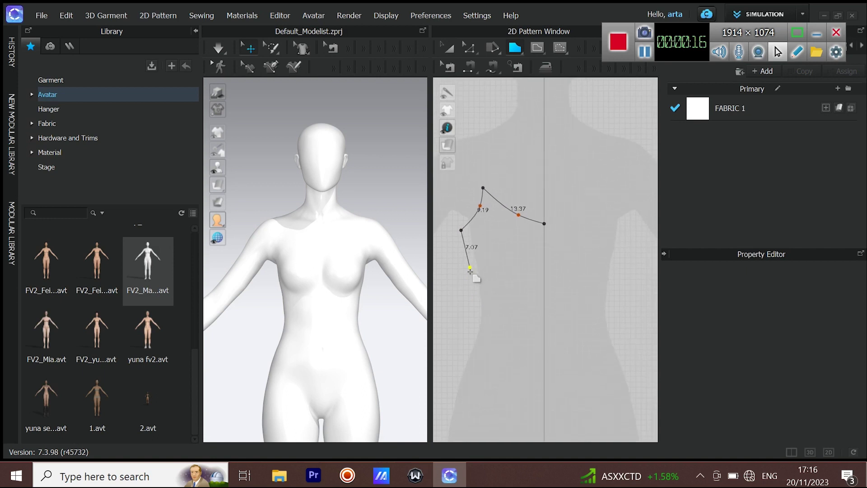
# Close the half front bodice outline at the centre front and draw a curved internal underbust line from the armhole corner to the centre.
pyautogui.click(544, 224)
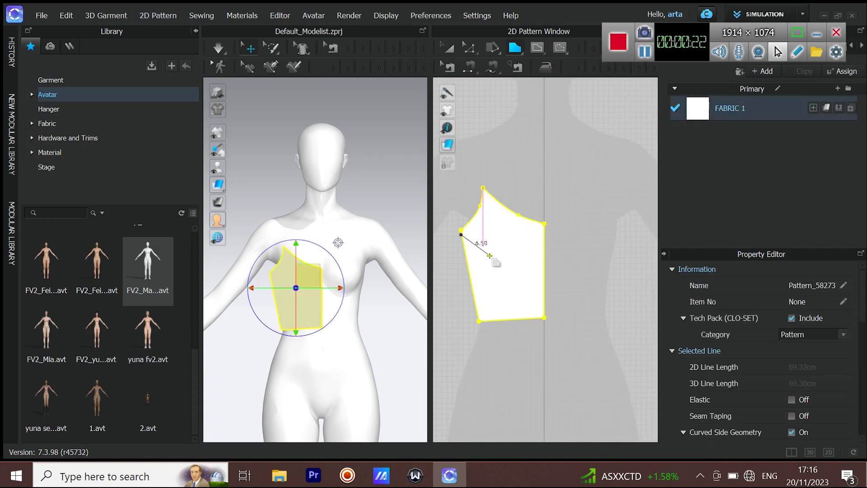
pyautogui.click(538, 48)
pyautogui.moveTo(517, 301); pyautogui.dragTo(517, 330, button='middle')
pyautogui.scroll(2, 482, 285)
pyautogui.click(461, 258)
pyautogui.keyDown('ctrl'); pyautogui.click(490, 296); pyautogui.keyUp('ctrl')
pyautogui.click(550, 300)
pyautogui.click(571, 290)
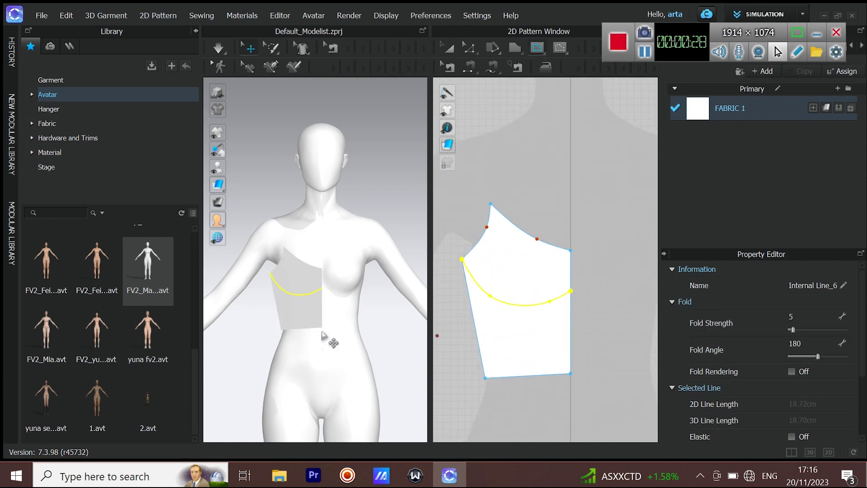
# Create a linked mirrored copy of the half front bodice and place it on the other side of the centre line.
pyautogui.click(451, 51)
pyautogui.scroll(-2, 484, 254)
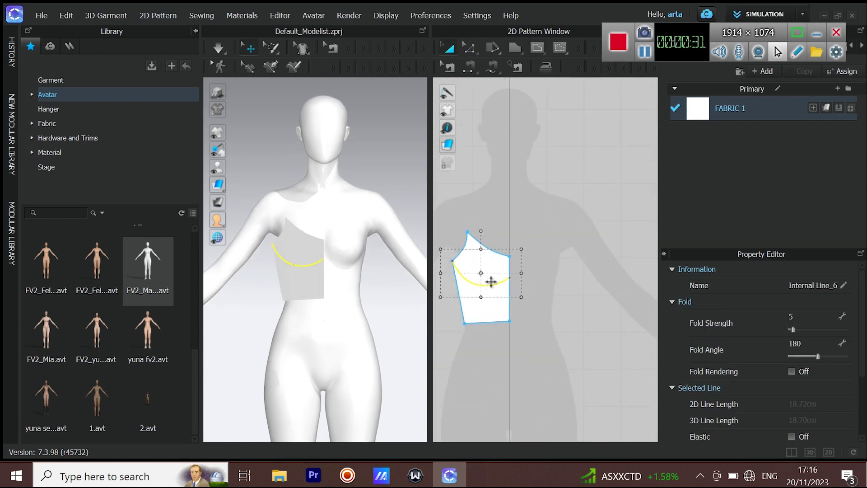
pyautogui.click(494, 317)
pyautogui.click(547, 280)
pyautogui.click(505, 335)
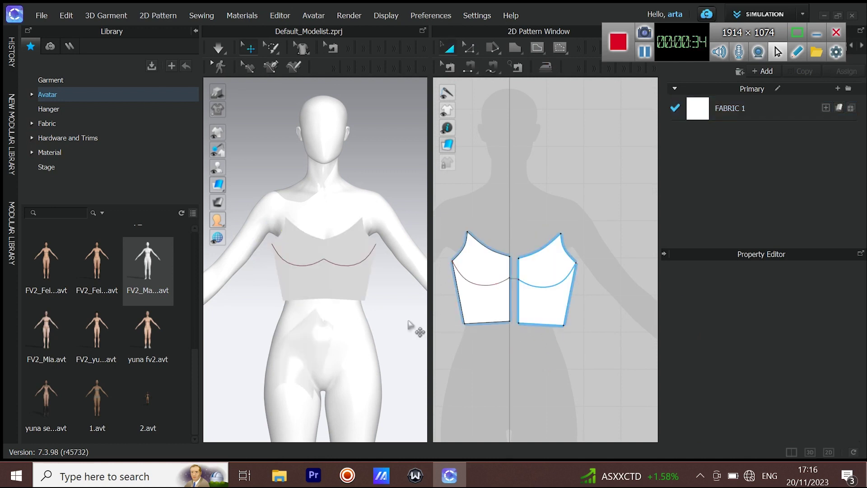
# Copy both front bodice pieces and paste the duplicates beside them in the pattern layout for the back.
pyautogui.moveTo(361, 321); pyautogui.dragTo(445, 316, button='right')
pyautogui.scroll(-3, 524, 292)
pyautogui.moveTo(524, 292); pyautogui.dragTo(544, 281, button='middle')
pyautogui.moveTo(467, 214); pyautogui.dragTo(600, 326)
pyautogui.click(531, 312)
pyautogui.moveTo(487, 225); pyautogui.dragTo(534, 323)
pyautogui.scroll(-3, 533, 335)
pyautogui.moveTo(528, 332); pyautogui.dragTo(505, 312, button='middle')
pyautogui.hotkey('ctrl', 'c')
pyautogui.hotkey('ctrl', 'v')
pyautogui.click(595, 283)
# Position the copied pieces behind the avatar as the back and move the front pieces in close to the chest.
pyautogui.moveTo(551, 226); pyautogui.dragTo(667, 331)
pyautogui.moveTo(361, 269); pyautogui.dragTo(303, 276, button='right')
pyautogui.click(195, 30)
pyautogui.moveTo(139, 335); pyautogui.dragTo(264, 345)
pyautogui.moveTo(264, 338); pyautogui.dragTo(181, 267, button='right')
pyautogui.moveTo(57, 286); pyautogui.dragTo(262, 267)
pyautogui.rightClick(261, 266)
pyautogui.click(316, 245)
pyautogui.moveTo(271, 299)
pyautogui.mouseDown(button='right')
pyautogui.moveTo(352, 304)
pyautogui.moveTo(281, 303)
pyautogui.mouseUp(button='right')
pyautogui.moveTo(505, 233); pyautogui.dragTo(409, 334)
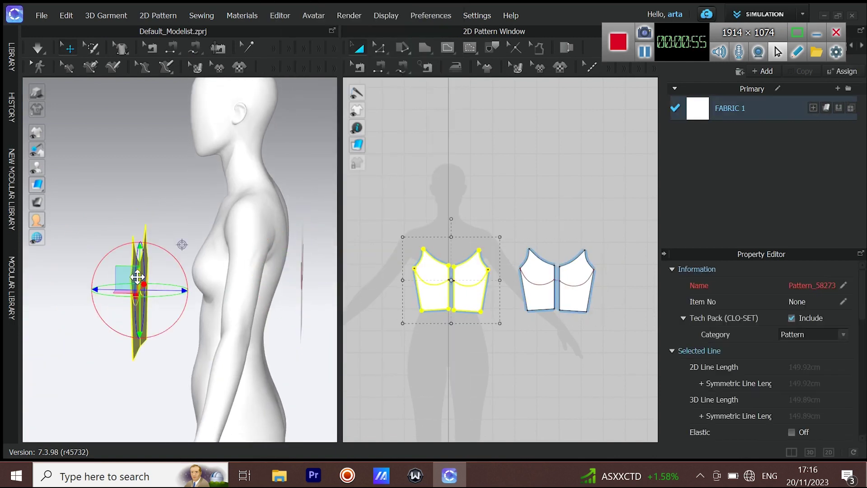
pyautogui.moveTo(137, 276); pyautogui.dragTo(189, 261)
# Sew the front to the back at the side seams, and join the centre back and centre front edges with Segment Sewing.
pyautogui.click(379, 67)
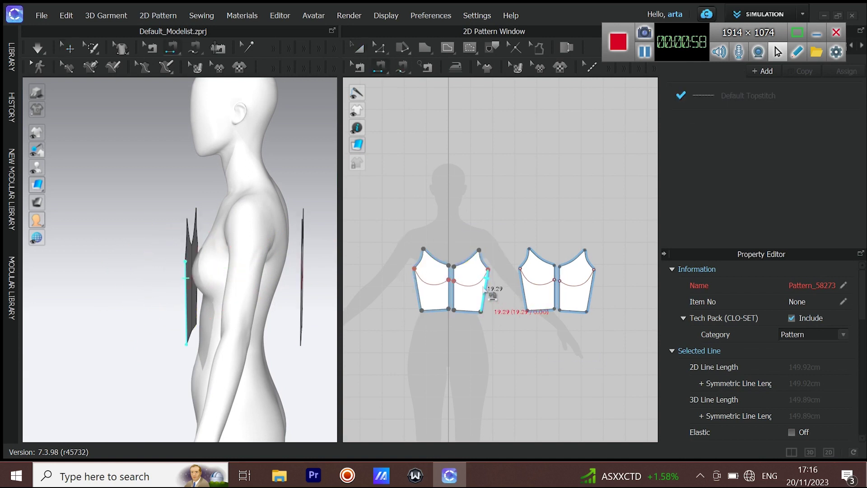
pyautogui.click(486, 290)
pyautogui.click(560, 279)
pyautogui.click(556, 278)
pyautogui.click(455, 280)
pyautogui.click(450, 279)
# Delete the upper points and the internal underbust curve of the back pieces so their top edges run straight.
pyautogui.click(380, 48)
pyautogui.moveTo(515, 229); pyautogui.dragTo(544, 273)
pyautogui.press('Delete')
pyautogui.scroll(3, 562, 265)
pyautogui.click(536, 305)
pyautogui.press('Delete')
# Replace the default fabric with the Trim_Full_Grain_Leather preset from the fabric library.
pyautogui.moveTo(174, 260); pyautogui.dragTo(275, 213, button='right')
pyautogui.scroll(-2, 275, 212)
pyautogui.click(33, 93)
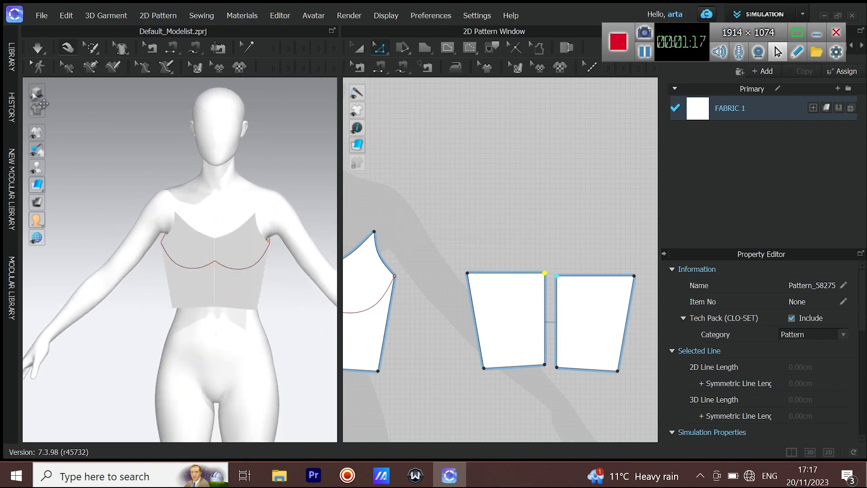
pyautogui.click(11, 57)
pyautogui.click(53, 110)
pyautogui.doubleClick(50, 120)
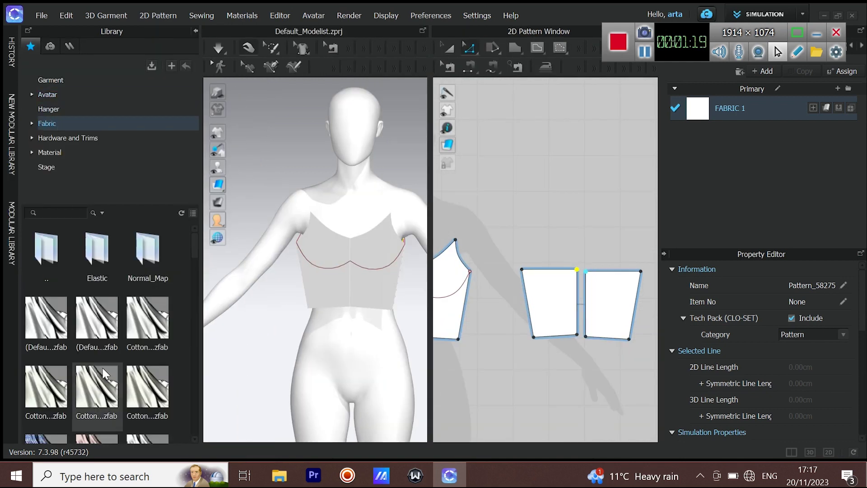
pyautogui.scroll(-8, 147, 357)
pyautogui.scroll(-5, 59, 286)
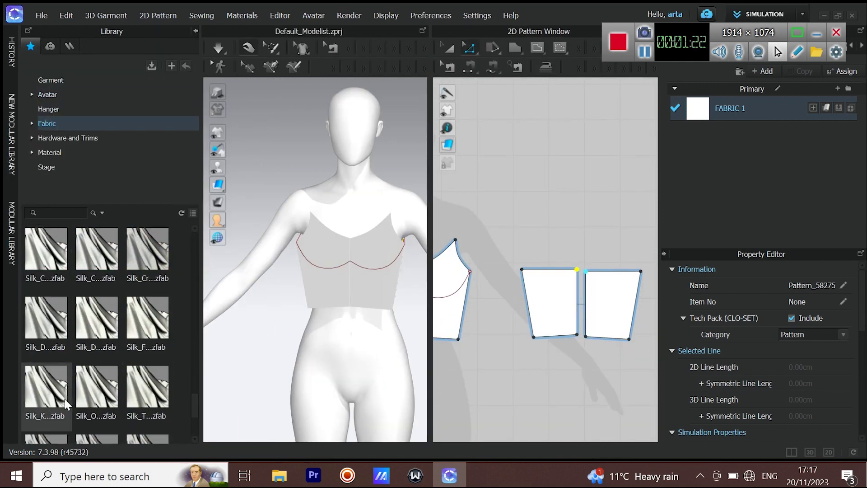
pyautogui.moveTo(51, 349); pyautogui.dragTo(698, 110)
pyautogui.click(195, 30)
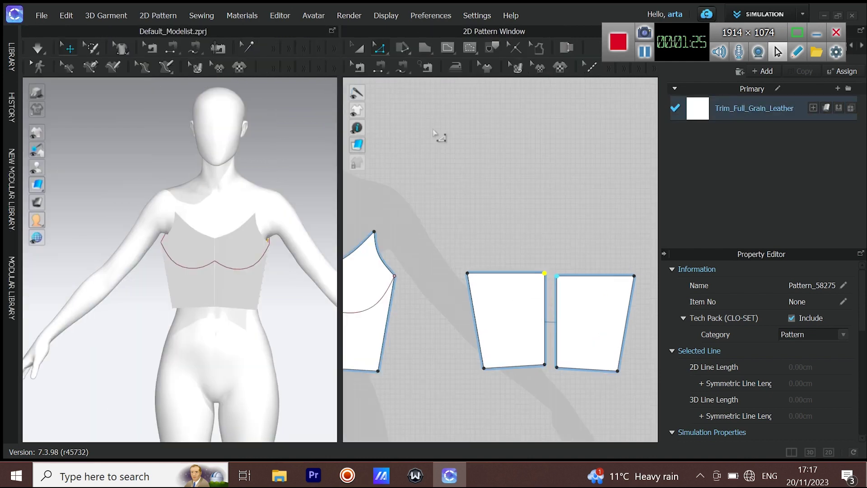
# Open the detailed physical properties of the leather fabric and set its friction to 74.
pyautogui.scroll(-8, 729, 338)
pyautogui.click(698, 403)
pyautogui.moveTo(862, 348); pyautogui.dragTo(861, 434)
pyautogui.moveTo(801, 409); pyautogui.dragTo(849, 409)
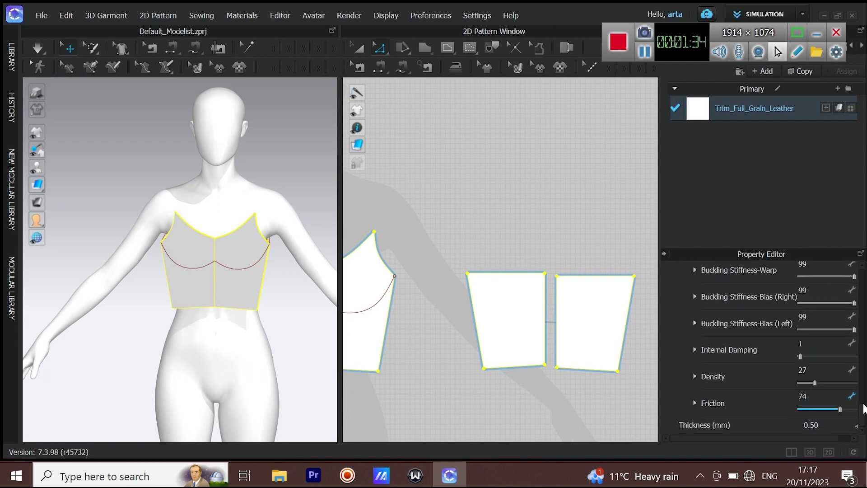
# Simulate the garment so the bodice drapes onto the avatar's torso.
pyautogui.click(242, 193)
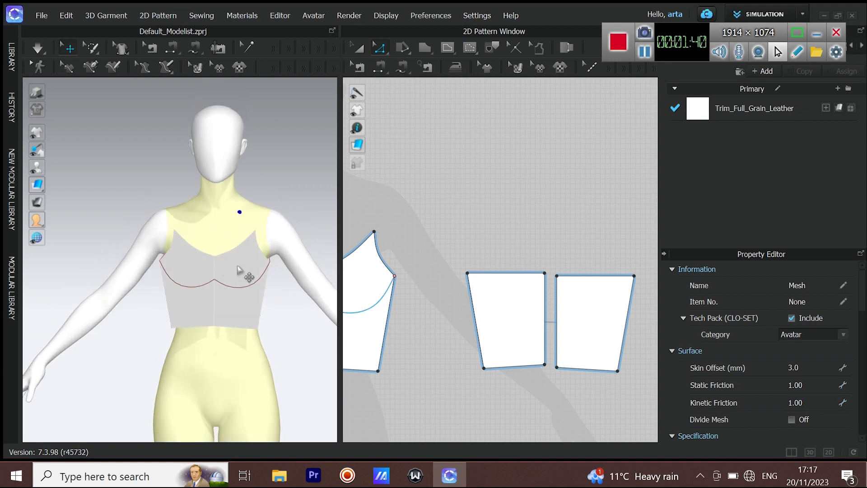
pyautogui.click(258, 235)
pyautogui.click(188, 247)
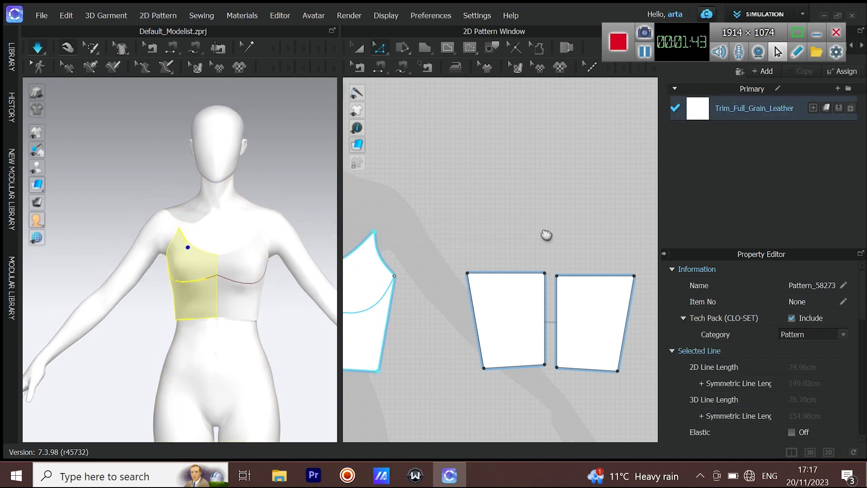
# Straighten the front bodice's armhole edge by pulling its curve point outward with Edit Curve Point.
pyautogui.moveTo(537, 229); pyautogui.dragTo(620, 236, button='middle')
pyautogui.moveTo(446, 259); pyautogui.dragTo(491, 270, button='middle')
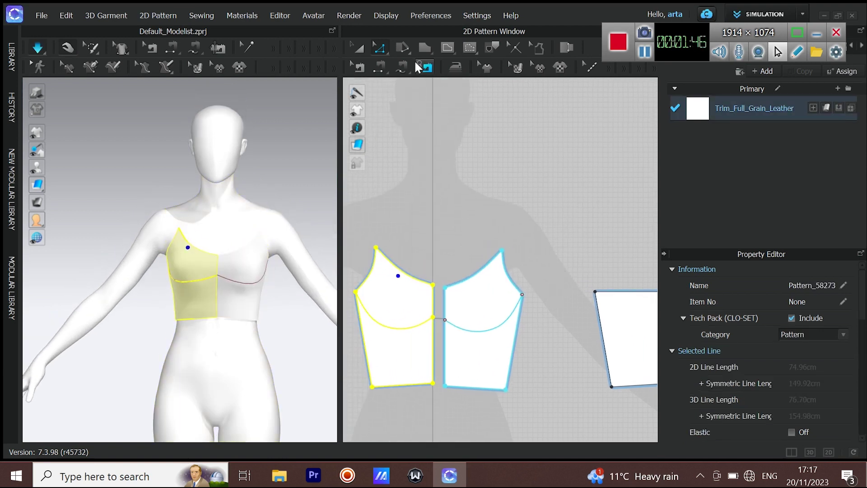
pyautogui.click(380, 50)
pyautogui.click(428, 106)
pyautogui.scroll(3, 521, 276)
pyautogui.scroll(3, 519, 272)
pyautogui.click(518, 272)
pyautogui.scroll(4, 489, 266)
pyautogui.moveTo(490, 270); pyautogui.dragTo(509, 260)
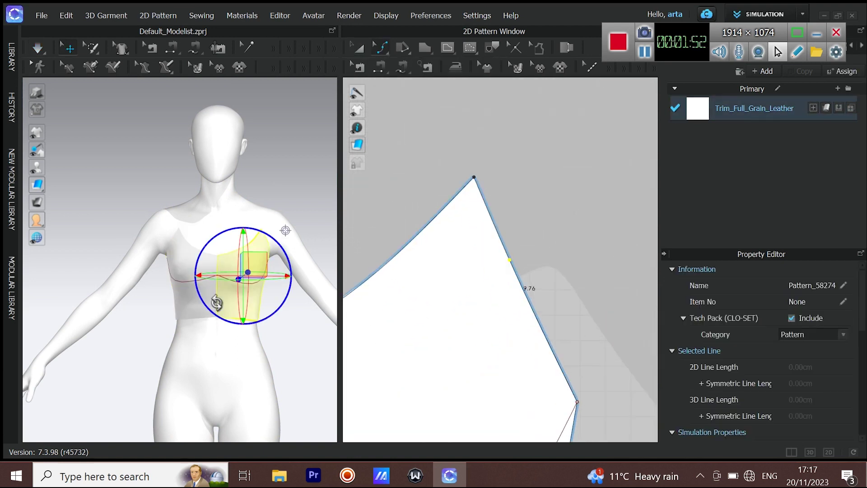
# Lower the peak between the neckline and armhole on the front bodice pieces.
pyautogui.moveTo(217, 303); pyautogui.dragTo(282, 311, button='right')
pyautogui.scroll(-5, 600, 294)
pyautogui.moveTo(600, 294); pyautogui.dragTo(645, 288, button='middle')
pyautogui.moveTo(604, 247); pyautogui.dragTo(594, 286)
# Simulate the reshaped bodice and adjust its upper edges on the avatar.
pyautogui.press('q')
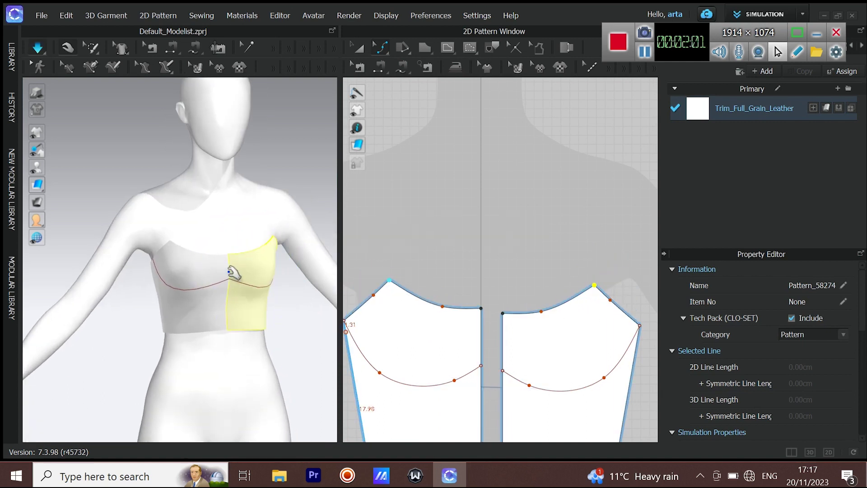
pyautogui.moveTo(229, 271); pyautogui.dragTo(183, 251, button='right')
pyautogui.click(175, 246)
pyautogui.click(257, 254)
pyautogui.click(289, 249)
pyautogui.moveTo(262, 278)
pyautogui.mouseDown(button='right')
pyautogui.moveTo(287, 293)
pyautogui.moveTo(312, 292)
pyautogui.mouseUp(button='right')
# Lower the centre-front end of the underbust internal line with Edit Pattern.
pyautogui.click(383, 48)
pyautogui.click(408, 65)
pyautogui.moveTo(440, 276); pyautogui.dragTo(458, 202, button='middle')
pyautogui.moveTo(486, 298); pyautogui.dragTo(492, 267, button='middle')
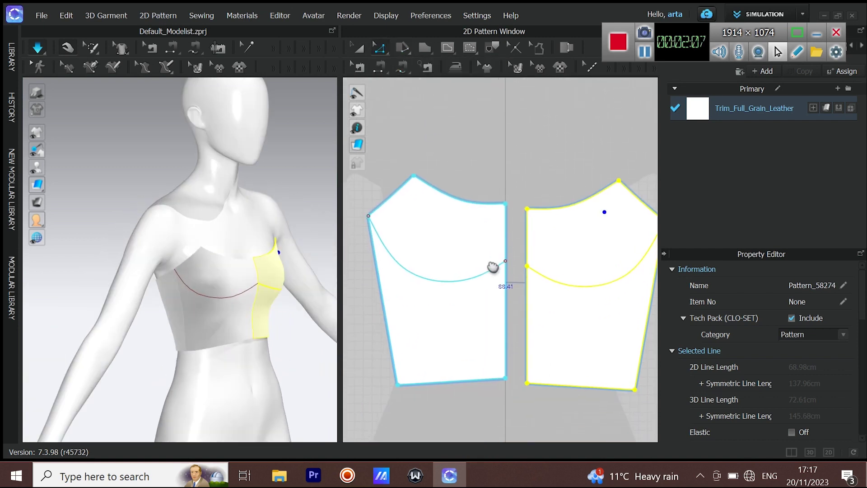
pyautogui.moveTo(508, 270); pyautogui.dragTo(506, 273)
# Reshape the underbust line by moving its curve points downward with Edit Curve Point.
pyautogui.click(380, 48)
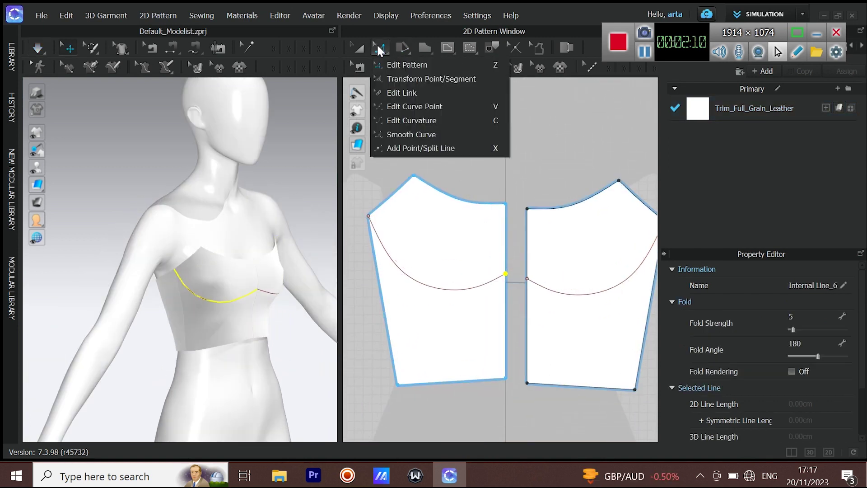
pyautogui.click(403, 106)
pyautogui.scroll(4, 410, 291)
pyautogui.moveTo(399, 257); pyautogui.dragTo(399, 277)
pyautogui.moveTo(525, 280); pyautogui.dragTo(524, 288)
pyautogui.moveTo(203, 299); pyautogui.dragTo(175, 298, button='right')
# Merge the two front pieces along their centre seam, and merge the two back pieces the same way.
pyautogui.click(382, 48)
pyautogui.click(433, 60)
pyautogui.click(359, 67)
pyautogui.rightClick(570, 186)
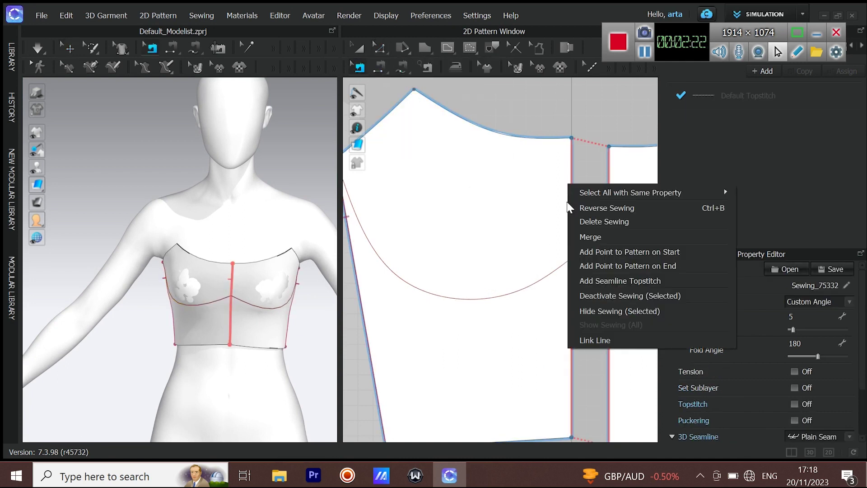
pyautogui.click(610, 233)
pyautogui.scroll(-5, 545, 252)
pyautogui.moveTo(529, 263); pyautogui.dragTo(412, 245, button='middle')
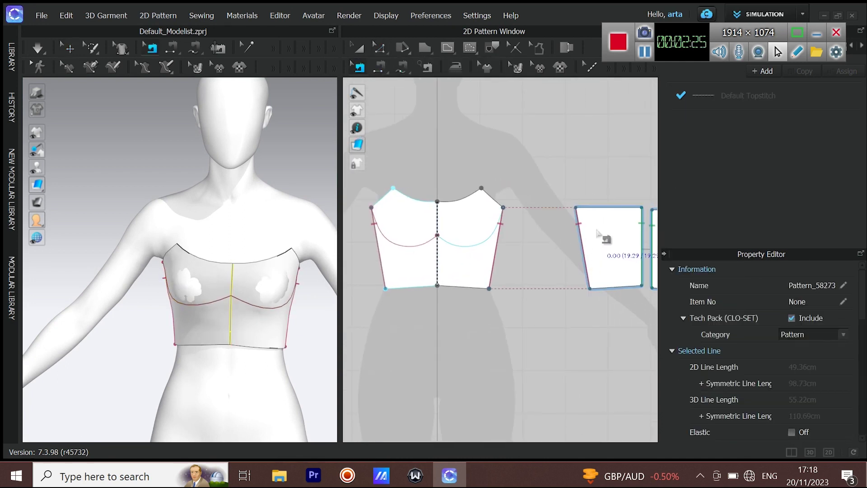
pyautogui.moveTo(628, 228); pyautogui.dragTo(601, 228, button='middle')
pyautogui.rightClick(613, 240)
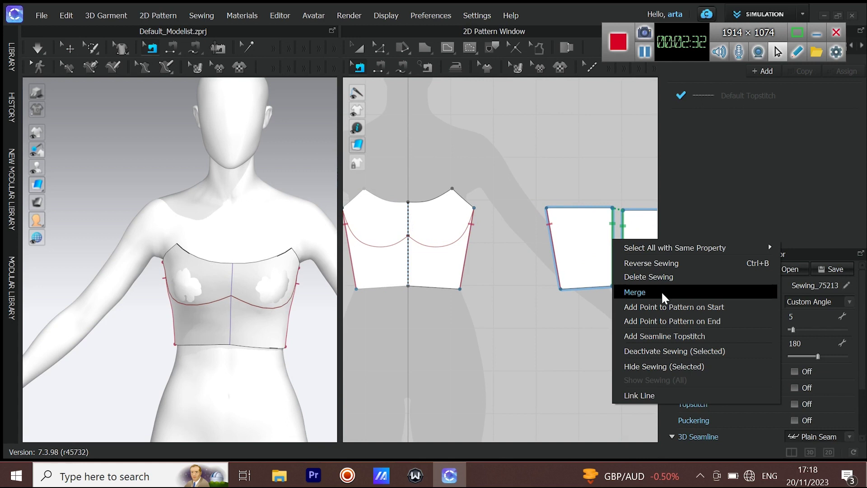
pyautogui.click(661, 292)
# Lower the centre point of the front bodice's hem slightly.
pyautogui.click(378, 47)
pyautogui.moveTo(485, 349); pyautogui.dragTo(490, 305, button='middle')
pyautogui.moveTo(413, 242); pyautogui.dragTo(414, 248)
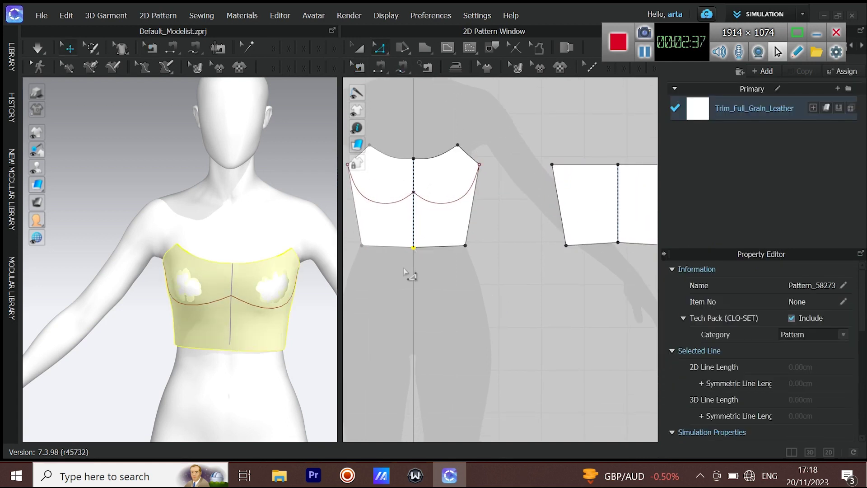
# Lengthen the bodice by lowering the front and back hem edges together.
pyautogui.scroll(-2, 429, 271)
pyautogui.click(584, 250)
pyautogui.scroll(-4, 451, 269)
pyautogui.moveTo(384, 260); pyautogui.dragTo(514, 293)
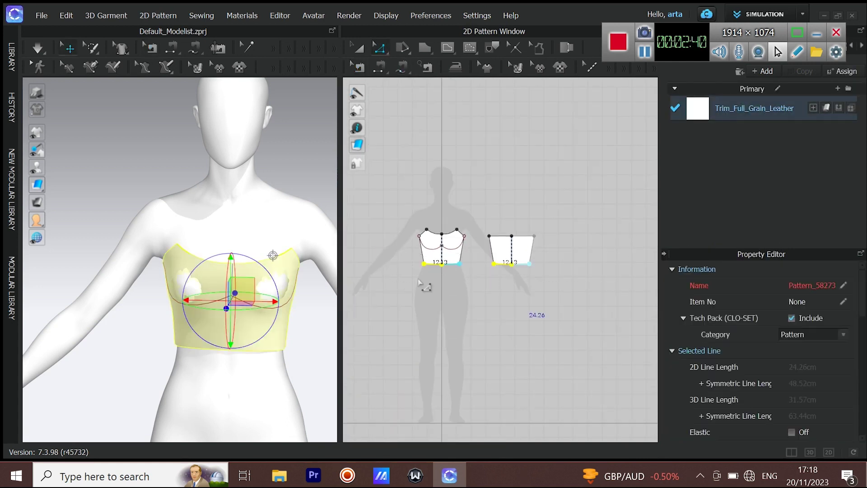
pyautogui.scroll(5, 418, 276)
pyautogui.moveTo(452, 240); pyautogui.dragTo(450, 266)
# Simulate the lengthened bodice and pull its hem and upper edge into place on the avatar.
pyautogui.press('space')
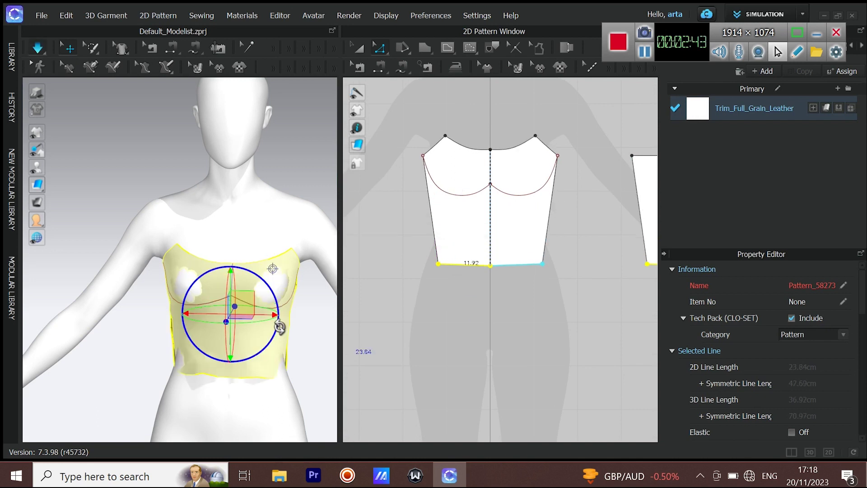
pyautogui.moveTo(175, 365); pyautogui.dragTo(162, 361)
pyautogui.scroll(-4, 503, 270)
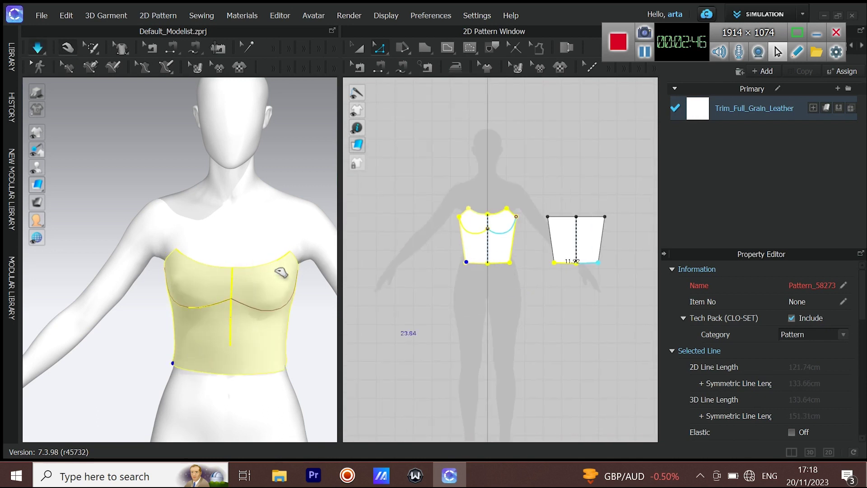
pyautogui.moveTo(232, 248); pyautogui.dragTo(194, 287, button='right')
pyautogui.moveTo(182, 245); pyautogui.dragTo(188, 227)
pyautogui.moveTo(288, 293); pyautogui.dragTo(283, 326, button='right')
# Move the front neckline peaks inward toward the centre and simulate the bodice again.
pyautogui.scroll(3, 289, 319)
pyautogui.click(447, 185)
pyautogui.scroll(3, 465, 199)
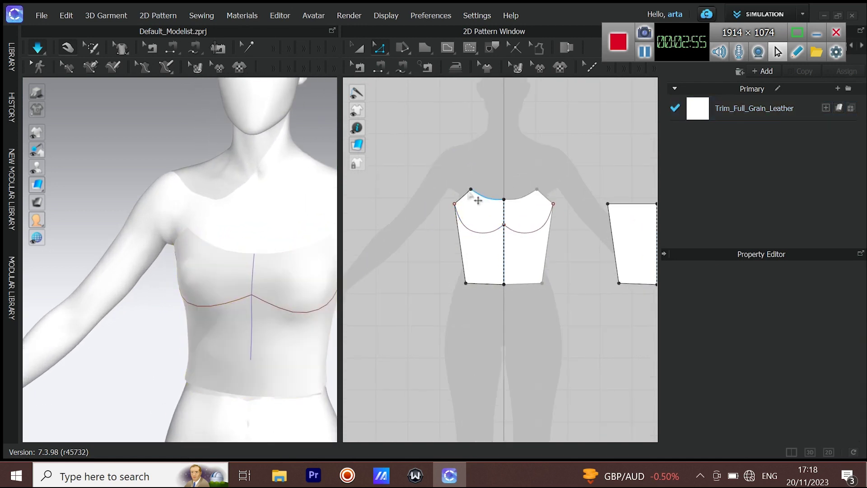
pyautogui.moveTo(481, 198); pyautogui.dragTo(493, 197)
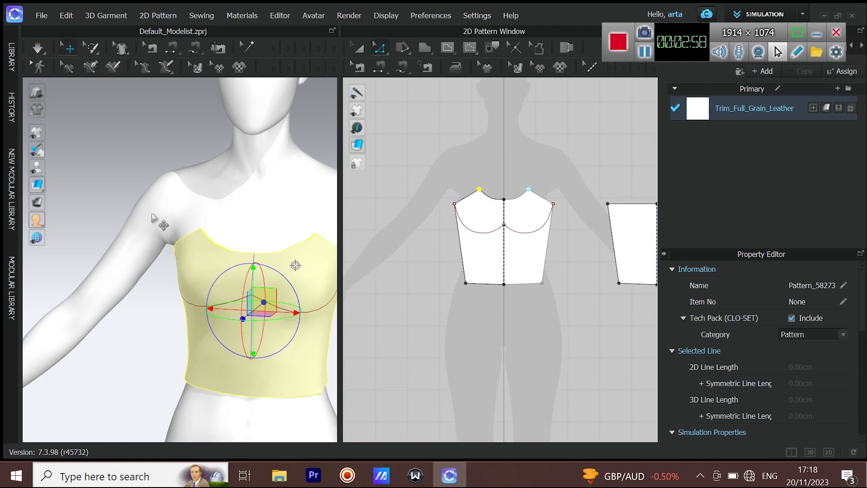
pyautogui.press('space')
pyautogui.click(206, 245)
pyautogui.moveTo(212, 254); pyautogui.dragTo(246, 248, button='right')
# Curve the front armhole edges inward with Edit Curve Point and re-simulate the bodice.
pyautogui.click(384, 49)
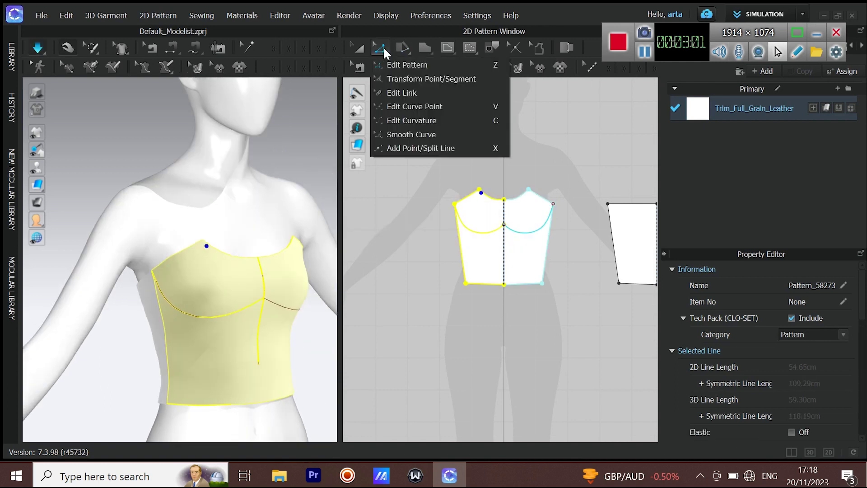
pyautogui.click(430, 105)
pyautogui.scroll(5, 533, 190)
pyautogui.moveTo(510, 177); pyautogui.dragTo(518, 203)
pyautogui.press('space')
pyautogui.moveTo(219, 242); pyautogui.dragTo(176, 249, button='right')
pyautogui.scroll(-3, 213, 256)
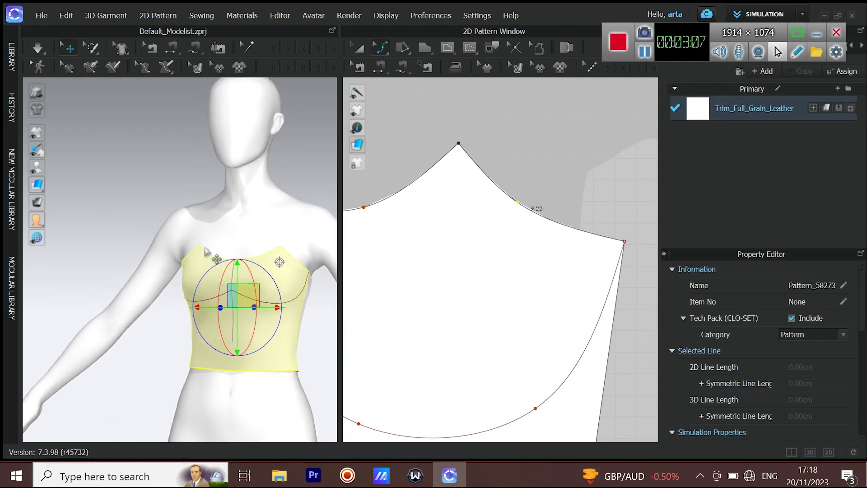
pyautogui.moveTo(213, 256); pyautogui.dragTo(199, 204, button='middle')
# Cut the front panel along the underbust line into a separate bust piece and lower piece.
pyautogui.click(385, 49)
pyautogui.click(408, 65)
pyautogui.scroll(-5, 522, 310)
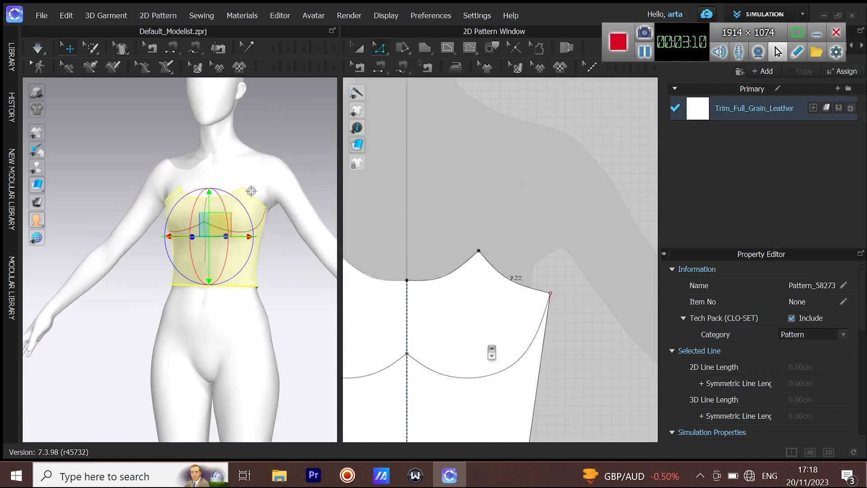
pyautogui.rightClick(541, 223)
pyautogui.click(564, 209)
# Offset the side edges of the lower front and back panels as two internal lines each, 4.50 cm apart.
pyautogui.scroll(-3, 561, 231)
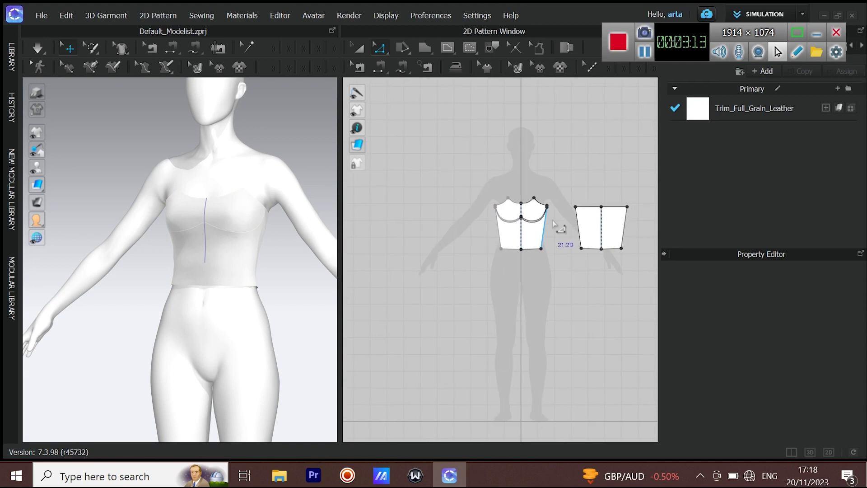
pyautogui.rightClick(540, 231)
pyautogui.click(577, 95)
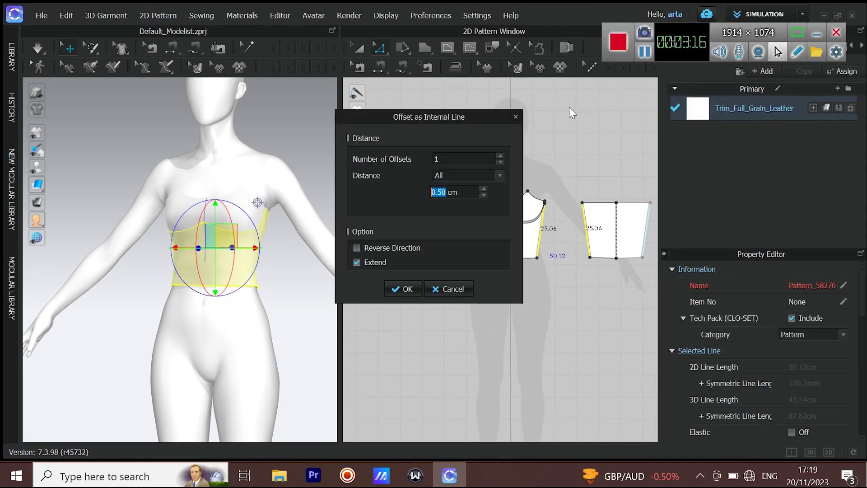
pyautogui.click(483, 188)
pyautogui.click(483, 188)
pyautogui.click(483, 189)
pyautogui.click(500, 156)
pyautogui.moveTo(418, 116); pyautogui.dragTo(309, 89)
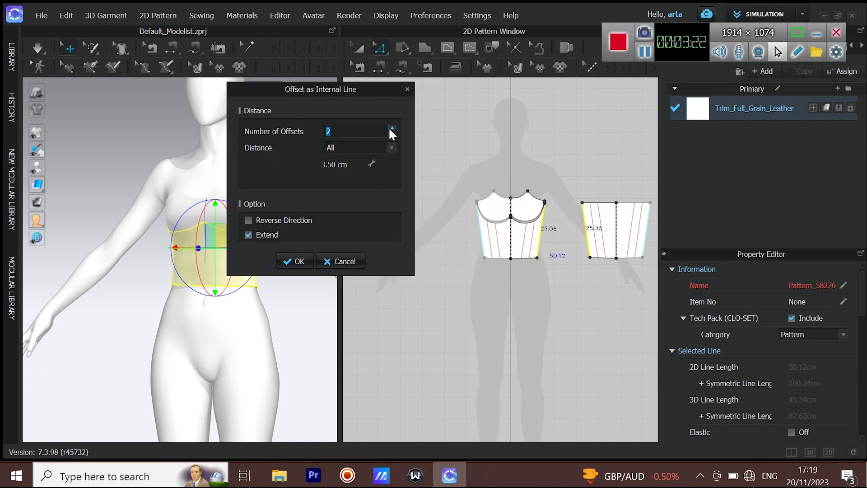
pyautogui.click(375, 162)
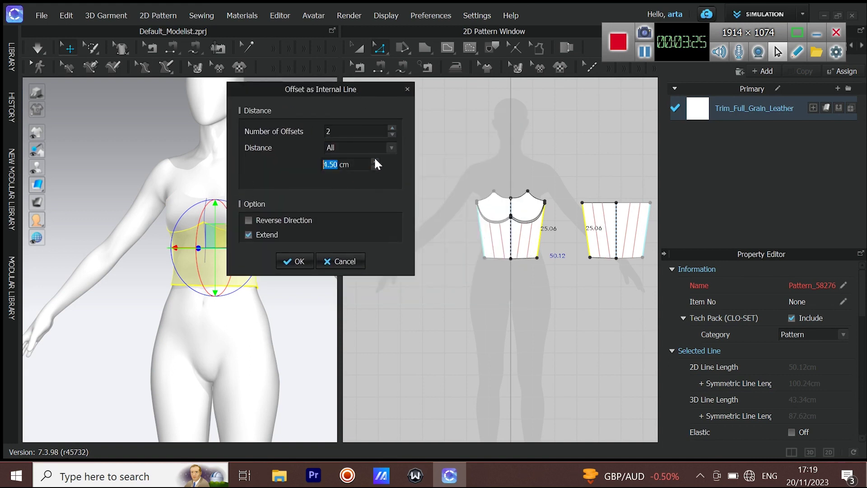
pyautogui.click(296, 261)
pyautogui.moveTo(199, 291); pyautogui.dragTo(249, 278, button='right')
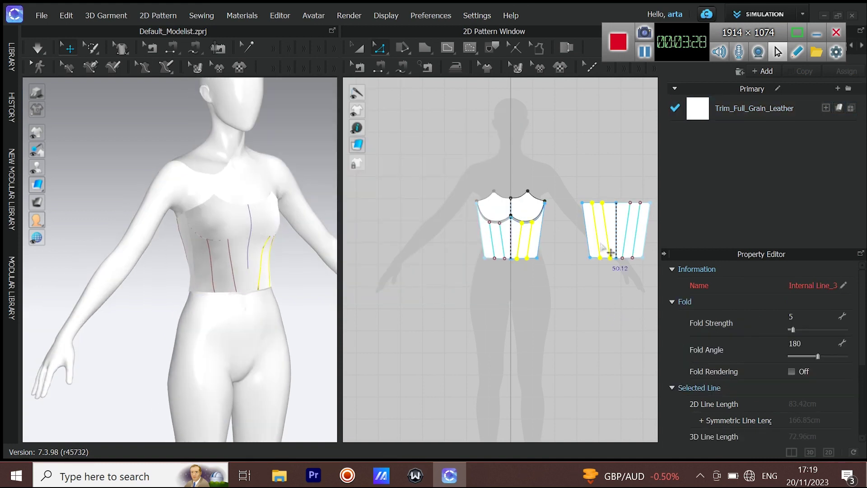
# Offset the selected vertical lines on the lower front and back panels as one internal line each, 0.80 cm away in the reverse direction.
pyautogui.rightClick(530, 242)
pyautogui.click(583, 119)
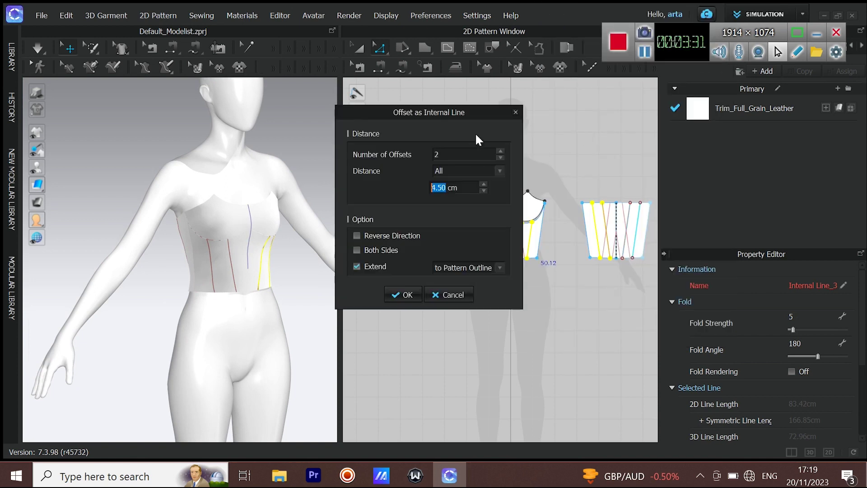
pyautogui.write('8')
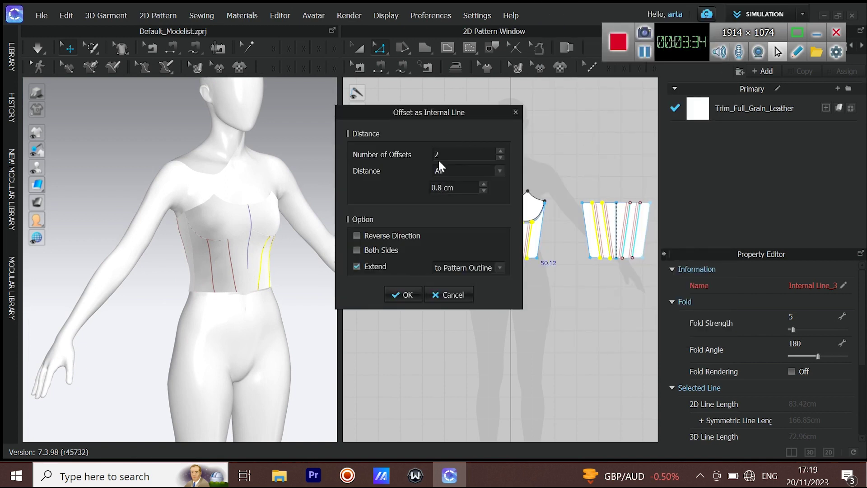
pyautogui.moveTo(425, 114); pyautogui.dragTo(352, 109)
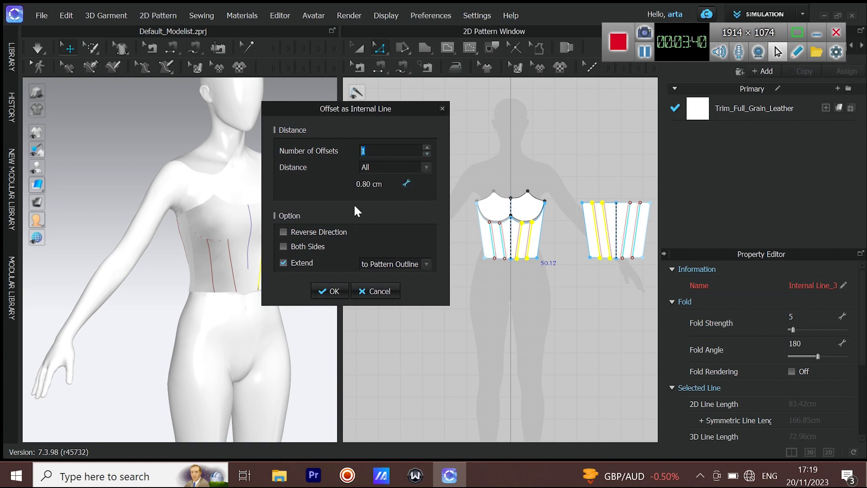
pyautogui.click(324, 234)
pyautogui.click(329, 291)
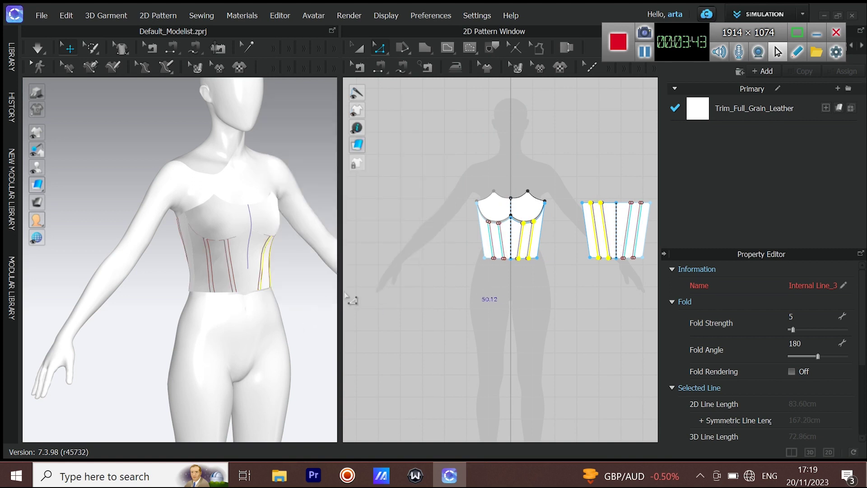
pyautogui.scroll(3, 236, 287)
pyautogui.scroll(5, 530, 247)
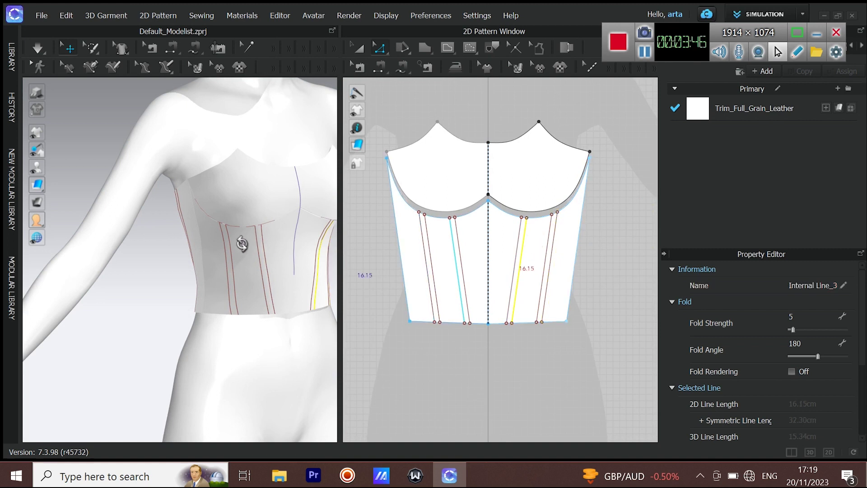
# Select all the bodice pieces and freeze them.
pyautogui.scroll(-5, 244, 257)
pyautogui.moveTo(244, 258); pyautogui.dragTo(277, 238, button='right')
pyautogui.scroll(1, 273, 238)
pyautogui.scroll(-4, 519, 201)
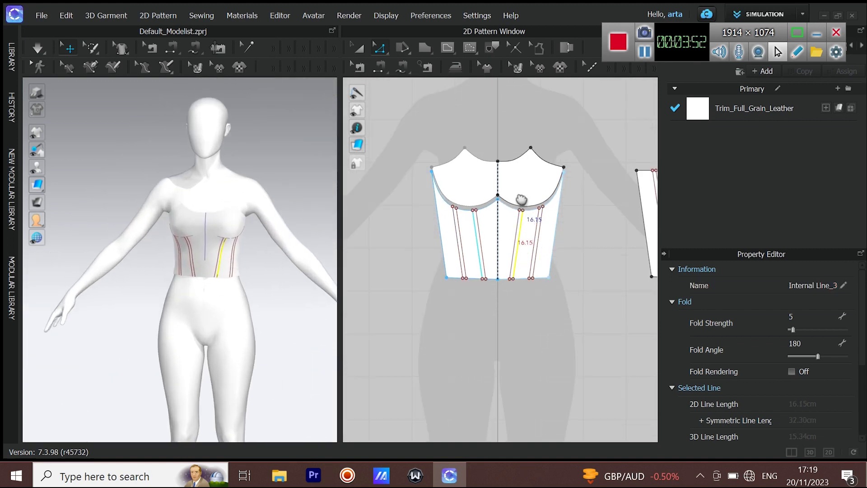
pyautogui.click(358, 47)
pyautogui.click(459, 199)
pyautogui.scroll(-2, 459, 199)
pyautogui.moveTo(418, 137); pyautogui.dragTo(641, 246)
pyautogui.rightClick(190, 212)
pyautogui.click(230, 108)
# Move the front bust and lower pieces together upward in the 2D layout.
pyautogui.click(443, 175)
pyautogui.moveTo(449, 184); pyautogui.dragTo(448, 199, button='middle')
pyautogui.moveTo(429, 176); pyautogui.dragTo(500, 270)
pyautogui.moveTo(472, 206); pyautogui.dragTo(456, 98)
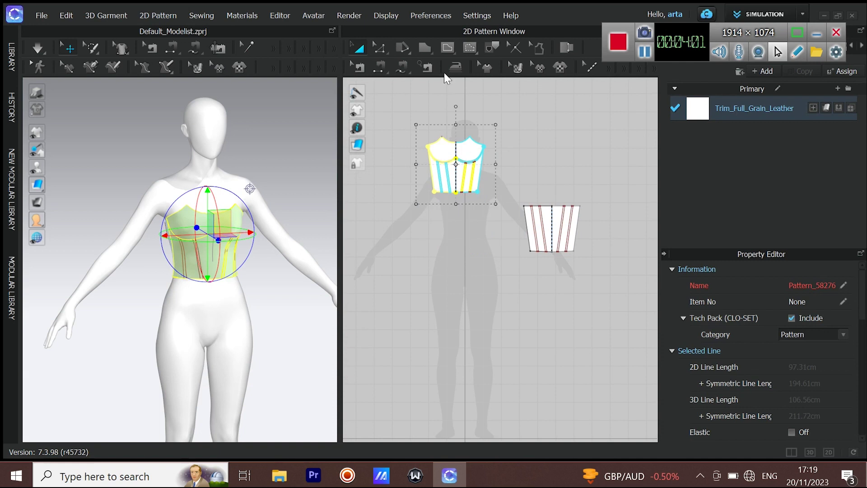
# Draw a half front piece with a curved top edge about 16.5 cm long below the bodice and align it to the avatar's centre line.
pyautogui.click(425, 46)
pyautogui.scroll(3, 468, 231)
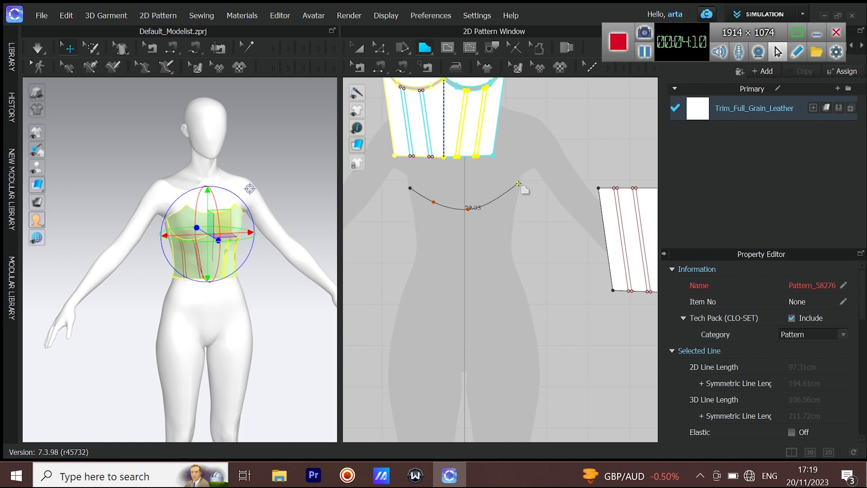
pyautogui.click(465, 205)
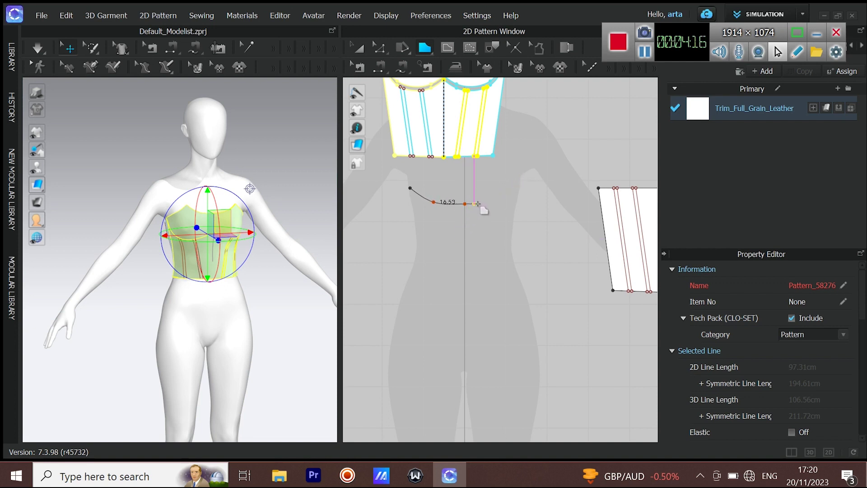
pyautogui.scroll(2, 476, 203)
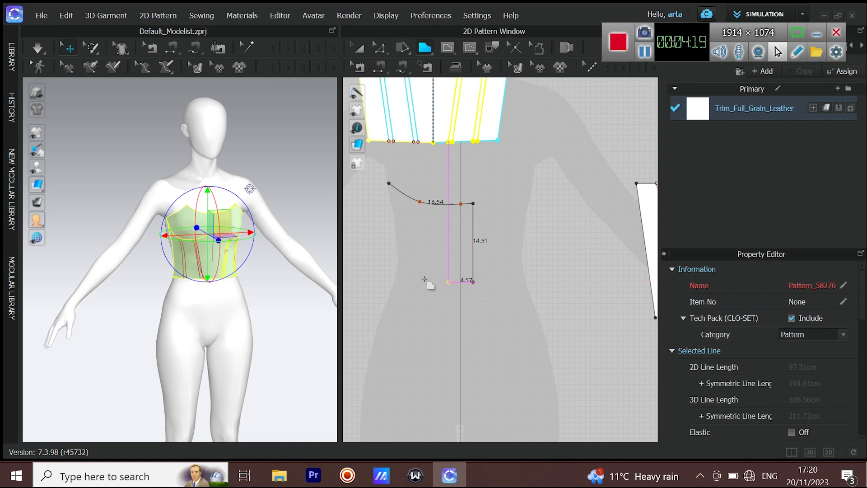
pyautogui.click(390, 184)
pyautogui.moveTo(424, 247); pyautogui.dragTo(411, 247)
# Raise the new half piece in front of the bodice in 3D and lower its bottom edge, making the centre edge about 16.85 cm.
pyautogui.moveTo(130, 317); pyautogui.dragTo(194, 246, button='right')
pyautogui.moveTo(192, 227); pyautogui.dragTo(180, 198)
pyautogui.scroll(4, 172, 140)
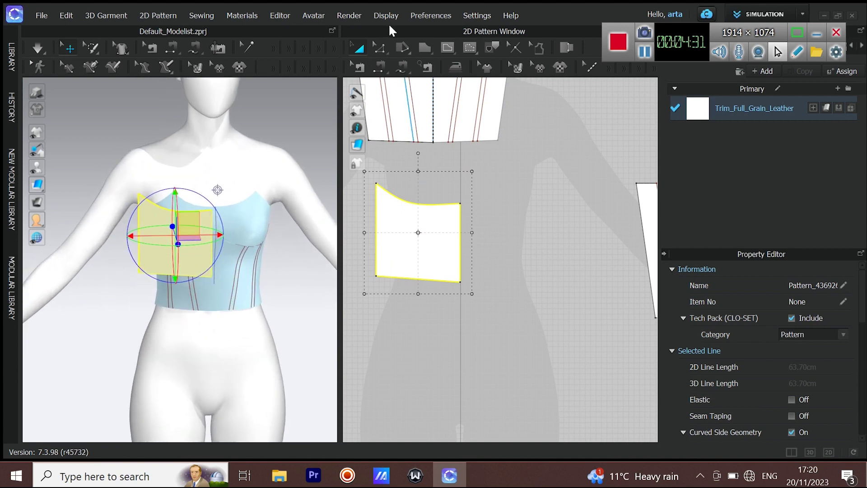
pyautogui.click(379, 48)
pyautogui.moveTo(432, 279); pyautogui.dragTo(388, 293)
pyautogui.click(483, 189)
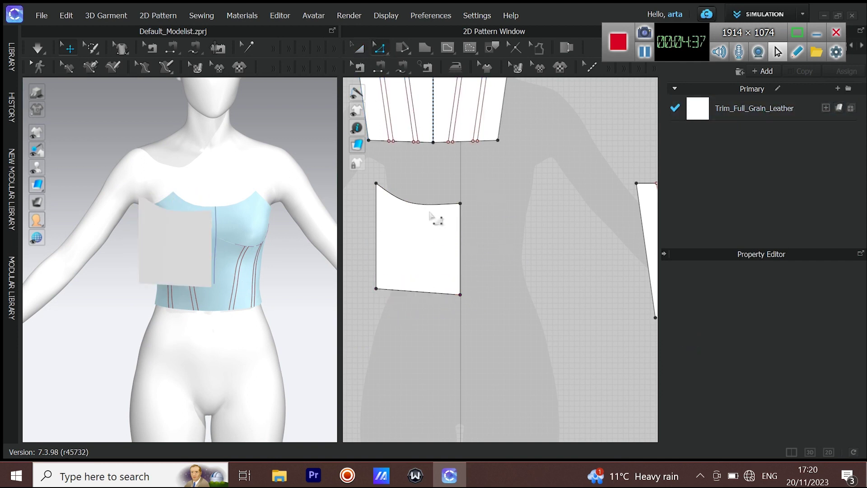
# Unfold the half piece across its centre edge with symmetric editing and sewing.
pyautogui.click(358, 68)
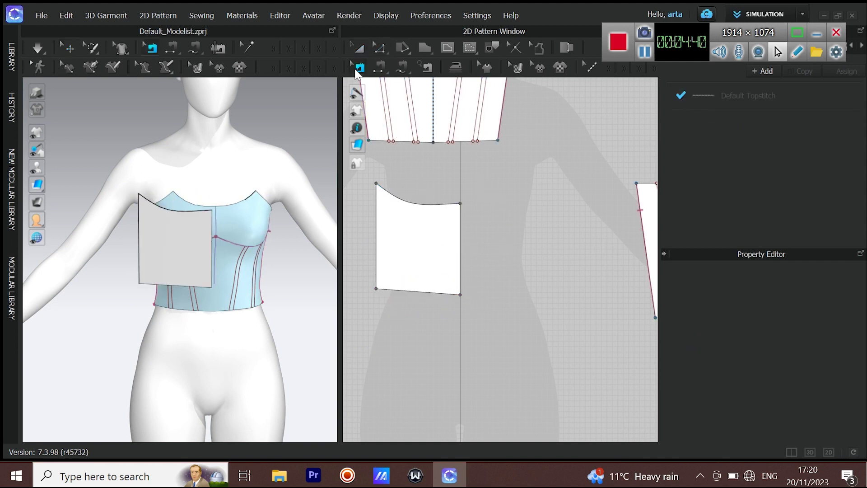
pyautogui.click(379, 48)
pyautogui.rightClick(460, 238)
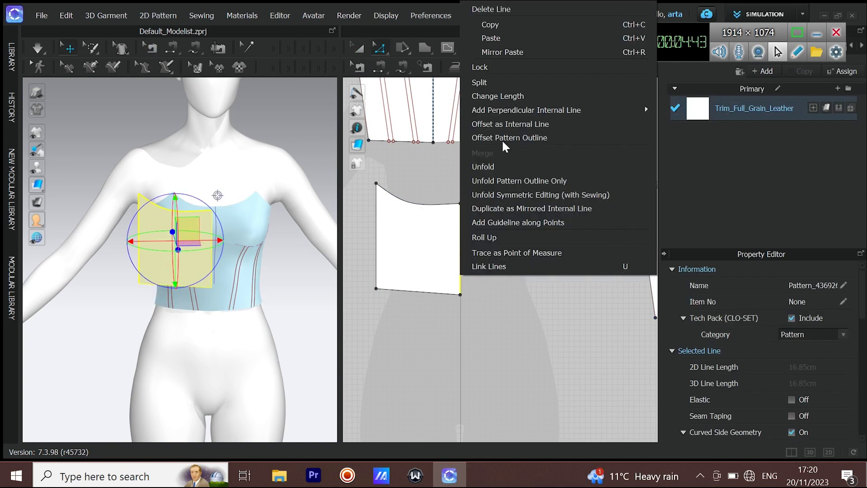
pyautogui.click(522, 195)
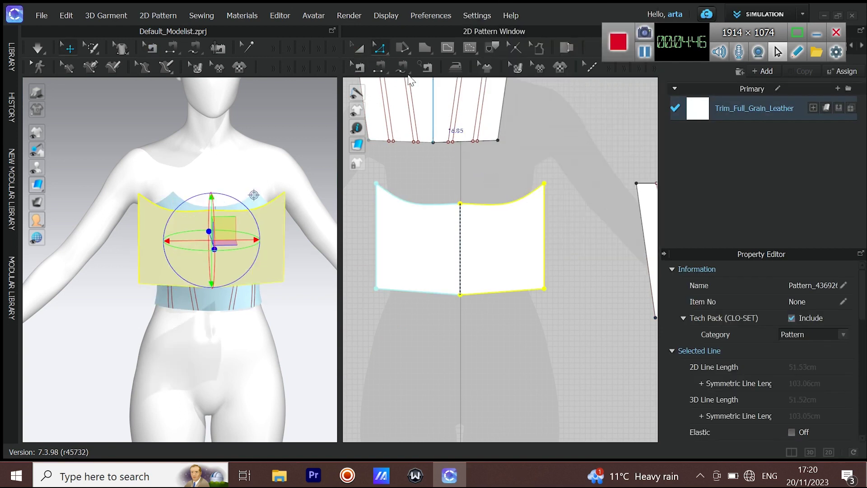
# Copy the unfolded outer front piece and place the duplicate beside it in the 2D layout.
pyautogui.click(362, 44)
pyautogui.scroll(-4, 453, 287)
pyautogui.moveTo(465, 290); pyautogui.dragTo(486, 311, button='middle')
pyautogui.moveTo(418, 260); pyautogui.dragTo(535, 319)
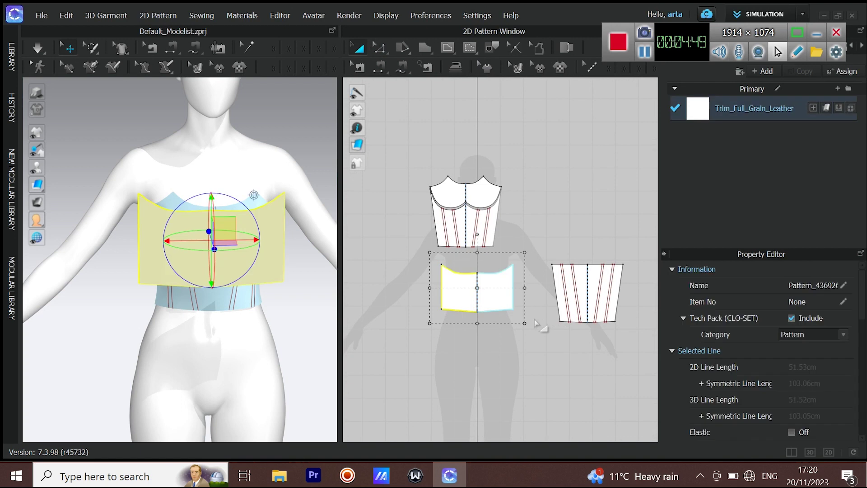
pyautogui.hotkey('ctrl', 'c')
pyautogui.hotkey('ctrl', 'v')
pyautogui.click(385, 291)
# Position the duplicated piece behind the avatar's back and flip it horizontally.
pyautogui.moveTo(192, 306); pyautogui.dragTo(311, 313, button='right')
pyautogui.moveTo(245, 277); pyautogui.dragTo(85, 306)
pyautogui.moveTo(85, 306); pyautogui.dragTo(188, 273, button='right')
pyautogui.rightClick(164, 278)
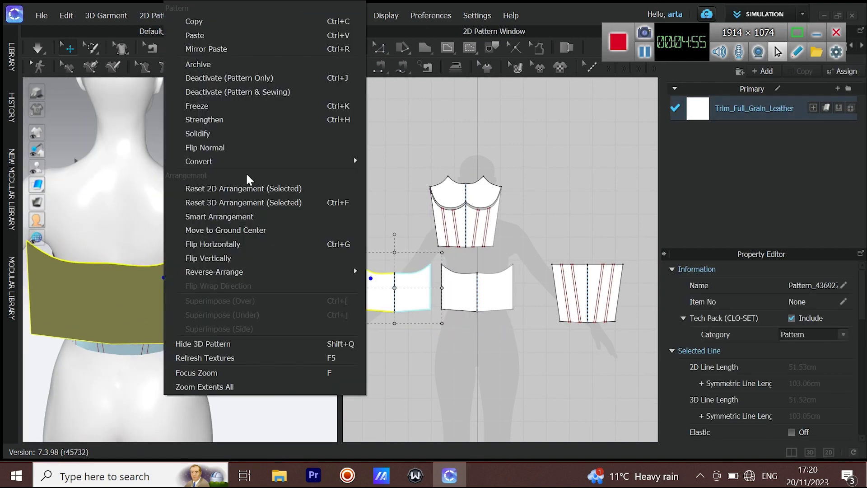
pyautogui.click(212, 244)
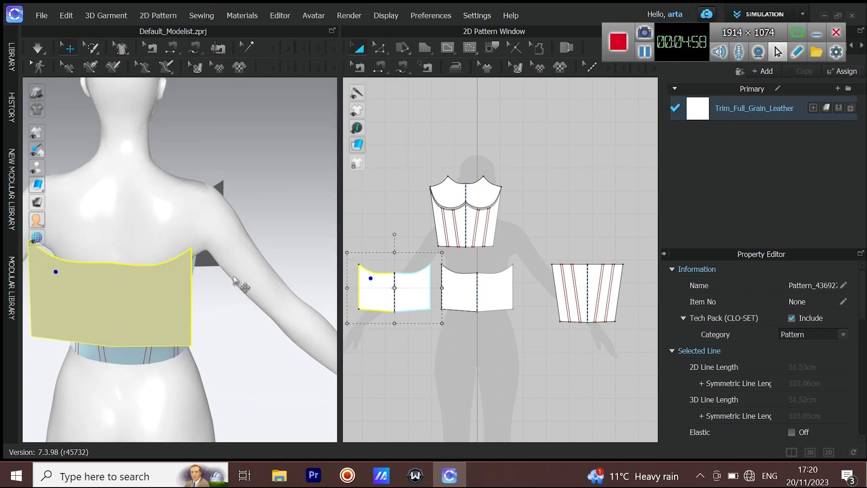
# Sew the side edges of the outer front and back pieces together.
pyautogui.click(380, 68)
pyautogui.click(430, 286)
pyautogui.click(441, 287)
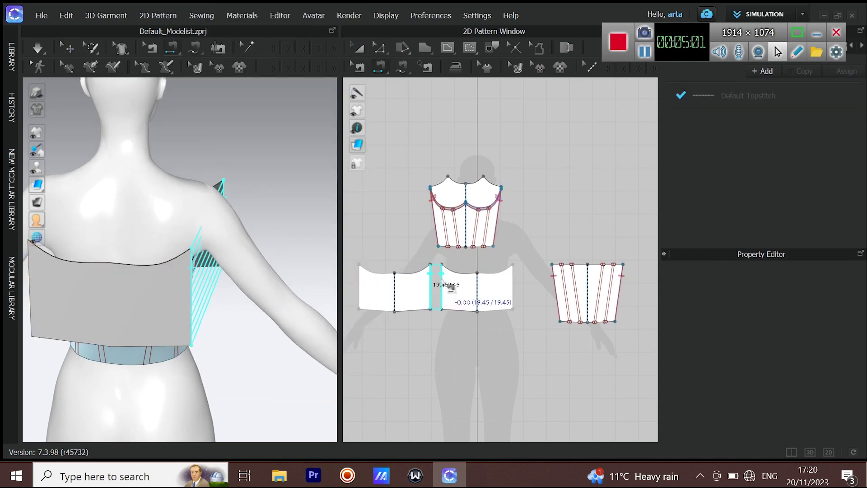
pyautogui.moveTo(312, 331); pyautogui.dragTo(192, 163, button='right')
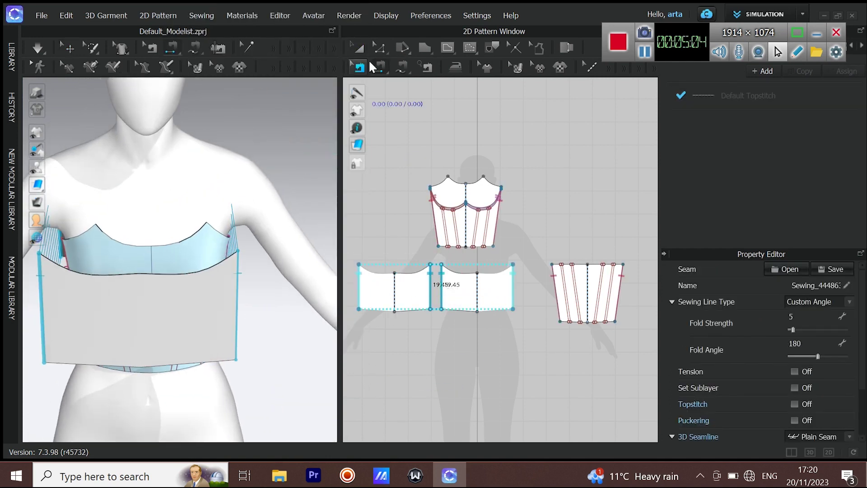
# Select the outer front and back pieces and widen them slightly together.
pyautogui.click(358, 48)
pyautogui.moveTo(450, 283); pyautogui.dragTo(480, 271, button='middle')
pyautogui.moveTo(377, 237); pyautogui.dragTo(578, 313)
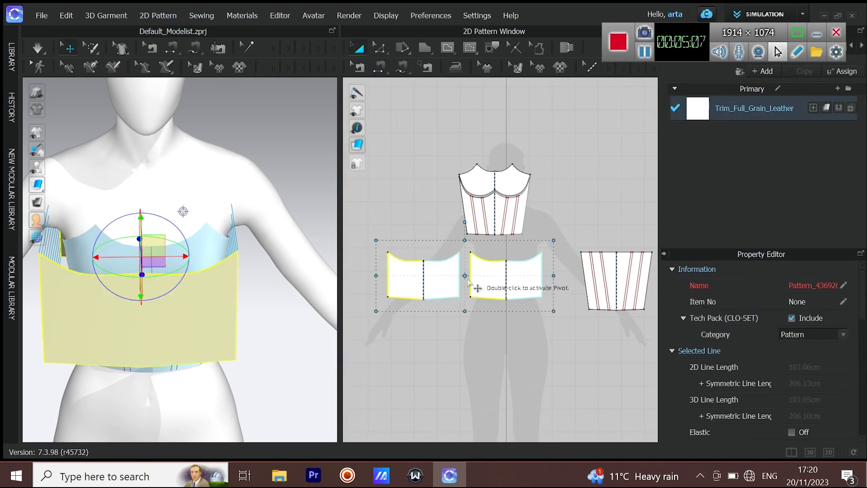
pyautogui.click(373, 284)
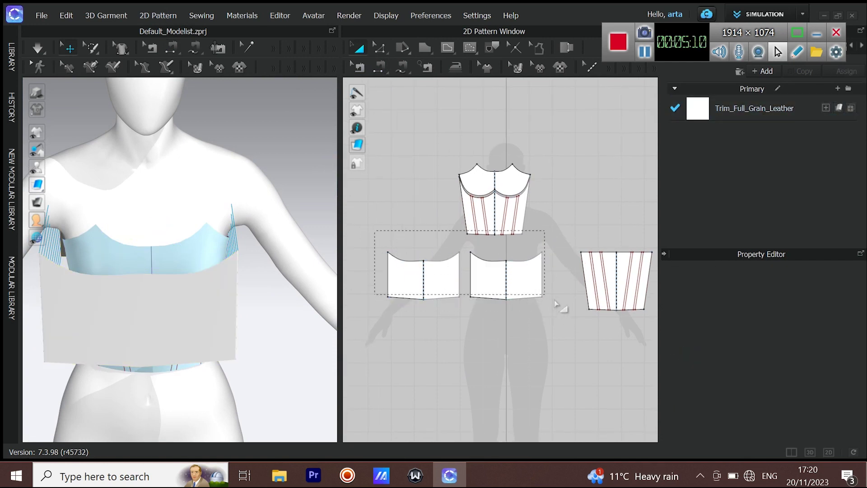
pyautogui.moveTo(556, 304); pyautogui.dragTo(554, 304)
pyautogui.moveTo(378, 274); pyautogui.dragTo(372, 274)
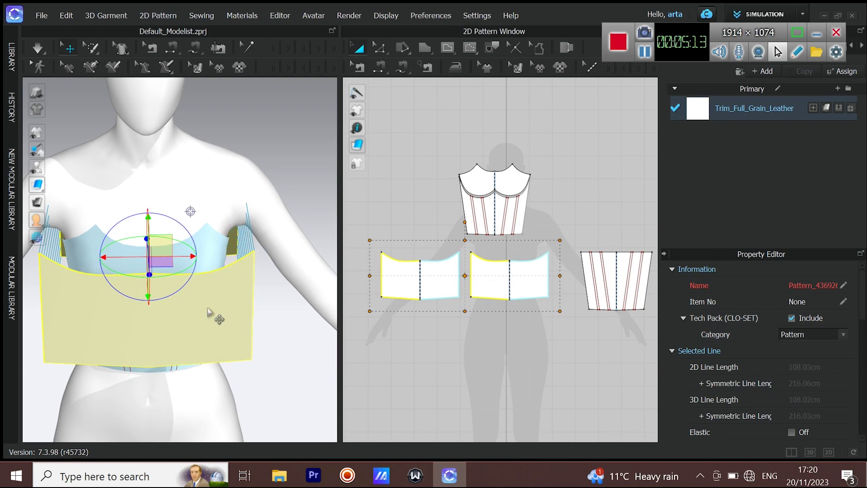
# Simulate the outer layer and pull its upper edge up over the bust until it wraps the bodice.
pyautogui.moveTo(216, 315); pyautogui.dragTo(237, 310, button='middle')
pyautogui.moveTo(240, 311); pyautogui.dragTo(251, 301, button='right')
pyautogui.click(251, 302)
pyautogui.press('space')
pyautogui.moveTo(223, 287); pyautogui.dragTo(204, 261)
pyautogui.moveTo(203, 261); pyautogui.dragTo(219, 253, button='right')
pyautogui.moveTo(157, 203); pyautogui.dragTo(183, 149)
pyautogui.moveTo(64, 206); pyautogui.dragTo(76, 187)
pyautogui.moveTo(190, 221); pyautogui.dragTo(202, 192)
pyautogui.moveTo(66, 211); pyautogui.dragTo(69, 197)
pyautogui.moveTo(194, 233); pyautogui.dragTo(199, 213)
pyautogui.press('space')
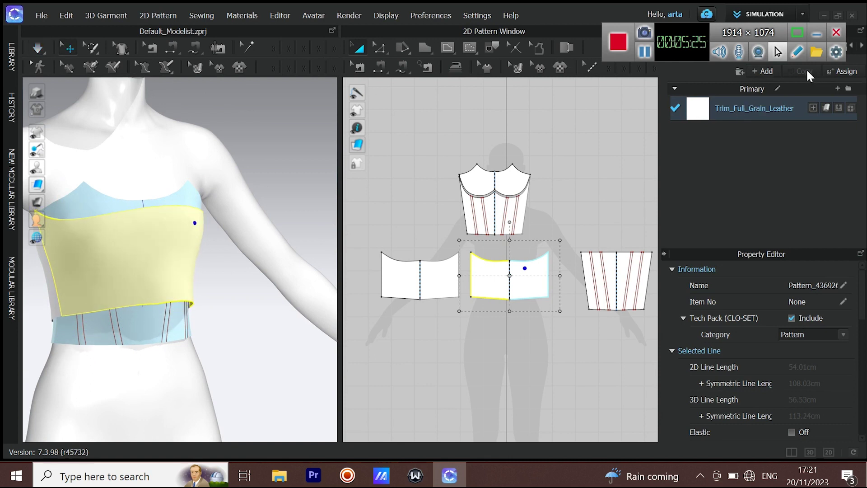
# Duplicate the Trim_Full_Grain_Leather fabric and select the outer front and back pieces.
pyautogui.click(694, 116)
pyautogui.click(790, 75)
pyautogui.moveTo(364, 232); pyautogui.dragTo(572, 314)
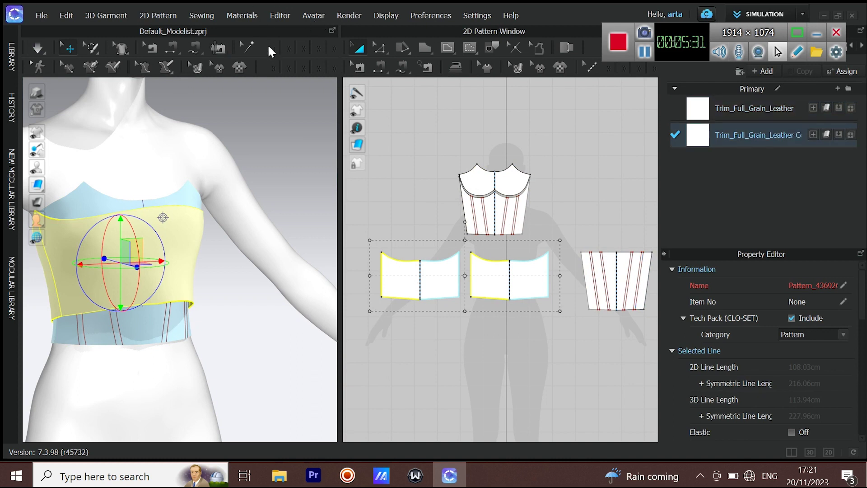
# Tack the upper area of the outer front piece to the bust cup on the avatar's right side.
pyautogui.click(243, 67)
pyautogui.click(246, 97)
pyautogui.moveTo(105, 254); pyautogui.dragTo(166, 267, button='right')
pyautogui.moveTo(166, 267); pyautogui.dragTo(174, 302, button='middle')
pyautogui.scroll(2, 174, 302)
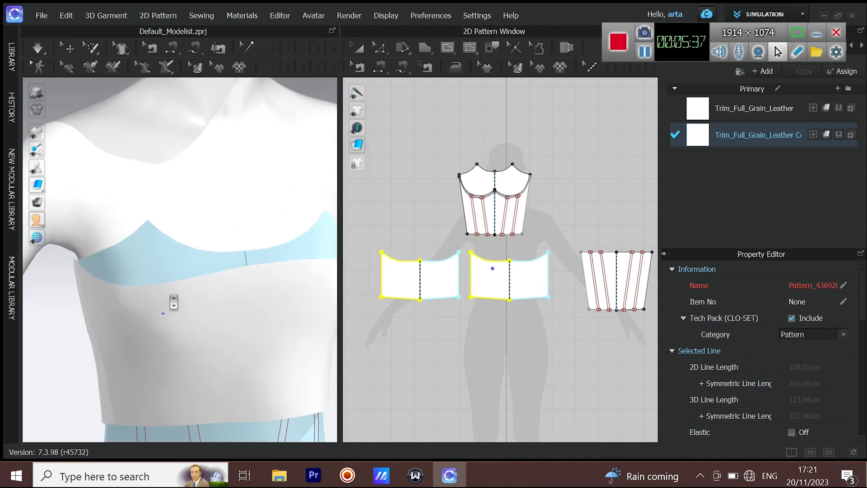
pyautogui.scroll(3, 174, 301)
pyautogui.moveTo(141, 324); pyautogui.dragTo(148, 347, button='right')
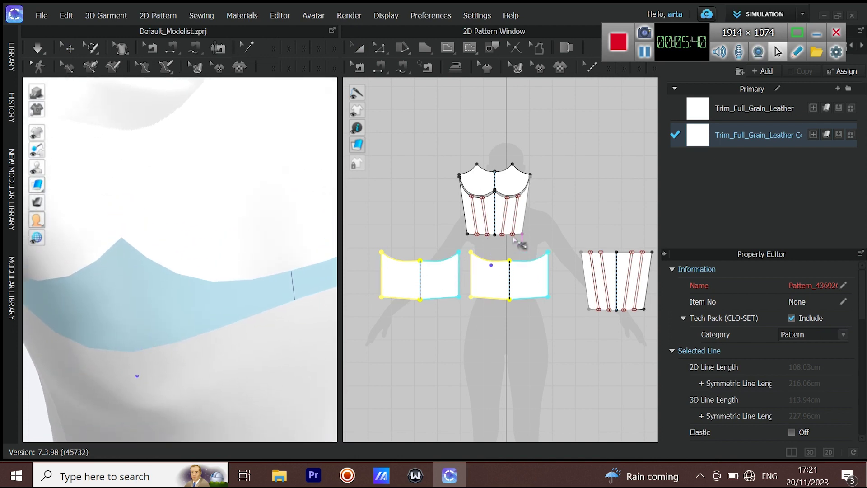
pyautogui.click(477, 180)
pyautogui.scroll(-8, 113, 246)
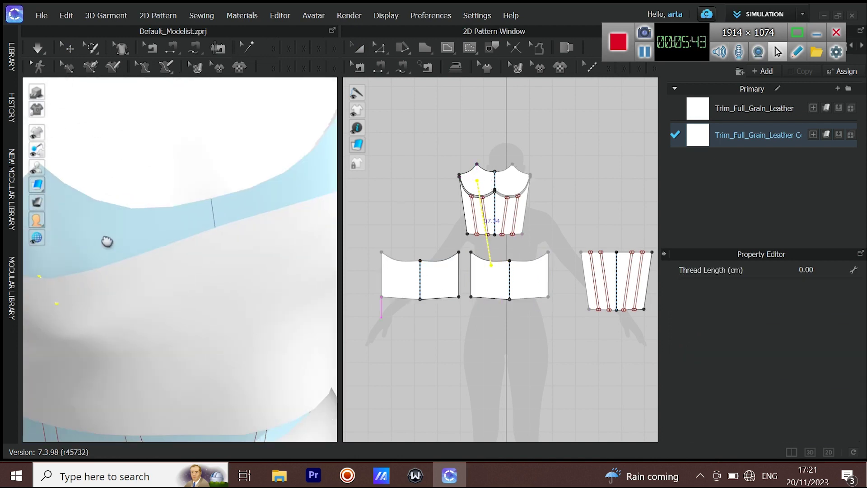
# Add a matching tack from the outer front piece to the opposite bust cup and simulate the outer layer.
pyautogui.scroll(3, 241, 253)
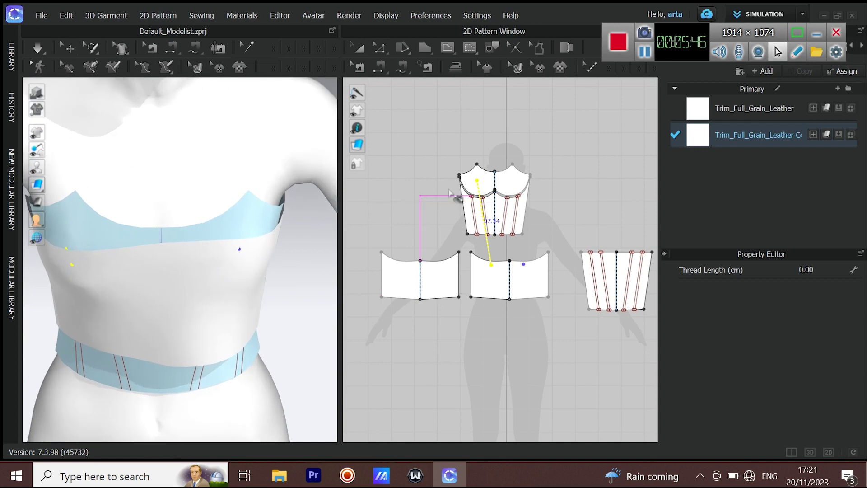
pyautogui.scroll(5, 541, 191)
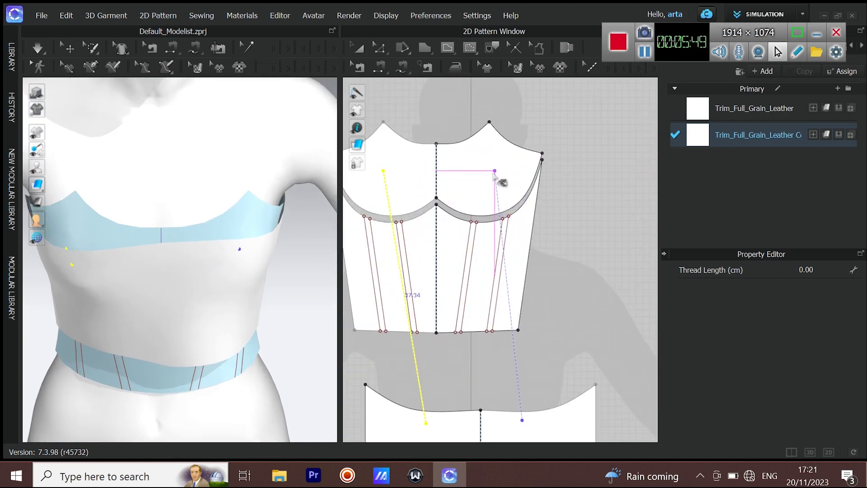
pyautogui.scroll(-6, 102, 286)
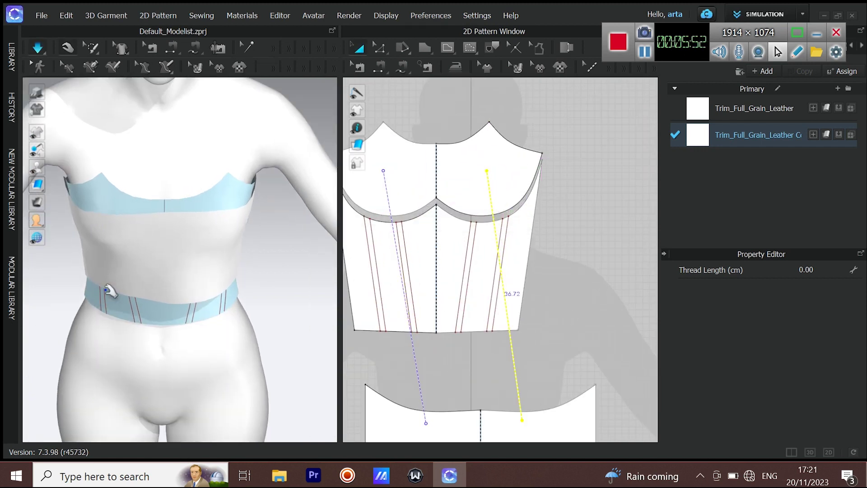
pyautogui.press('Escape')
pyautogui.click(153, 280)
# Convert the curved top edge of the outer back piece to a straight line.
pyautogui.moveTo(151, 279); pyautogui.dragTo(6, 248, button='right')
pyautogui.scroll(-3, 174, 236)
pyautogui.moveTo(174, 237); pyautogui.dragTo(185, 205, button='middle')
pyautogui.click(380, 48)
pyautogui.moveTo(444, 347); pyautogui.dragTo(593, 306, button='middle')
pyautogui.scroll(-5, 587, 308)
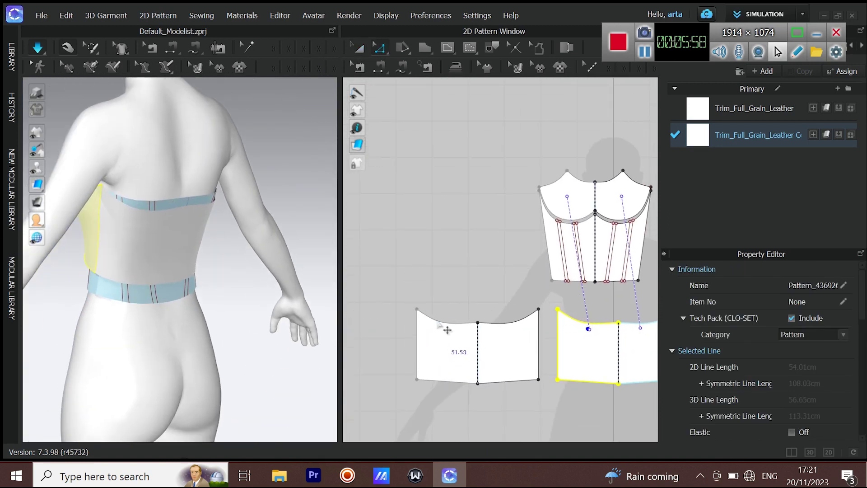
pyautogui.rightClick(437, 322)
pyautogui.click(487, 98)
pyautogui.scroll(2, 380, 316)
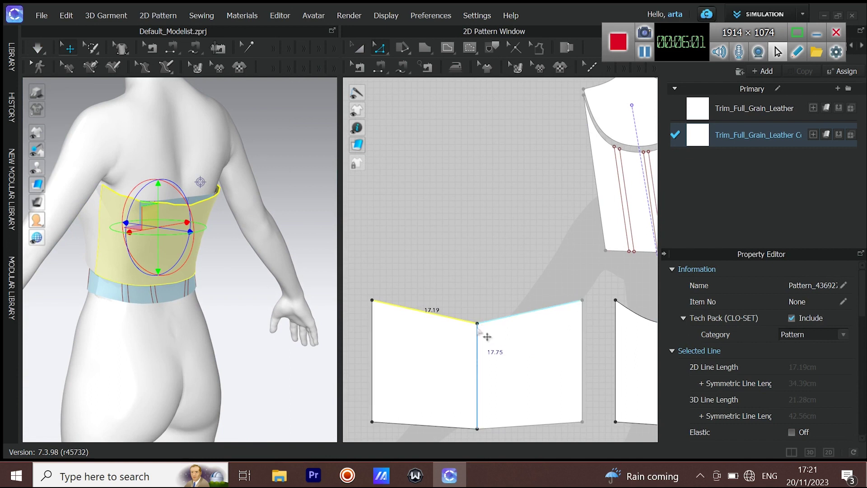
# Raise the outer back piece's top centre point level with the side corners and simulate again.
pyautogui.moveTo(477, 322); pyautogui.dragTo(475, 302)
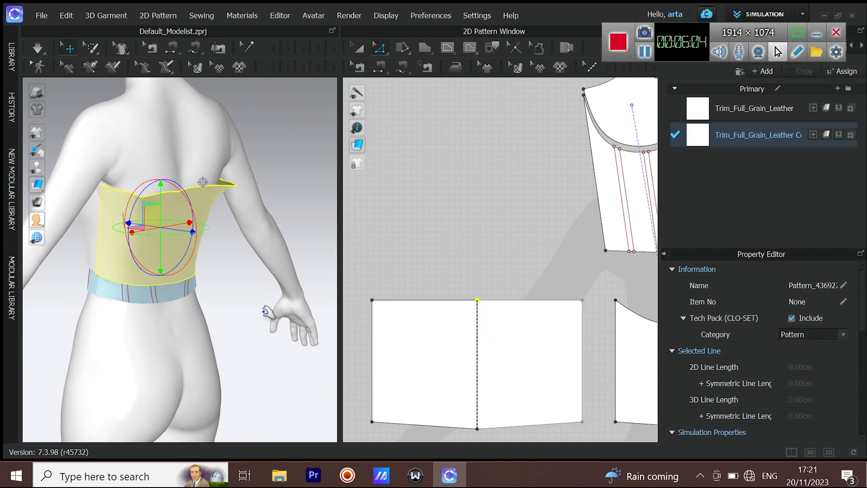
pyautogui.moveTo(96, 273); pyautogui.dragTo(215, 281, button='right')
pyautogui.press('space')
pyautogui.press('space')
pyautogui.scroll(-2, 509, 230)
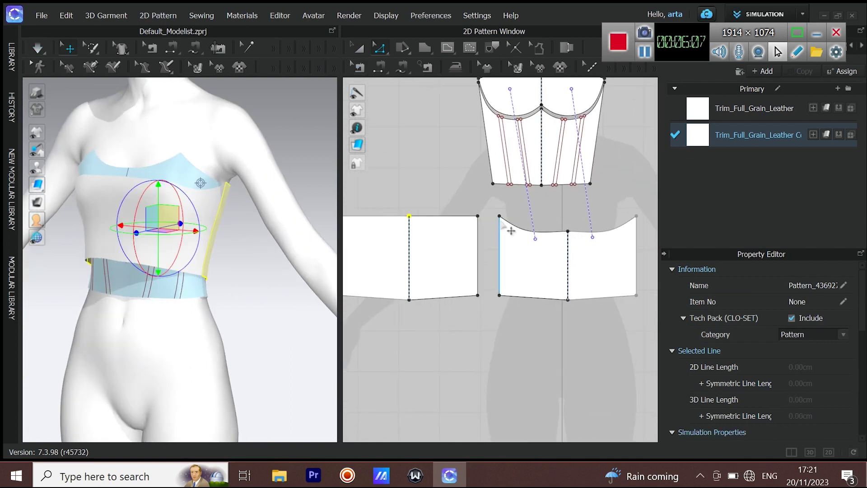
# Offset the top edges of the outer front and back pieces inward as five internal lines spaced 2.80 cm apart.
pyautogui.click(520, 230)
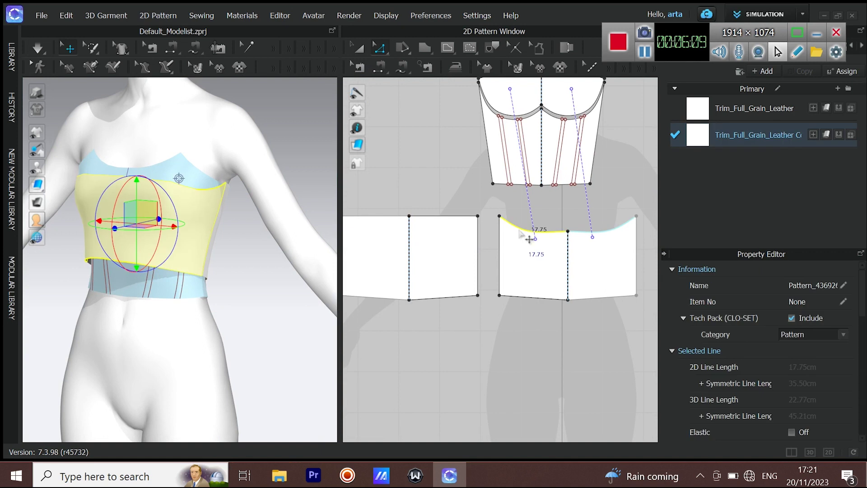
pyautogui.keyDown('shift'); pyautogui.rightClick(462, 219); pyautogui.keyUp('shift')
pyautogui.click(521, 107)
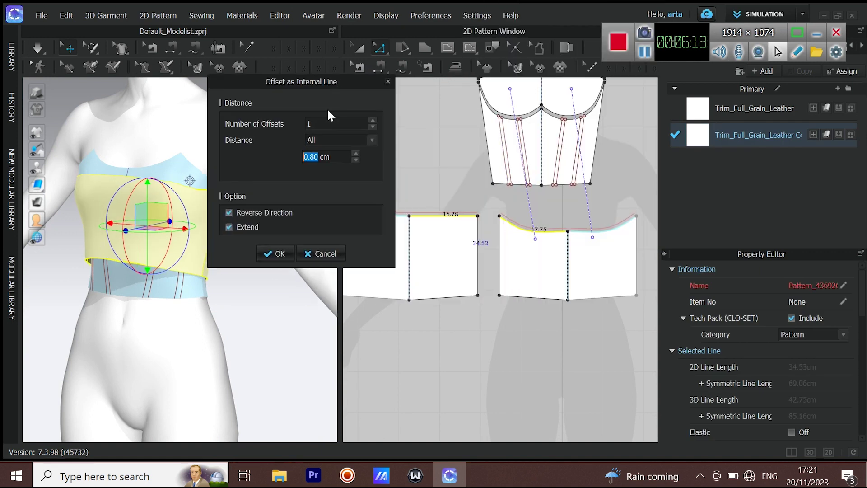
pyautogui.click(340, 156)
pyautogui.click(354, 153)
pyautogui.click(355, 153)
pyautogui.click(374, 121)
pyautogui.click(374, 121)
pyautogui.click(374, 121)
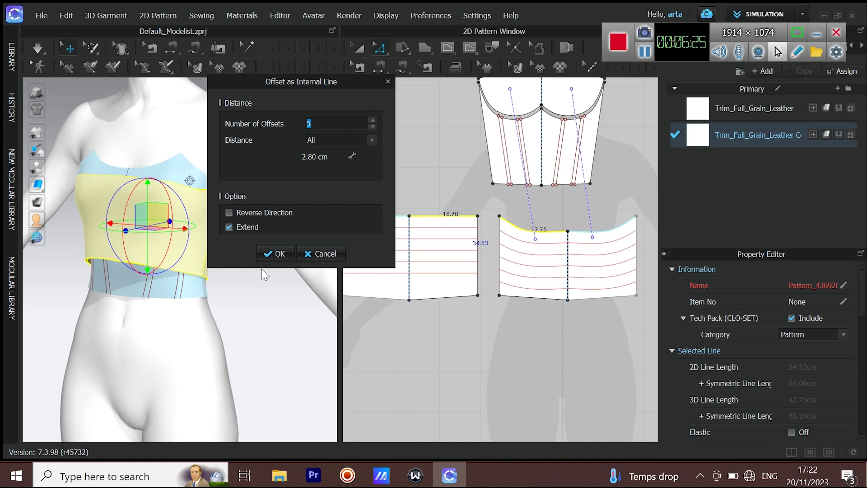
pyautogui.click(275, 254)
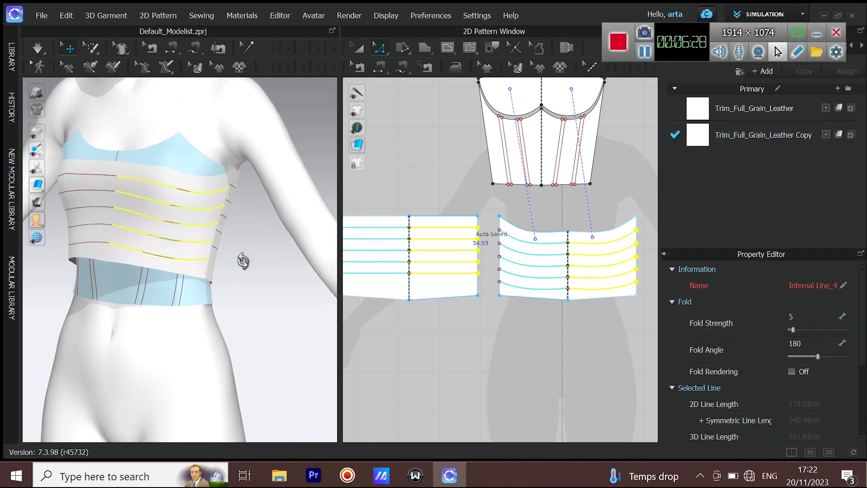
pyautogui.moveTo(241, 257); pyautogui.dragTo(220, 270, button='right')
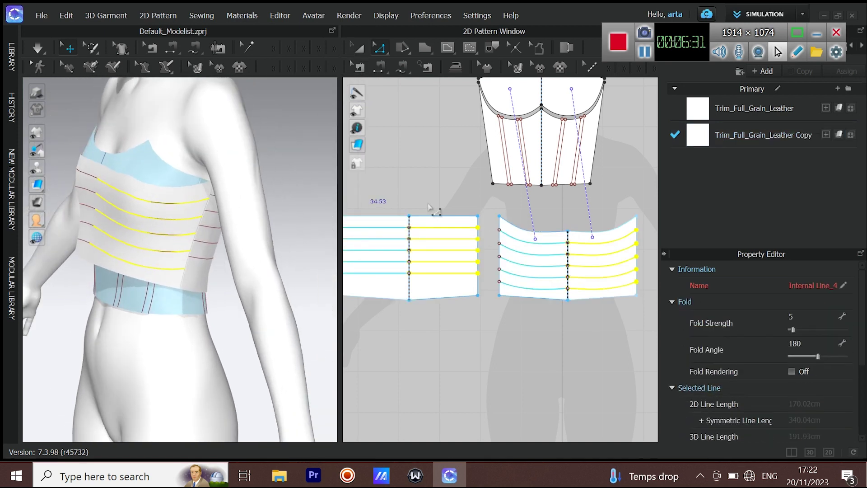
pyautogui.click(454, 331)
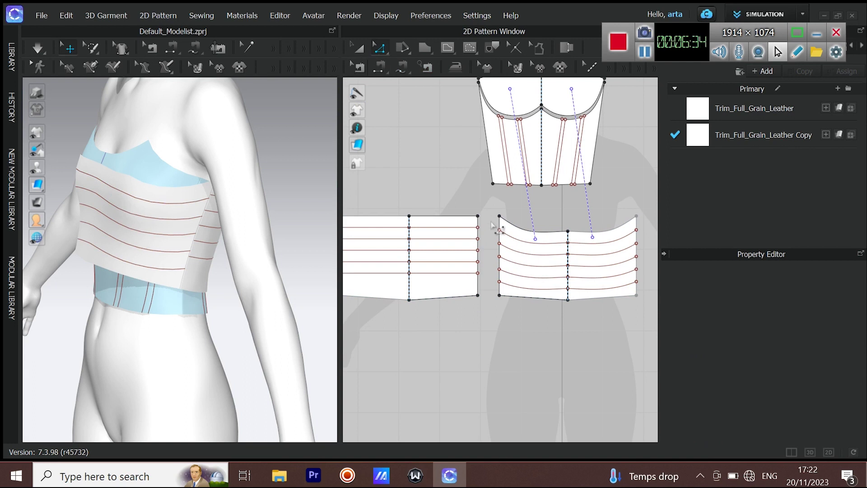
# Cut the outer front and back pieces into horizontal strips along all the offset internal lines.
pyautogui.click(359, 68)
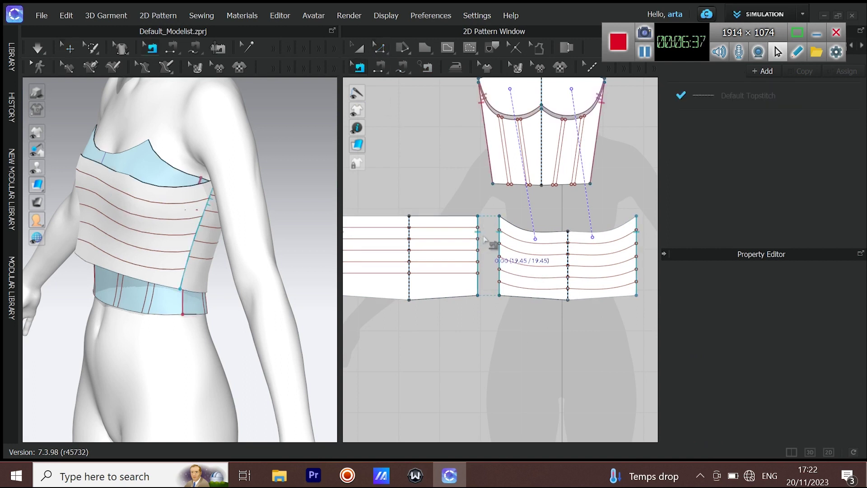
pyautogui.click(482, 252)
pyautogui.press('z')
pyautogui.click(444, 227)
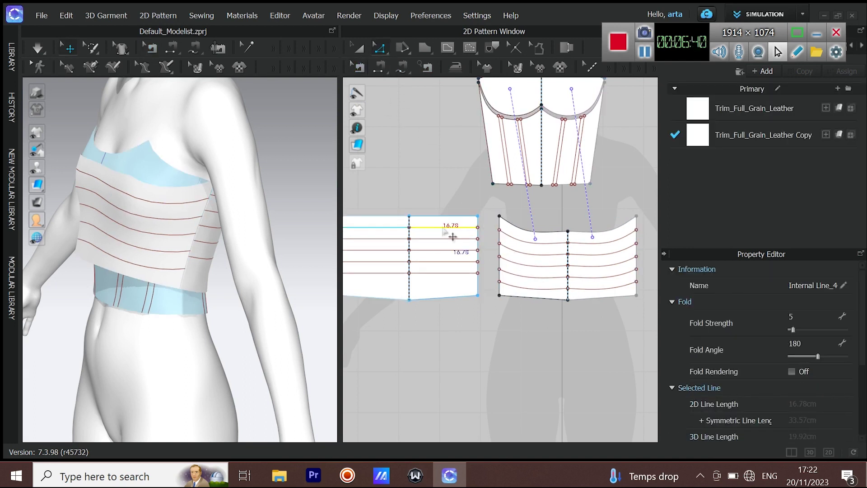
pyautogui.keyDown('shift'); pyautogui.click(528, 245); pyautogui.keyUp('shift')
pyautogui.keyDown('shift'); pyautogui.click(529, 255); pyautogui.keyUp('shift')
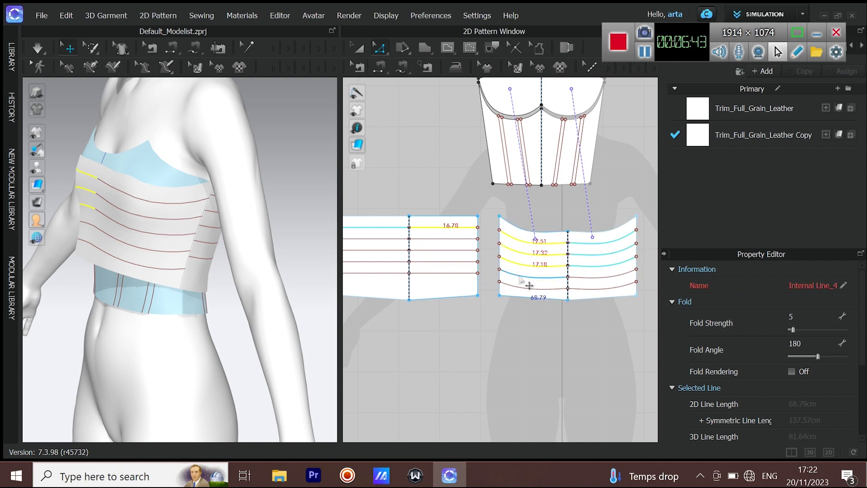
pyautogui.rightClick(440, 247)
pyautogui.click(465, 167)
pyautogui.moveTo(289, 253); pyautogui.dragTo(280, 285, button='right')
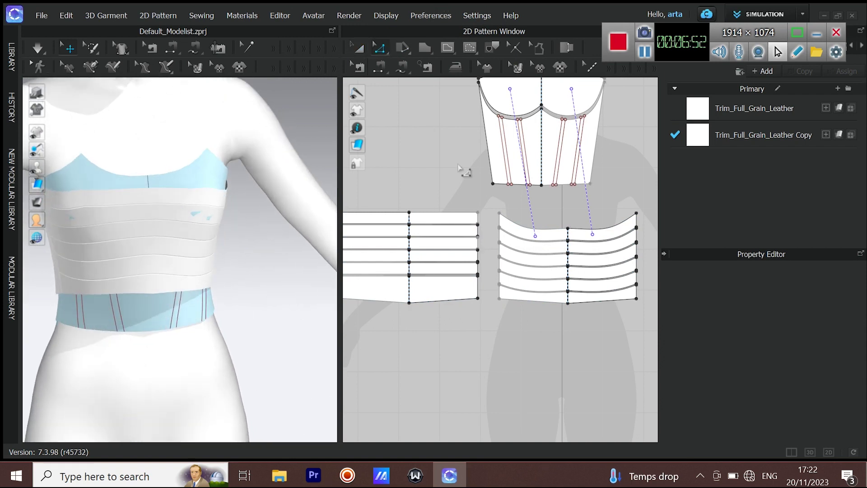
# Offset all the facing cut edges of the outer back and front strips as one internal line each, at 0.8 cm.
pyautogui.scroll(3, 546, 246)
pyautogui.click(493, 240)
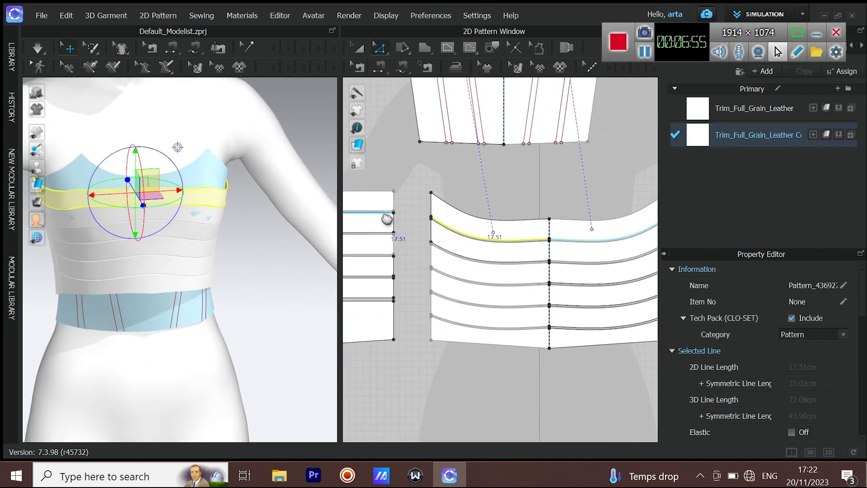
pyautogui.scroll(4, 429, 238)
pyautogui.click(464, 249)
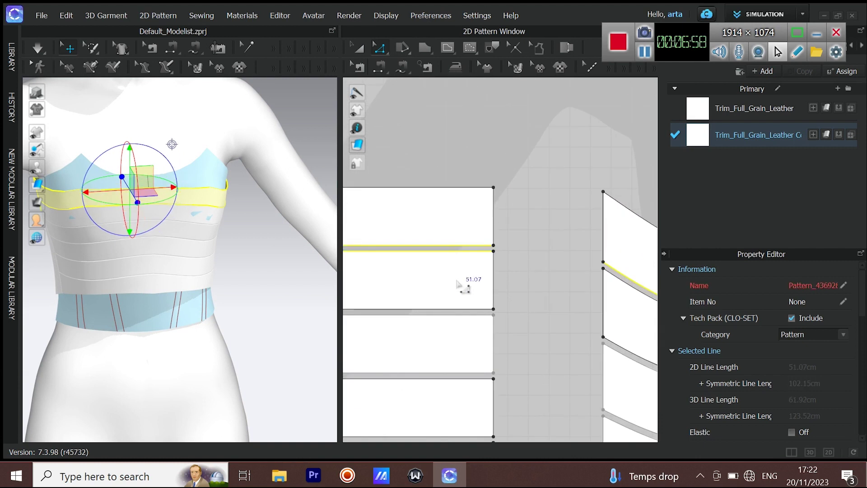
pyautogui.keyDown('shift'); pyautogui.click(461, 317); pyautogui.keyUp('shift')
pyautogui.scroll(-1, 462, 318)
pyautogui.moveTo(462, 318); pyautogui.dragTo(491, 160, button='middle')
pyautogui.keyDown('shift'); pyautogui.click(480, 210); pyautogui.keyUp('shift')
pyautogui.keyDown('shift'); pyautogui.click(483, 262); pyautogui.keyUp('shift')
pyautogui.keyDown('shift'); pyautogui.click(481, 256); pyautogui.keyUp('shift')
pyautogui.keyDown('shift'); pyautogui.click(481, 309); pyautogui.keyUp('shift')
pyautogui.keyDown('shift'); pyautogui.click(480, 318); pyautogui.keyUp('shift')
pyautogui.scroll(-3, 481, 317)
pyautogui.moveTo(481, 317); pyautogui.dragTo(330, 252, button='middle')
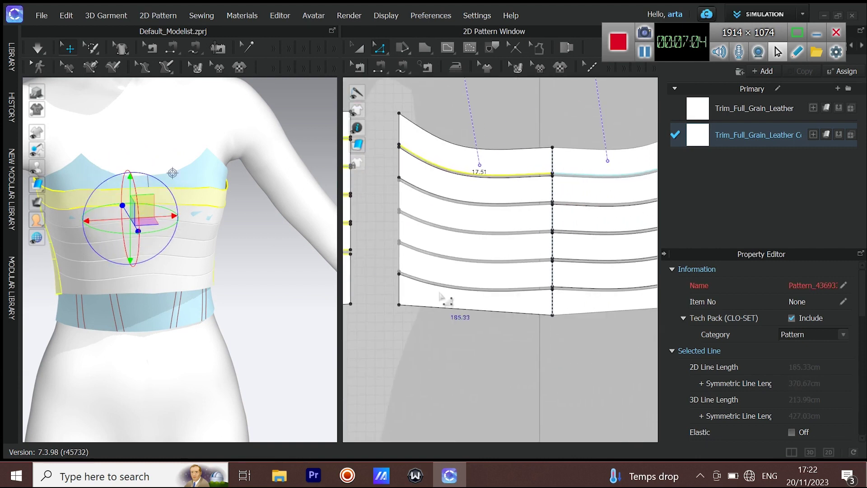
pyautogui.scroll(4, 442, 290)
pyautogui.keyDown('shift'); pyautogui.click(437, 278); pyautogui.keyUp('shift')
pyautogui.keyDown('shift'); pyautogui.click(433, 272); pyautogui.keyUp('shift')
pyautogui.keyDown('shift'); pyautogui.click(428, 213); pyautogui.keyUp('shift')
pyautogui.keyDown('shift'); pyautogui.click(426, 206); pyautogui.keyUp('shift')
pyautogui.keyDown('shift'); pyautogui.click(425, 149); pyautogui.keyUp('shift')
pyautogui.moveTo(426, 149); pyautogui.dragTo(458, 280, button='middle')
pyautogui.keyDown('shift'); pyautogui.click(456, 202); pyautogui.keyUp('shift')
pyautogui.rightClick(444, 133)
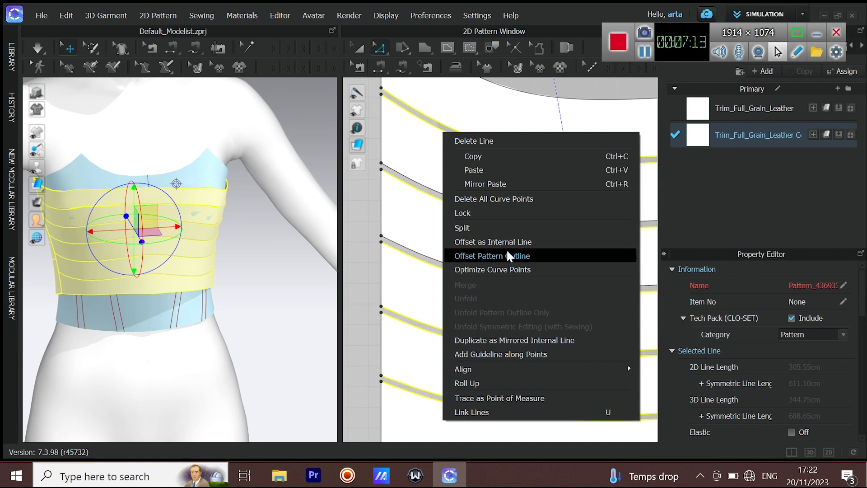
pyautogui.click(488, 235)
pyautogui.click(500, 162)
pyautogui.click(500, 162)
pyautogui.click(500, 161)
pyautogui.click(500, 162)
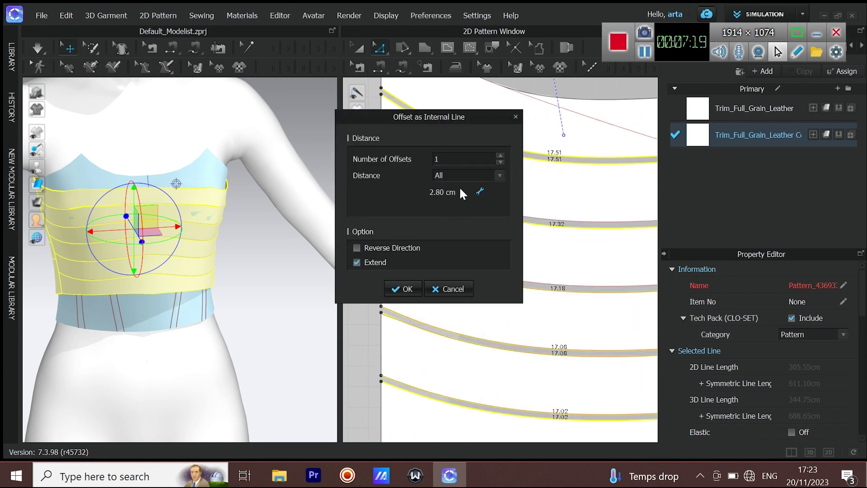
pyautogui.moveTo(438, 194); pyautogui.dragTo(443, 196)
pyautogui.write('0.8')
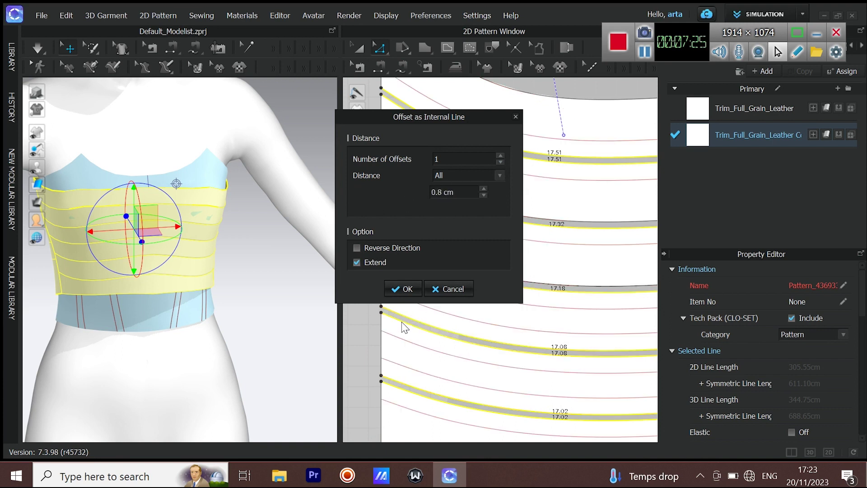
pyautogui.click(398, 288)
pyautogui.scroll(-5, 494, 252)
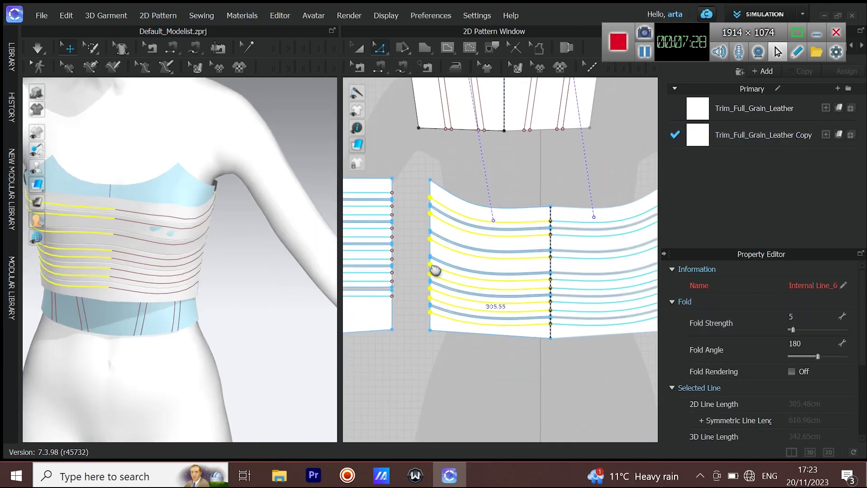
# Delete the seams joining the neighbouring horizontal strips of the outer front and back pieces.
pyautogui.click(359, 68)
pyautogui.click(555, 225)
pyautogui.press('Delete')
pyautogui.click(555, 247)
pyautogui.press('Delete')
pyautogui.click(544, 270)
pyautogui.press('Delete')
pyautogui.click(542, 293)
pyautogui.press('Delete')
pyautogui.click(528, 313)
pyautogui.press('Delete')
pyautogui.moveTo(456, 293); pyautogui.dragTo(539, 301, button='middle')
pyautogui.click(409, 202)
pyautogui.press('Delete')
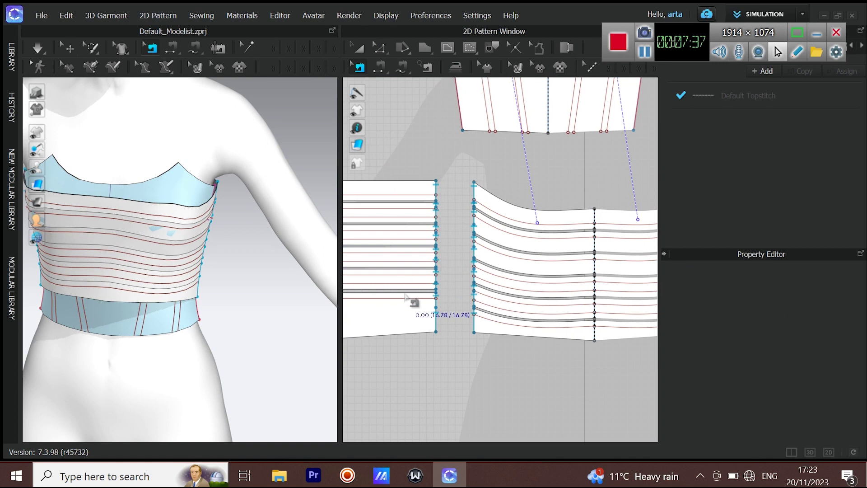
# Delete all the side seams between the outer front strips and the outer back strips.
pyautogui.scroll(4, 447, 315)
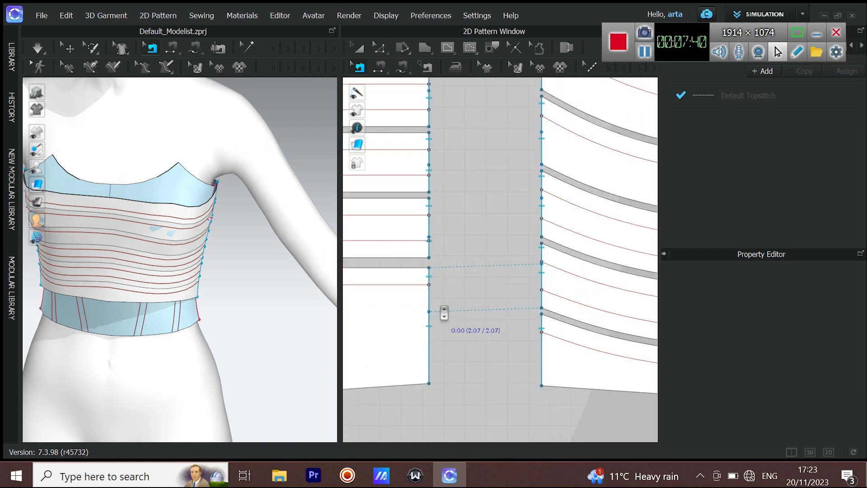
pyautogui.click(541, 290)
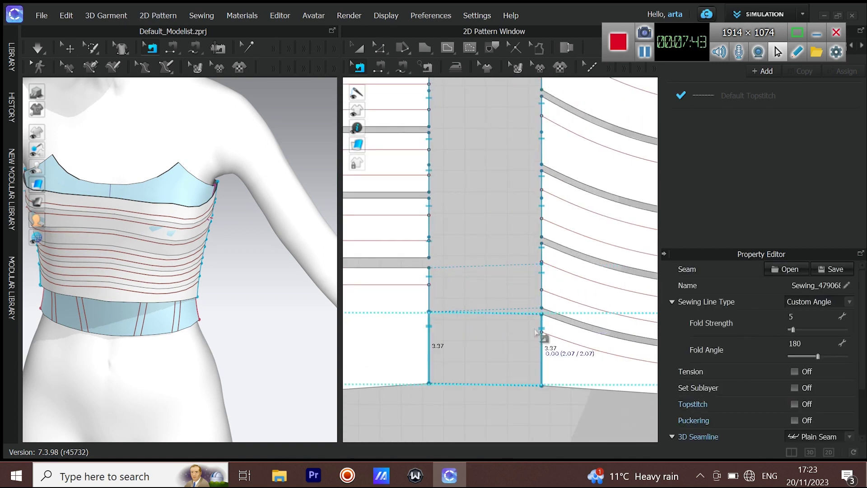
pyautogui.scroll(-4, 536, 237)
pyautogui.moveTo(587, 265); pyautogui.dragTo(648, 286, button='middle')
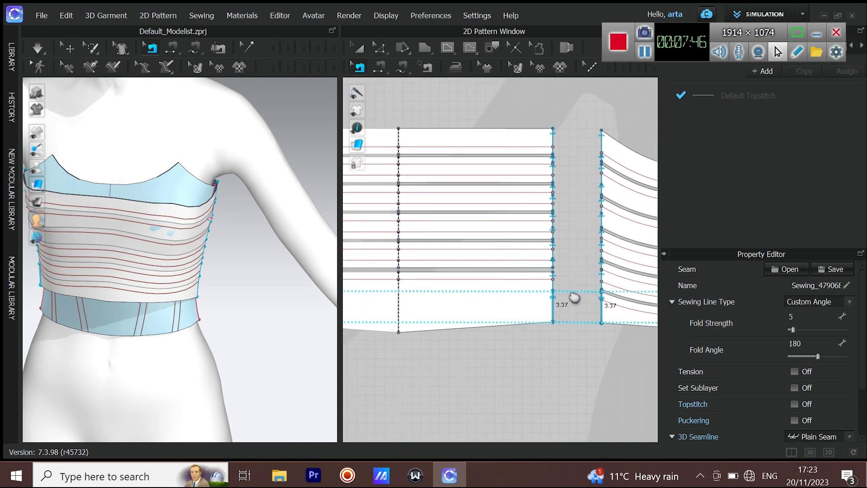
pyautogui.moveTo(585, 307); pyautogui.dragTo(570, 295, button='middle')
pyautogui.click(542, 276)
pyautogui.click(586, 271)
pyautogui.scroll(4, 587, 271)
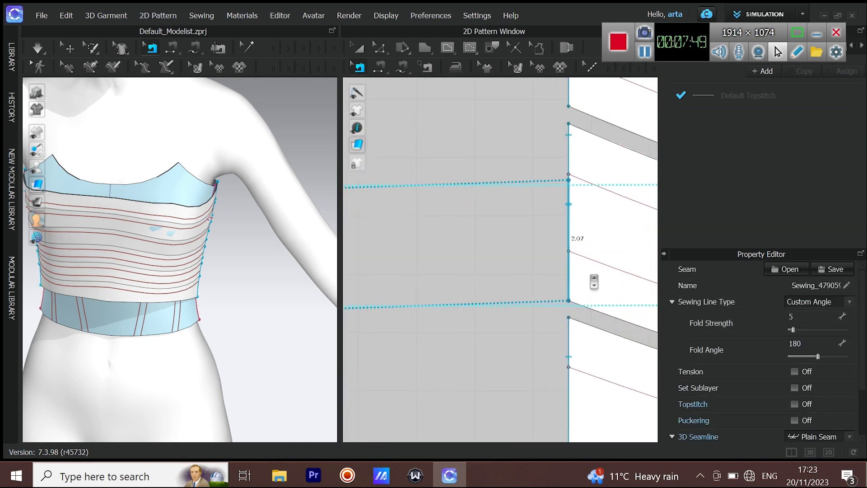
pyautogui.scroll(-2, 588, 224)
pyautogui.moveTo(559, 350); pyautogui.dragTo(548, 354, button='middle')
pyautogui.scroll(-2, 548, 354)
pyautogui.moveTo(461, 117); pyautogui.dragTo(592, 412)
pyautogui.press('Delete')
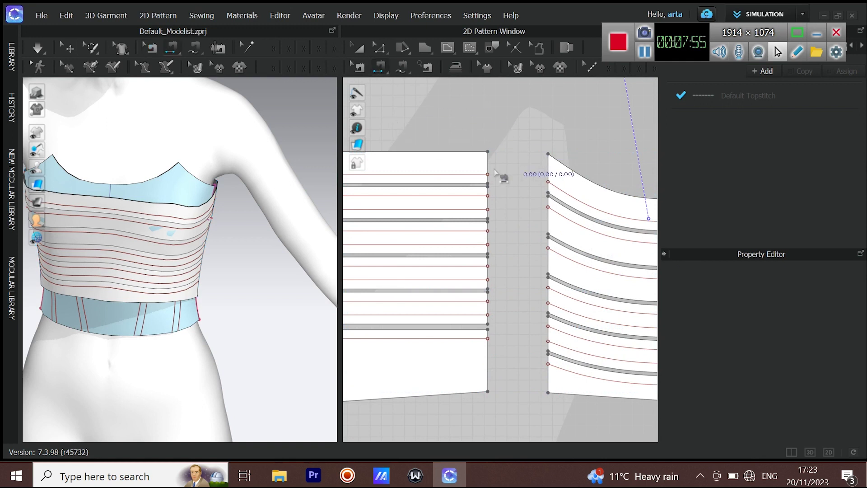
# Sew the side edges of the outer back strips to the matching outer front strips, pair by pair down the side.
pyautogui.click(548, 170)
pyautogui.click(487, 204)
pyautogui.click(582, 226)
pyautogui.click(487, 232)
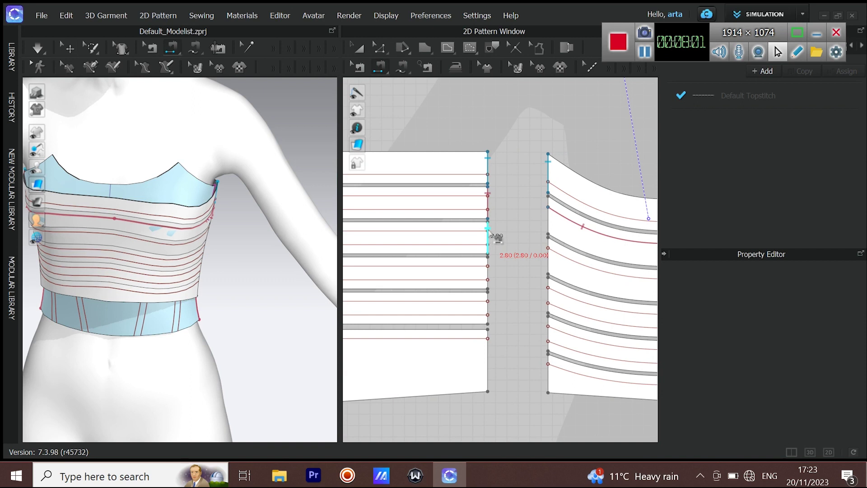
pyautogui.click(547, 253)
pyautogui.click(488, 271)
pyautogui.click(548, 300)
pyautogui.click(489, 311)
pyautogui.click(547, 334)
pyautogui.click(487, 361)
pyautogui.click(548, 374)
pyautogui.scroll(-4, 497, 262)
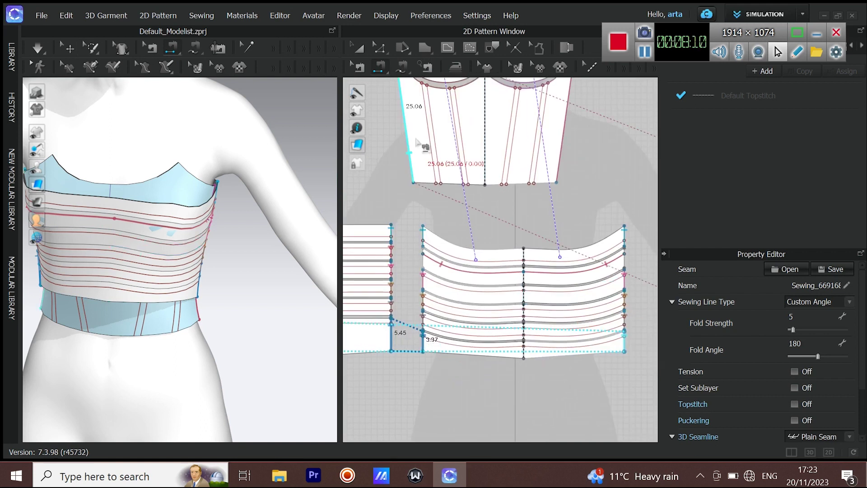
# Replace the mistaken seam on the second strip with one joining the side edges of the second back and front strips.
pyautogui.click(598, 267)
pyautogui.press('Delete')
pyautogui.moveTo(416, 281); pyautogui.dragTo(429, 282, button='middle')
pyautogui.scroll(4, 404, 251)
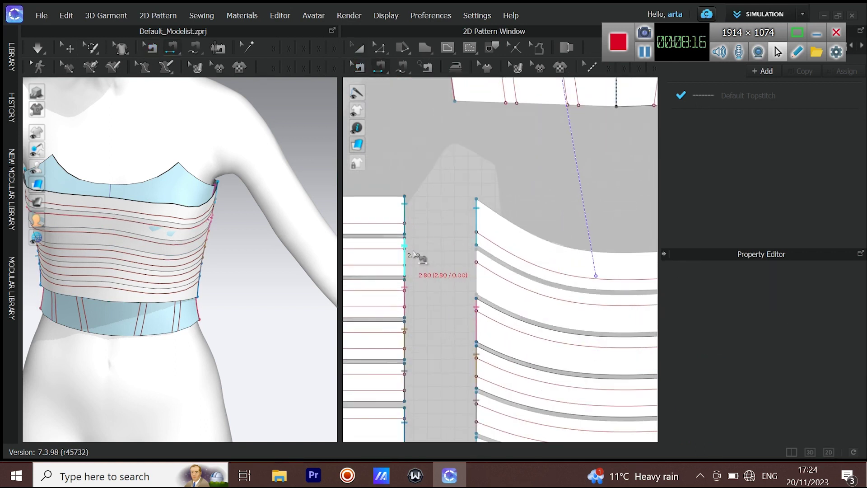
pyautogui.click(408, 253)
pyautogui.click(479, 266)
# Try to sew the second front strip's top edge to the internal line near the first strip's bottom edge.
pyautogui.scroll(-6, 494, 278)
pyautogui.moveTo(495, 279); pyautogui.dragTo(449, 253, button='middle')
pyautogui.scroll(4, 553, 286)
pyautogui.scroll(3, 537, 226)
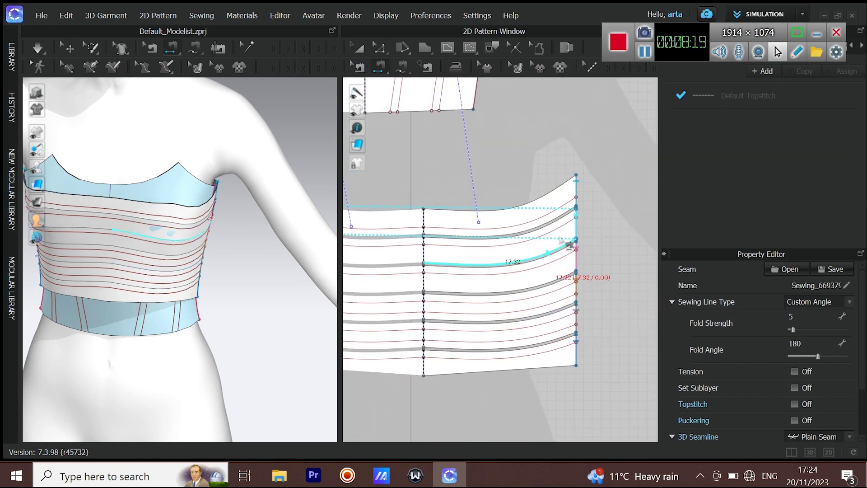
pyautogui.click(549, 198)
pyautogui.click(560, 276)
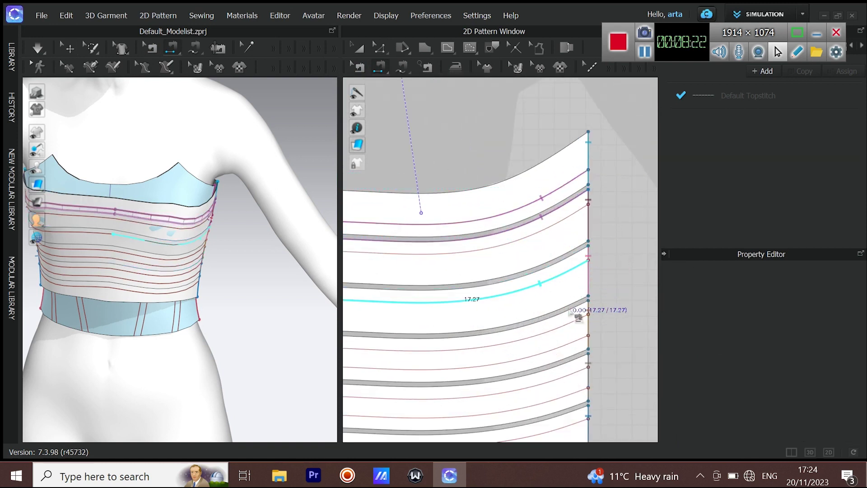
pyautogui.moveTo(577, 315); pyautogui.dragTo(583, 325, button='middle')
# Offset the bottom edges of the second and third outer front strips as internal lines inside those strips.
pyautogui.click(380, 48)
pyautogui.moveTo(498, 317); pyautogui.dragTo(520, 288, button='middle')
pyautogui.scroll(-2, 488, 297)
pyautogui.click(486, 295)
pyautogui.keyDown('shift'); pyautogui.click(509, 329); pyautogui.keyUp('shift')
pyautogui.keyDown('shift'); pyautogui.click(519, 288); pyautogui.keyUp('shift')
pyautogui.keyDown('shift'); pyautogui.click(514, 285); pyautogui.keyUp('shift')
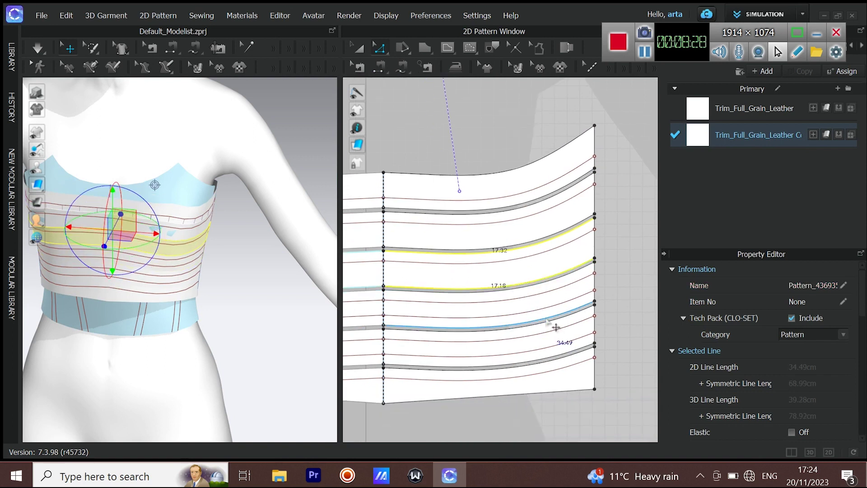
pyautogui.rightClick(513, 252)
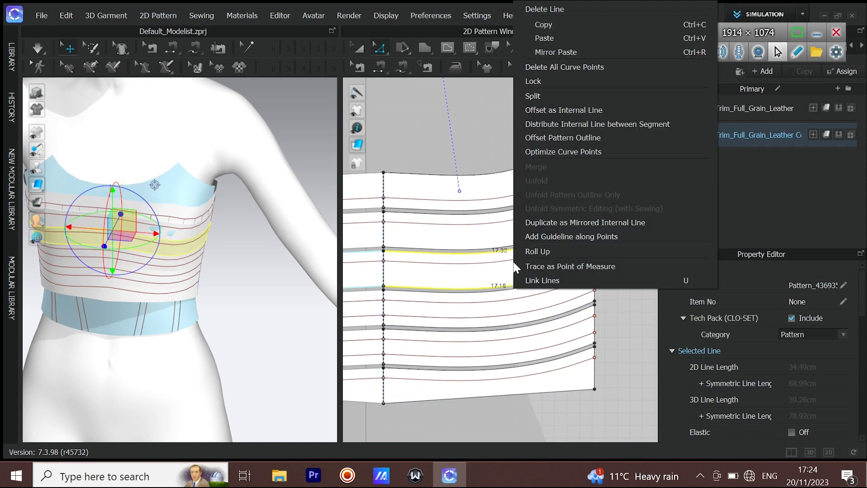
pyautogui.click(502, 238)
pyautogui.scroll(3, 502, 239)
pyautogui.keyDown('shift'); pyautogui.click(530, 255); pyautogui.keyUp('shift')
pyautogui.keyDown('shift'); pyautogui.click(522, 248); pyautogui.keyUp('shift')
pyautogui.rightClick(523, 248)
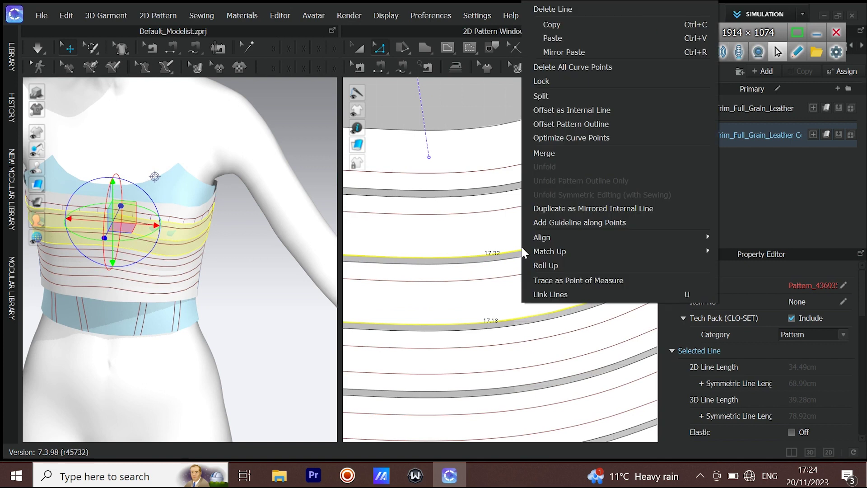
pyautogui.click(559, 110)
pyautogui.click(413, 288)
pyautogui.scroll(-5, 523, 216)
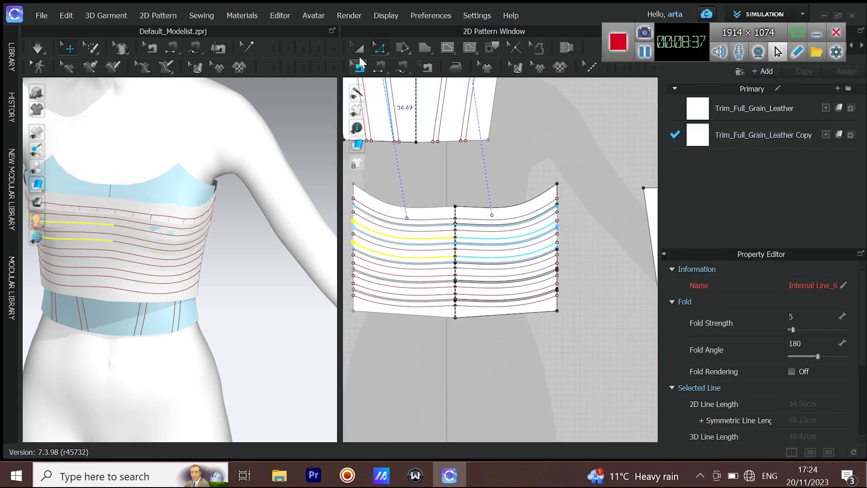
# Delete the overlap seam between the first and second outer front strips.
pyautogui.click(378, 67)
pyautogui.scroll(4, 552, 218)
pyautogui.click(550, 254)
pyautogui.moveTo(545, 273); pyautogui.dragTo(581, 271, button='middle')
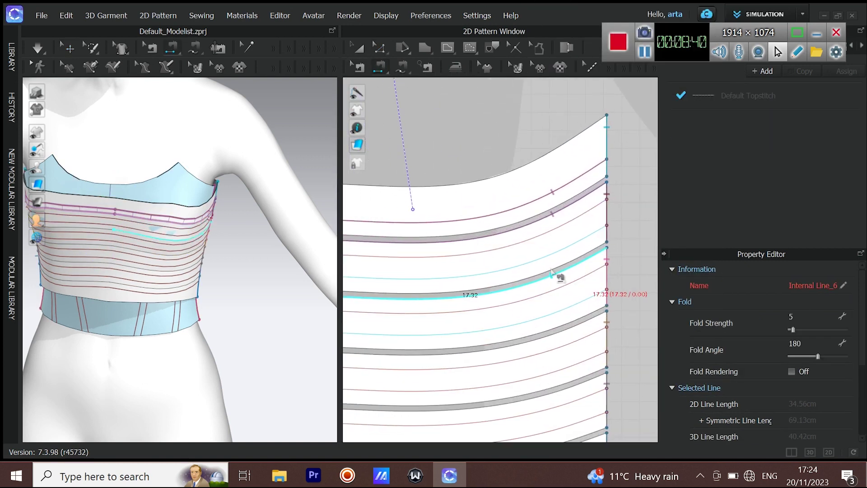
pyautogui.click(524, 226)
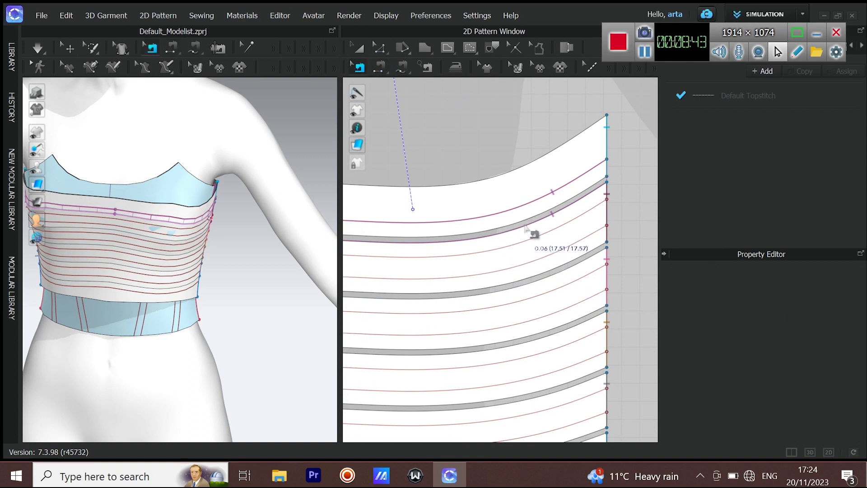
pyautogui.press('Delete')
pyautogui.click(380, 67)
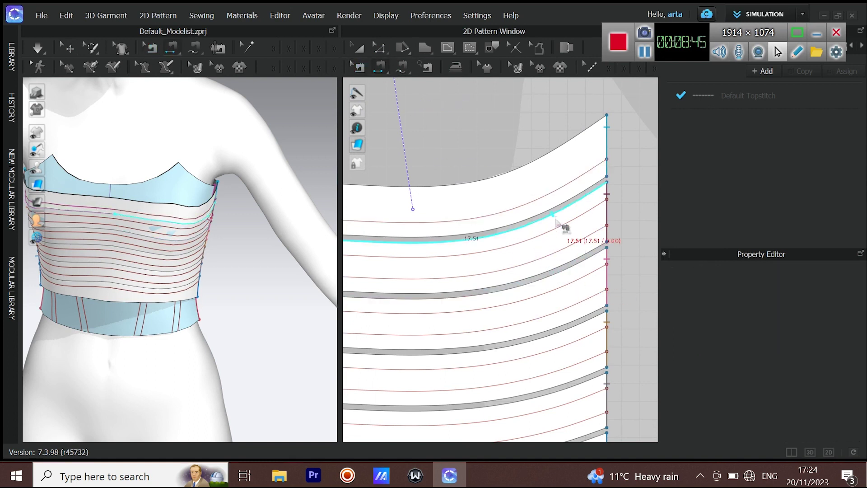
# Sew the facing offset internal lines of each neighbouring pair of front strips together, from the top strip down to the bottom one.
pyautogui.click(587, 215)
pyautogui.click(580, 185)
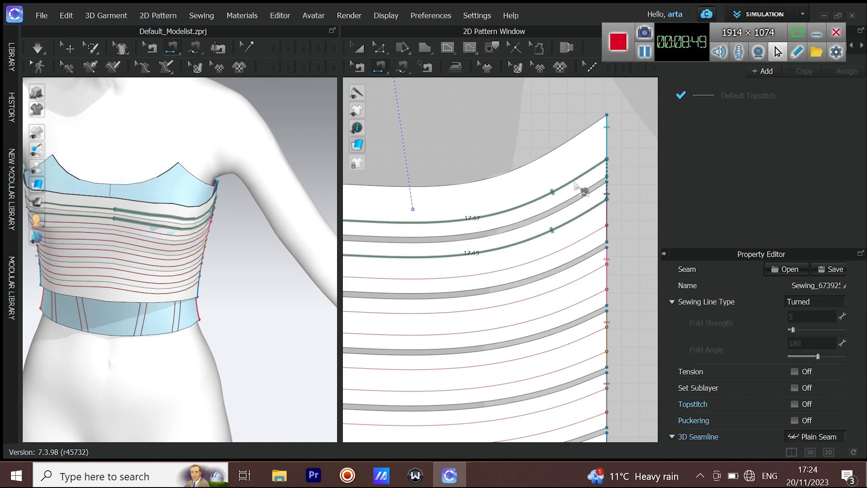
pyautogui.click(592, 271)
pyautogui.click(578, 240)
pyautogui.click(593, 338)
pyautogui.click(576, 305)
pyautogui.moveTo(582, 368); pyautogui.dragTo(581, 296, button='middle')
pyautogui.click(587, 332)
pyautogui.click(581, 303)
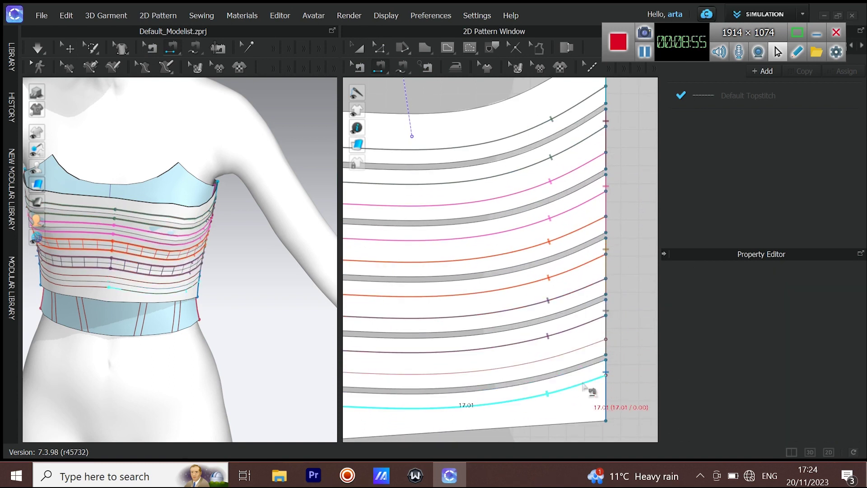
pyautogui.click(568, 359)
pyautogui.scroll(-5, 507, 407)
# Sew the facing offset internal lines of each neighbouring pair of back strips together, from the bottom strip up to the top one.
pyautogui.scroll(6, 526, 374)
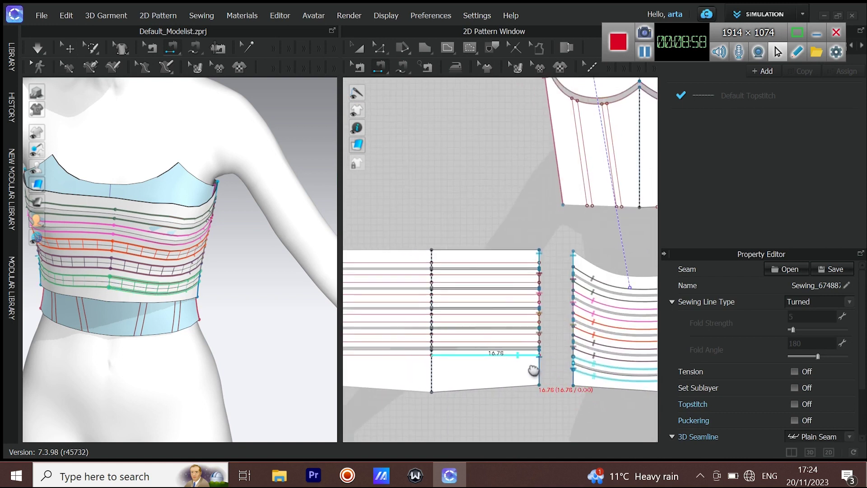
pyautogui.click(517, 336)
pyautogui.click(518, 298)
pyautogui.moveTo(515, 277); pyautogui.dragTo(543, 348, button='middle')
pyautogui.click(543, 346)
pyautogui.click(543, 309)
pyautogui.click(541, 287)
pyautogui.click(537, 253)
pyautogui.moveTo(538, 257); pyautogui.dragTo(565, 362, button='middle')
pyautogui.click(558, 334)
pyautogui.click(557, 299)
pyautogui.click(556, 276)
pyautogui.click(547, 253)
pyautogui.click(553, 274)
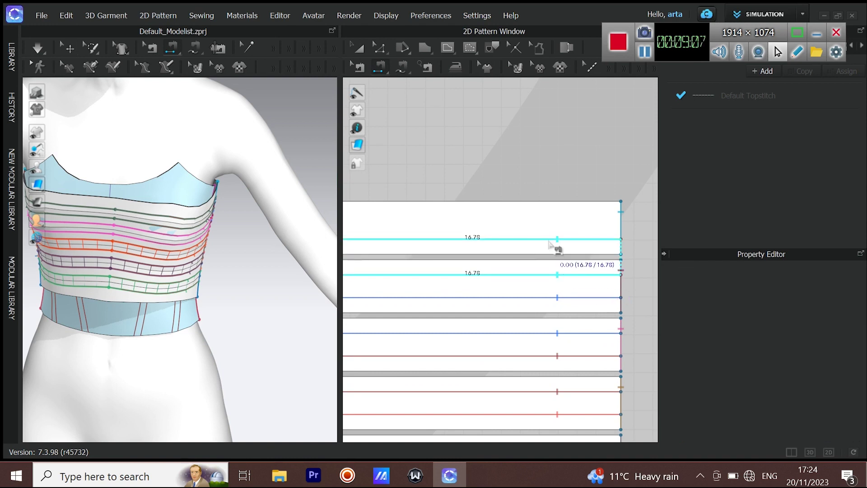
pyautogui.click(556, 239)
# Select all front strips below the top one and move them forward, away from the avatar's chest, in the 3D view.
pyautogui.click(359, 48)
pyautogui.scroll(-7, 505, 262)
pyautogui.moveTo(535, 279); pyautogui.dragTo(441, 238, button='middle')
pyautogui.scroll(4, 451, 251)
pyautogui.scroll(-3, 465, 245)
pyautogui.click(631, 337)
pyautogui.click(544, 302)
pyautogui.moveTo(170, 271); pyautogui.dragTo(97, 267, button='right')
pyautogui.moveTo(93, 240); pyautogui.dragTo(79, 234)
# Fan out the front strips by moving each lower strip further forward than the one above it.
pyautogui.scroll(5, 451, 265)
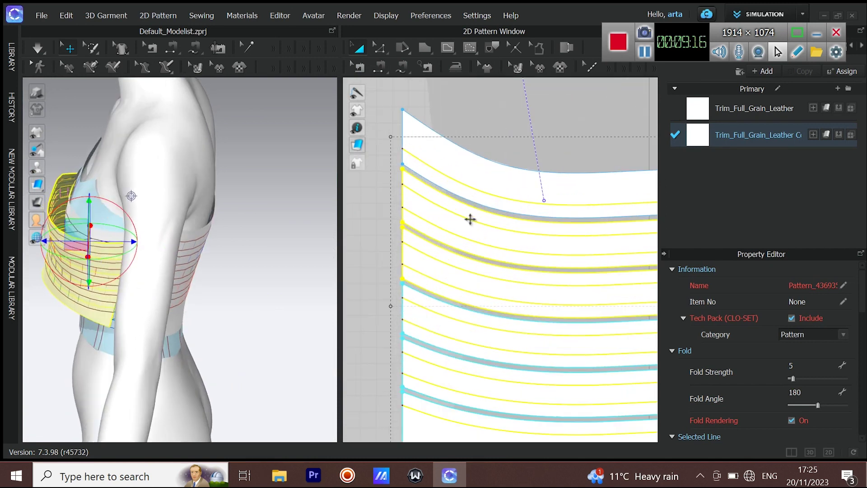
pyautogui.scroll(3, 454, 220)
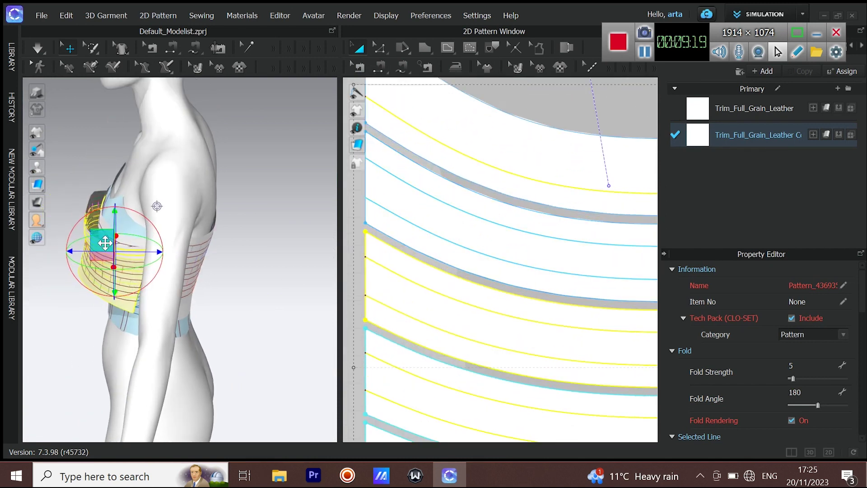
pyautogui.click(413, 293)
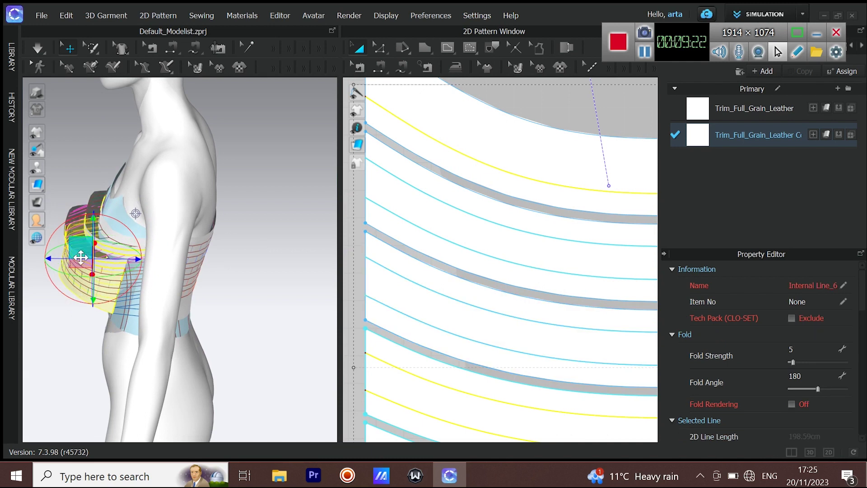
pyautogui.scroll(-3, 526, 256)
pyautogui.scroll(2, 527, 256)
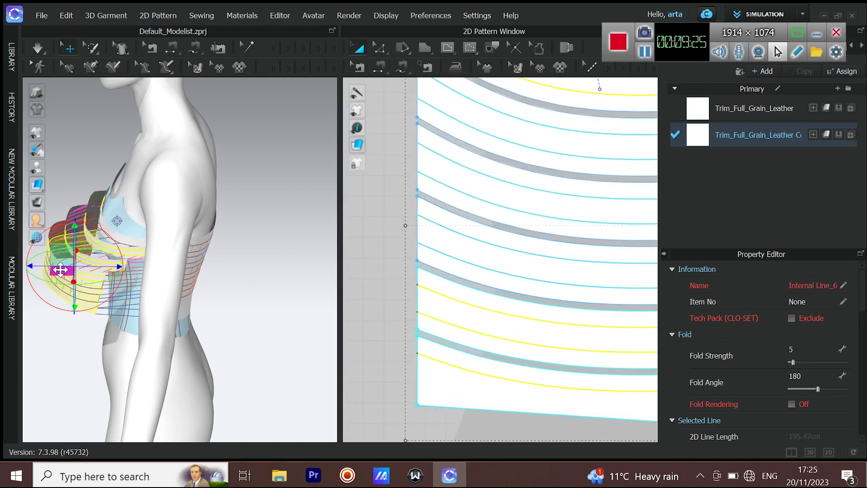
pyautogui.moveTo(61, 270); pyautogui.dragTo(41, 269)
pyautogui.keyDown('shift'); pyautogui.click(457, 320); pyautogui.keyUp('shift')
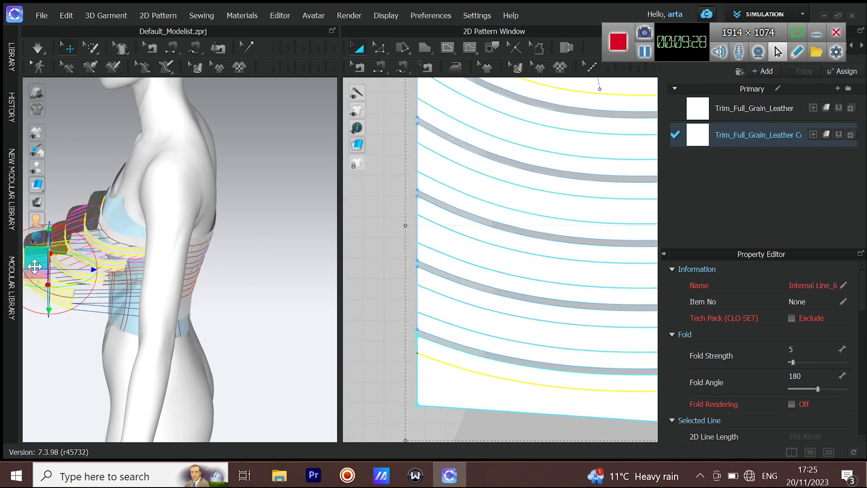
pyautogui.scroll(-5, 514, 319)
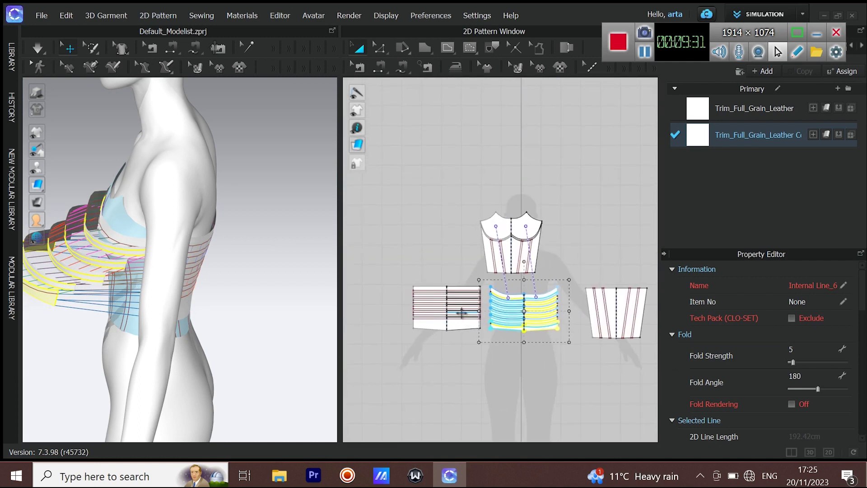
# Try to move the back strips below the top one away from the avatar's back by selecting them individually.
pyautogui.scroll(3, 462, 312)
pyautogui.scroll(4, 378, 337)
pyautogui.click(538, 274)
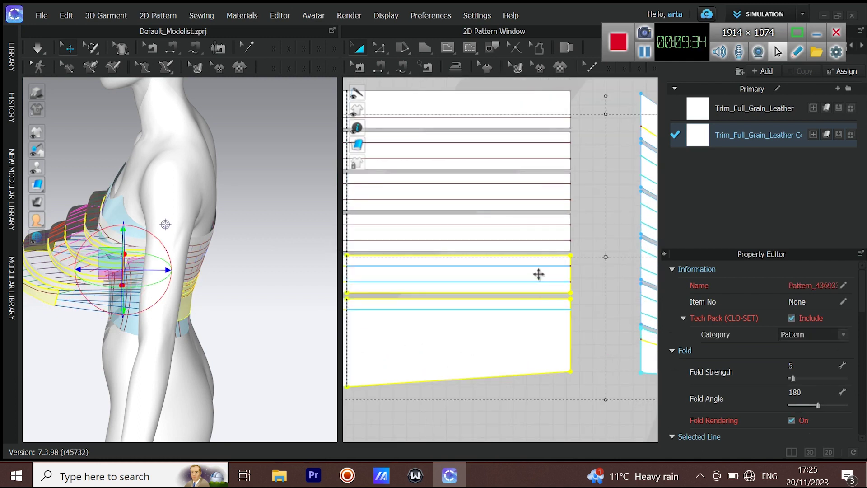
pyautogui.scroll(2, 539, 274)
pyautogui.keyDown('shift'); pyautogui.click(567, 219); pyautogui.keyUp('shift')
pyautogui.keyDown('shift'); pyautogui.click(555, 165); pyautogui.keyUp('shift')
pyautogui.moveTo(553, 148); pyautogui.dragTo(555, 245, button='middle')
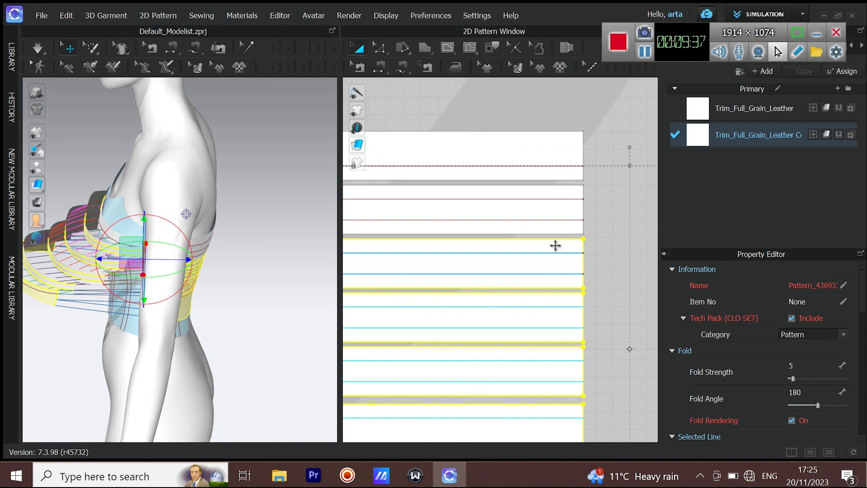
pyautogui.keyDown('shift'); pyautogui.click(548, 213); pyautogui.keyUp('shift')
pyautogui.moveTo(136, 247); pyautogui.dragTo(163, 244)
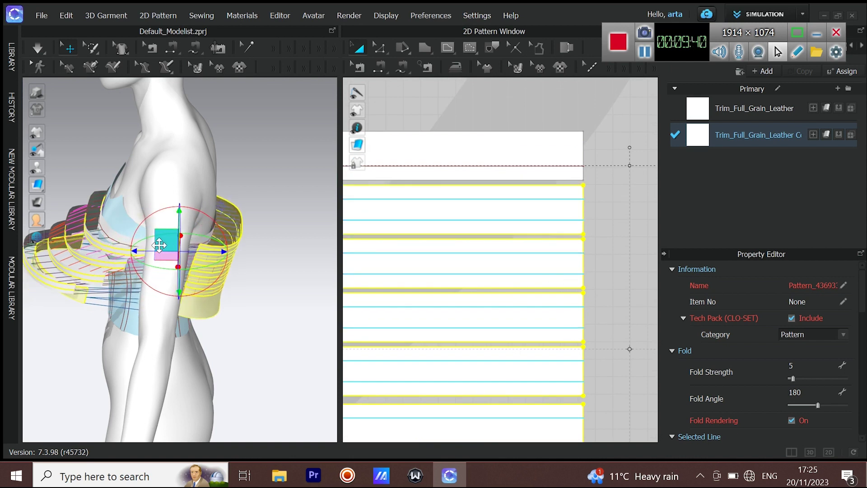
pyautogui.hotkey('ctrl', 'z')
pyautogui.scroll(-6, 469, 298)
pyautogui.keyDown('shift'); pyautogui.click(532, 345); pyautogui.keyUp('shift')
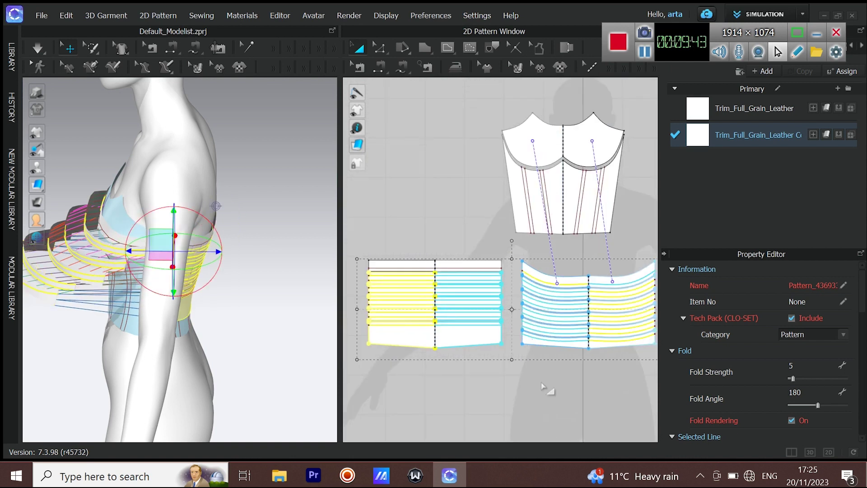
pyautogui.click(548, 389)
# Select the back strips below the top one and fan them out behind the avatar, each lower strip further back.
pyautogui.moveTo(494, 353); pyautogui.dragTo(366, 266)
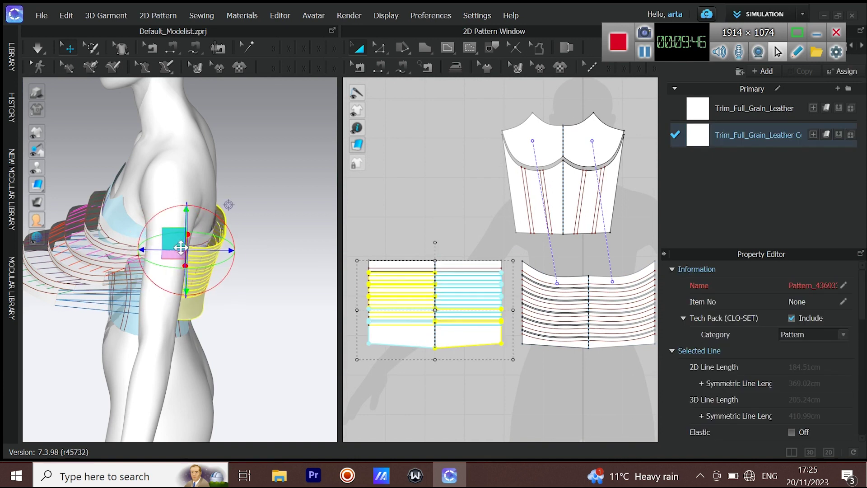
pyautogui.scroll(5, 470, 275)
pyautogui.moveTo(350, 275); pyautogui.dragTo(441, 269, button='middle')
pyautogui.scroll(2, 442, 269)
pyautogui.keyDown('shift'); pyautogui.click(441, 269); pyautogui.keyUp('shift')
pyautogui.moveTo(180, 249); pyautogui.dragTo(195, 254)
pyautogui.moveTo(473, 328); pyautogui.dragTo(542, 263, button='middle')
pyautogui.scroll(1, 542, 264)
pyautogui.keyDown('shift'); pyautogui.click(514, 250); pyautogui.keyUp('shift')
pyautogui.moveTo(195, 254); pyautogui.dragTo(212, 264)
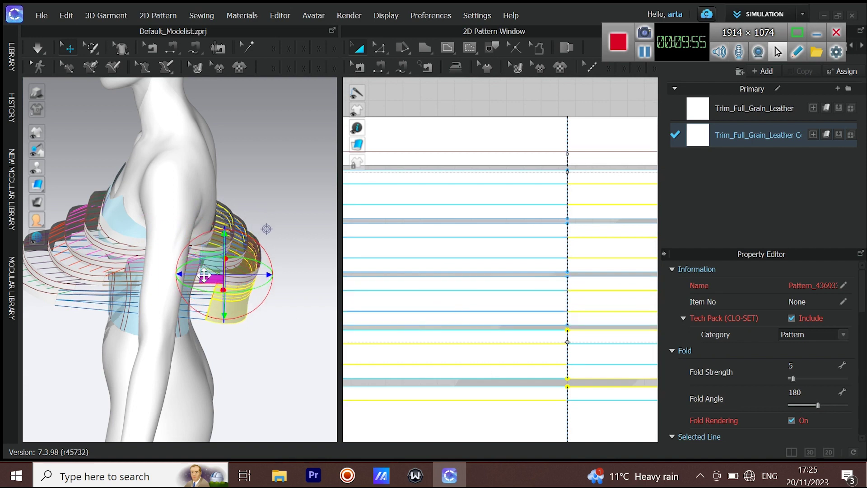
pyautogui.moveTo(460, 360); pyautogui.dragTo(533, 287, button='right')
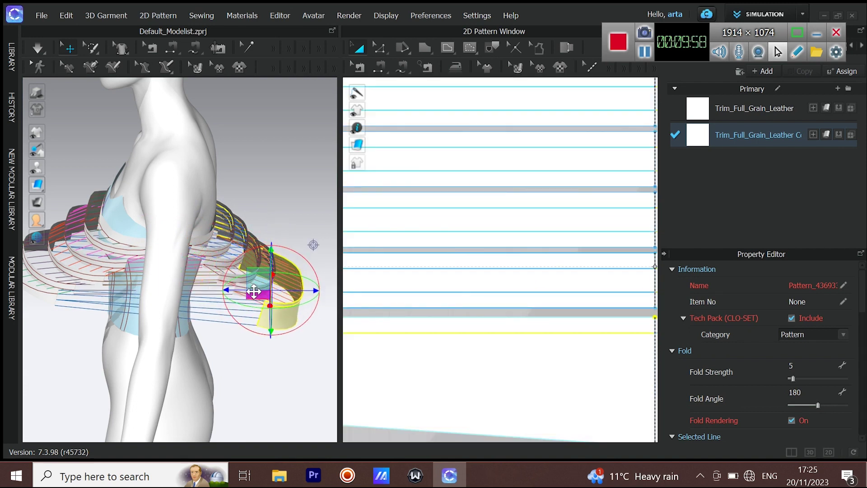
# Simulate the garment so the sewn strips pull in and overlap around the bodice, and stop the simulation.
pyautogui.scroll(-5, 499, 379)
pyautogui.moveTo(43, 293); pyautogui.dragTo(285, 277, button='right')
pyautogui.moveTo(277, 263); pyautogui.dragTo(280, 274, button='middle')
pyautogui.press('space')
pyautogui.moveTo(262, 274)
pyautogui.mouseDown(button='right')
pyautogui.moveTo(300, 275)
pyautogui.moveTo(257, 273)
pyautogui.mouseUp(button='right')
pyautogui.scroll(1, 244, 275)
pyautogui.moveTo(258, 272); pyautogui.dragTo(232, 283, button='middle')
pyautogui.scroll(3, 231, 283)
pyautogui.moveTo(232, 283); pyautogui.dragTo(194, 303, button='right')
pyautogui.scroll(-1, 290, 274)
pyautogui.press('space')
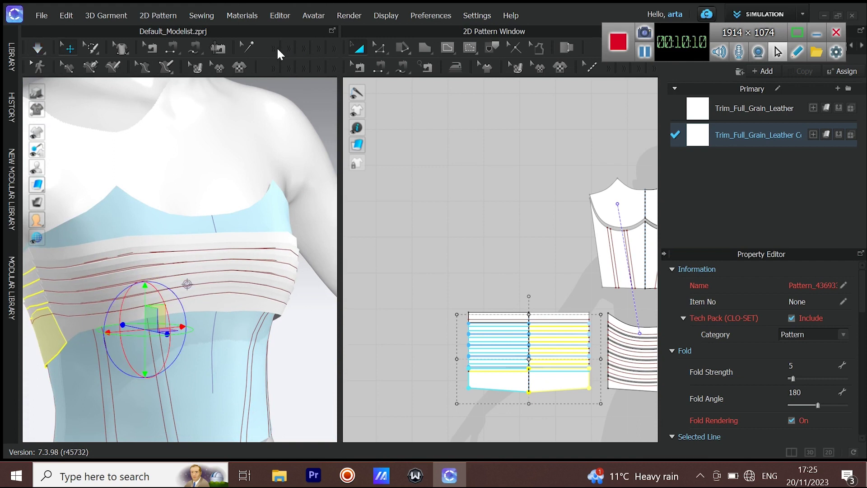
pyautogui.click(275, 46)
pyautogui.click(246, 67)
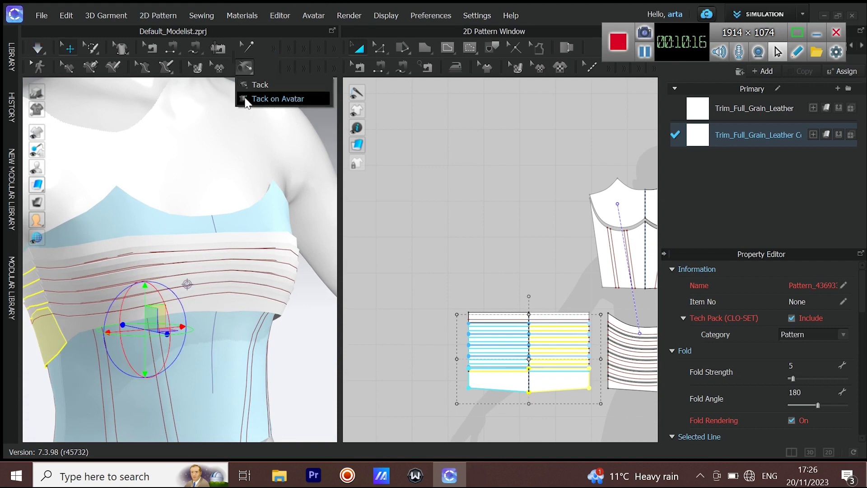
pyautogui.click(254, 87)
pyautogui.moveTo(232, 235); pyautogui.dragTo(218, 295, button='right')
pyautogui.moveTo(245, 349); pyautogui.dragTo(225, 288, button='middle')
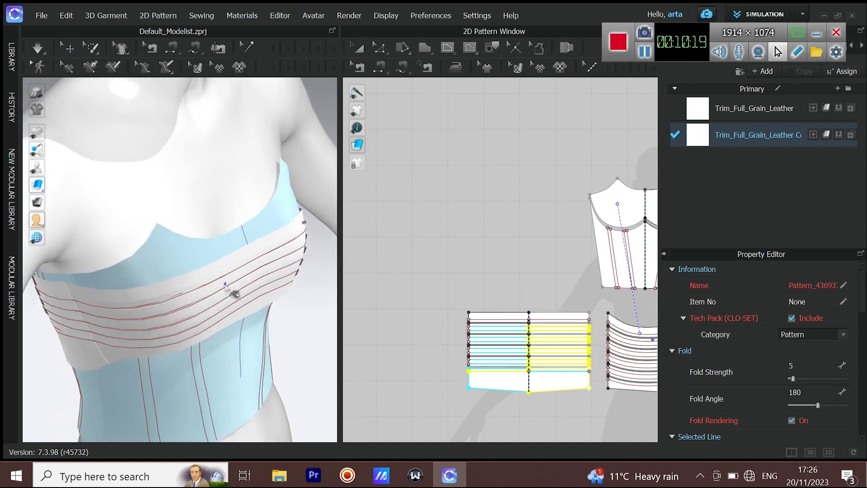
pyautogui.scroll(3, 211, 284)
pyautogui.click(358, 49)
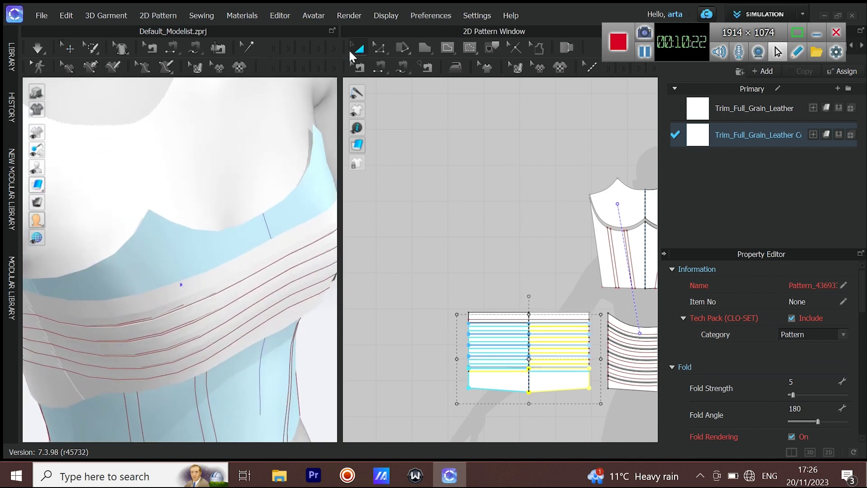
pyautogui.scroll(-3, 226, 266)
pyautogui.moveTo(226, 269); pyautogui.dragTo(196, 258, button='right')
# Duplicate the complete front and back strip sets and place the copies directly below the originals in the pattern layout.
pyautogui.scroll(-3, 543, 338)
pyautogui.moveTo(539, 327); pyautogui.dragTo(495, 251, button='middle')
pyautogui.moveTo(460, 218); pyautogui.dragTo(460, 226, button='middle')
pyautogui.moveTo(430, 223); pyautogui.dragTo(585, 299)
pyautogui.hotkey('ctrl', 'v')
pyautogui.click(506, 311)
# Move the copied front and back strip sets up from the hips to the waist, just below the original strips.
pyautogui.moveTo(258, 259); pyautogui.dragTo(278, 131, button='middle')
pyautogui.moveTo(207, 270); pyautogui.dragTo(236, 272, button='right')
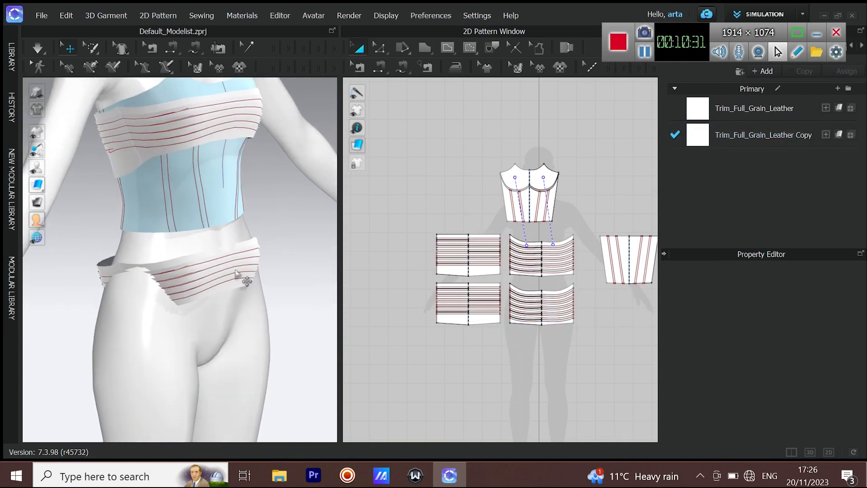
pyautogui.moveTo(583, 283); pyautogui.dragTo(586, 285)
pyautogui.moveTo(130, 294); pyautogui.dragTo(208, 300, button='right')
pyautogui.moveTo(242, 255); pyautogui.dragTo(296, 126)
pyautogui.moveTo(420, 341); pyautogui.dragTo(516, 292)
pyautogui.moveTo(192, 252); pyautogui.dragTo(137, 141)
pyautogui.moveTo(116, 180); pyautogui.dragTo(137, 226, button='right')
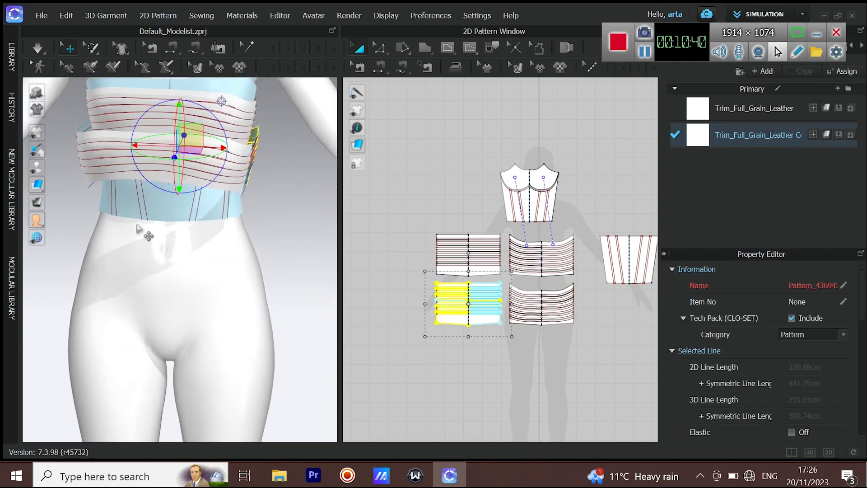
# Offset the bottom edge of the original front set and the top edge of the copied front set as internal lines.
pyautogui.click(380, 47)
pyautogui.scroll(5, 565, 289)
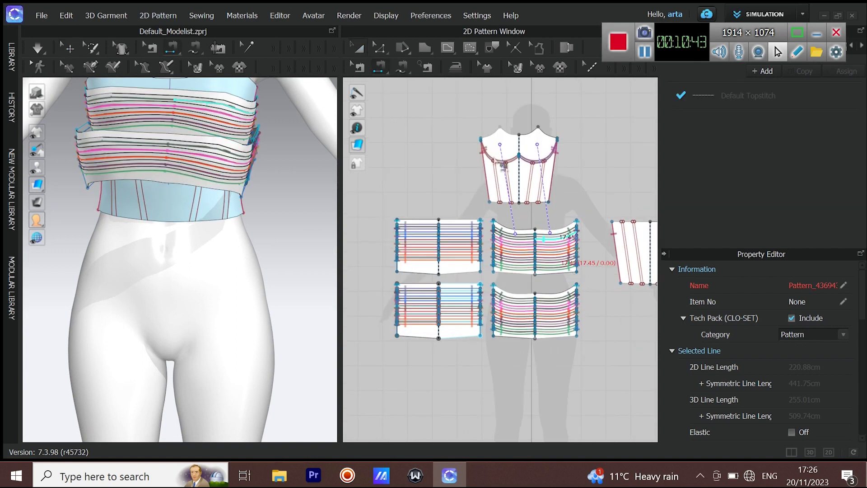
pyautogui.click(548, 332)
pyautogui.keyDown('shift'); pyautogui.click(546, 282); pyautogui.keyUp('shift')
pyautogui.rightClick(533, 284)
pyautogui.click(564, 112)
pyautogui.click(405, 291)
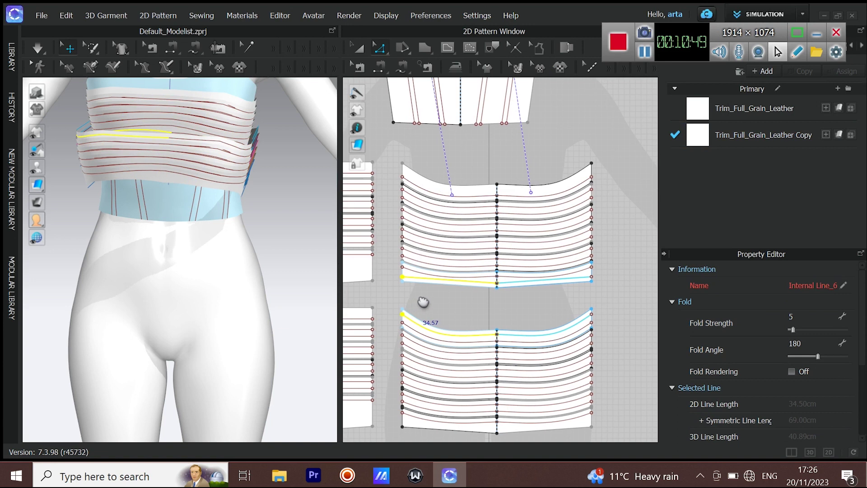
# Offset the bottom edge of the original back set and the top edge of the copied back set as internal lines.
pyautogui.scroll(5, 457, 309)
pyautogui.rightClick(415, 233)
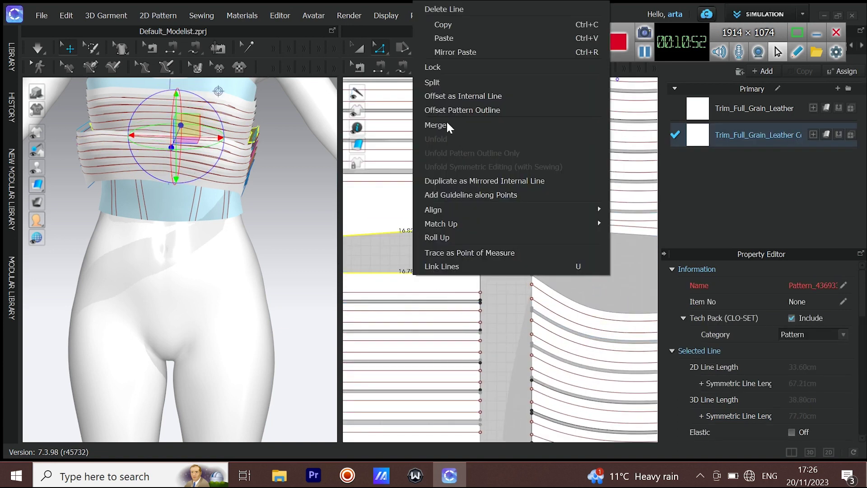
pyautogui.click(444, 102)
pyautogui.click(411, 289)
pyautogui.scroll(-5, 436, 134)
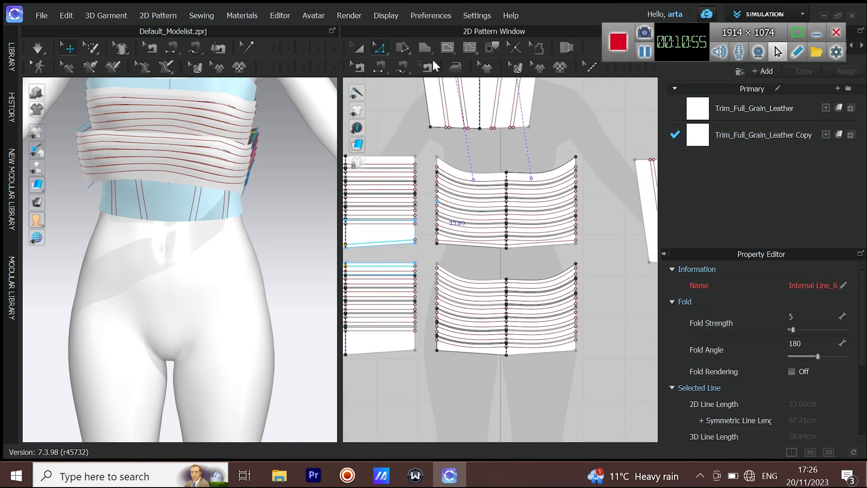
# Sew the copied front and back sets to the original sets along their new facing internal lines.
pyautogui.click(383, 67)
pyautogui.scroll(4, 548, 281)
pyautogui.click(592, 286)
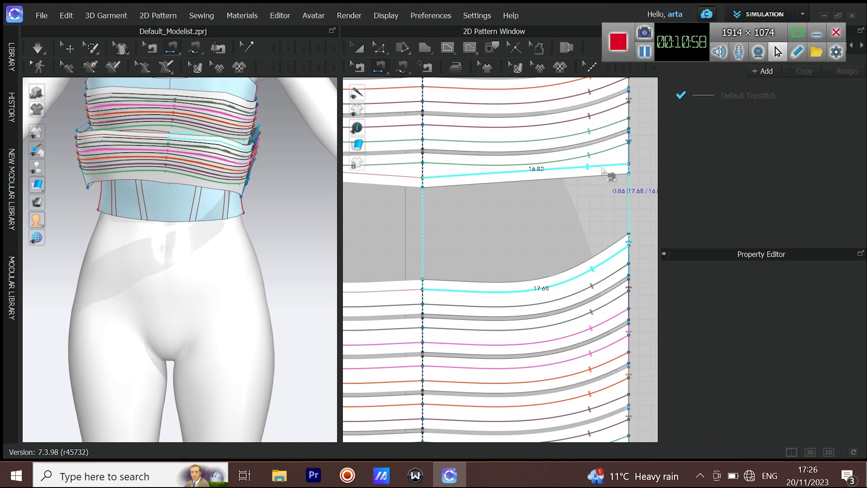
pyautogui.click(611, 175)
pyautogui.scroll(-3, 531, 229)
pyautogui.moveTo(364, 294); pyautogui.dragTo(423, 313, button='middle')
pyautogui.scroll(4, 424, 312)
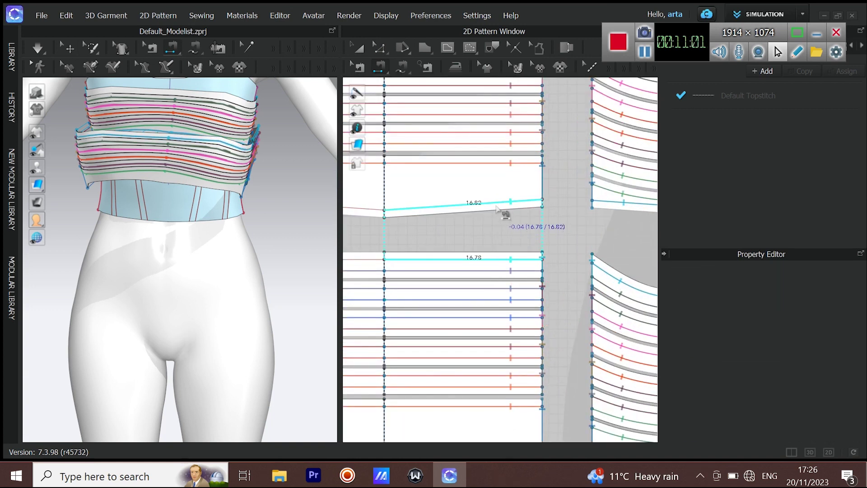
pyautogui.click(498, 205)
# Simulate the garment with the joined upper and lower strip sets and turn the avatar to check the back.
pyautogui.press('space')
pyautogui.scroll(-2, 248, 191)
pyautogui.moveTo(248, 192); pyautogui.dragTo(253, 256, button='middle')
pyautogui.moveTo(253, 255); pyautogui.dragTo(450, 254, button='right')
pyautogui.press('space')
pyautogui.scroll(-2, 514, 218)
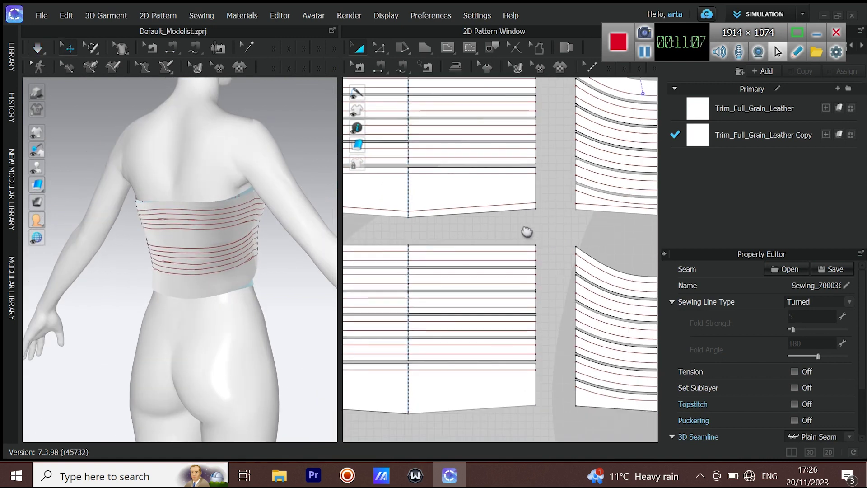
# Raise the bottom centre point of the original back set's last strip and simulate the garment again.
pyautogui.moveTo(515, 219); pyautogui.dragTo(557, 256, button='right')
pyautogui.click(379, 48)
pyautogui.click(456, 252)
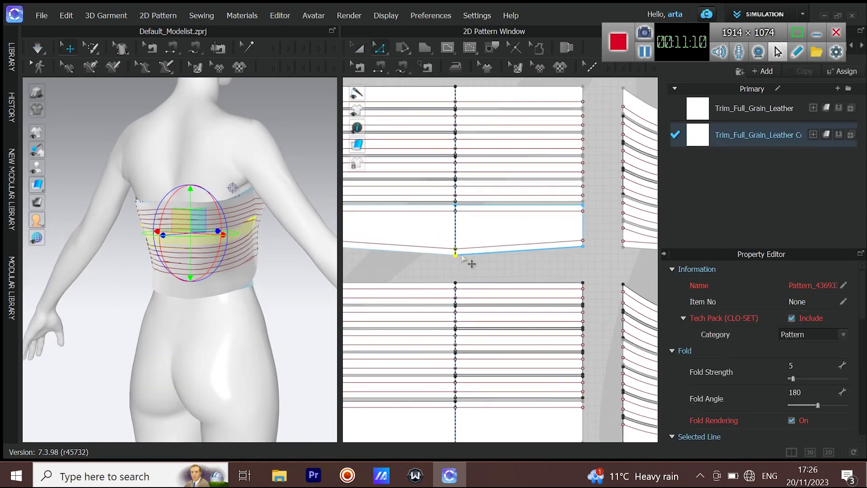
pyautogui.moveTo(460, 237); pyautogui.dragTo(459, 237)
pyautogui.press('space')
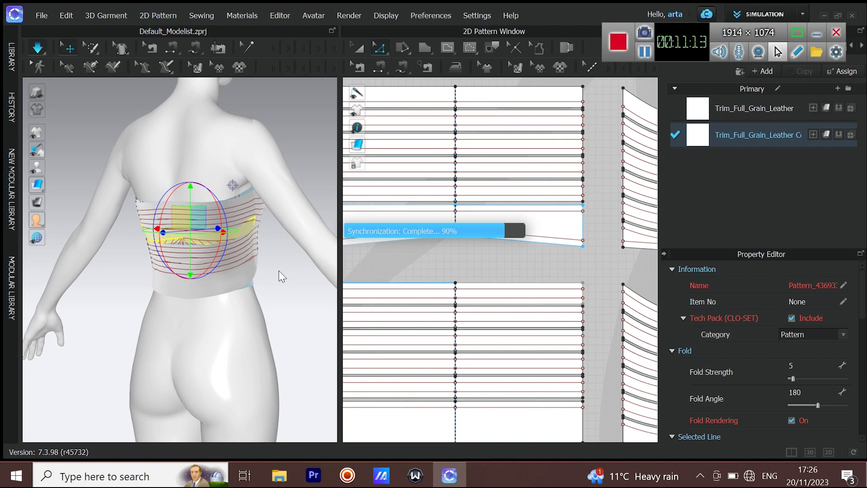
pyautogui.moveTo(251, 275); pyautogui.dragTo(512, 213, button='right')
pyautogui.press('space')
# Raise the bottom centre and side points of the copied back set's last strip to shorten it.
pyautogui.scroll(-5, 512, 214)
pyautogui.click(360, 48)
pyautogui.moveTo(548, 302); pyautogui.dragTo(487, 285, button='middle')
pyautogui.scroll(3, 497, 291)
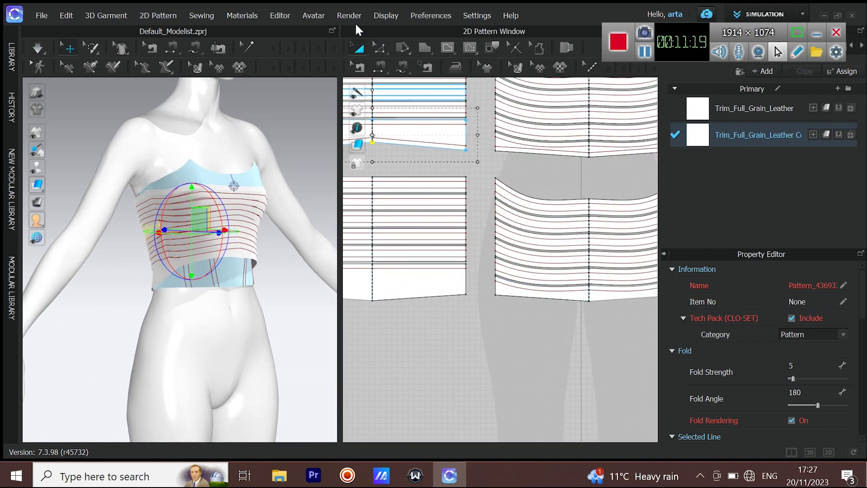
pyautogui.click(386, 299)
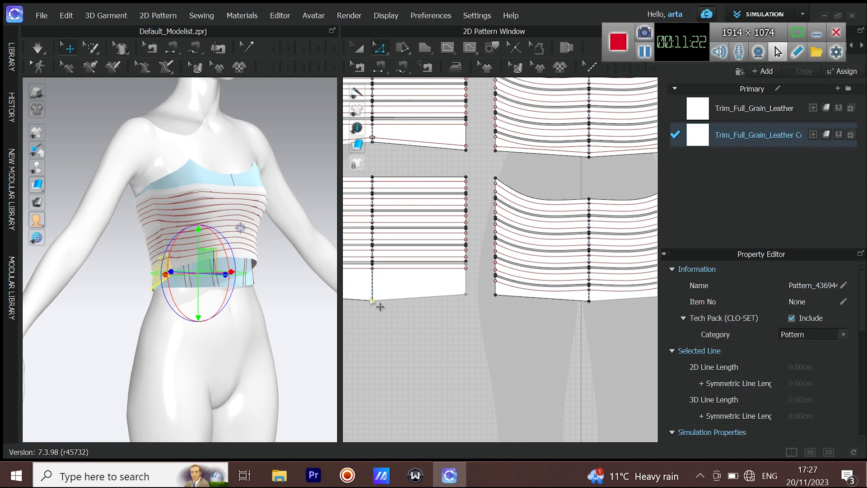
pyautogui.press('Delete')
pyautogui.press('Delete')
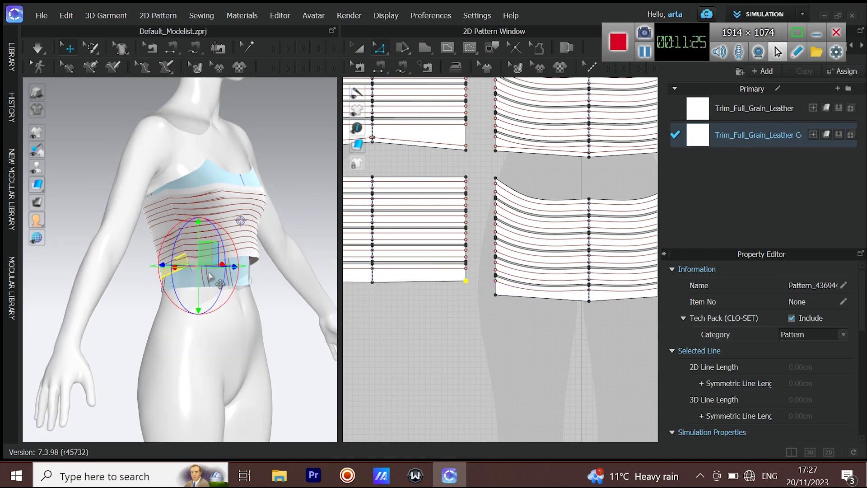
# Scale down the height of all original and copied strip sets together slightly.
pyautogui.click(358, 48)
pyautogui.scroll(-8, 455, 162)
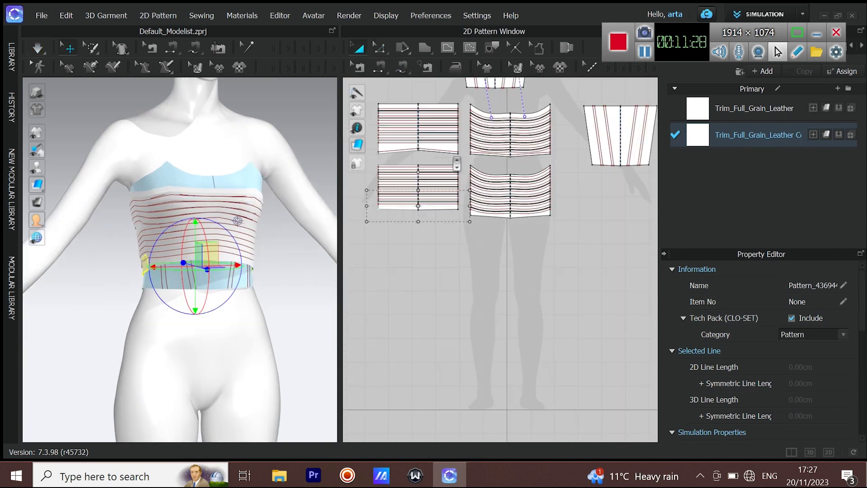
pyautogui.moveTo(427, 167); pyautogui.dragTo(536, 238)
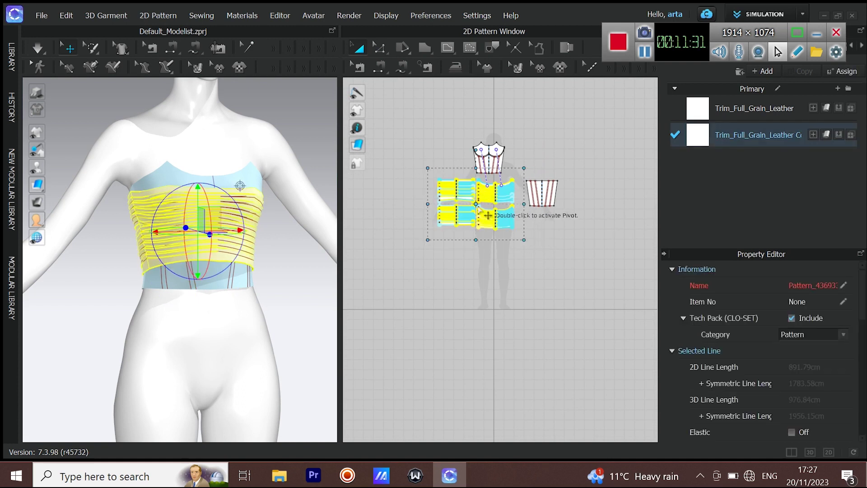
pyautogui.moveTo(477, 237); pyautogui.dragTo(478, 234)
pyautogui.moveTo(178, 241); pyautogui.dragTo(168, 242, button='right')
pyautogui.scroll(5, 168, 243)
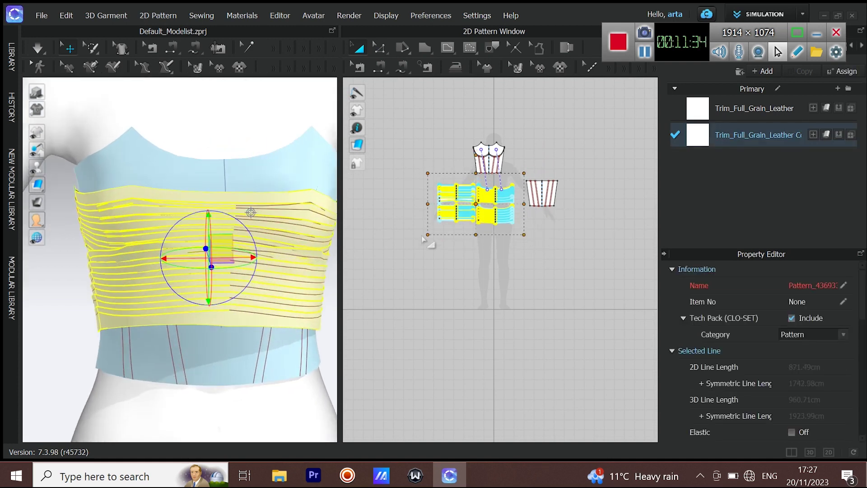
pyautogui.moveTo(447, 275); pyautogui.dragTo(447, 342, button='middle')
pyautogui.scroll(2, 446, 342)
pyautogui.click(446, 339)
pyautogui.scroll(2, 474, 233)
pyautogui.moveTo(209, 316)
pyautogui.mouseDown(button='right')
pyautogui.moveTo(266, 310)
pyautogui.moveTo(218, 311)
pyautogui.mouseUp(button='right')
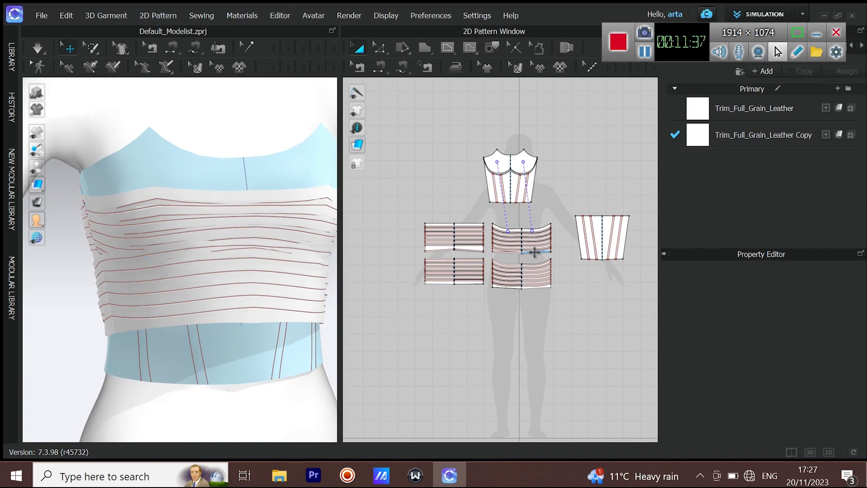
# Reduce the height of the third strip in the original front and back sets.
pyautogui.moveTo(521, 251); pyautogui.dragTo(536, 269, button='middle')
pyautogui.scroll(5, 535, 268)
pyautogui.click(476, 277)
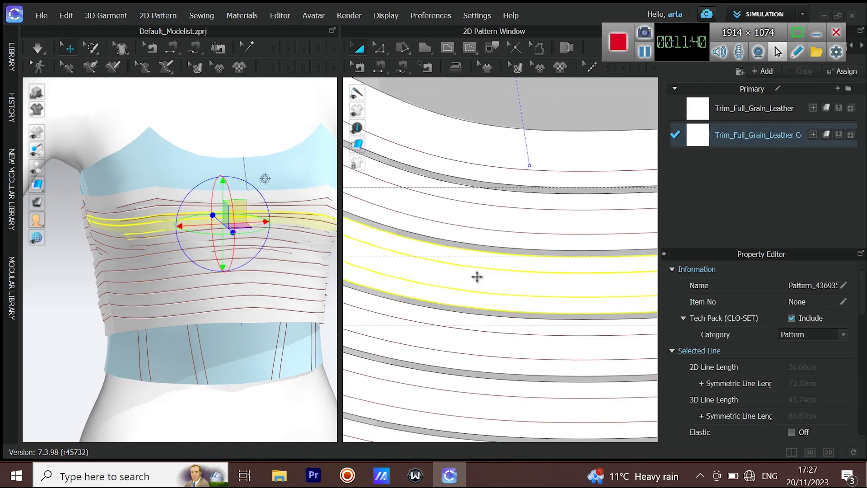
pyautogui.scroll(-2, 476, 290)
pyautogui.scroll(4, 452, 291)
pyautogui.keyDown('shift'); pyautogui.click(437, 253); pyautogui.keyUp('shift')
pyautogui.scroll(-3, 470, 288)
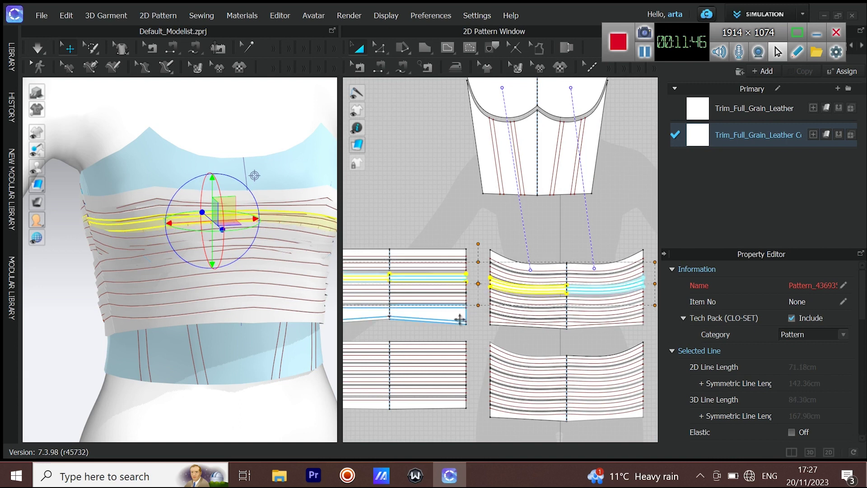
# Reduce the height of the original sets' last strips and the copied sets' second strips, front and back.
pyautogui.scroll(5, 460, 316)
pyautogui.click(519, 312)
pyautogui.hotkey('ctrl', 'z')
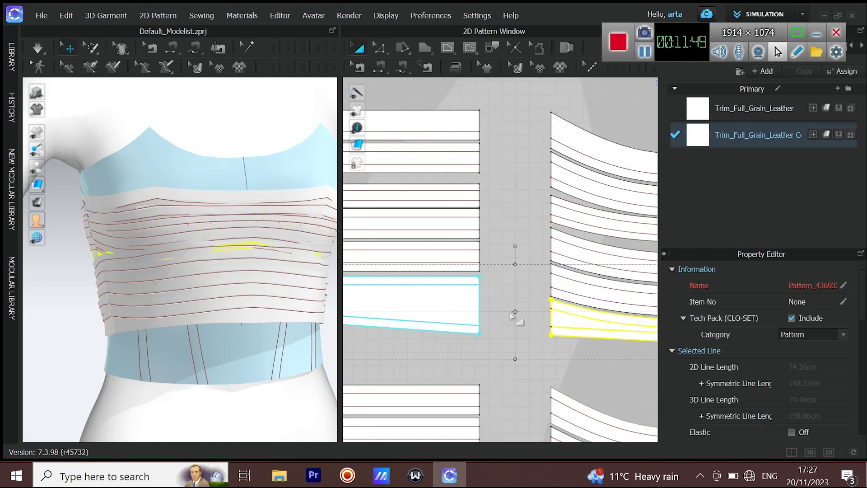
pyautogui.scroll(-5, 525, 335)
pyautogui.moveTo(522, 280); pyautogui.dragTo(510, 185, button='middle')
pyautogui.scroll(6, 526, 273)
pyautogui.keyDown('shift'); pyautogui.click(506, 276); pyautogui.keyUp('shift')
pyautogui.keyDown('shift'); pyautogui.click(382, 256); pyautogui.keyUp('shift')
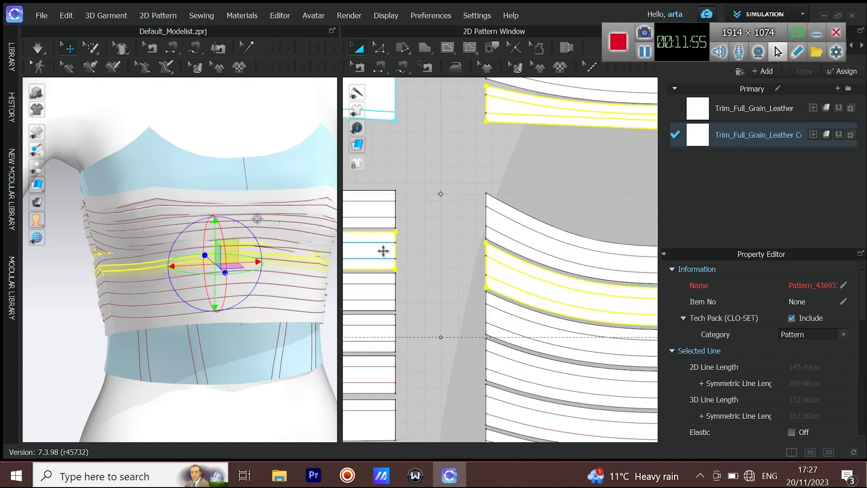
pyautogui.scroll(-3, 450, 244)
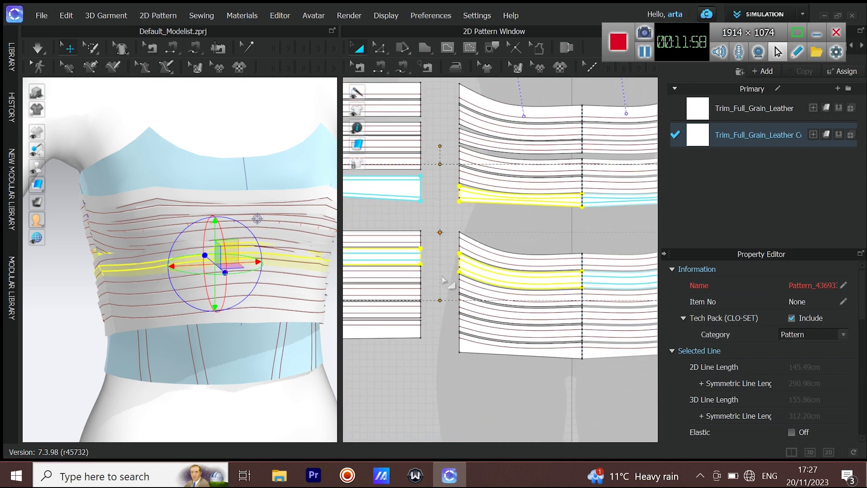
pyautogui.click(440, 303)
pyautogui.scroll(3, 485, 316)
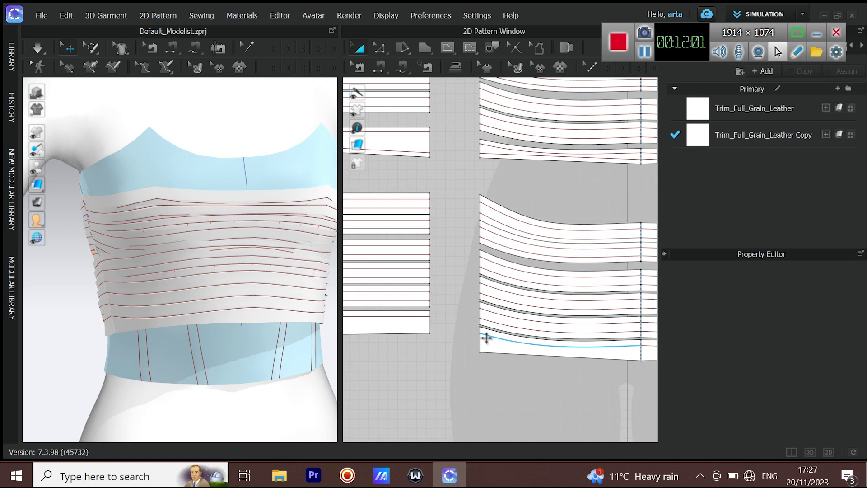
# Reduce the height of the fourth strip in the copied front and back sets.
pyautogui.moveTo(489, 285); pyautogui.dragTo(500, 297, button='right')
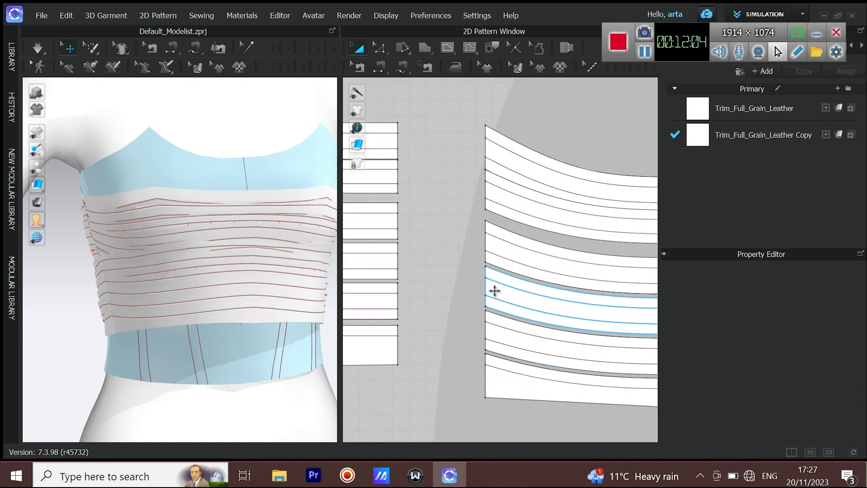
pyautogui.click(495, 291)
pyautogui.moveTo(447, 338); pyautogui.dragTo(447, 338)
# Simulate the narrowed strips, pull the bandage band up on both sides of the bust and turn the avatar.
pyautogui.moveTo(166, 331); pyautogui.dragTo(182, 288, button='right')
pyautogui.press('space')
pyautogui.scroll(-2, 182, 288)
pyautogui.moveTo(285, 210); pyautogui.dragTo(321, 121)
pyautogui.moveTo(125, 194); pyautogui.dragTo(154, 78)
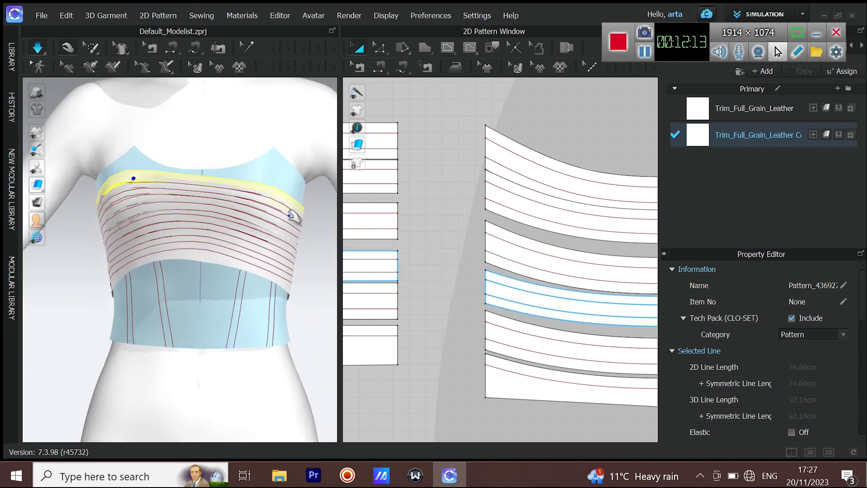
pyautogui.moveTo(201, 290); pyautogui.dragTo(230, 273, button='right')
pyautogui.moveTo(145, 327); pyautogui.dragTo(255, 321, button='right')
pyautogui.press('space')
pyautogui.click(445, 311)
pyautogui.moveTo(134, 253); pyautogui.dragTo(234, 268, button='right')
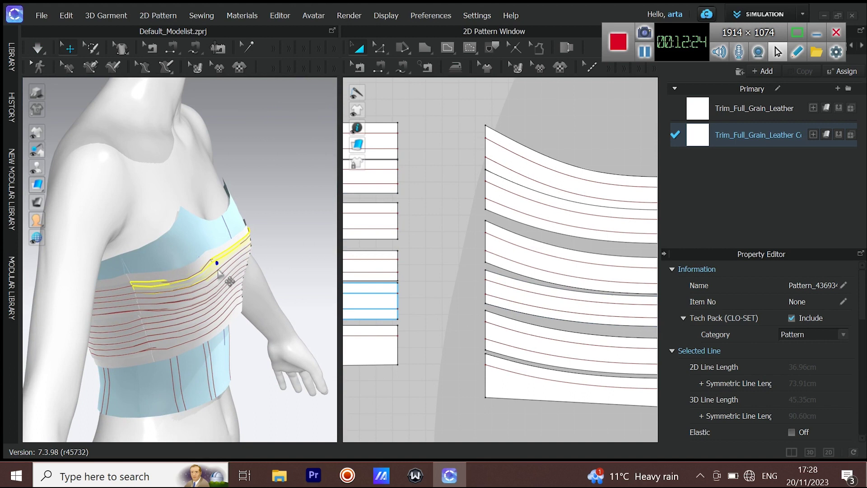
# Set the simulation layer of the topmost front strip to 0.
pyautogui.scroll(5, 218, 271)
pyautogui.moveTo(217, 273); pyautogui.dragTo(217, 235, button='middle')
pyautogui.moveTo(199, 252); pyautogui.dragTo(126, 257, button='right')
pyautogui.scroll(-5, 542, 234)
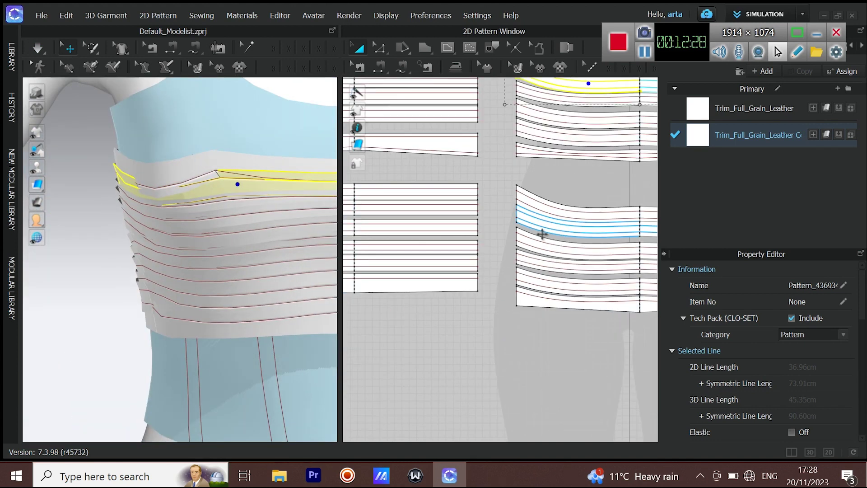
pyautogui.scroll(-5, 543, 233)
pyautogui.moveTo(542, 234); pyautogui.dragTo(506, 288, button='middle')
pyautogui.moveTo(270, 230); pyautogui.dragTo(233, 236, button='right')
pyautogui.scroll(3, 225, 189)
pyautogui.click(208, 167)
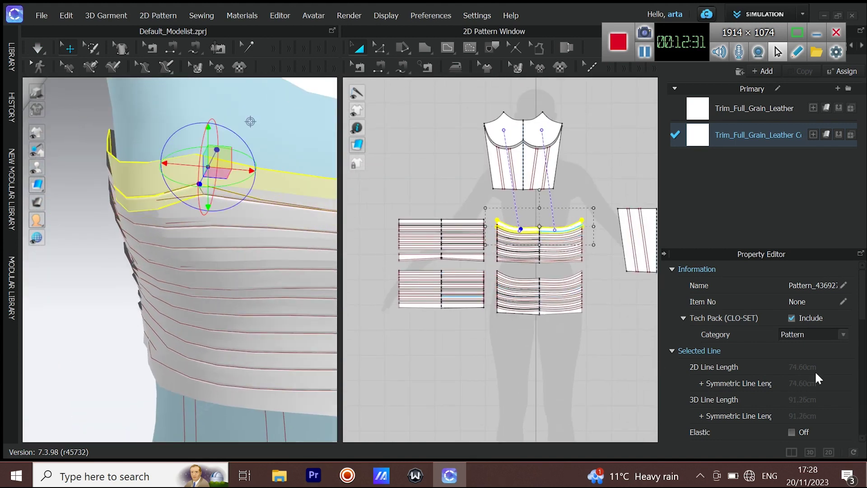
pyautogui.scroll(-5, 816, 378)
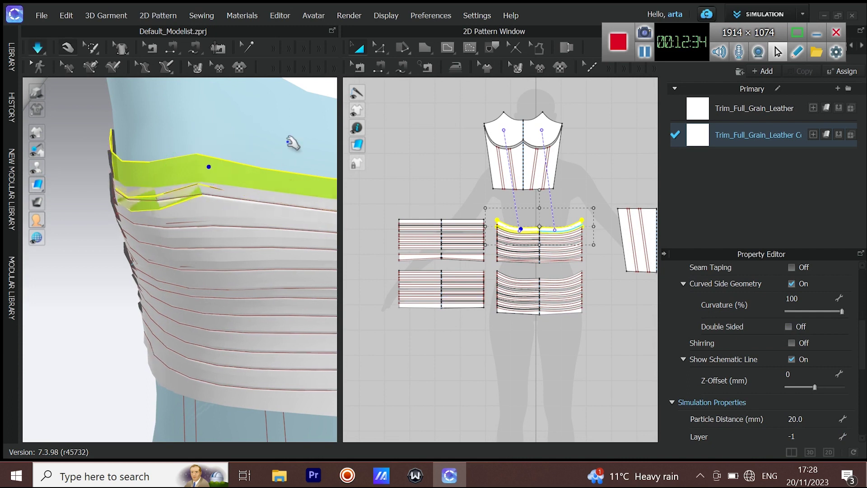
pyautogui.write('0')
pyautogui.press('Return')
# Simulate the garment with the changed strip layer and return to the front view of the avatar.
pyautogui.press('space')
pyautogui.scroll(-3, 266, 252)
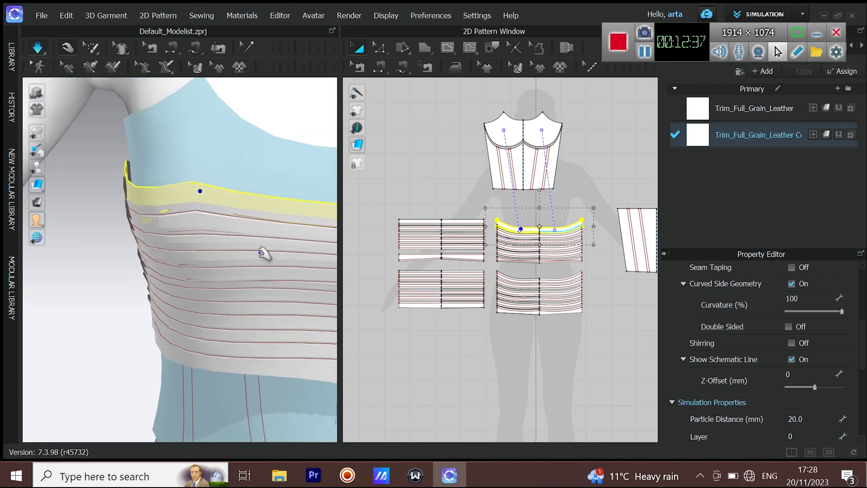
pyautogui.moveTo(265, 252); pyautogui.dragTo(140, 221, button='right')
pyautogui.press('space')
pyautogui.scroll(-5, 197, 209)
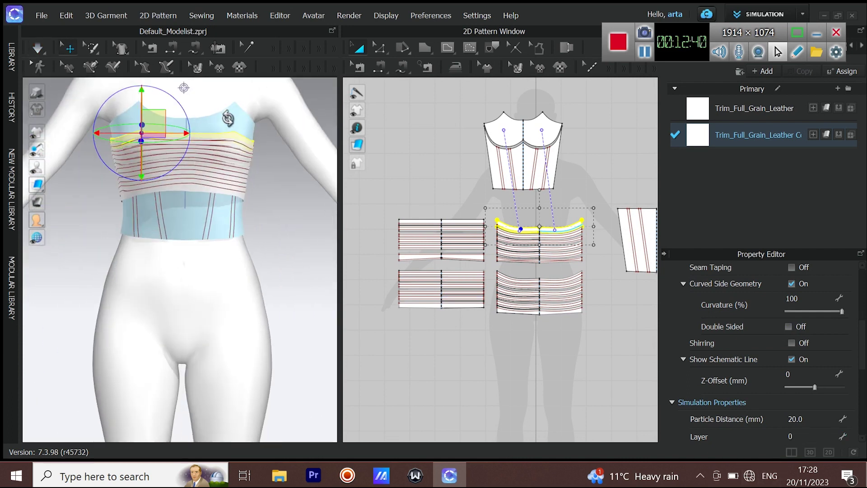
# Scale down the width and height of all four strip sets slightly.
pyautogui.moveTo(393, 207); pyautogui.dragTo(605, 340)
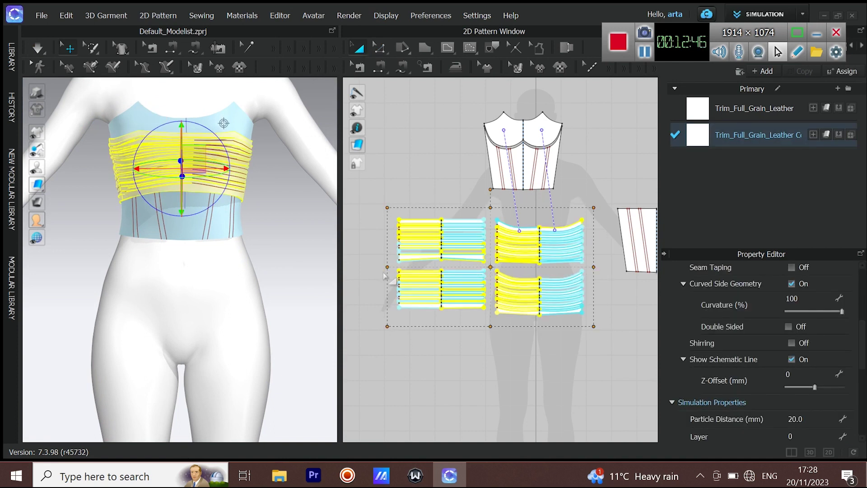
pyautogui.moveTo(401, 269); pyautogui.dragTo(402, 269)
pyautogui.moveTo(490, 326); pyautogui.dragTo(498, 321)
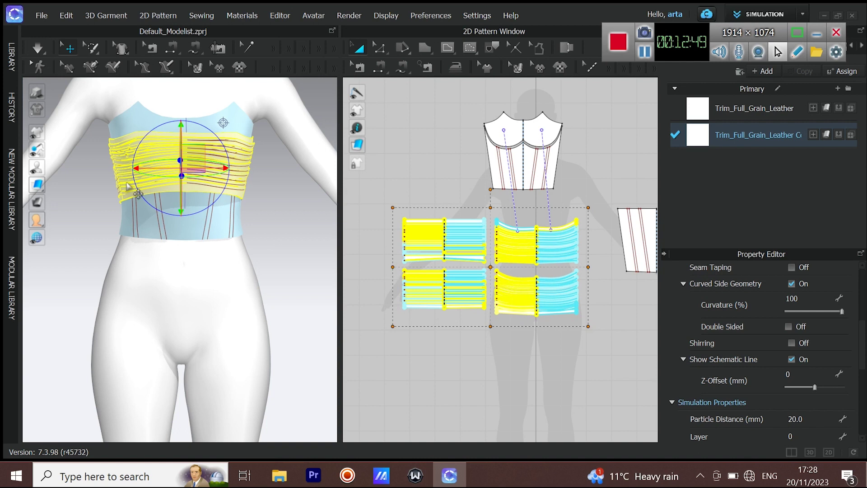
# Simulate the resized strips and pull the band up on both sides of the bust.
pyautogui.moveTo(181, 174); pyautogui.dragTo(182, 217, button='middle')
pyautogui.press('space')
pyautogui.moveTo(110, 171); pyautogui.dragTo(113, 76)
pyautogui.moveTo(247, 147); pyautogui.dragTo(306, 86)
pyautogui.moveTo(291, 174); pyautogui.dragTo(253, 182, button='right')
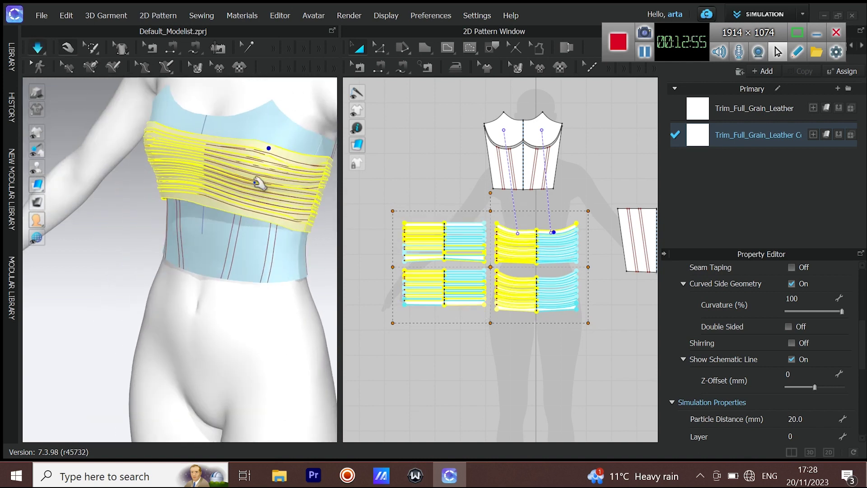
pyautogui.press('space')
pyautogui.scroll(1, 242, 218)
pyautogui.moveTo(242, 219)
pyautogui.mouseDown(button='right')
pyautogui.moveTo(237, 244)
pyautogui.moveTo(238, 214)
pyautogui.mouseUp(button='right')
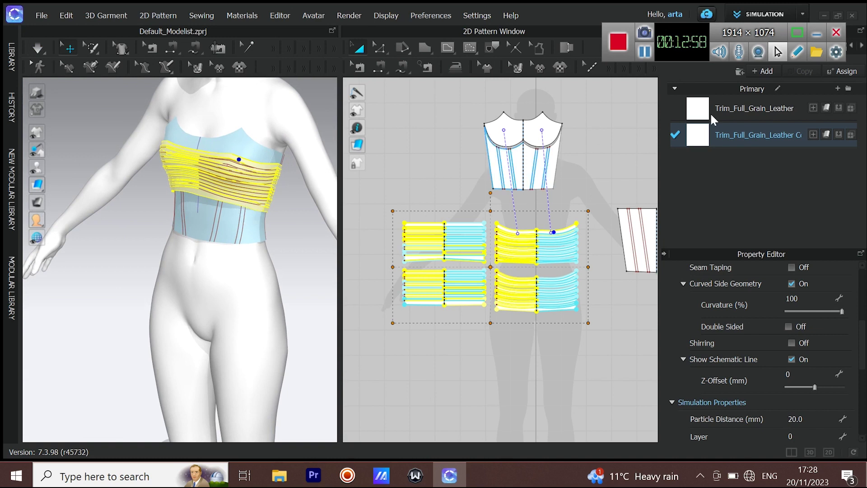
# Move all the strip sets away from the avatar silhouette to the free area on its left.
pyautogui.moveTo(528, 190); pyautogui.dragTo(532, 137, button='right')
pyautogui.click(424, 48)
pyautogui.click(363, 52)
pyautogui.moveTo(388, 140); pyautogui.dragTo(607, 287)
pyautogui.moveTo(458, 211); pyautogui.dragTo(470, 240, button='middle')
pyautogui.moveTo(480, 221); pyautogui.dragTo(625, 328)
pyautogui.moveTo(552, 237); pyautogui.dragTo(381, 188)
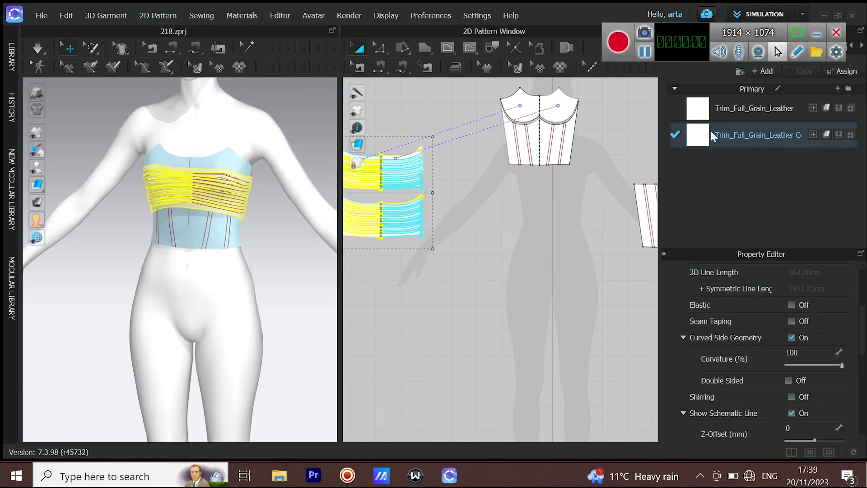
# Duplicate the leather fabric and set the copy's Stretch-Weft 22, Stretch-Warp 23, Shear (Right) 24 and Shear (Left) 23.
pyautogui.moveTo(676, 32); pyautogui.dragTo(681, 20)
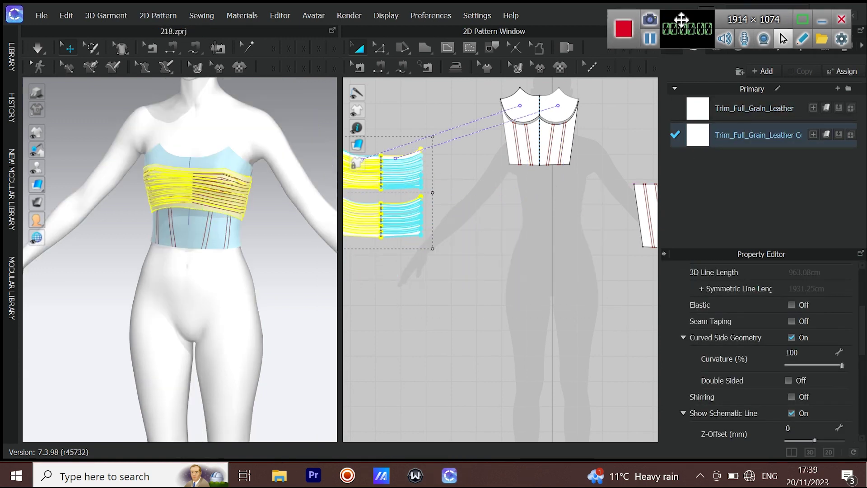
pyautogui.click(741, 115)
pyautogui.click(797, 71)
pyautogui.scroll(5, 721, 360)
pyautogui.scroll(1, 721, 355)
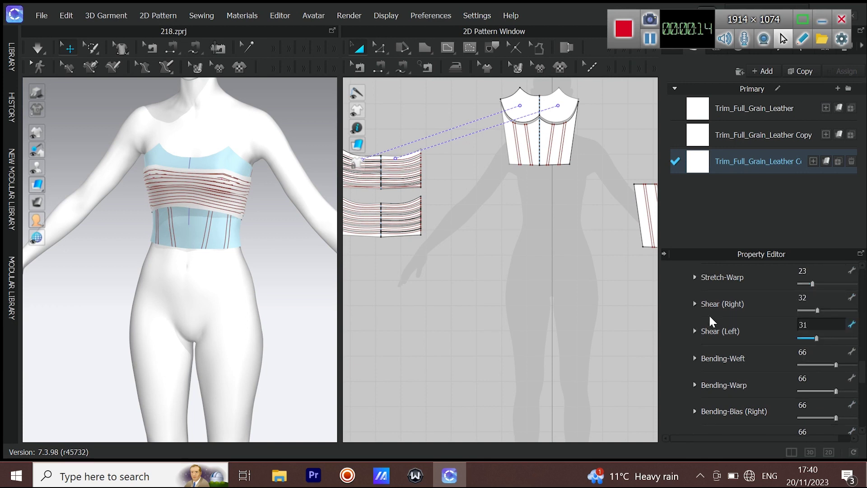
pyautogui.scroll(3, 695, 321)
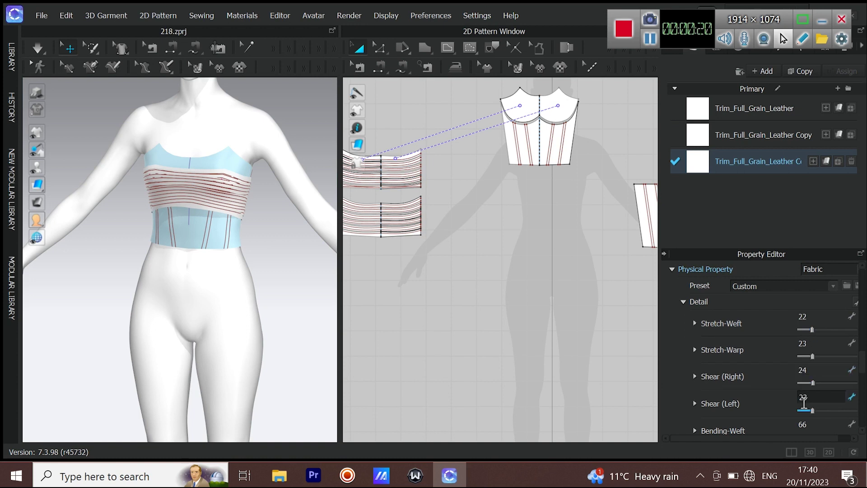
# Draw a long half-skirt panel, 14.07 cm at the waist, 20.49 cm at the hem, 110.69 cm at the centre, and raise its knee point.
pyautogui.click(425, 49)
pyautogui.moveTo(539, 195); pyautogui.dragTo(596, 111, button='middle')
pyautogui.scroll(5, 566, 199)
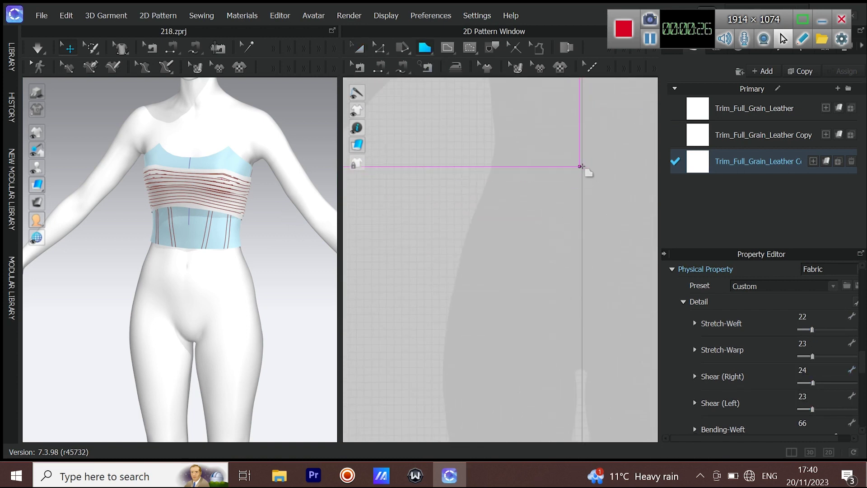
pyautogui.click(476, 165)
pyautogui.scroll(-3, 460, 184)
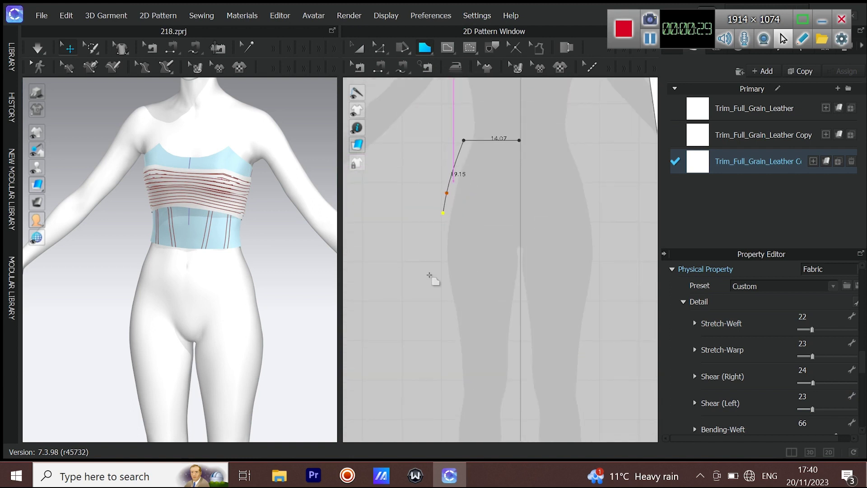
pyautogui.scroll(-2, 431, 195)
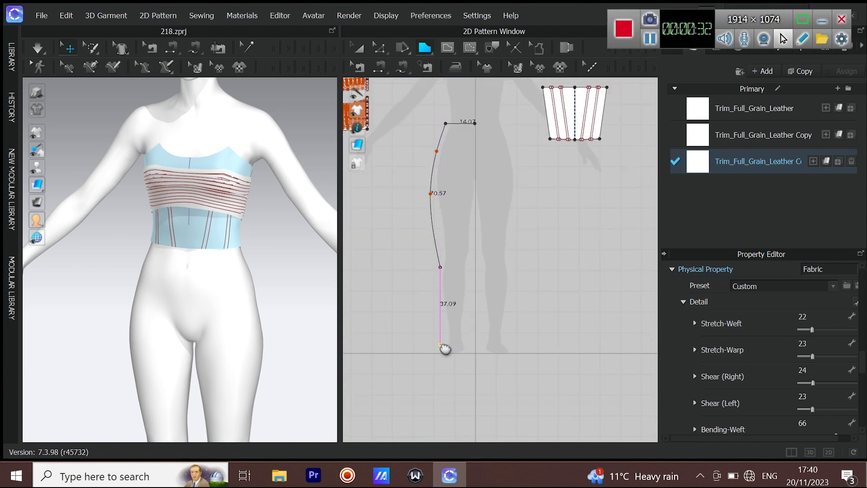
pyautogui.moveTo(444, 349); pyautogui.dragTo(442, 328, button='middle')
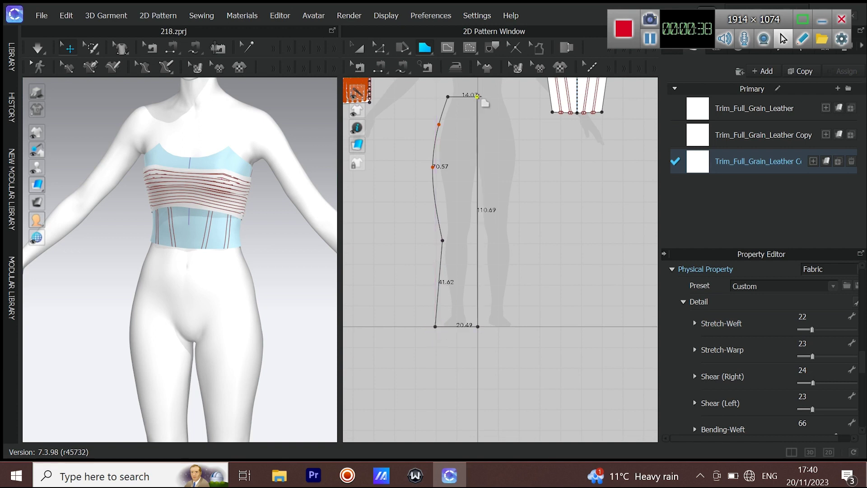
pyautogui.click(477, 97)
pyautogui.click(381, 47)
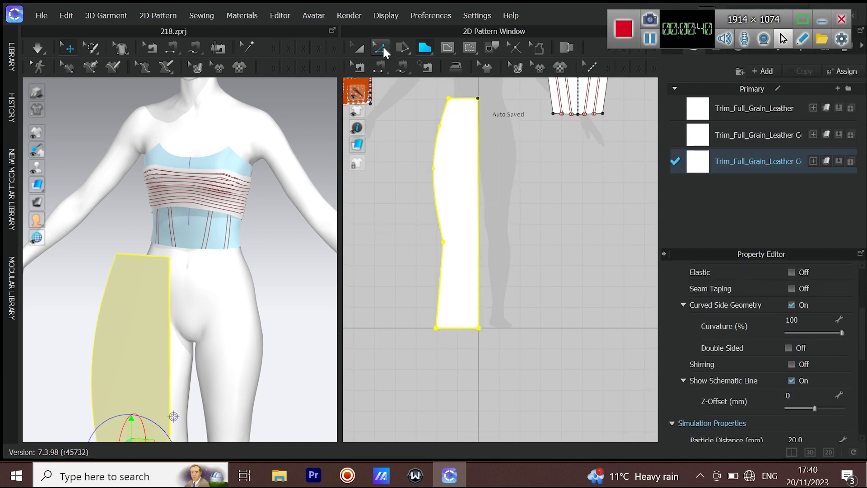
pyautogui.click(457, 229)
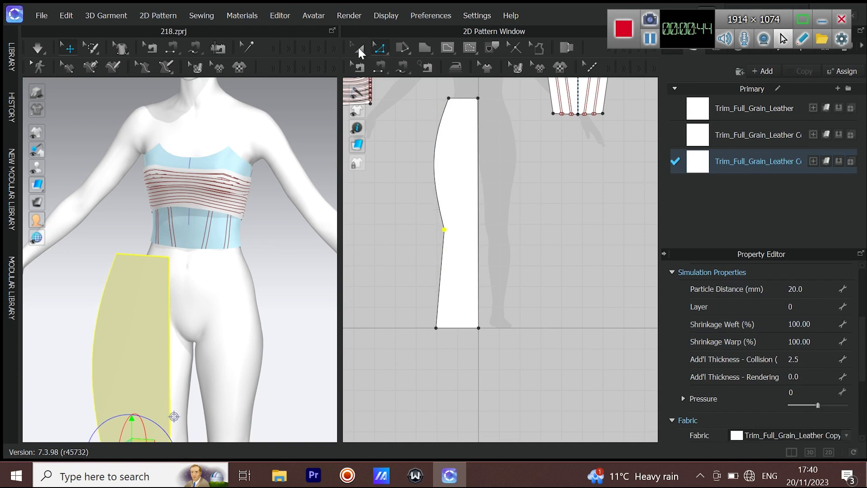
# Paste a mirrored symmetric copy of the half-skirt panel along its centre edge.
pyautogui.click(468, 141)
pyautogui.moveTo(459, 133); pyautogui.dragTo(497, 216)
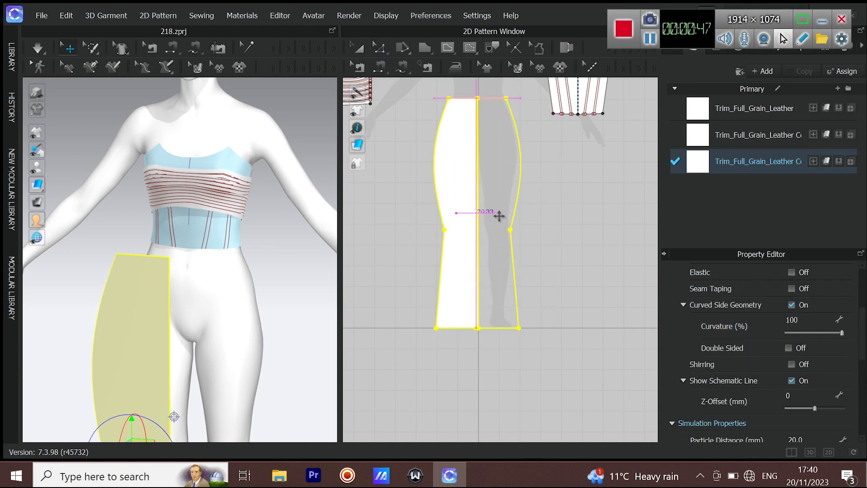
pyautogui.click(490, 220)
pyautogui.scroll(-2, 486, 220)
# Copy both skirt halves together and paste the duplicate pair to the right of the originals.
pyautogui.click(446, 127)
pyautogui.moveTo(532, 326); pyautogui.dragTo(532, 326)
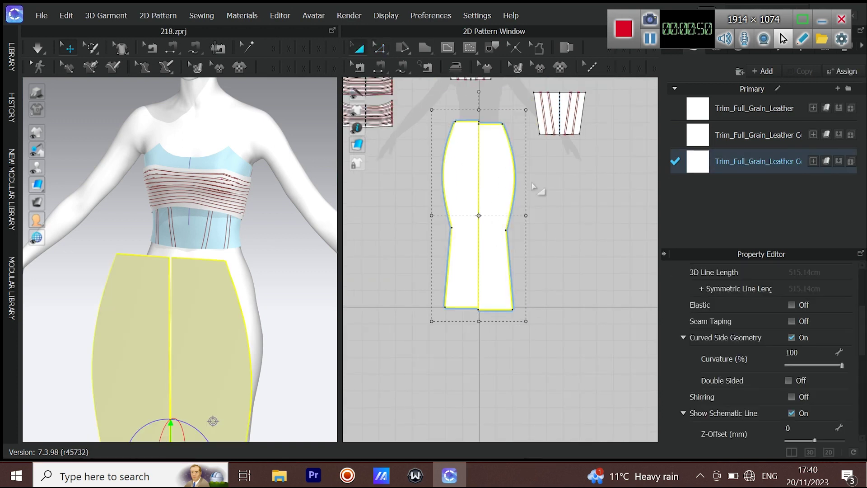
pyautogui.moveTo(541, 201); pyautogui.dragTo(522, 229, button='middle')
pyautogui.hotkey('ctrl', 'c')
pyautogui.hotkey('ctrl', 'v')
pyautogui.click(574, 282)
# Place the duplicate skirt pair beside the original and separate the halves of both pairs with a narrow gap.
pyautogui.moveTo(536, 155); pyautogui.dragTo(534, 207, button='middle')
pyautogui.moveTo(537, 195); pyautogui.dragTo(537, 154)
pyautogui.moveTo(530, 257); pyautogui.dragTo(522, 196, button='middle')
pyautogui.click(522, 196)
pyautogui.click(569, 258)
pyautogui.moveTo(550, 228); pyautogui.dragTo(524, 214)
pyautogui.moveTo(566, 187); pyautogui.dragTo(572, 186)
pyautogui.moveTo(474, 183); pyautogui.dragTo(479, 182)
# Sew the skirt panels together with segment seams at the centre front, along both side-seam sections and at the centre back.
pyautogui.click(382, 69)
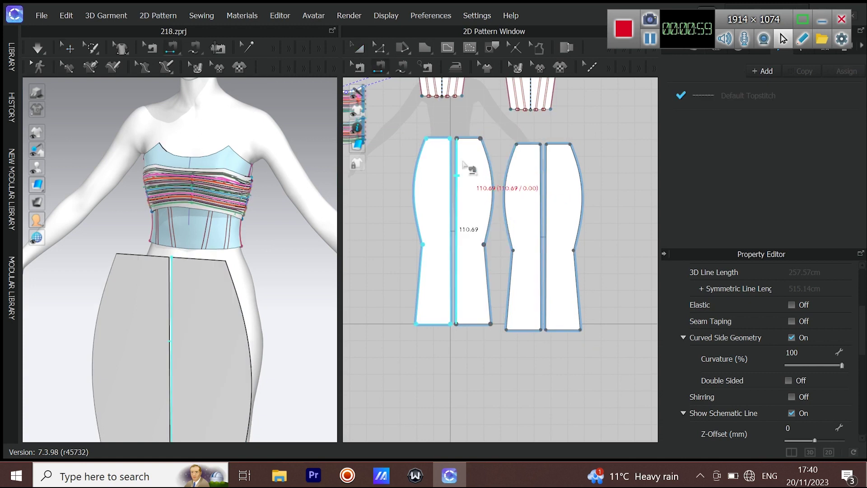
pyautogui.click(456, 159)
pyautogui.click(450, 156)
pyautogui.click(486, 158)
pyautogui.click(513, 156)
pyautogui.click(485, 261)
pyautogui.click(512, 265)
pyautogui.click(546, 190)
pyautogui.click(540, 157)
# Sew the back and front skirt waist edges to the matching lower edges of the corset.
pyautogui.click(516, 111)
pyautogui.click(518, 144)
pyautogui.click(475, 139)
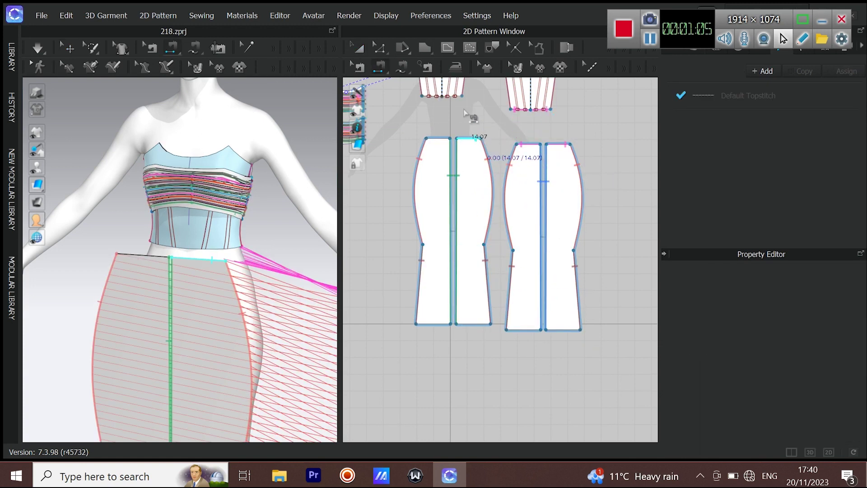
pyautogui.click(458, 96)
# Position the duplicate skirt pair behind the avatar and flip it horizontally.
pyautogui.click(359, 48)
pyautogui.click(500, 186)
pyautogui.moveTo(226, 313); pyautogui.dragTo(225, 241, button='right')
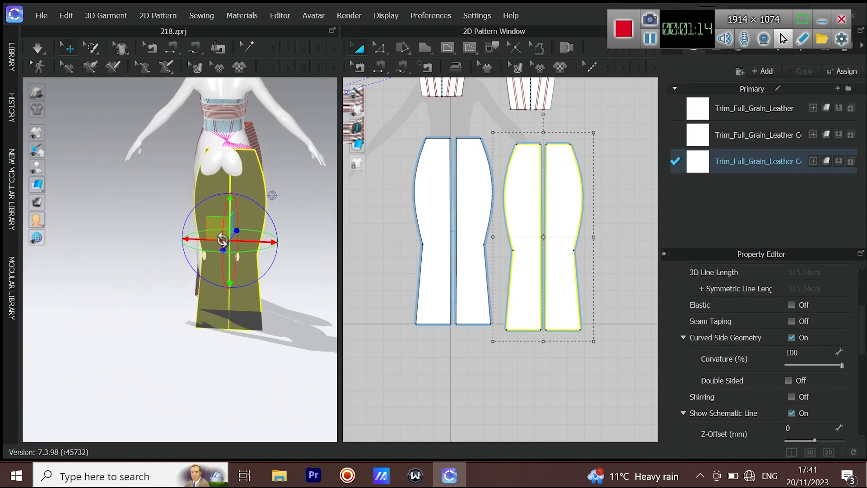
pyautogui.moveTo(229, 242); pyautogui.dragTo(211, 213)
pyautogui.rightClick(211, 212)
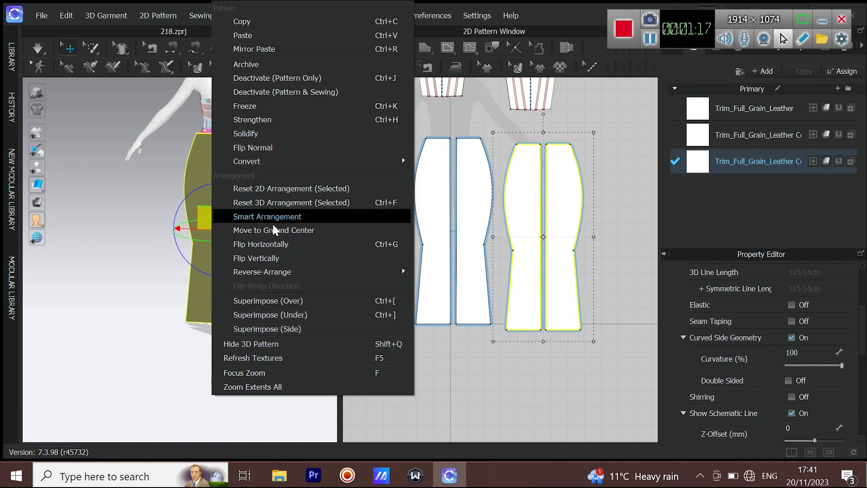
pyautogui.click(267, 244)
# Bring the back skirt panels closer to the avatar and align them sideways with the body.
pyautogui.moveTo(264, 246); pyautogui.dragTo(307, 259, button='right')
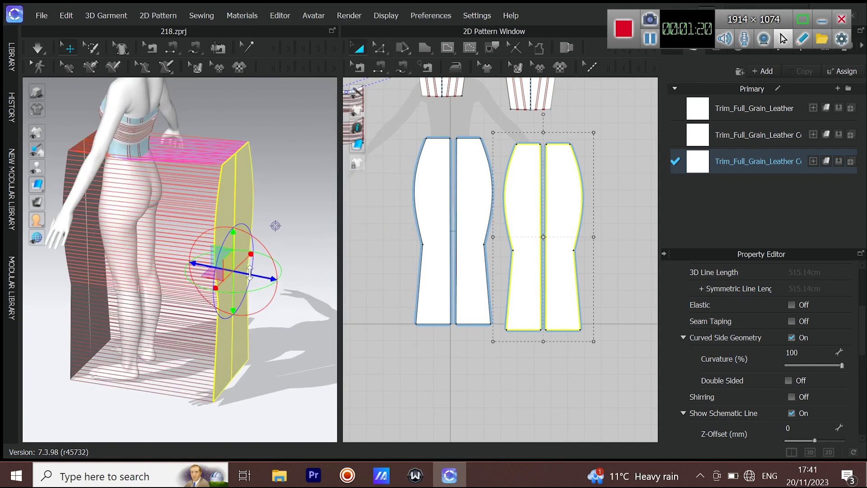
pyautogui.moveTo(250, 275); pyautogui.dragTo(188, 261)
pyautogui.moveTo(226, 258); pyautogui.dragTo(194, 255, button='right')
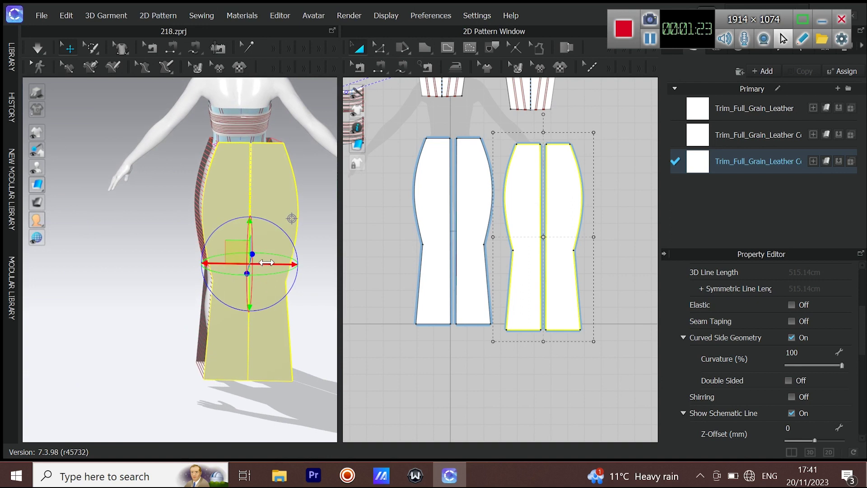
pyautogui.moveTo(266, 262); pyautogui.dragTo(254, 262)
# Simulate the sewn skirt on the avatar and tug the front panel near the hem.
pyautogui.moveTo(288, 184); pyautogui.dragTo(190, 226, button='right')
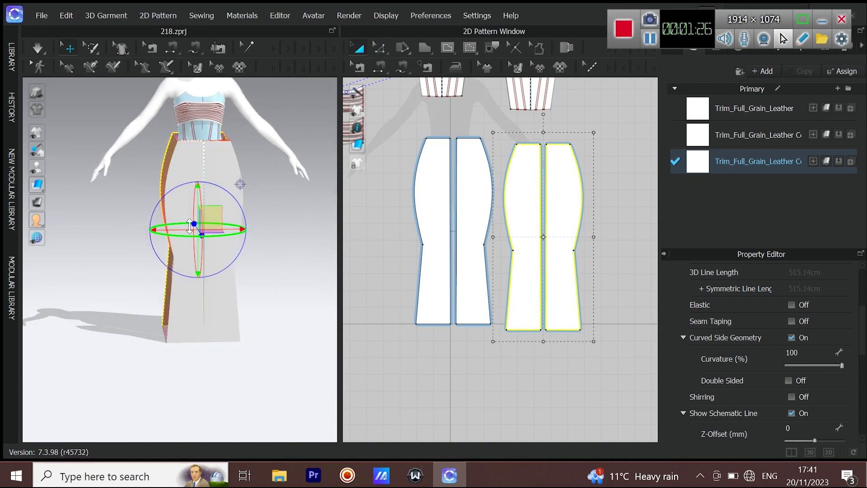
pyautogui.scroll(5, 190, 225)
pyautogui.press('space')
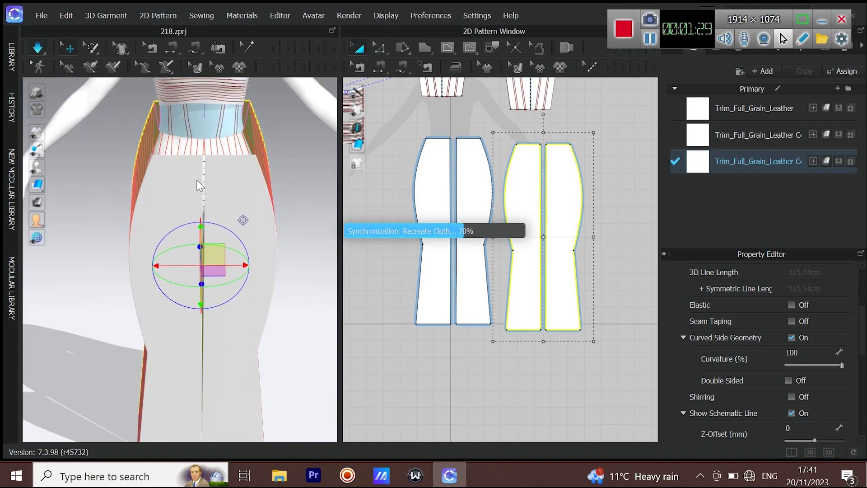
pyautogui.scroll(-2, 212, 235)
pyautogui.moveTo(222, 280); pyautogui.dragTo(216, 144, button='middle')
pyautogui.click(191, 247)
pyautogui.moveTo(192, 247); pyautogui.dragTo(171, 282, button='right')
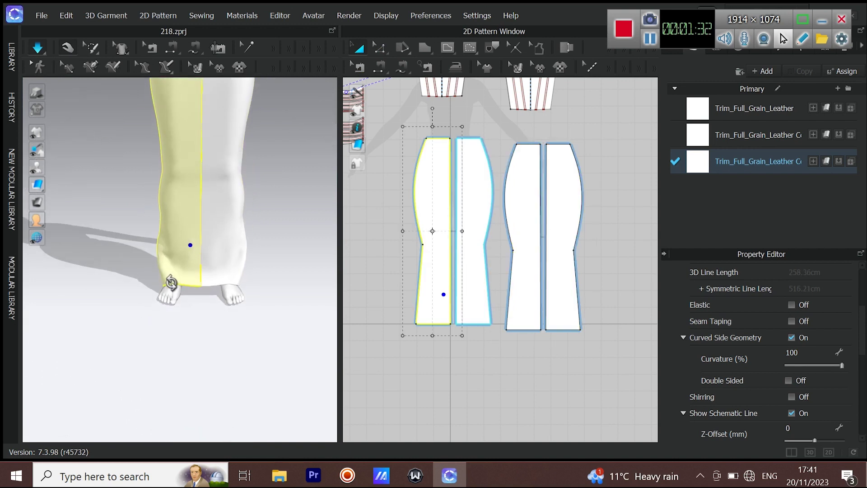
# Set the bending values of the skirt's Trim_Full_Grain_Leather Copy fabric to 44 and pull the draped hem to settle it.
pyautogui.click(758, 161)
pyautogui.scroll(-3, 799, 370)
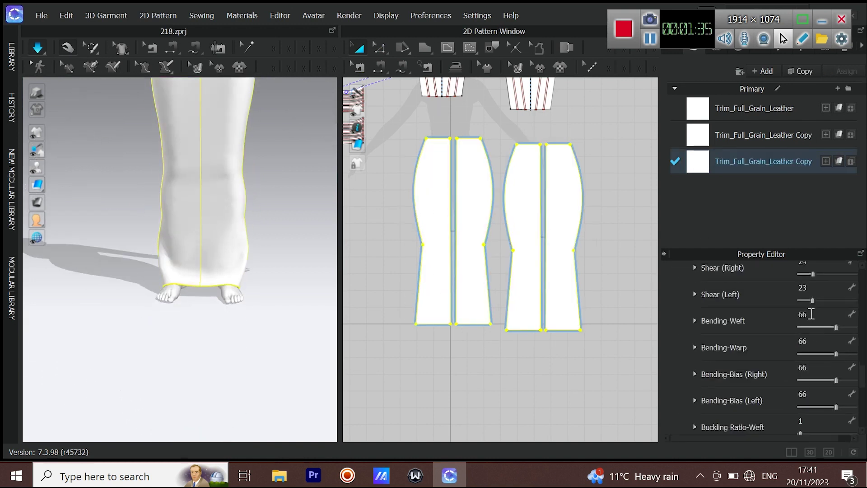
pyautogui.click(811, 313)
pyautogui.click(820, 396)
pyautogui.write('44')
pyautogui.moveTo(312, 262); pyautogui.dragTo(335, 263, button='right')
pyautogui.moveTo(202, 249); pyautogui.dragTo(209, 310)
# Select all four skirt panels and widen them together, making each half-waist about 15.4 cm.
pyautogui.scroll(-5, 497, 225)
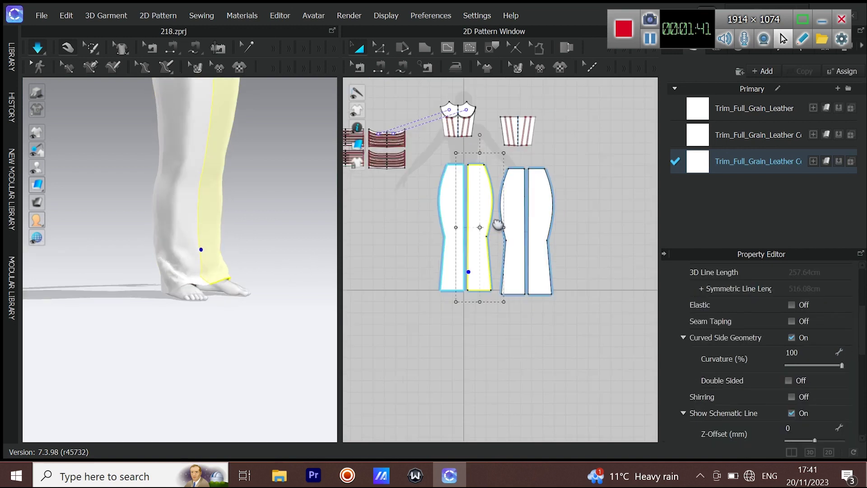
pyautogui.click(457, 268)
pyautogui.click(489, 262)
pyautogui.moveTo(322, 281); pyautogui.dragTo(289, 293, button='right')
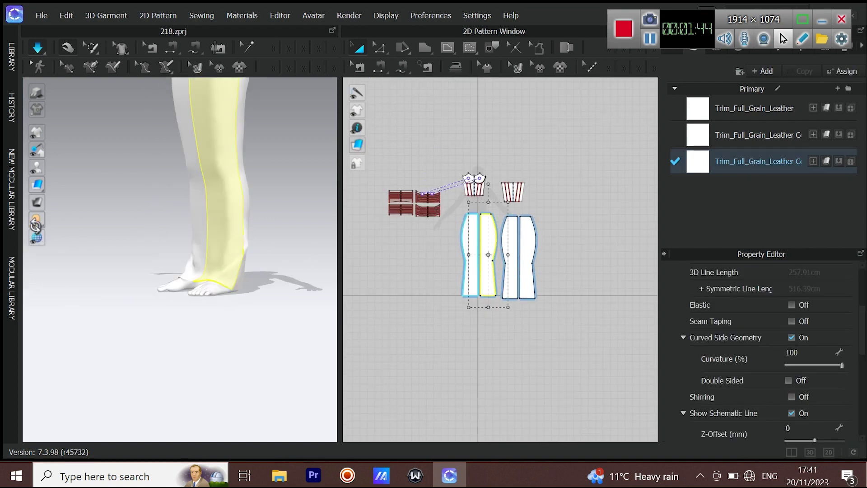
pyautogui.press('2')
pyautogui.moveTo(306, 310); pyautogui.dragTo(307, 209, button='middle')
pyautogui.moveTo(424, 310); pyautogui.dragTo(561, 207)
pyautogui.moveTo(467, 201); pyautogui.dragTo(534, 293)
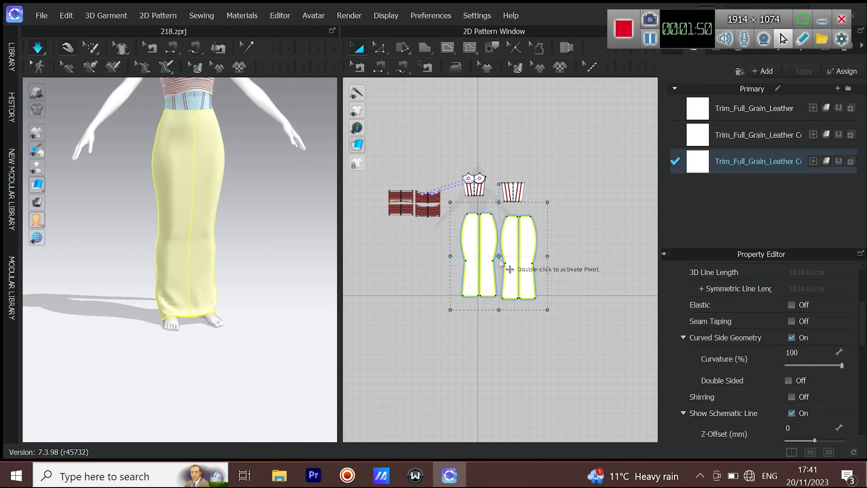
pyautogui.moveTo(451, 258); pyautogui.dragTo(447, 257)
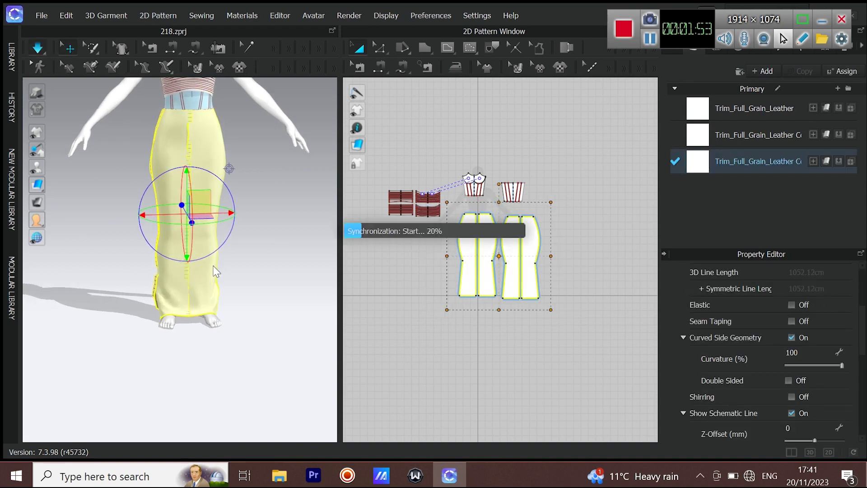
# Reshape the hip curves on the side edges of the front and back skirt panels and simulate the fit.
pyautogui.moveTo(191, 313); pyautogui.dragTo(235, 290, button='right')
pyautogui.click(383, 48)
pyautogui.click(418, 106)
pyautogui.scroll(5, 482, 238)
pyautogui.moveTo(528, 232); pyautogui.dragTo(550, 241)
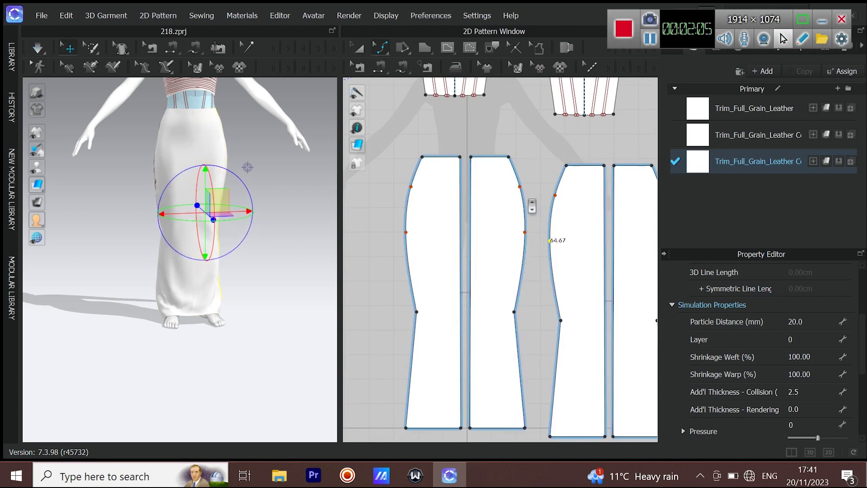
pyautogui.scroll(3, 527, 198)
pyautogui.moveTo(516, 180); pyautogui.dragTo(521, 190)
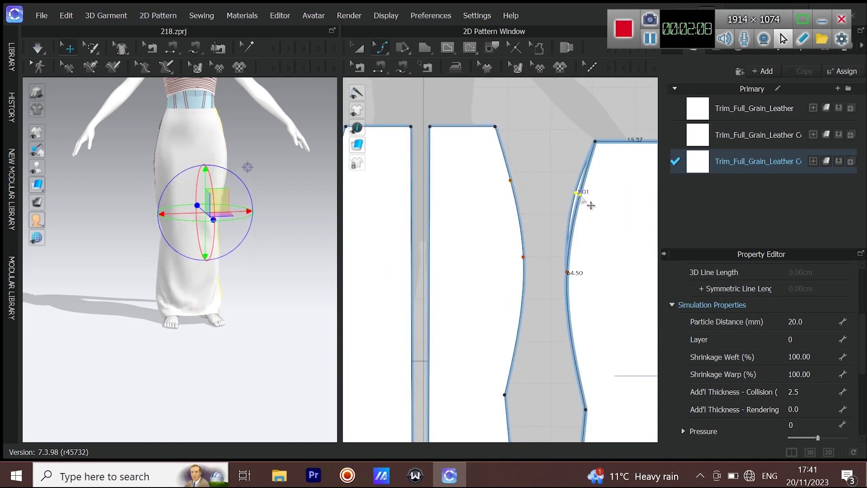
pyautogui.moveTo(523, 256); pyautogui.dragTo(572, 279)
pyautogui.moveTo(205, 192); pyautogui.dragTo(282, 248, button='right')
pyautogui.scroll(-3, 533, 231)
pyautogui.moveTo(228, 240); pyautogui.dragTo(131, 238, button='right')
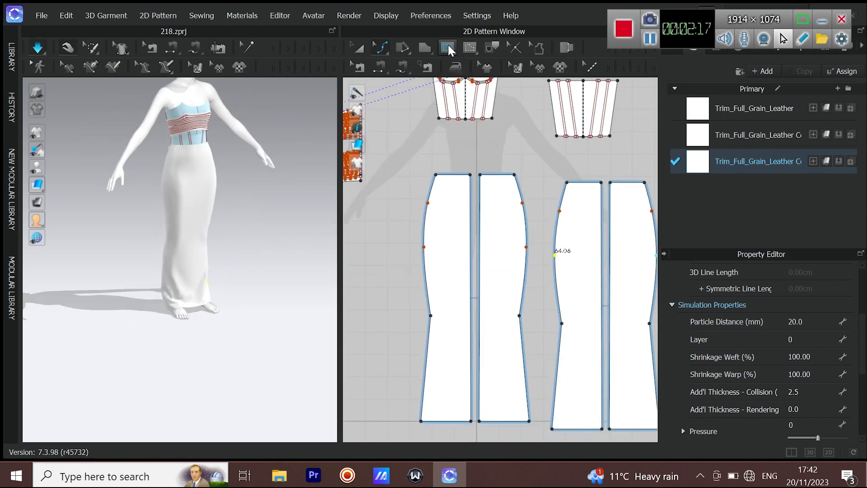
# Merge the two front skirt halves along the centre edge into one panel and unlink its symmetric editing.
pyautogui.click(359, 67)
pyautogui.rightClick(471, 205)
pyautogui.click(500, 235)
pyautogui.click(359, 45)
pyautogui.rightClick(435, 259)
pyautogui.click(477, 207)
# Draw a curved internal slit line on the front skirt panel from the wearer's left hip to the hem centre.
pyautogui.moveTo(492, 251); pyautogui.dragTo(492, 194, button='middle')
pyautogui.click(449, 51)
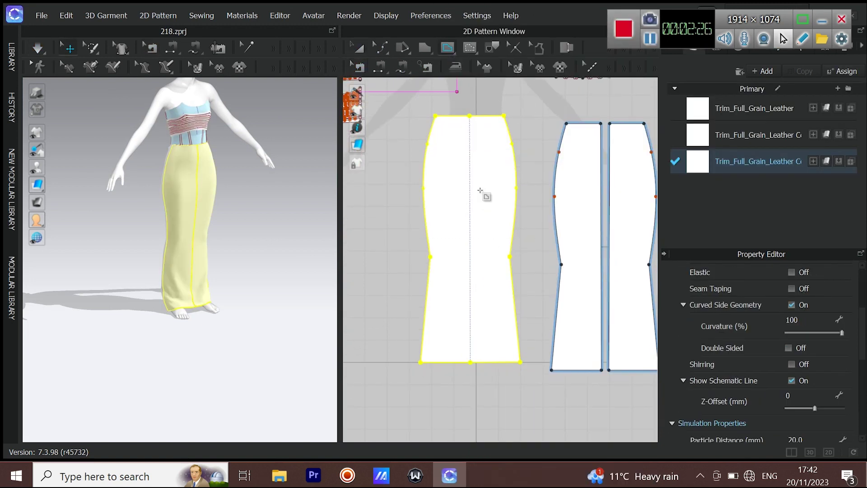
pyautogui.keyDown('ctrl'); pyautogui.click(489, 207); pyautogui.keyUp('ctrl')
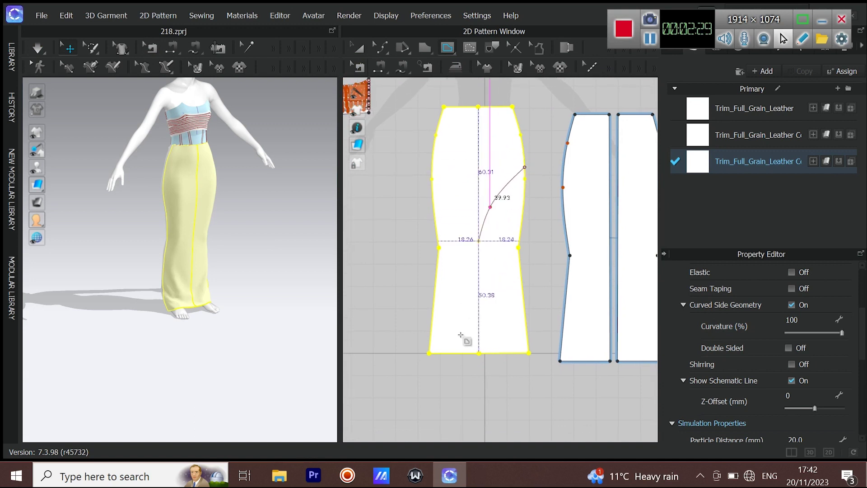
pyautogui.click(478, 352)
pyautogui.moveTo(199, 251); pyautogui.dragTo(229, 187, button='right')
# Adjust the lower part of the slit line so it curves toward the open side of the centre line.
pyautogui.click(382, 47)
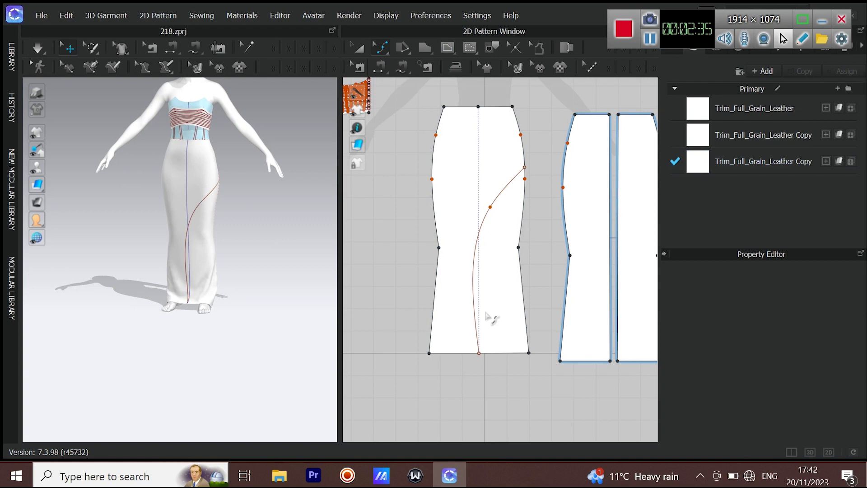
pyautogui.click(473, 273)
pyautogui.moveTo(211, 317); pyautogui.dragTo(271, 253, button='right')
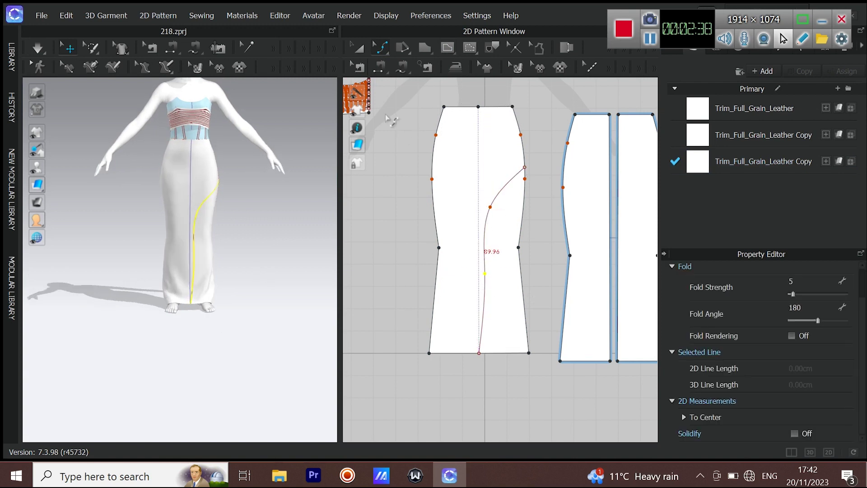
# Cut the front skirt panel along the slit line, remove the outer leg piece and simulate the open slit.
pyautogui.click(381, 47)
pyautogui.click(411, 68)
pyautogui.rightClick(515, 193)
pyautogui.click(523, 195)
pyautogui.press('space')
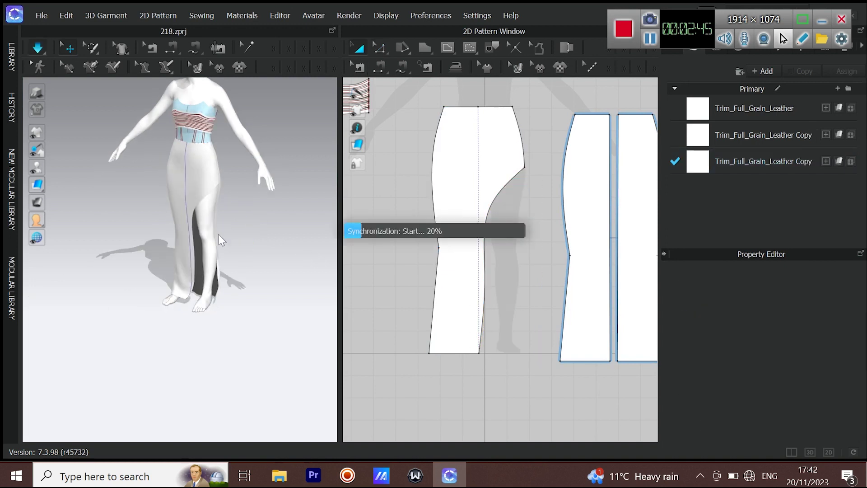
pyautogui.moveTo(218, 235); pyautogui.dragTo(542, 253, button='right')
pyautogui.moveTo(174, 301); pyautogui.dragTo(228, 310, button='right')
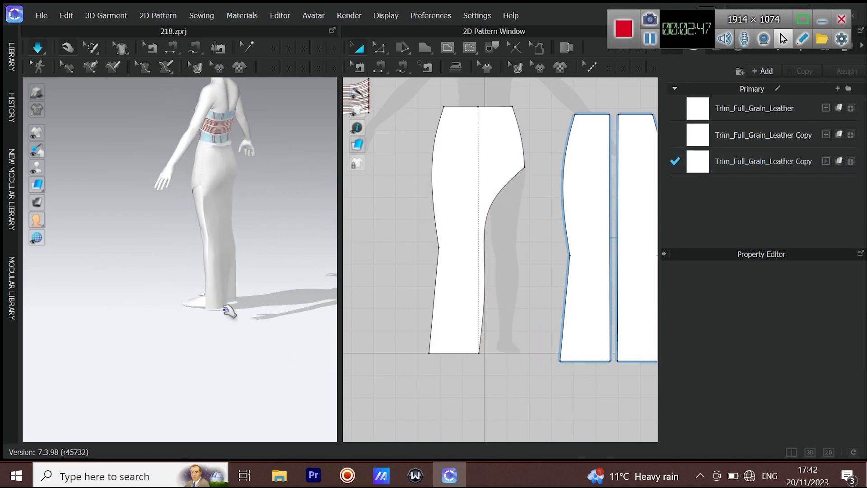
pyautogui.moveTo(235, 297); pyautogui.dragTo(281, 298)
pyautogui.moveTo(217, 316); pyautogui.dragTo(271, 316, button='right')
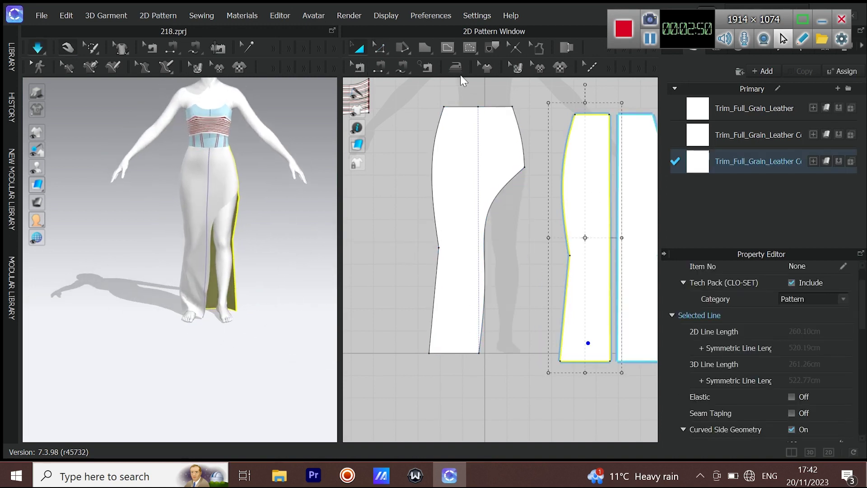
# Flare the skirt by moving the outer hem corners of the front and back panels outward, and simulate the result.
pyautogui.moveTo(428, 353); pyautogui.dragTo(419, 352)
pyautogui.moveTo(561, 361); pyautogui.dragTo(549, 361)
pyautogui.press('space')
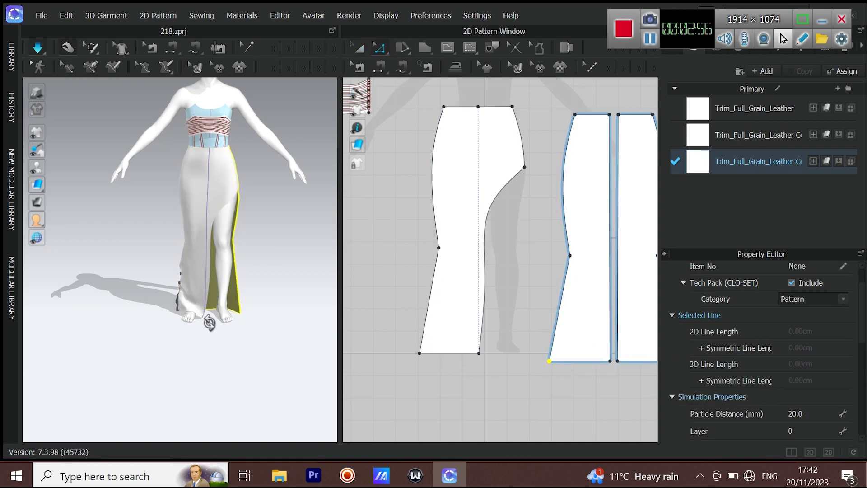
pyautogui.click(195, 323)
pyautogui.scroll(3, 236, 246)
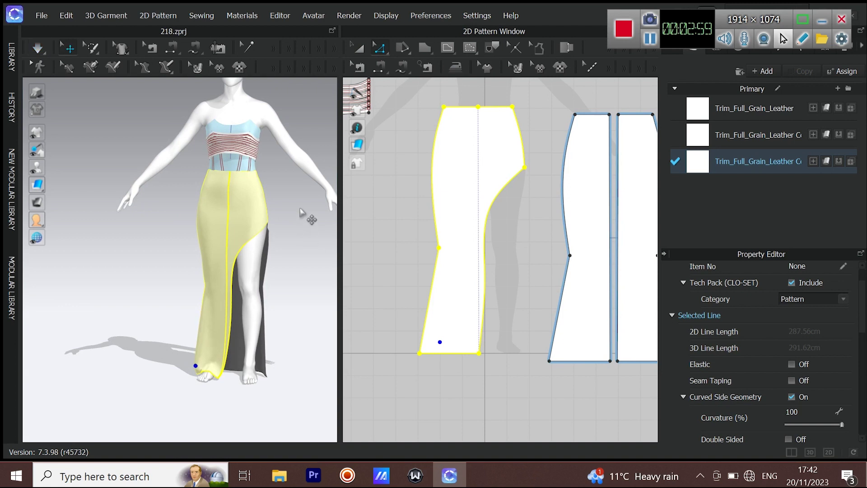
# Draw three curved diagonal internal lines, about 41 to 46 cm long, across the upper front skirt panel.
pyautogui.moveTo(301, 219); pyautogui.dragTo(300, 257, button='middle')
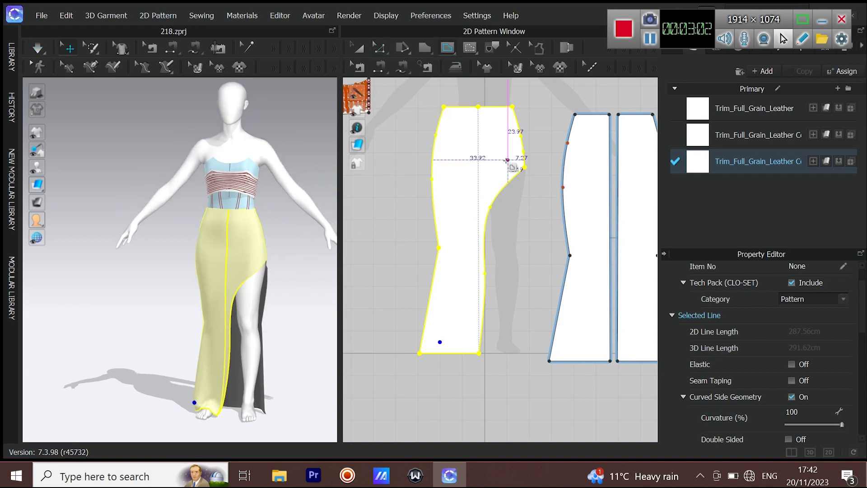
pyautogui.scroll(5, 512, 167)
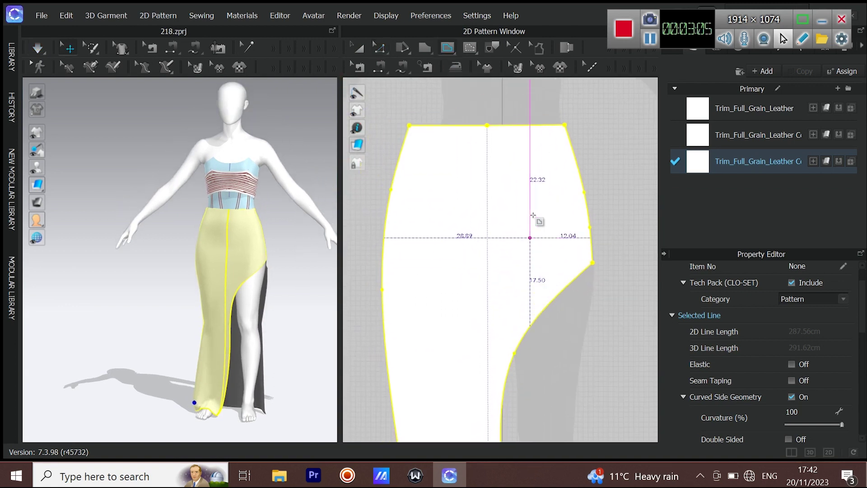
pyautogui.moveTo(532, 228); pyautogui.dragTo(554, 265, button='middle')
pyautogui.click(591, 175)
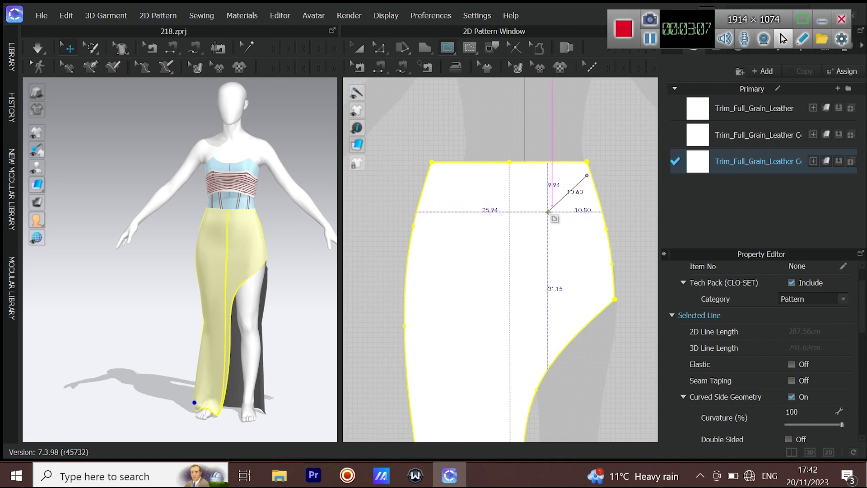
pyautogui.click(405, 273)
pyautogui.click(602, 209)
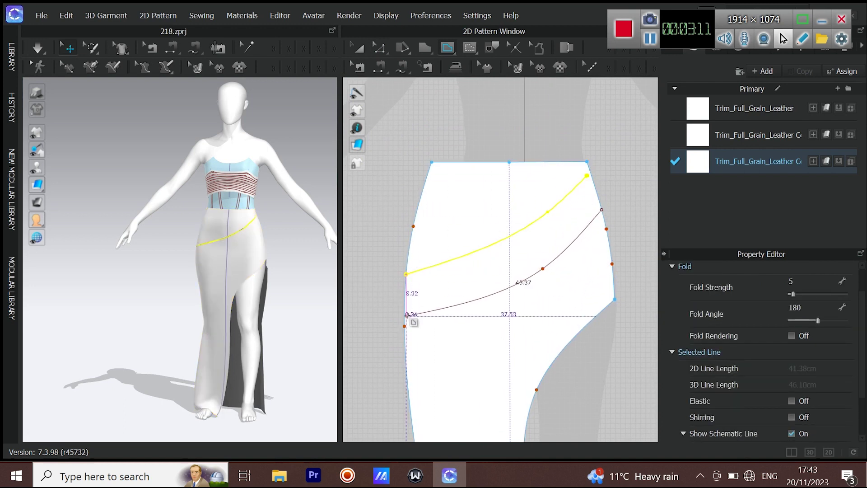
pyautogui.click(612, 262)
pyautogui.click(404, 354)
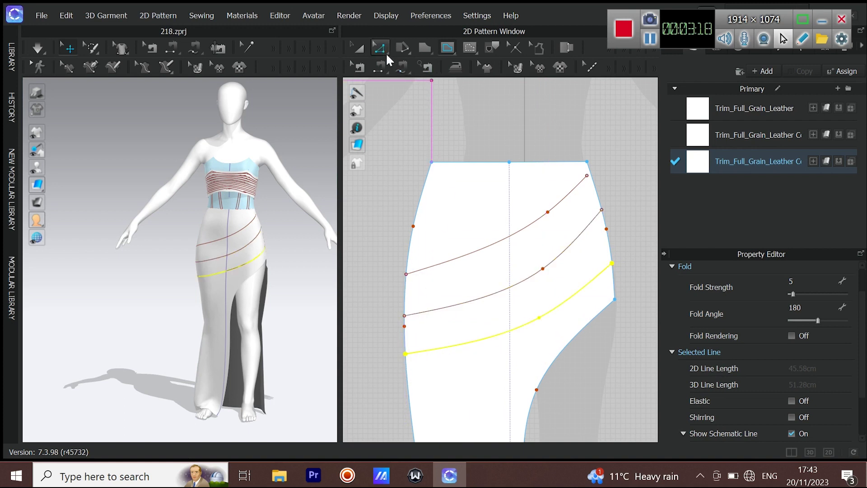
# Raise the slit-side endpoints of the diagonal lines and add two more curves below, about 48 and 49 cm long.
pyautogui.moveTo(631, 232); pyautogui.dragTo(622, 217, button='middle')
pyautogui.click(599, 219)
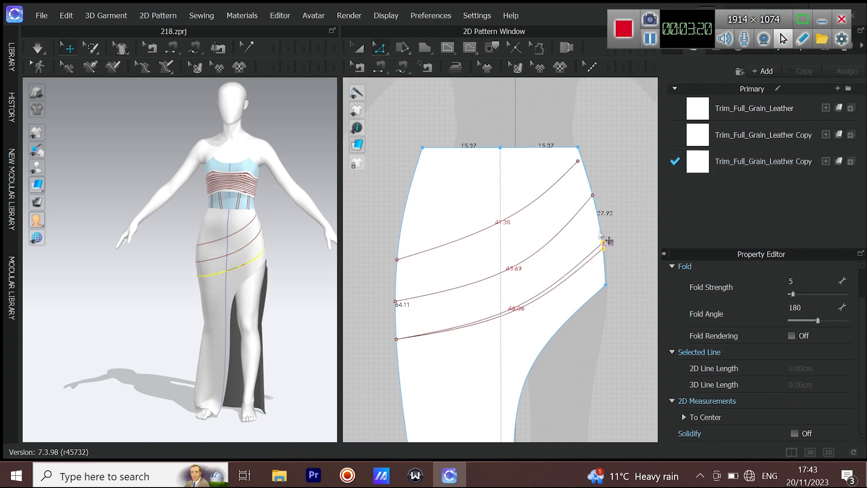
pyautogui.moveTo(598, 218); pyautogui.dragTo(597, 207)
pyautogui.click(447, 48)
pyautogui.click(599, 238)
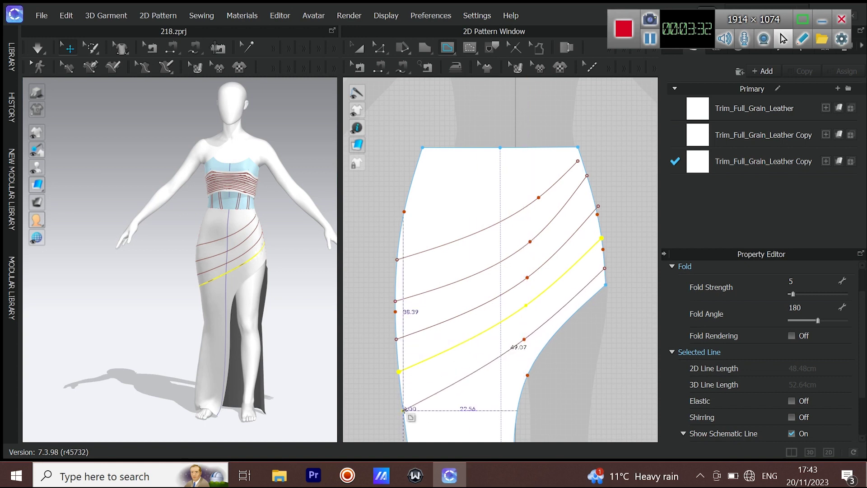
pyautogui.scroll(4, 584, 163)
pyautogui.moveTo(573, 160); pyautogui.dragTo(580, 148)
# Select all five curved internal lines and cut the front skirt panel along them into diagonal strips.
pyautogui.scroll(-6, 594, 231)
pyautogui.scroll(1, 602, 272)
pyautogui.click(587, 232)
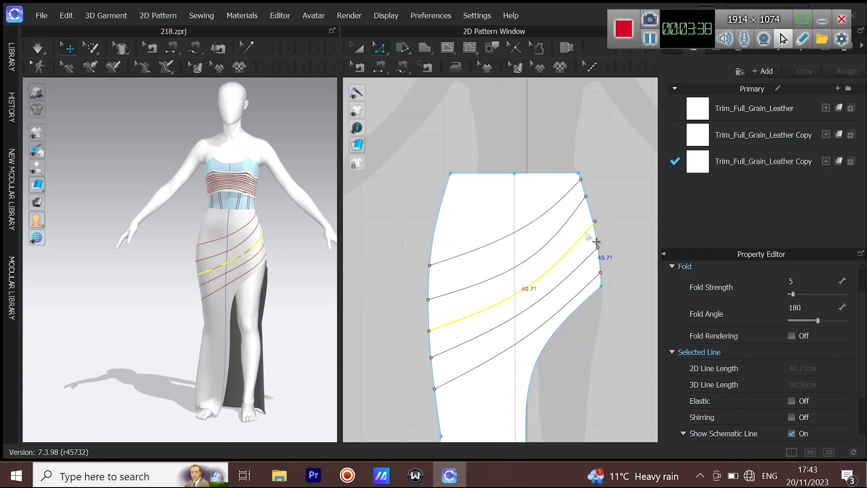
pyautogui.hotkey('ctrl', 'a')
pyautogui.rightClick(587, 231)
pyautogui.click(614, 209)
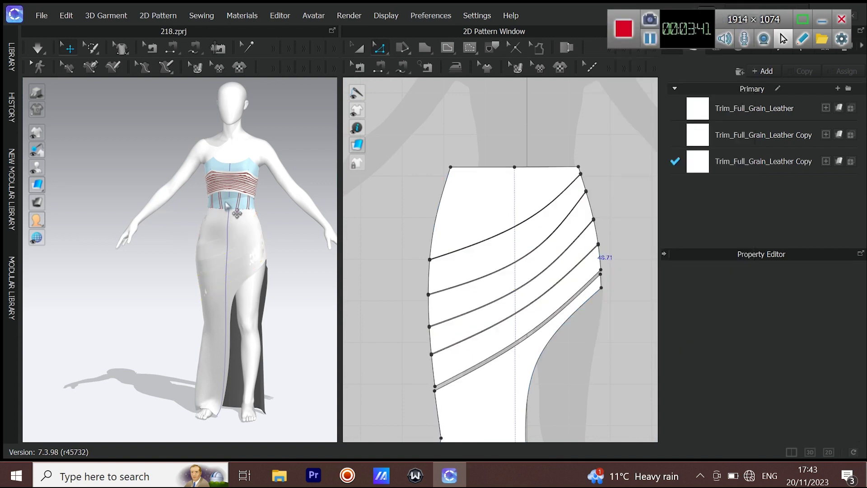
# Undo the strip cut and cut the front skirt panel along its diagonal internal lines again.
pyautogui.hotkey('ctrl', 'z')
pyautogui.rightClick(533, 225)
pyautogui.click(526, 228)
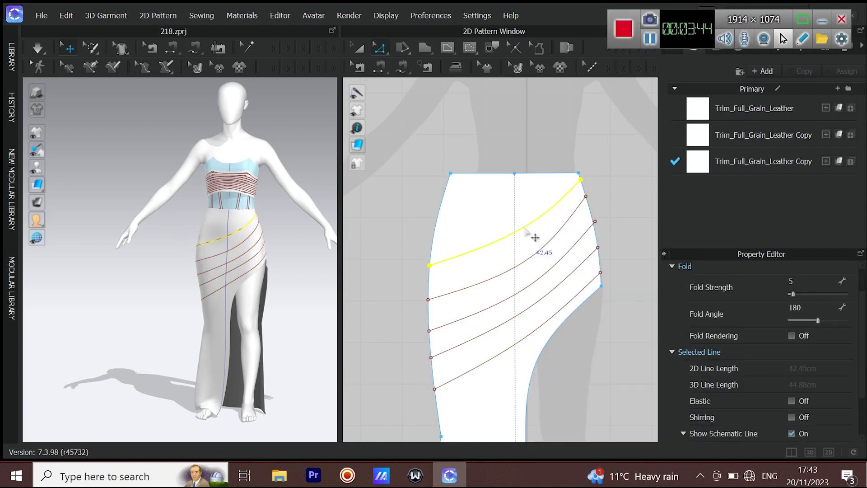
pyautogui.rightClick(525, 229)
pyautogui.click(544, 177)
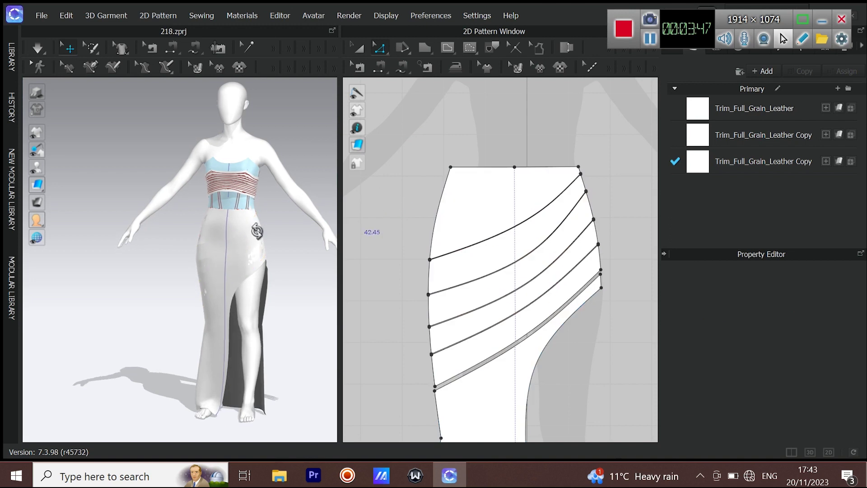
# Spread the cut front skirt pieces apart vertically in the 2D pattern layout, leaving gaps between the diagonal strips.
pyautogui.scroll(3, 227, 238)
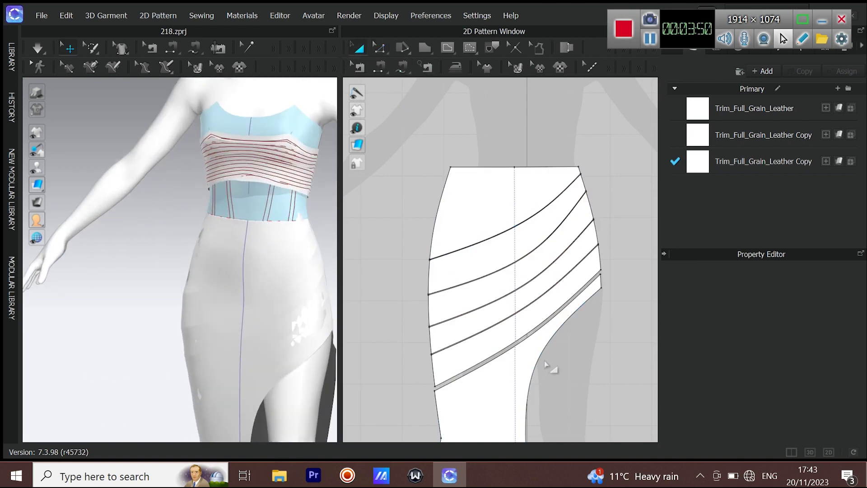
pyautogui.moveTo(529, 359); pyautogui.dragTo(537, 406)
pyautogui.moveTo(550, 299); pyautogui.dragTo(549, 325)
pyautogui.moveTo(555, 276); pyautogui.dragTo(554, 290)
pyautogui.moveTo(523, 199); pyautogui.dragTo(523, 182)
pyautogui.moveTo(521, 228); pyautogui.dragTo(521, 220)
# Offset all the facing cut edges of the front skirt pieces as internal lines at 0.80 cm, with Extend enabled.
pyautogui.click(379, 50)
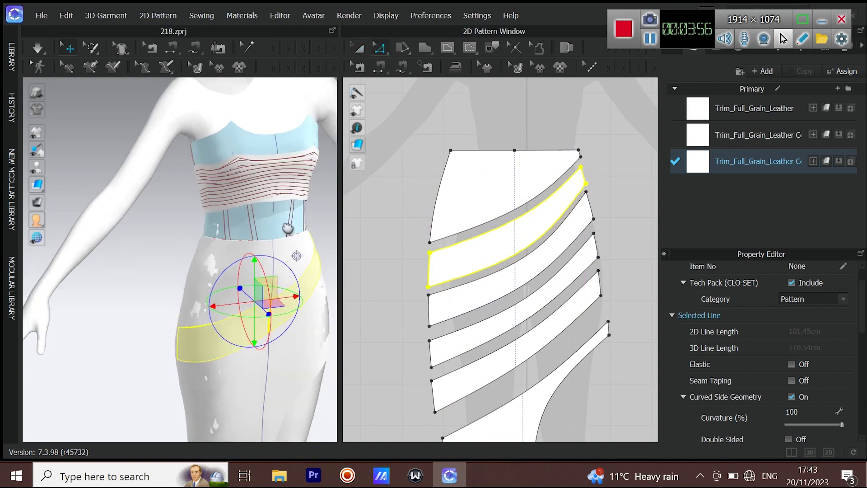
pyautogui.click(541, 243)
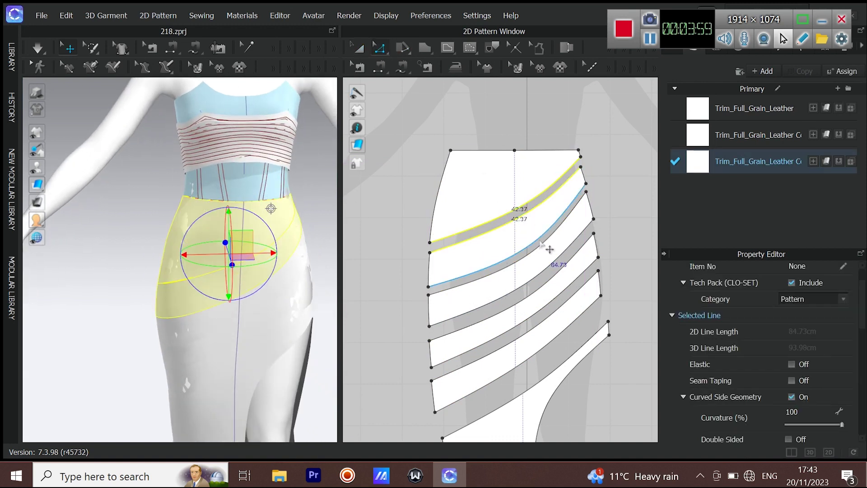
pyautogui.keyDown('shift'); pyautogui.click(539, 252); pyautogui.keyUp('shift')
pyautogui.keyDown('shift'); pyautogui.click(549, 269); pyautogui.keyUp('shift')
pyautogui.keyDown('shift'); pyautogui.click(555, 283); pyautogui.keyUp('shift')
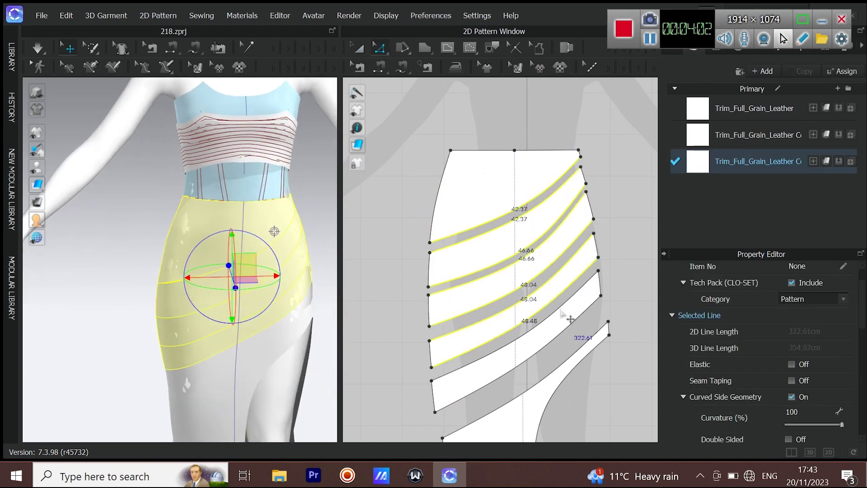
pyautogui.keyDown('shift'); pyautogui.click(569, 339); pyautogui.keyUp('shift')
pyautogui.keyDown('shift'); pyautogui.click(562, 369); pyautogui.keyUp('shift')
pyautogui.rightClick(562, 369)
pyautogui.click(595, 186)
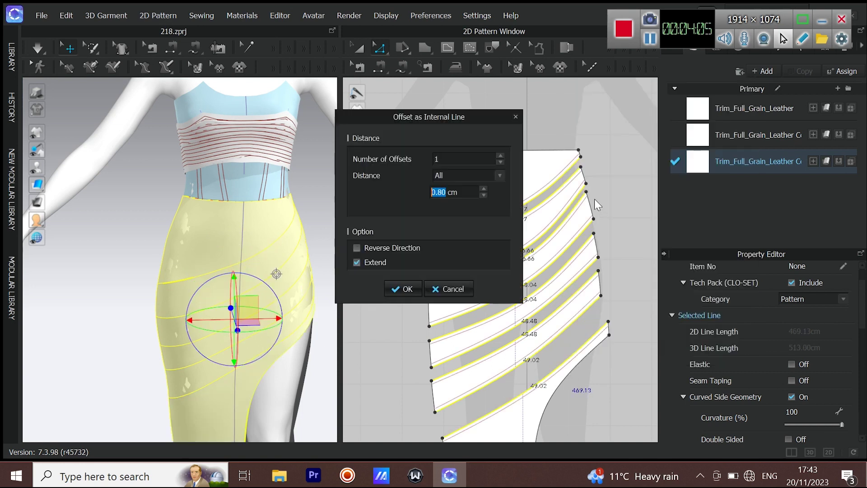
pyautogui.click(406, 288)
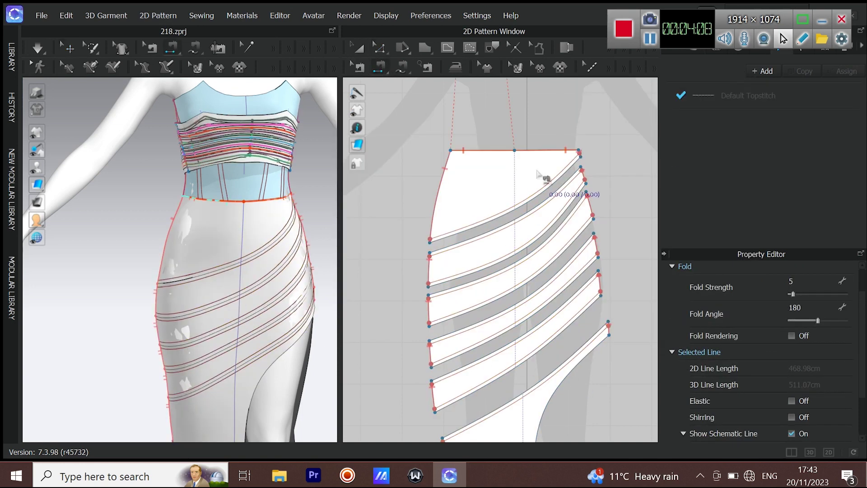
# Sew the offset internal lines of neighbouring front skirt pieces together pair by pair, and simulate the result.
pyautogui.click(576, 179)
pyautogui.click(573, 160)
pyautogui.click(579, 205)
pyautogui.click(573, 197)
pyautogui.click(588, 256)
pyautogui.click(583, 236)
pyautogui.click(589, 294)
pyautogui.click(586, 276)
pyautogui.click(591, 337)
pyautogui.moveTo(298, 335); pyautogui.dragTo(216, 302, button='right')
pyautogui.press('space')
pyautogui.press('space')
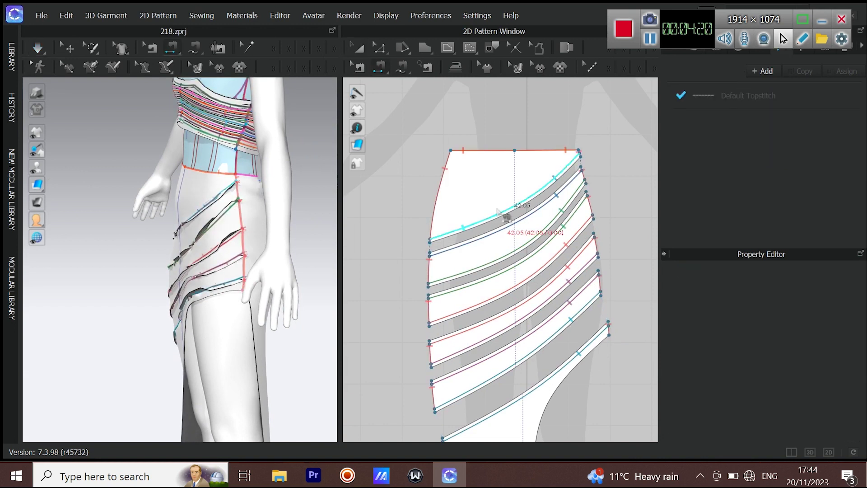
# Move the front skirt strips and lower panel forward, away from the avatar, narrowing the selection to the lower pieces.
pyautogui.scroll(-8, 504, 216)
pyautogui.click(358, 48)
pyautogui.scroll(2, 458, 135)
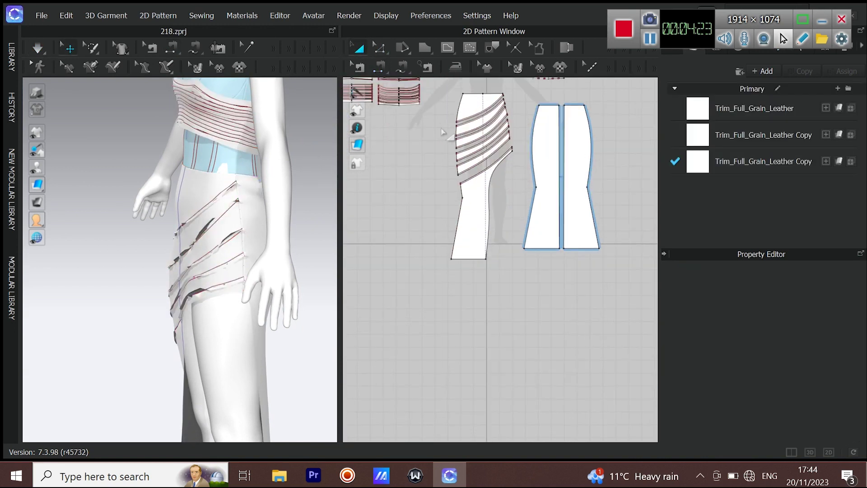
pyautogui.scroll(-3, 441, 253)
pyautogui.click(469, 207)
pyautogui.keyDown('shift'); pyautogui.click(457, 179); pyautogui.keyUp('shift')
pyautogui.moveTo(329, 251); pyautogui.dragTo(299, 288, button='right')
pyautogui.moveTo(182, 288); pyautogui.dragTo(158, 329)
pyautogui.scroll(2, 478, 180)
pyautogui.scroll(2, 477, 180)
pyautogui.click(426, 235)
pyautogui.scroll(2, 396, 265)
pyautogui.keyDown('shift'); pyautogui.click(387, 266); pyautogui.keyUp('shift')
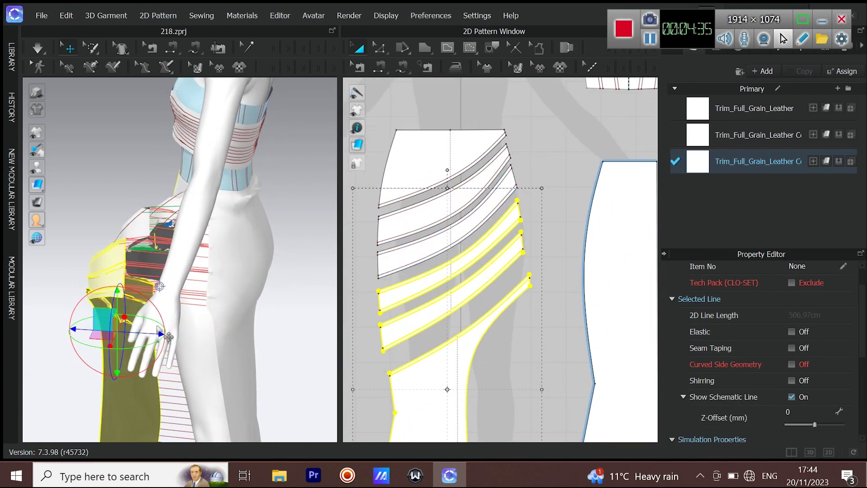
# Move the lowest strip and lower skirt panel progressively further forward so the pieces are staggered, and simulate the skirt.
pyautogui.click(385, 295)
pyautogui.scroll(2, 389, 302)
pyautogui.click(389, 302)
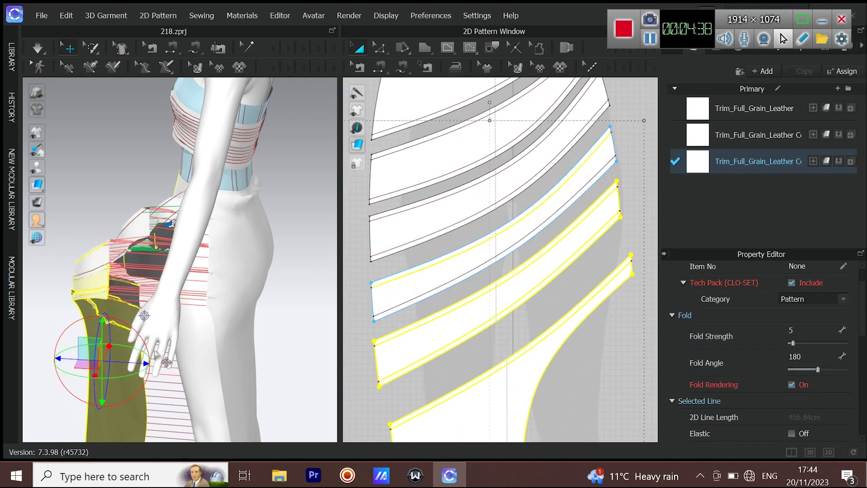
pyautogui.moveTo(81, 349); pyautogui.dragTo(61, 345)
pyautogui.keyDown('shift'); pyautogui.click(412, 348); pyautogui.keyUp('shift')
pyautogui.moveTo(105, 359); pyautogui.dragTo(138, 294, button='middle')
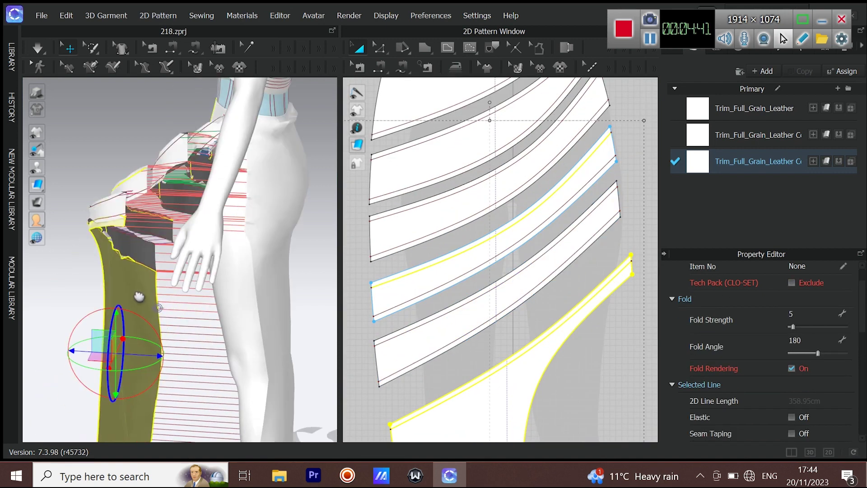
pyautogui.moveTo(137, 294); pyautogui.dragTo(181, 319, button='right')
pyautogui.moveTo(112, 310); pyautogui.dragTo(75, 311)
pyautogui.moveTo(75, 311); pyautogui.dragTo(182, 326, button='right')
pyautogui.press('space')
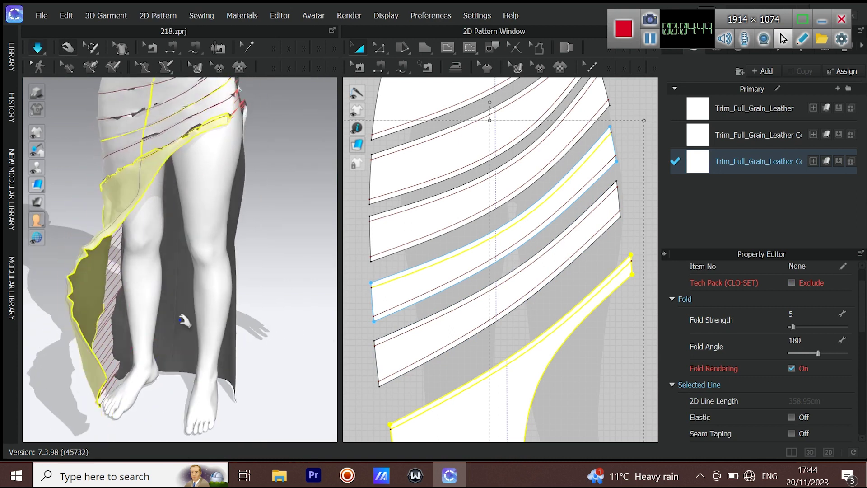
pyautogui.moveTo(218, 237); pyautogui.dragTo(258, 228, button='right')
pyautogui.moveTo(258, 228); pyautogui.dragTo(232, 300, button='middle')
pyautogui.press('space')
# Set the lower front skirt panel's simulation layer to 5.
pyautogui.scroll(-6, 600, 241)
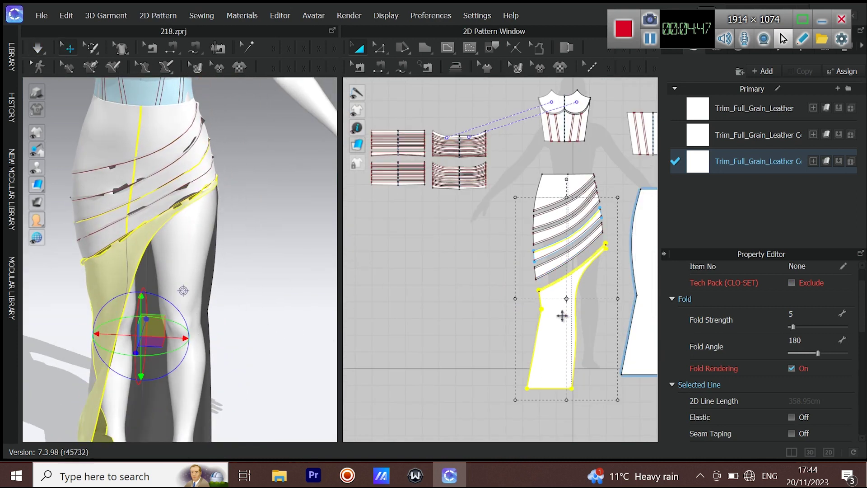
pyautogui.click(561, 315)
pyautogui.scroll(-3, 824, 435)
pyautogui.write('1')
pyautogui.press('Return')
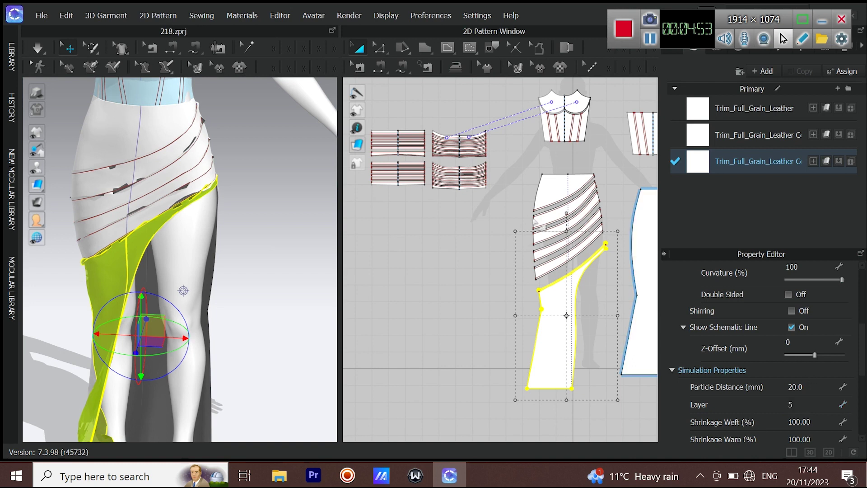
# Set the simulation layer of the lowest diagonal strip to 4.
pyautogui.scroll(5, 582, 269)
pyautogui.click(585, 257)
pyautogui.click(499, 325)
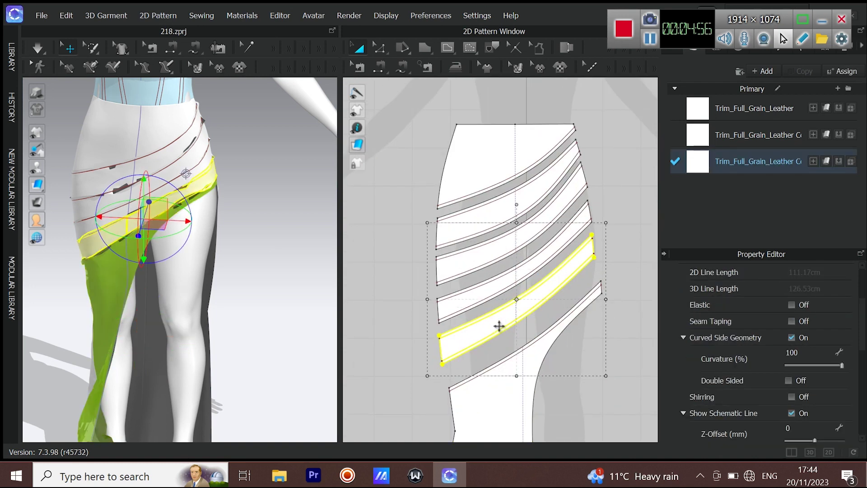
pyautogui.scroll(-3, 774, 379)
pyautogui.click(797, 344)
pyautogui.press('Return')
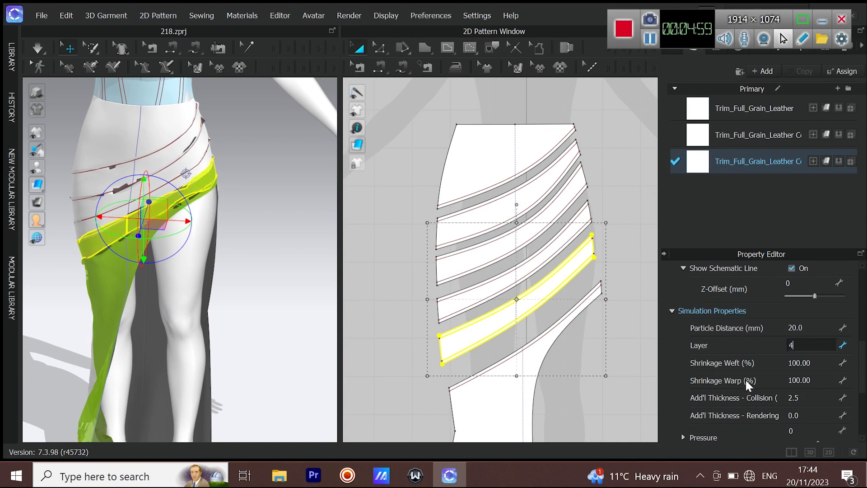
# Assign simulation layers to the two middle diagonal strips, using layer 2 for the upper of the two.
pyautogui.scroll(5, 593, 218)
pyautogui.click(568, 212)
pyautogui.write('5')
pyautogui.press('Return')
pyautogui.moveTo(538, 271); pyautogui.dragTo(562, 402, button='middle')
pyautogui.click(557, 280)
pyautogui.write('23')
pyautogui.press('Return')
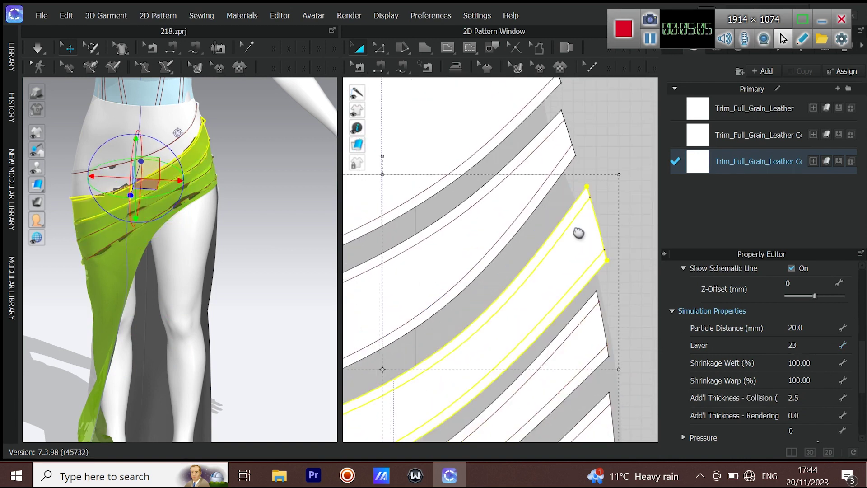
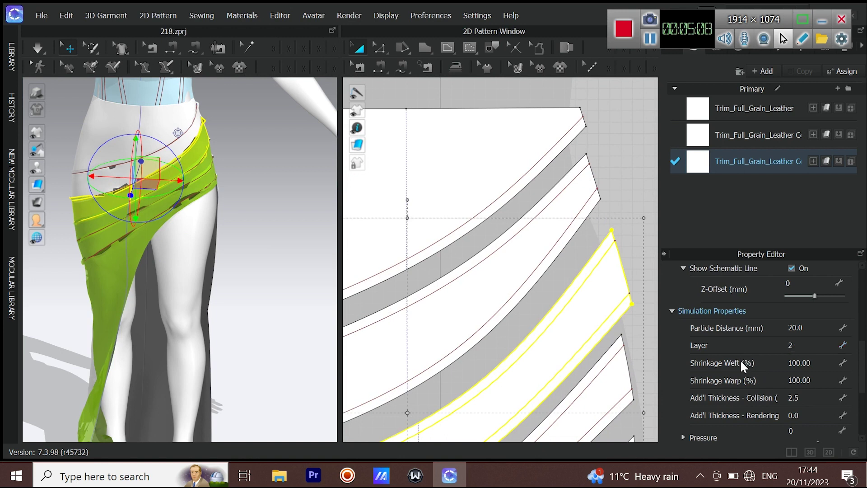
# Set the uppermost diagonal strip's layer to 1, then simulate and tug the draped skirt into place.
pyautogui.click(557, 238)
pyautogui.write('1')
pyautogui.press('Return')
pyautogui.press('space')
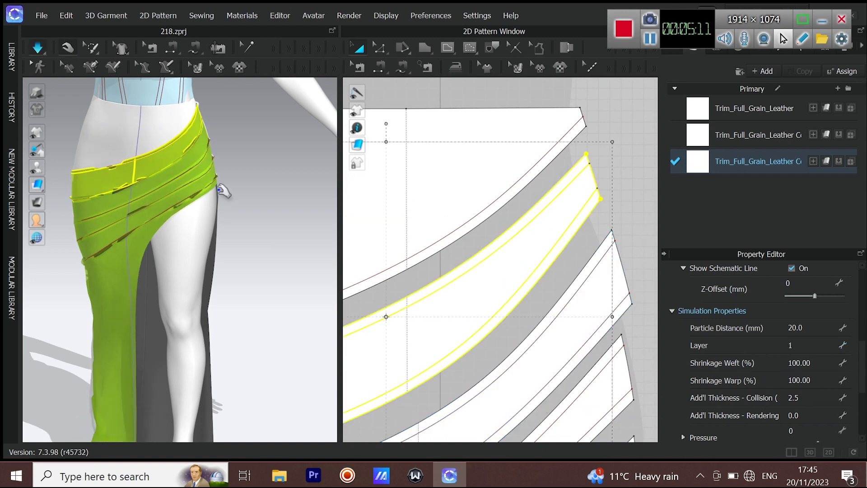
pyautogui.scroll(2, 170, 214)
pyautogui.moveTo(170, 214); pyautogui.dragTo(158, 214, button='right')
pyautogui.moveTo(114, 246); pyautogui.dragTo(117, 276)
pyautogui.moveTo(117, 244); pyautogui.dragTo(54, 229, button='right')
pyautogui.moveTo(213, 179); pyautogui.dragTo(245, 157)
# Examine the slit-side seams joining the front skirt pieces to the back skirt panel.
pyautogui.click(358, 68)
pyautogui.scroll(-6, 538, 323)
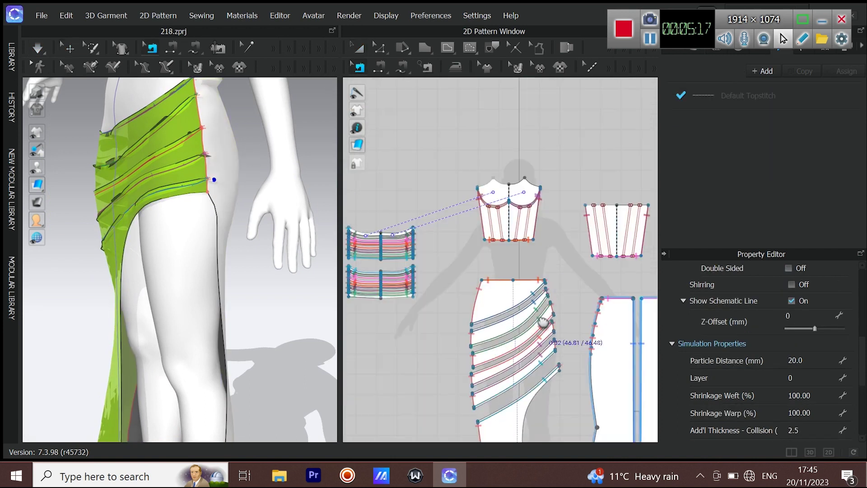
pyautogui.scroll(6, 528, 275)
pyautogui.click(506, 226)
pyautogui.moveTo(505, 226); pyautogui.dragTo(593, 248, button='middle')
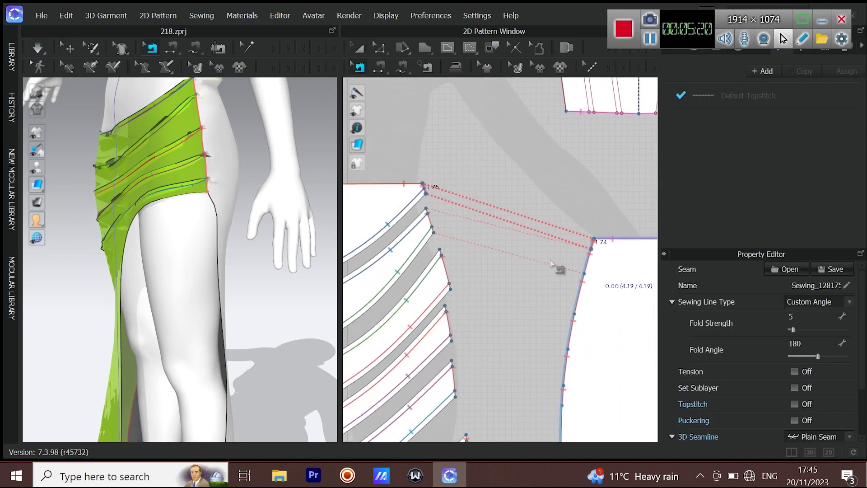
pyautogui.moveTo(289, 185); pyautogui.dragTo(236, 253, button='right')
pyautogui.scroll(-6, 414, 257)
pyautogui.moveTo(170, 294); pyautogui.dragTo(344, 91, button='right')
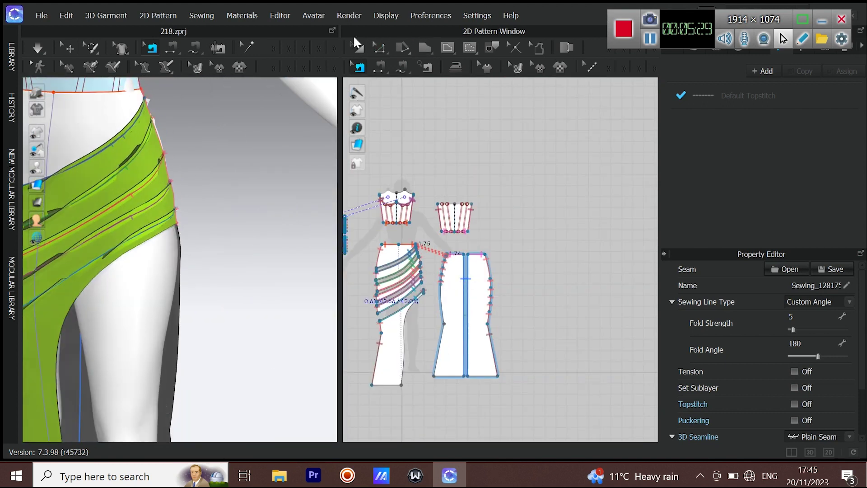
# Delete both back skirt panels.
pyautogui.click(360, 48)
pyautogui.moveTo(124, 170); pyautogui.dragTo(232, 248, button='right')
pyautogui.scroll(-3, 214, 201)
pyautogui.scroll(-3, 232, 247)
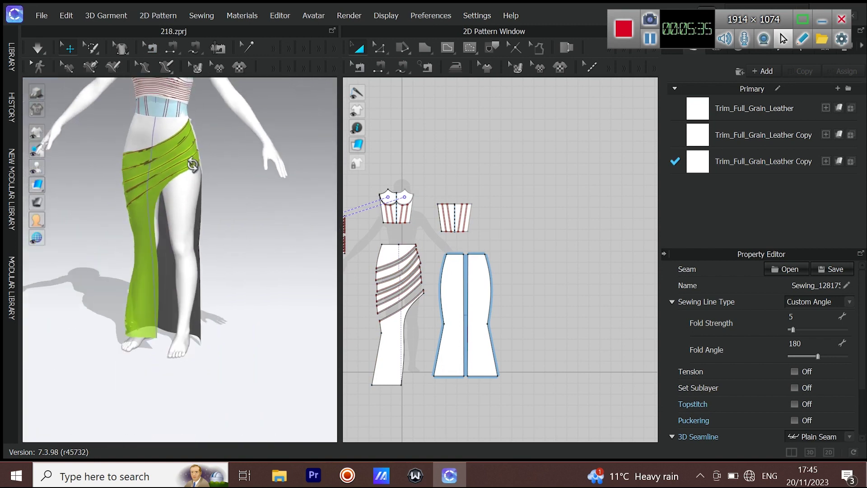
pyautogui.moveTo(435, 237); pyautogui.dragTo(531, 409)
pyautogui.press('Delete')
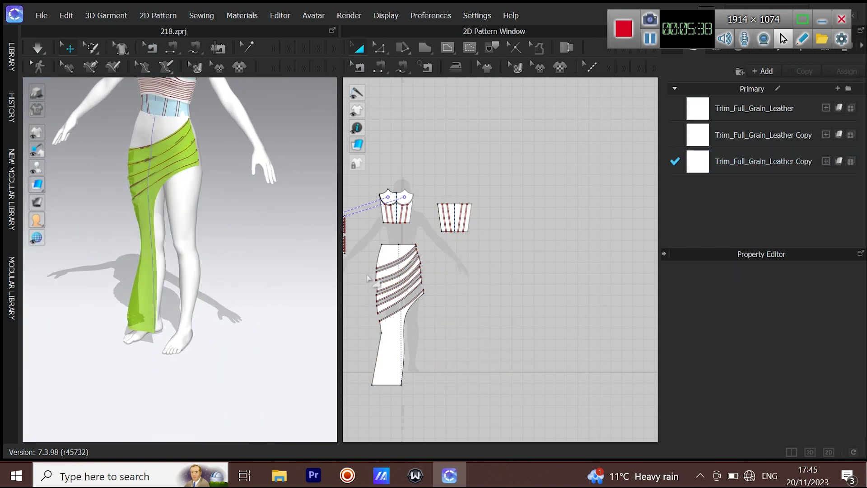
# Copy all the front skirt pieces and place the duplicates beside the originals, below the back bodice pattern.
pyautogui.moveTo(426, 403); pyautogui.dragTo(432, 420)
pyautogui.hotkey('ctrl', 'c')
pyautogui.hotkey('ctrl', 'v')
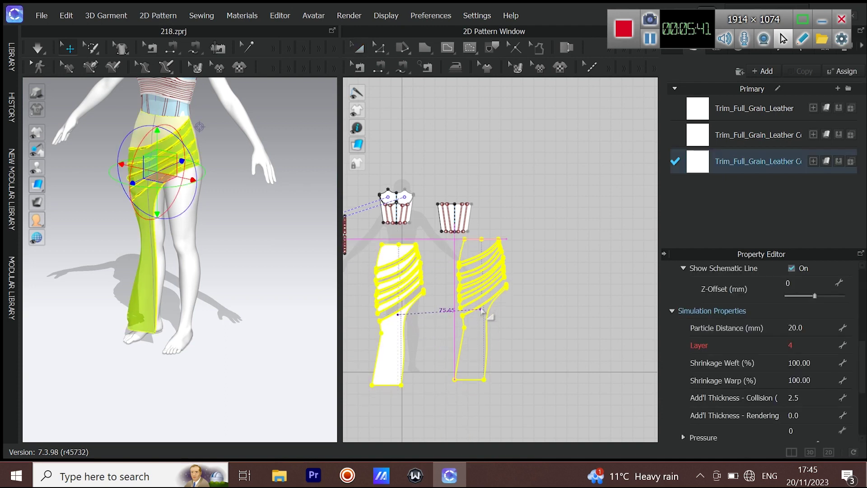
pyautogui.click(461, 334)
pyautogui.moveTo(545, 225); pyautogui.dragTo(447, 389)
pyautogui.moveTo(484, 236); pyautogui.dragTo(466, 253)
# Move the copied skirt pieces behind the avatar in 3D and flip their normals.
pyautogui.moveTo(197, 236); pyautogui.dragTo(90, 195, button='right')
pyautogui.moveTo(71, 155); pyautogui.dragTo(215, 167)
pyautogui.rightClick(214, 168)
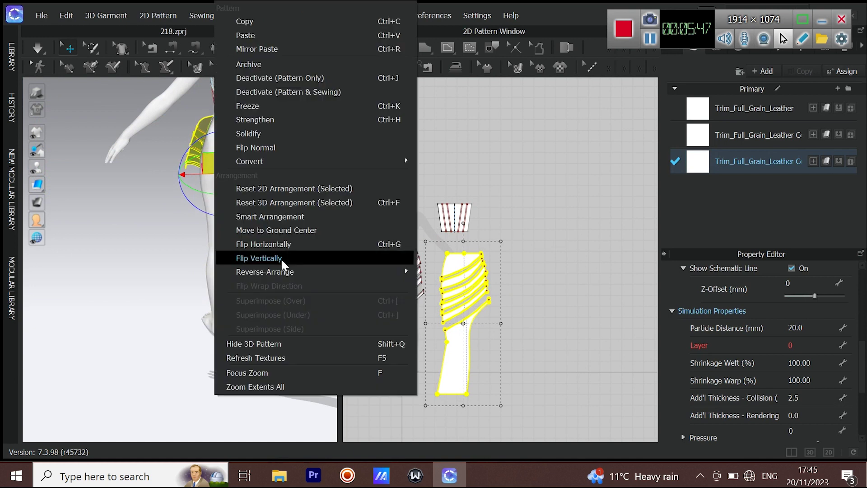
pyautogui.click(257, 147)
pyautogui.moveTo(205, 244); pyautogui.dragTo(246, 238, button='right')
pyautogui.moveTo(199, 220); pyautogui.dragTo(249, 217)
pyautogui.moveTo(246, 228); pyautogui.dragTo(156, 243, button='right')
# Sew the slit-side edges of the top front skirt piece and upper two strips to their matching back pieces.
pyautogui.click(379, 67)
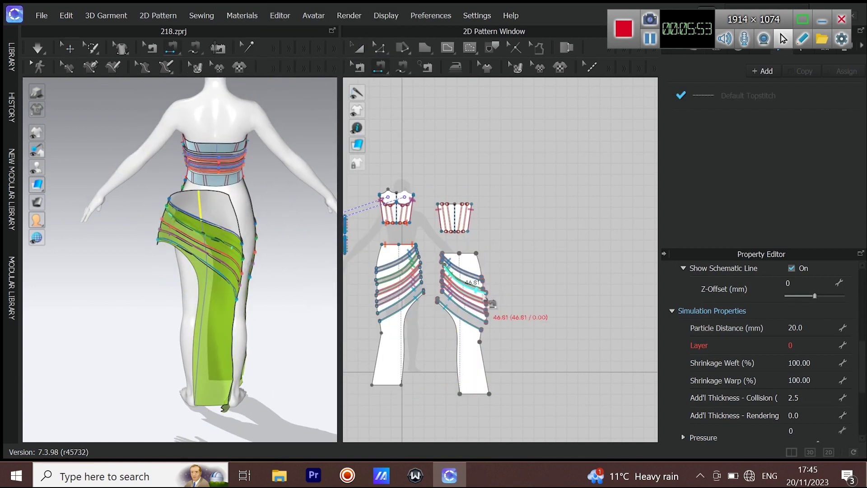
pyautogui.scroll(5, 391, 228)
pyautogui.click(380, 218)
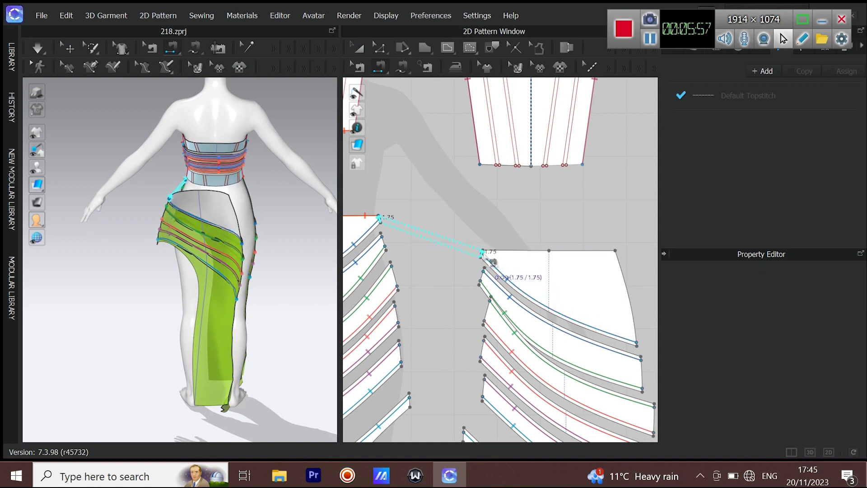
pyautogui.click(483, 254)
pyautogui.scroll(3, 385, 237)
pyautogui.click(384, 238)
pyautogui.click(556, 301)
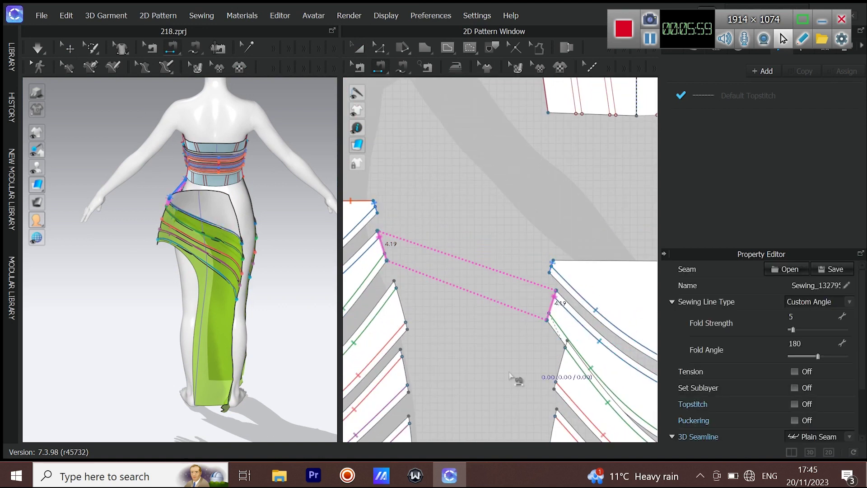
pyautogui.click(409, 296)
pyautogui.click(562, 357)
# Sew the slit-side ends of the two lower strips and the lower front panel to their matching back pieces.
pyautogui.moveTo(515, 390); pyautogui.dragTo(514, 248, button='middle')
pyautogui.click(405, 226)
pyautogui.click(555, 283)
pyautogui.click(412, 288)
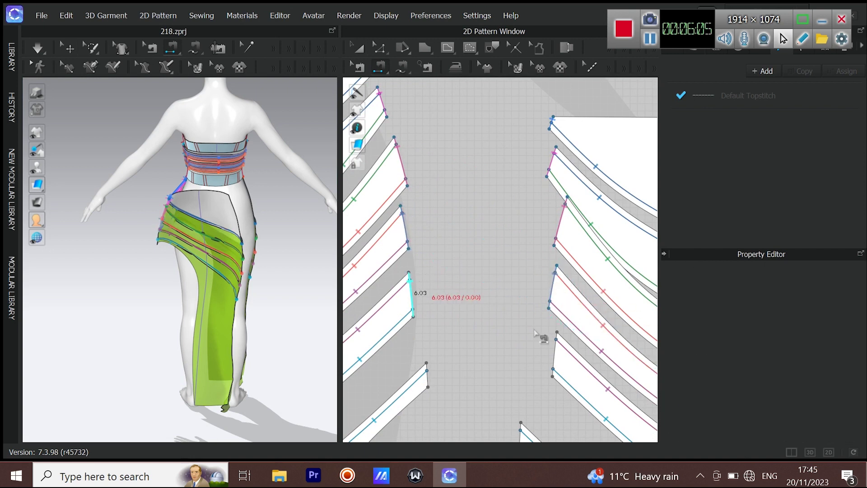
pyautogui.click(554, 355)
pyautogui.moveTo(532, 368); pyautogui.dragTo(515, 189, button='middle')
pyautogui.scroll(-3, 514, 189)
pyautogui.click(461, 193)
pyautogui.click(469, 189)
pyautogui.click(535, 254)
# Sew the outer side edges of the top skirt pieces and the upper hip strips together, front to back.
pyautogui.scroll(-3, 535, 254)
pyautogui.click(442, 166)
pyautogui.click(586, 186)
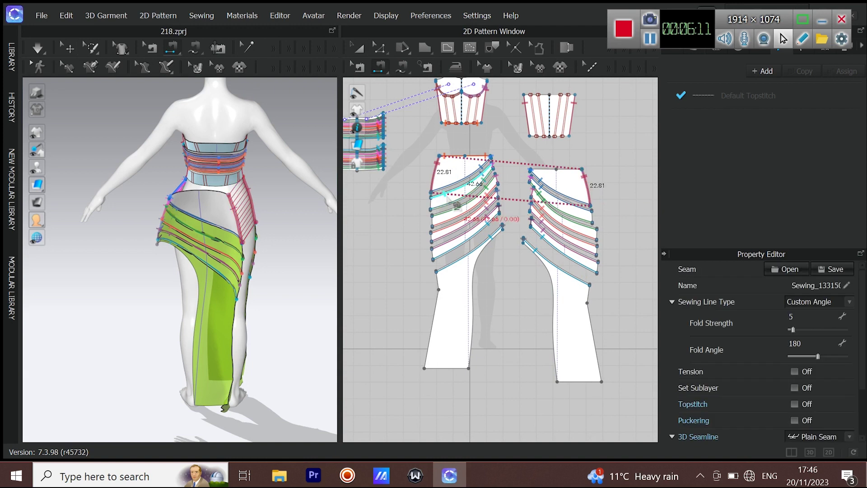
pyautogui.click(432, 204)
pyautogui.click(595, 222)
pyautogui.click(598, 233)
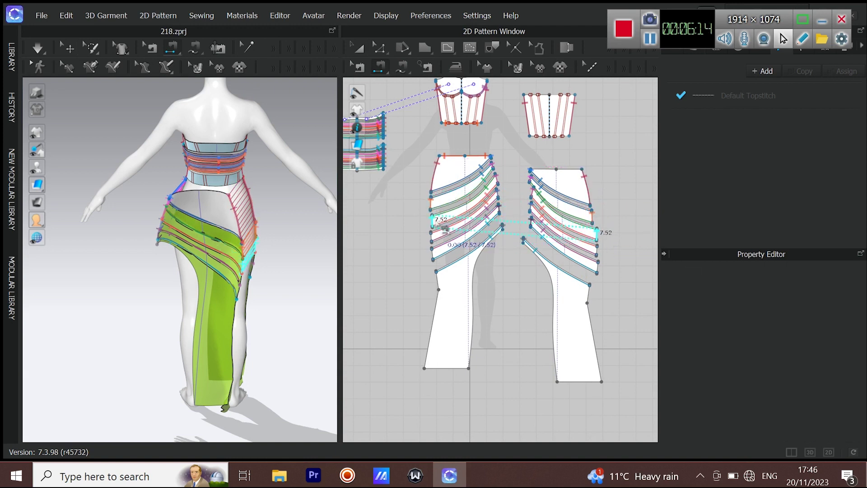
# Sew the outer ends of the lower hip strips and the outer side edges of the lower panels, front to back.
pyautogui.click(440, 237)
pyautogui.click(433, 237)
pyautogui.moveTo(519, 248); pyautogui.dragTo(513, 248, button='middle')
pyautogui.click(592, 251)
pyautogui.click(591, 264)
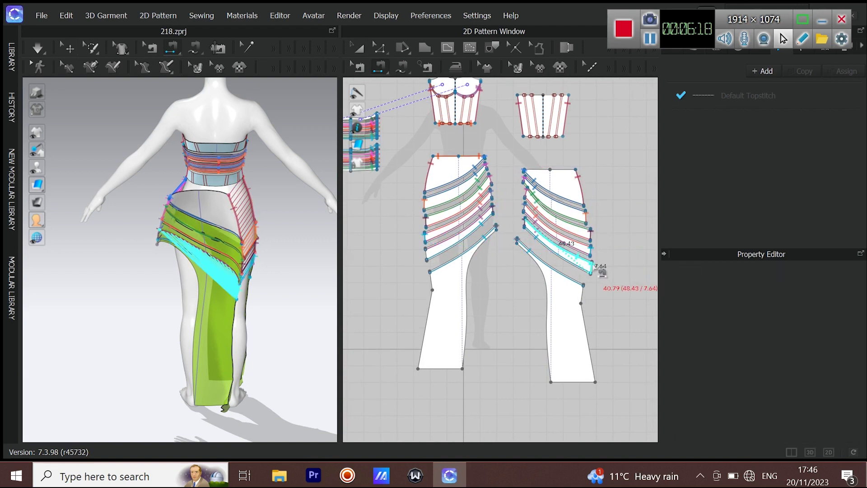
pyautogui.click(431, 258)
pyautogui.click(432, 282)
pyautogui.click(583, 291)
pyautogui.click(430, 313)
pyautogui.click(585, 327)
# Simulate the garment to drape the sewn skirt on the avatar and pull its cloth into place.
pyautogui.press('space')
pyautogui.moveTo(209, 315); pyautogui.dragTo(219, 245, button='right')
pyautogui.moveTo(219, 246); pyautogui.dragTo(219, 312, button='middle')
pyautogui.scroll(4, 219, 312)
pyautogui.scroll(3, 219, 312)
pyautogui.moveTo(248, 278); pyautogui.dragTo(335, 276)
pyautogui.moveTo(255, 289); pyautogui.dragTo(231, 284, button='right')
# Sew both halves of the back bodice's lower edge to the waist edge of the top back skirt piece.
pyautogui.click(376, 65)
pyautogui.moveTo(522, 136); pyautogui.dragTo(521, 178, button='middle')
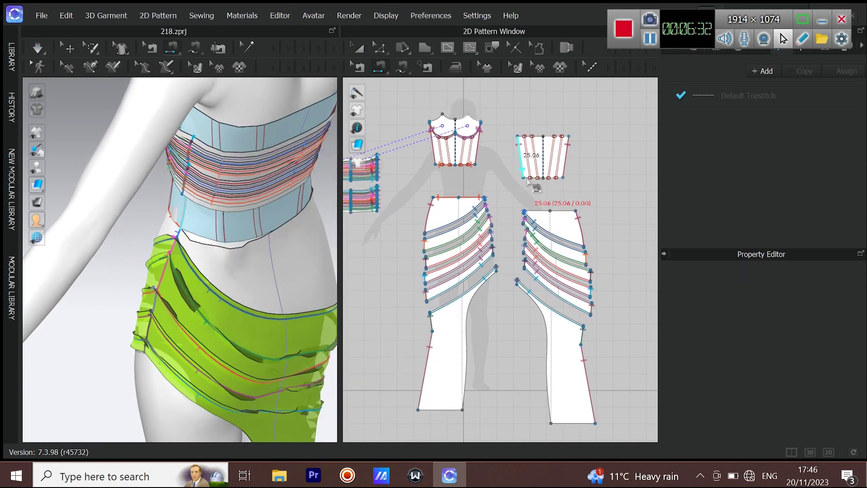
pyautogui.click(540, 207)
pyautogui.hotkey('ctrl', 'z')
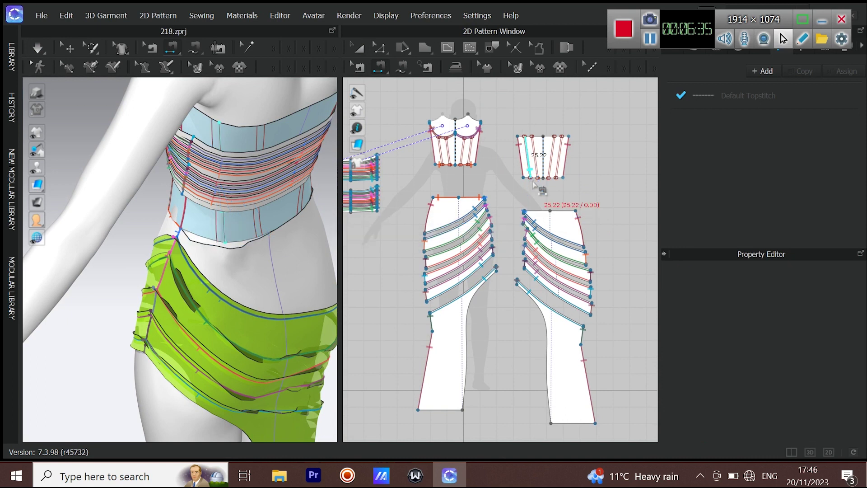
pyautogui.click(536, 214)
pyautogui.click(569, 214)
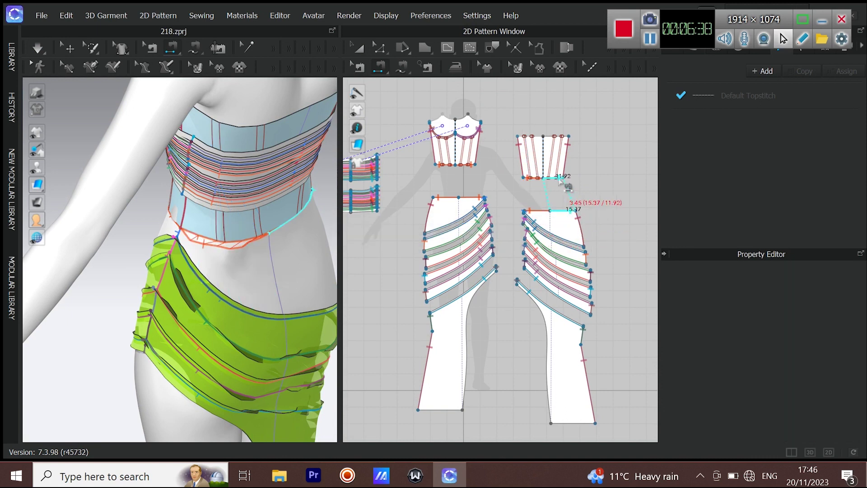
pyautogui.click(558, 181)
# Simulate the garment with the new back waist seam and check how the skirt hangs.
pyautogui.press('space')
pyautogui.moveTo(210, 300); pyautogui.dragTo(283, 306, button='right')
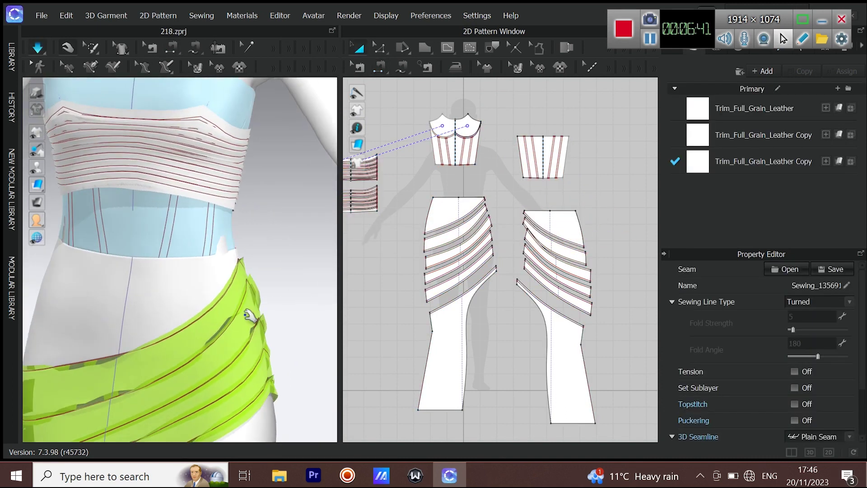
pyautogui.scroll(-5, 252, 336)
pyautogui.moveTo(251, 337); pyautogui.dragTo(254, 230, button='middle')
pyautogui.moveTo(254, 230); pyautogui.dragTo(240, 286, button='right')
pyautogui.moveTo(239, 287); pyautogui.dragTo(253, 210, button='middle')
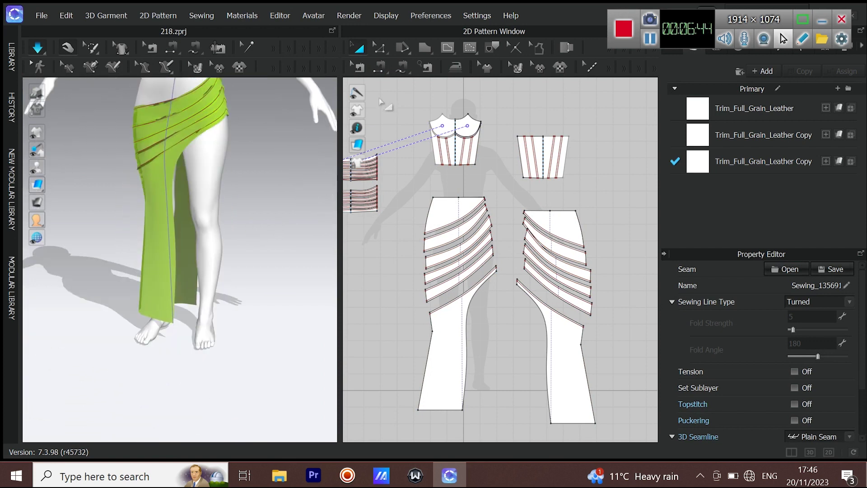
# Lengthen the front and back lower skirt panels by selecting both hems and moving them down together.
pyautogui.click(381, 67)
pyautogui.click(380, 48)
pyautogui.moveTo(392, 409); pyautogui.dragTo(400, 315, button='middle')
pyautogui.moveTo(400, 309); pyautogui.dragTo(639, 374)
pyautogui.moveTo(275, 323)
pyautogui.mouseDown(button='right')
pyautogui.moveTo(238, 319)
pyautogui.moveTo(285, 336)
pyautogui.mouseUp(button='right')
pyautogui.moveTo(439, 317); pyautogui.dragTo(443, 344)
# Delete all curve points from the back lower panel's slit edge and add a point about 37 cm below its upper end.
pyautogui.click(535, 293)
pyautogui.rightClick(558, 248)
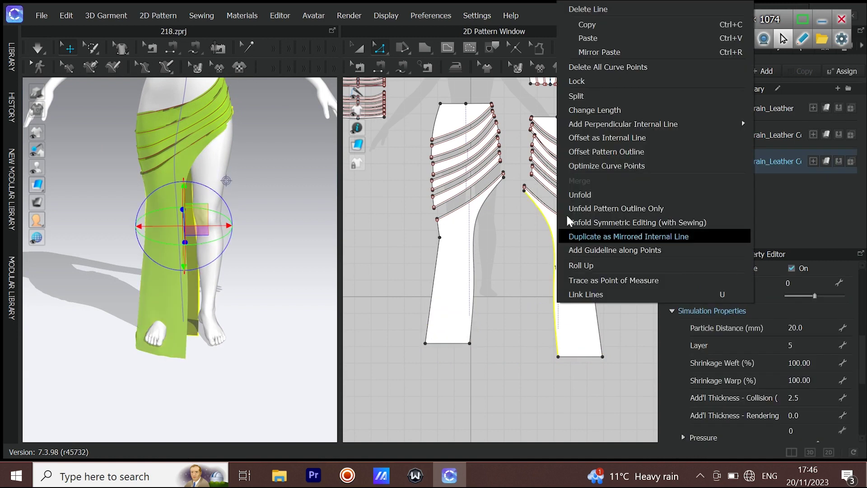
pyautogui.click(583, 63)
pyautogui.rightClick(527, 351)
pyautogui.click(435, 237)
pyautogui.click(378, 48)
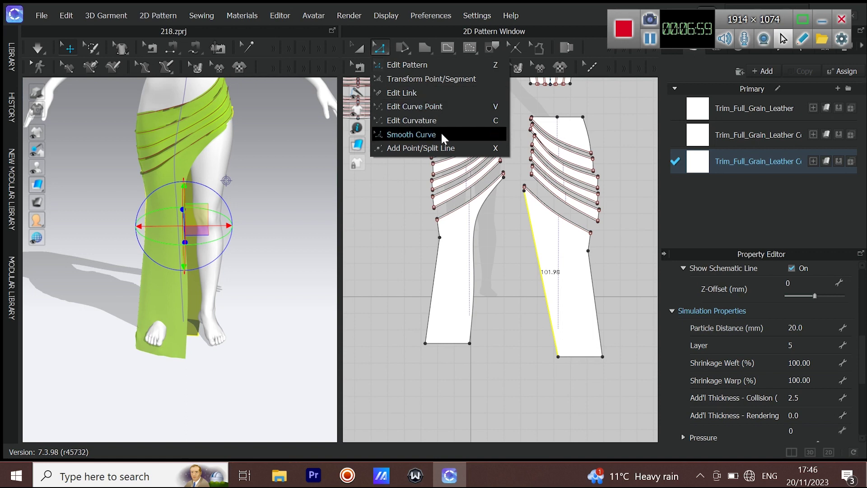
pyautogui.click(429, 145)
pyautogui.click(536, 253)
# Move the back panel's slit-side hem corner outward to widen the hem to about 47 cm, and simulate.
pyautogui.click(379, 47)
pyautogui.click(398, 64)
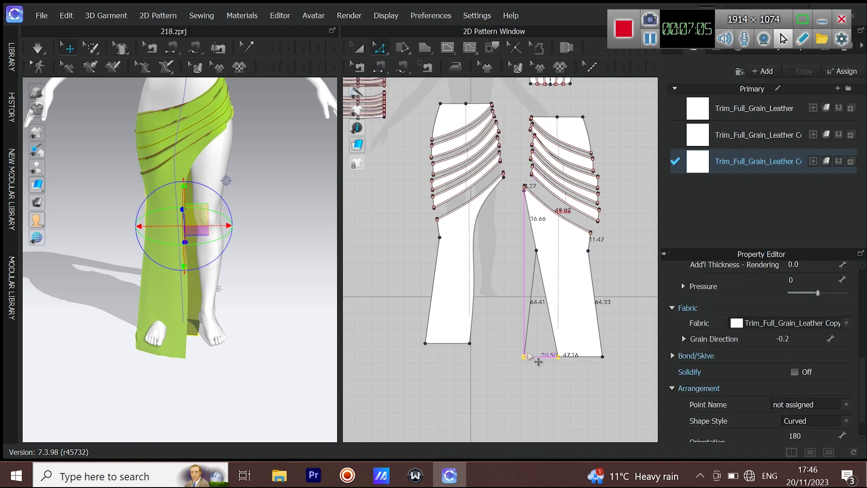
pyautogui.moveTo(526, 355); pyautogui.dragTo(524, 356)
pyautogui.press('space')
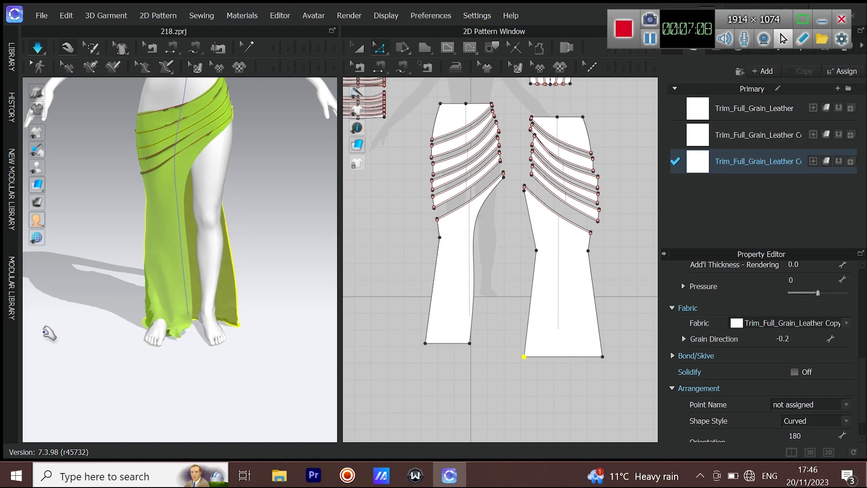
# Pull the lower skirt panels' hems into place around the legs in the simulation.
pyautogui.moveTo(126, 317); pyautogui.dragTo(82, 317, button='right')
pyautogui.click(170, 324)
pyautogui.moveTo(170, 323); pyautogui.dragTo(199, 321, button='right')
pyautogui.moveTo(206, 320); pyautogui.dragTo(78, 186)
pyautogui.moveTo(181, 334); pyautogui.dragTo(249, 341, button='right')
pyautogui.moveTo(175, 345); pyautogui.dragTo(190, 354)
pyautogui.moveTo(199, 359); pyautogui.dragTo(316, 361, button='right')
pyautogui.moveTo(181, 364); pyautogui.dragTo(170, 372)
pyautogui.moveTo(131, 375); pyautogui.dragTo(186, 397, button='right')
# Lower the hems of the front and back lower skirt panels together by about 8 cm and simulate the result.
pyautogui.moveTo(407, 297); pyautogui.dragTo(727, 412)
pyautogui.moveTo(442, 344); pyautogui.dragTo(441, 358)
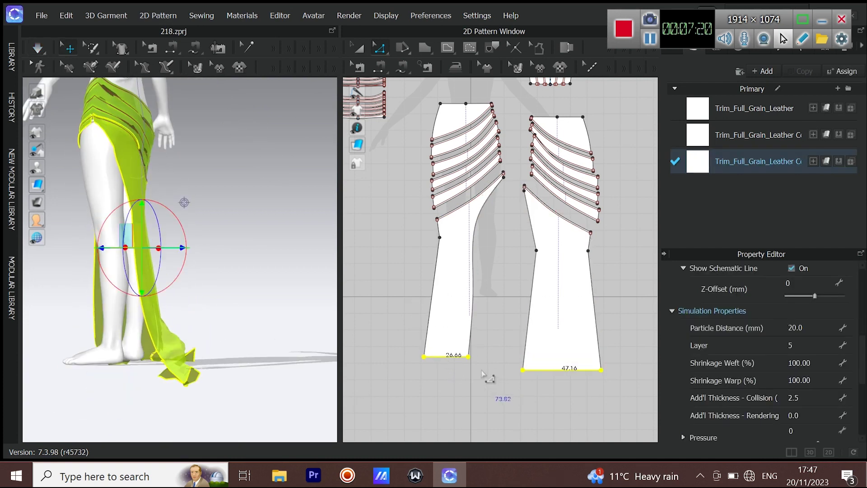
pyautogui.moveTo(208, 338); pyautogui.dragTo(248, 362, button='right')
pyautogui.press('space')
pyautogui.moveTo(93, 336); pyautogui.dragTo(135, 340, button='right')
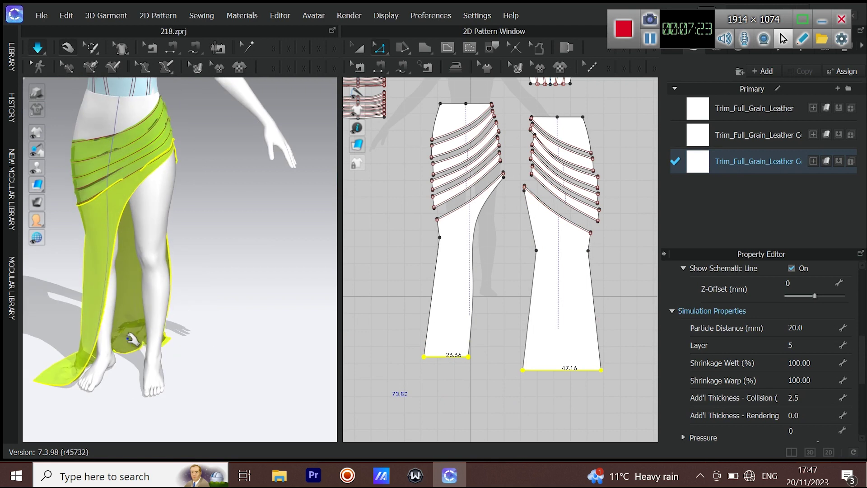
# Pull the lengthened front and back hems outward in the simulation to spread the cloth around the feet.
pyautogui.moveTo(106, 322); pyautogui.dragTo(158, 392)
pyautogui.moveTo(157, 391); pyautogui.dragTo(190, 315, button='right')
pyautogui.click(190, 316)
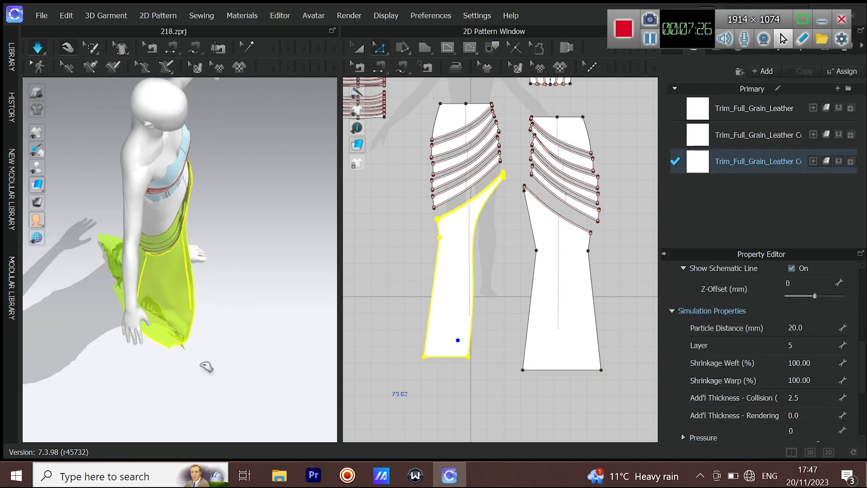
pyautogui.moveTo(237, 349); pyautogui.dragTo(128, 287, button='right')
pyautogui.click(129, 287)
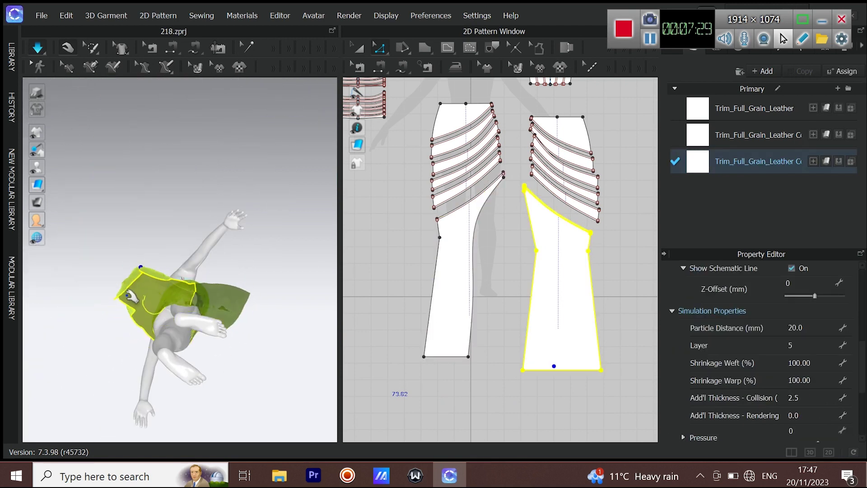
pyautogui.moveTo(113, 312); pyautogui.dragTo(95, 335)
pyautogui.moveTo(166, 324); pyautogui.dragTo(147, 302, button='right')
pyautogui.moveTo(147, 302); pyautogui.dragTo(239, 213, button='middle')
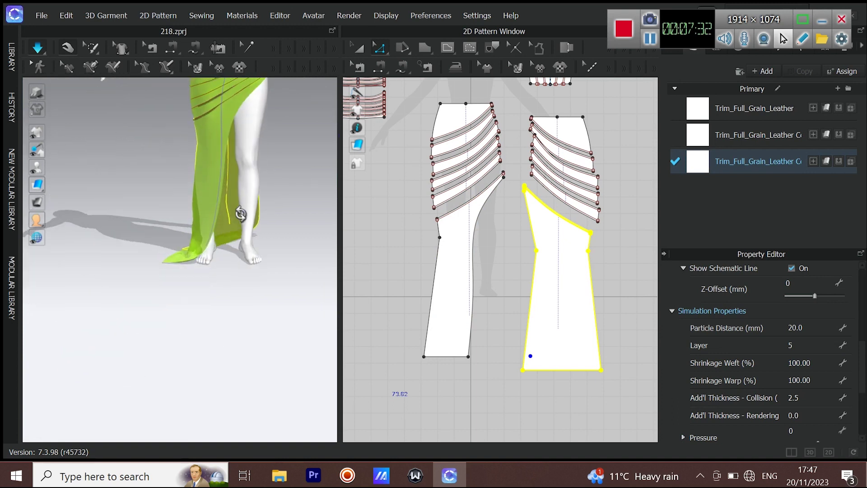
# Move the front lower panel's slit-side hem corner outward and slightly down to widen the hem to about 44 cm.
pyautogui.click(379, 45)
pyautogui.click(394, 363)
pyautogui.moveTo(468, 356); pyautogui.dragTo(496, 354)
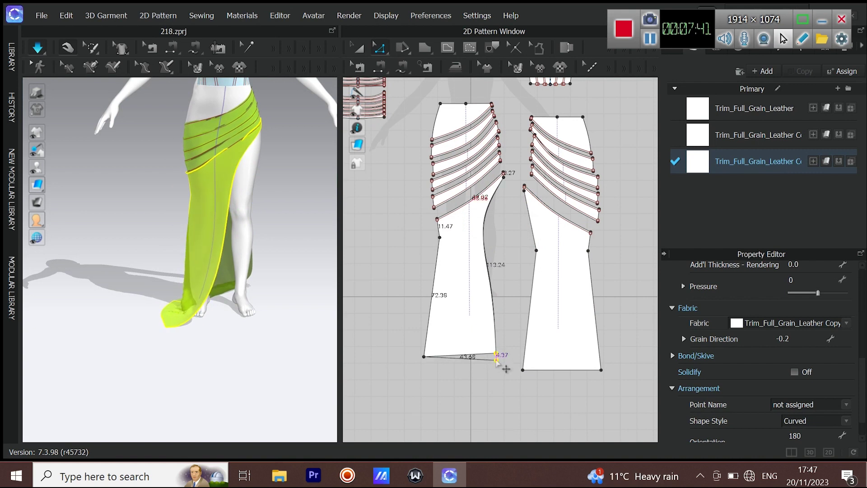
pyautogui.click(561, 325)
# Increase the back lower panel's hem length in both directions and pull the widened hem into place in 3D.
pyautogui.click(561, 370)
pyautogui.rightClick(562, 369)
pyautogui.click(601, 176)
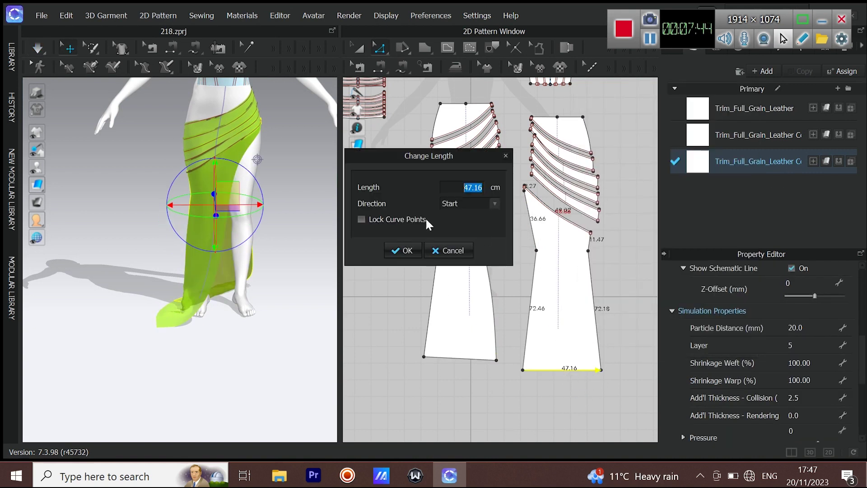
pyautogui.click(448, 215)
pyautogui.click(405, 250)
pyautogui.moveTo(235, 298); pyautogui.dragTo(196, 302, button='right')
pyautogui.moveTo(137, 294); pyautogui.dragTo(137, 306)
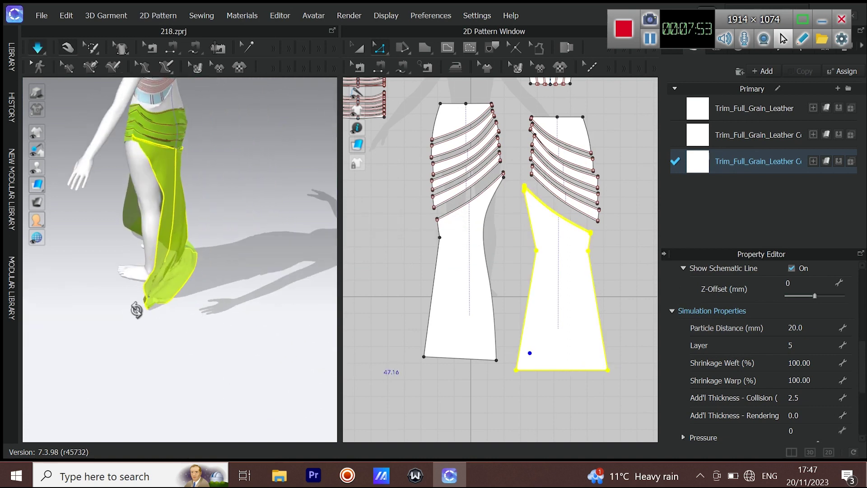
pyautogui.moveTo(140, 306); pyautogui.dragTo(158, 305, button='right')
# Move the middle point of the back lower panel's slit edge outward and simulate the wider shape.
pyautogui.moveTo(547, 292); pyautogui.dragTo(533, 292, button='middle')
pyautogui.click(519, 251)
pyautogui.moveTo(518, 249)
pyautogui.mouseDown()
pyautogui.moveTo(503, 250)
pyautogui.moveTo(511, 249)
pyautogui.mouseUp()
pyautogui.click(494, 249)
pyautogui.moveTo(111, 242); pyautogui.dragTo(213, 248, button='right')
pyautogui.press('space')
pyautogui.moveTo(213, 248); pyautogui.dragTo(230, 288, button='middle')
pyautogui.press('space')
# Simulate again and pull the top back skirt piece down at the waist.
pyautogui.moveTo(212, 199)
pyautogui.mouseDown(button='right')
pyautogui.moveTo(186, 188)
pyautogui.moveTo(221, 190)
pyautogui.mouseUp(button='right')
pyautogui.moveTo(217, 192); pyautogui.dragTo(209, 232, button='middle')
pyautogui.scroll(4, 209, 232)
pyautogui.moveTo(209, 232); pyautogui.dragTo(261, 235, button='right')
pyautogui.moveTo(262, 234); pyautogui.dragTo(122, 307, button='middle')
pyautogui.moveTo(122, 307); pyautogui.dragTo(152, 312, button='right')
pyautogui.moveTo(150, 198); pyautogui.dragTo(160, 228, button='middle')
pyautogui.press('space')
pyautogui.moveTo(170, 224); pyautogui.dragTo(178, 397)
# Remove the outer half of the waist seam joining the back bodice to the top back skirt piece.
pyautogui.click(360, 67)
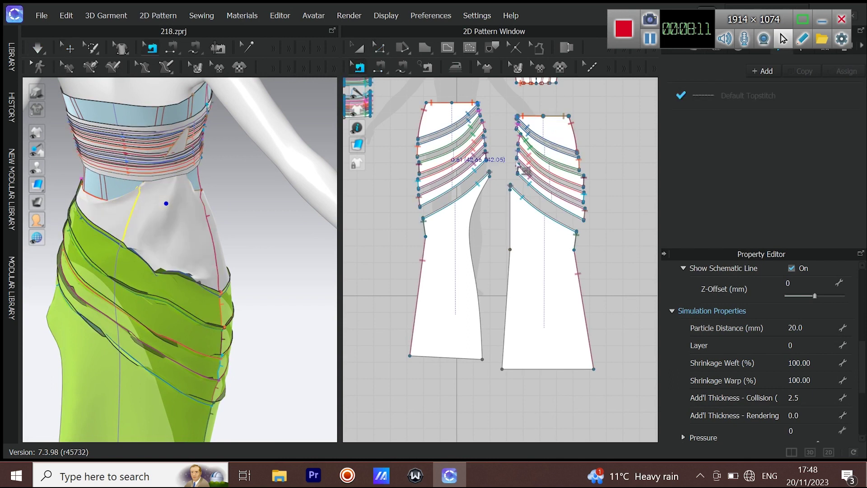
pyautogui.moveTo(544, 110); pyautogui.dragTo(469, 226, button='middle')
pyautogui.scroll(3, 469, 226)
pyautogui.click(481, 230)
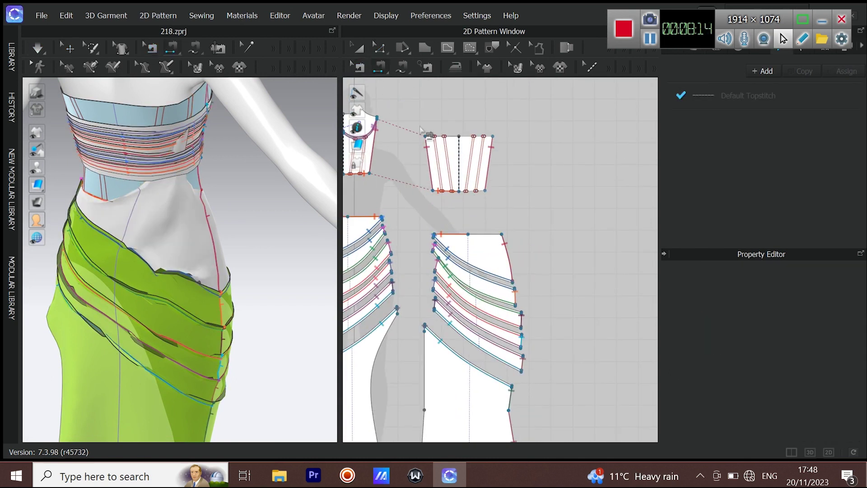
# Simulate the garment and pull the top back skirt piece smooth over the hips.
pyautogui.press('space')
pyautogui.moveTo(171, 218); pyautogui.dragTo(190, 316)
pyautogui.moveTo(212, 289); pyautogui.dragTo(190, 275, button='right')
pyautogui.moveTo(189, 275); pyautogui.dragTo(219, 221, button='middle')
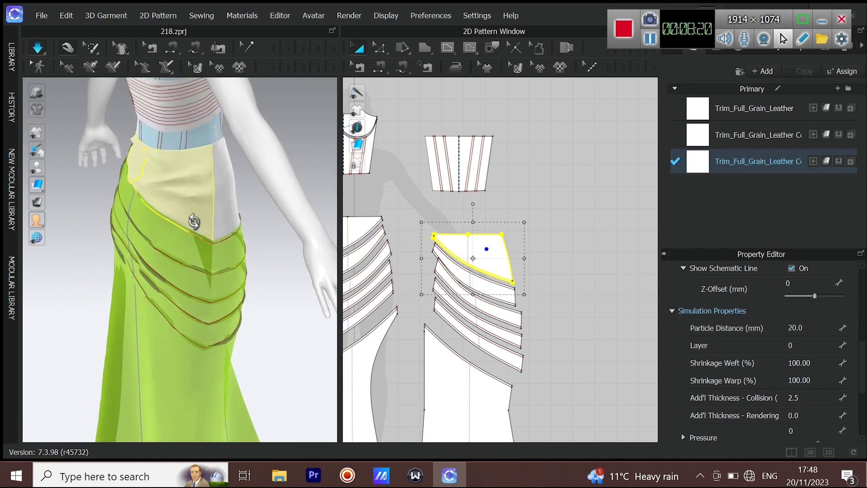
pyautogui.moveTo(219, 221); pyautogui.dragTo(108, 216, button='right')
# Select all the garment patterns and move them together off the avatar silhouette to free up space.
pyautogui.click(379, 67)
pyautogui.click(375, 257)
pyautogui.scroll(-5, 452, 285)
pyautogui.scroll(-2, 264, 247)
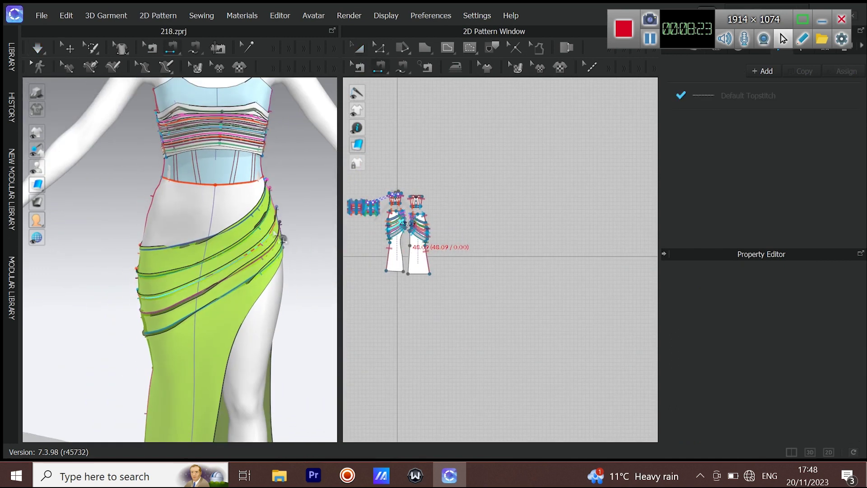
pyautogui.click(358, 48)
pyautogui.moveTo(365, 220); pyautogui.dragTo(431, 246, button='right')
pyautogui.scroll(-3, 299, 256)
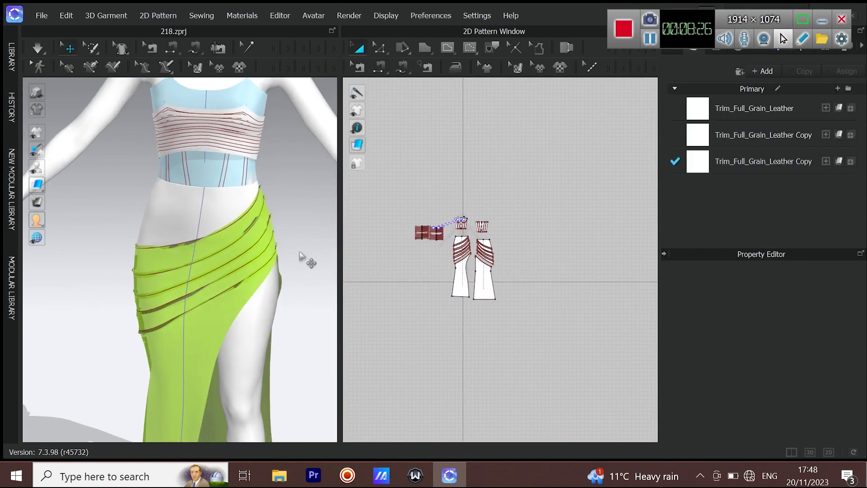
pyautogui.moveTo(396, 186); pyautogui.dragTo(509, 320)
pyautogui.moveTo(465, 275); pyautogui.dragTo(416, 265)
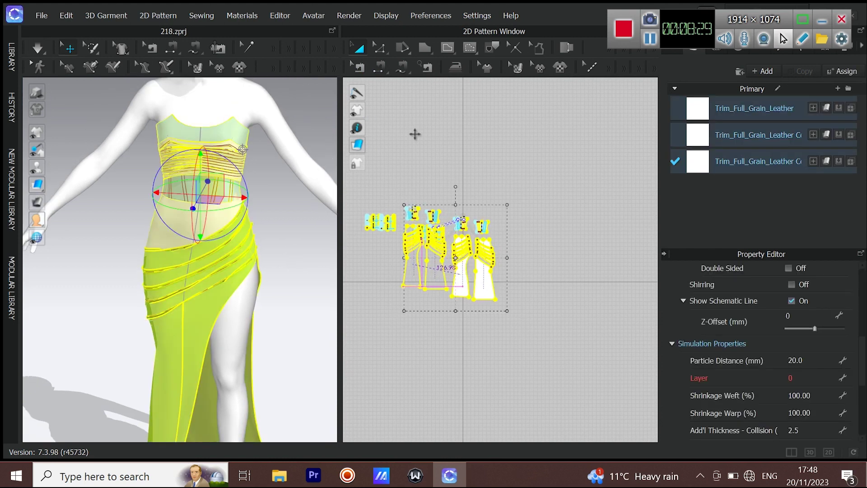
# Create a rectangular pattern about 89 cm wide and 129 cm tall over the avatar silhouette beside the skirt patterns.
pyautogui.click(422, 47)
pyautogui.moveTo(459, 93); pyautogui.dragTo(459, 93)
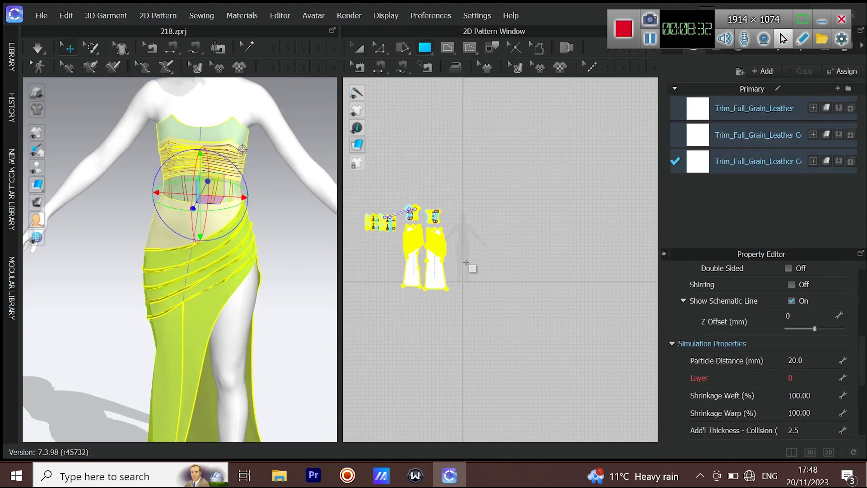
pyautogui.scroll(4, 468, 261)
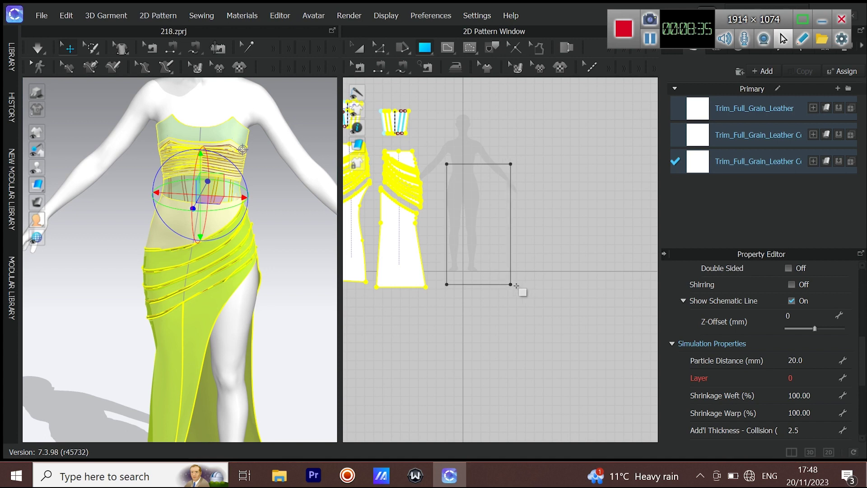
pyautogui.scroll(-3, 229, 258)
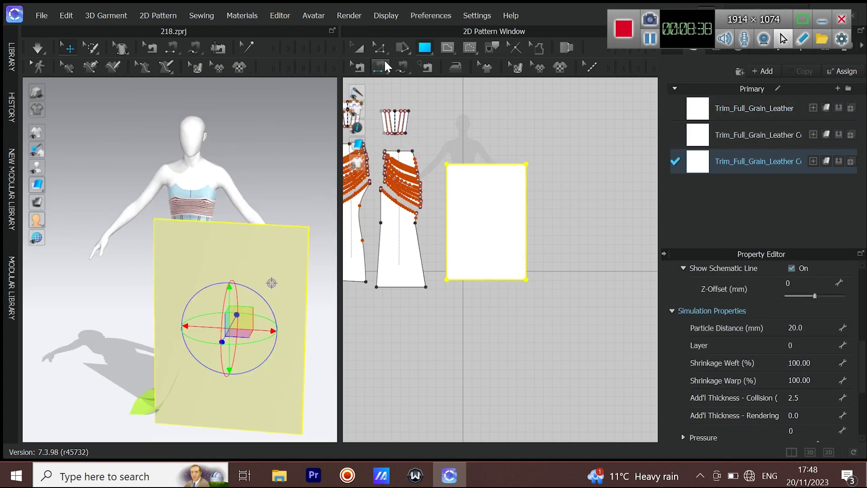
pyautogui.click(571, 319)
# Curve the rectangle's lower edge downward into a rounded arc about 98 cm long.
pyautogui.moveTo(381, 49); pyautogui.dragTo(413, 121)
pyautogui.click(413, 121)
pyautogui.moveTo(486, 280); pyautogui.dragTo(482, 308)
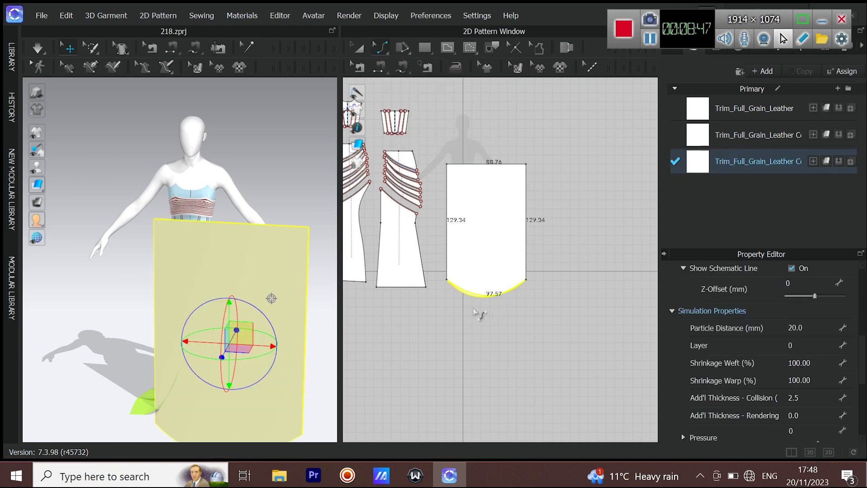
pyautogui.scroll(-2, 294, 245)
# Select both vertical side edges of the new pattern and open their line-editing options.
pyautogui.moveTo(381, 47); pyautogui.dragTo(402, 69)
pyautogui.click(448, 187)
pyautogui.click(450, 187)
pyautogui.rightClick(524, 186)
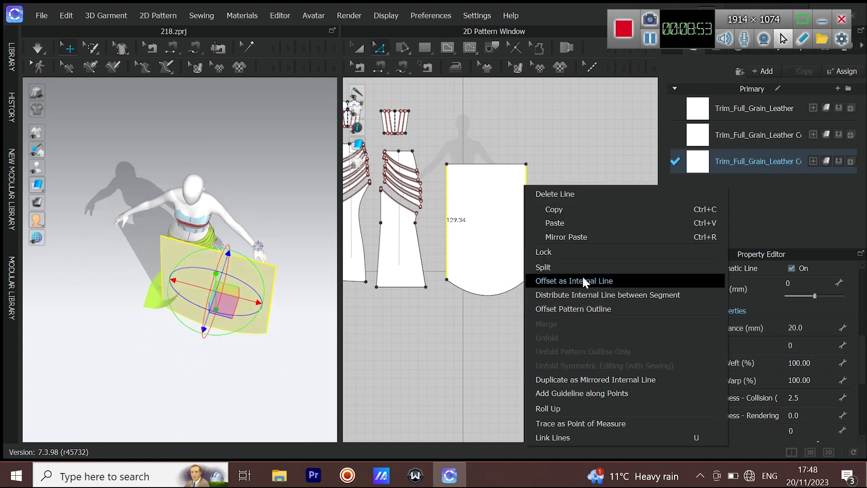
# Distribute 14 internal lines at 6.50 cm offsets between the two side edges of the large panel.
pyautogui.click(583, 294)
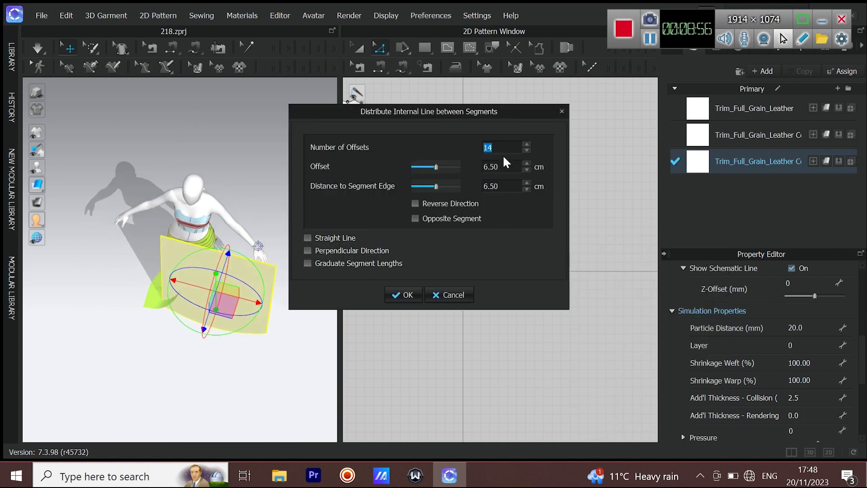
pyautogui.moveTo(496, 119); pyautogui.dragTo(321, 108)
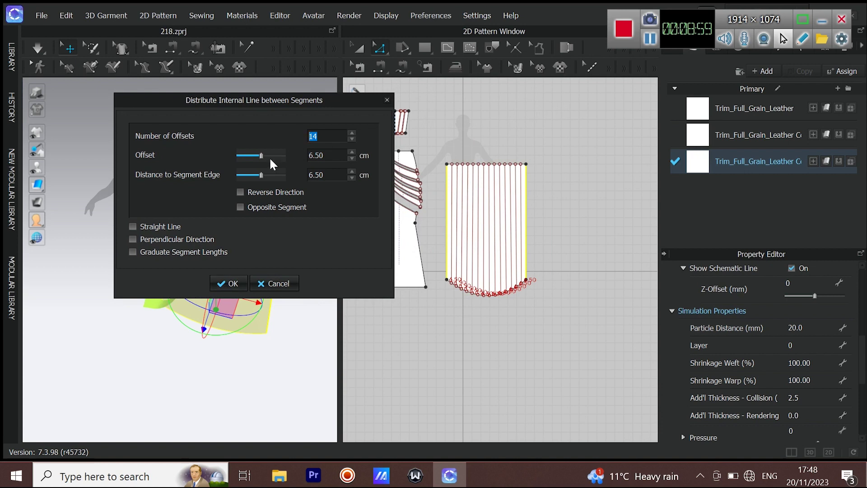
pyautogui.click(228, 283)
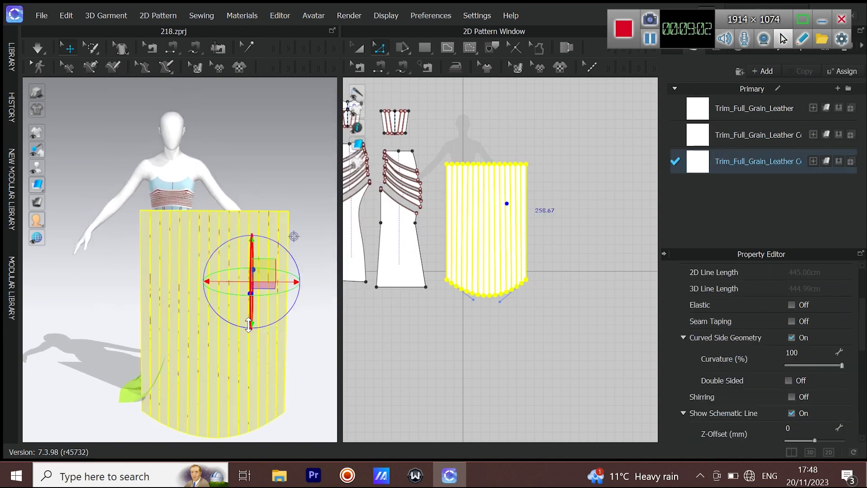
# Turn the lined panel in 3D so it stands edge-on beside the avatar's left hip.
pyautogui.moveTo(277, 294)
pyautogui.mouseDown()
pyautogui.moveTo(307, 270)
pyautogui.moveTo(275, 283)
pyautogui.mouseUp()
pyautogui.moveTo(276, 289)
pyautogui.mouseDown(button='right')
pyautogui.moveTo(240, 328)
pyautogui.moveTo(181, 258)
pyautogui.moveTo(237, 258)
pyautogui.moveTo(180, 251)
pyautogui.moveTo(212, 304)
pyautogui.moveTo(265, 283)
pyautogui.mouseUp(button='right')
pyautogui.scroll(5, 217, 309)
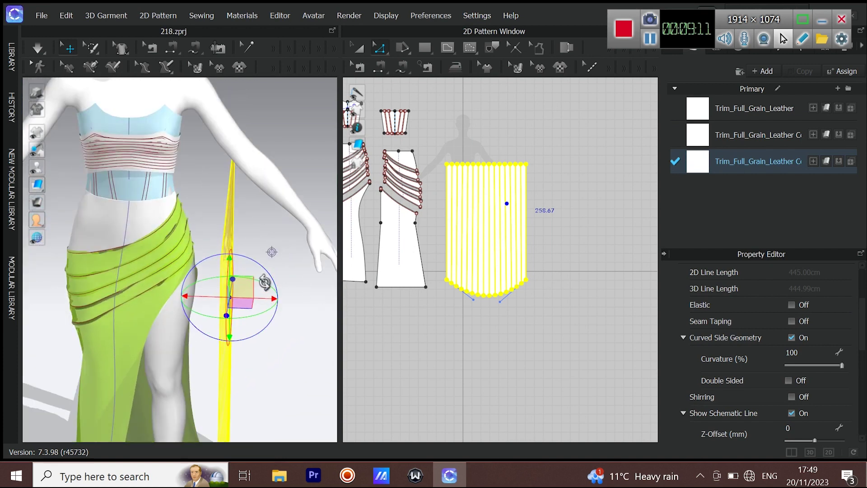
pyautogui.moveTo(258, 278); pyautogui.dragTo(257, 323, button='middle')
pyautogui.moveTo(257, 323); pyautogui.dragTo(259, 312, button='right')
# Extend or trim all the panel's internal lines to the pattern outline, adding points where they meet it.
pyautogui.moveTo(420, 204); pyautogui.dragTo(477, 249, button='middle')
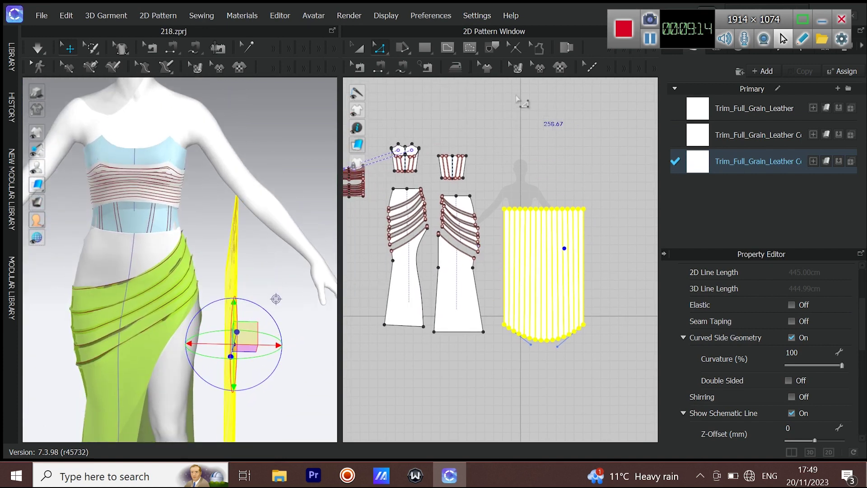
pyautogui.moveTo(578, 280); pyautogui.dragTo(567, 266, button='right')
pyautogui.click(508, 228)
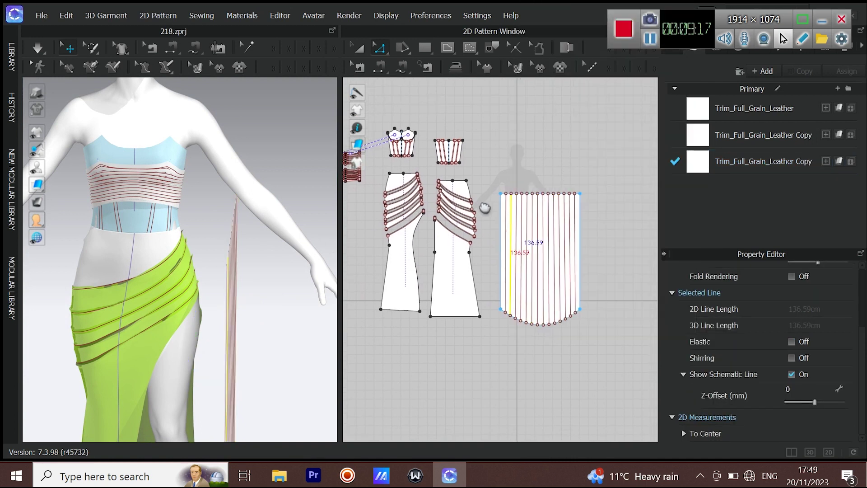
pyautogui.hotkey('ctrl', 'a')
pyautogui.rightClick(500, 205)
pyautogui.moveTo(566, 226)
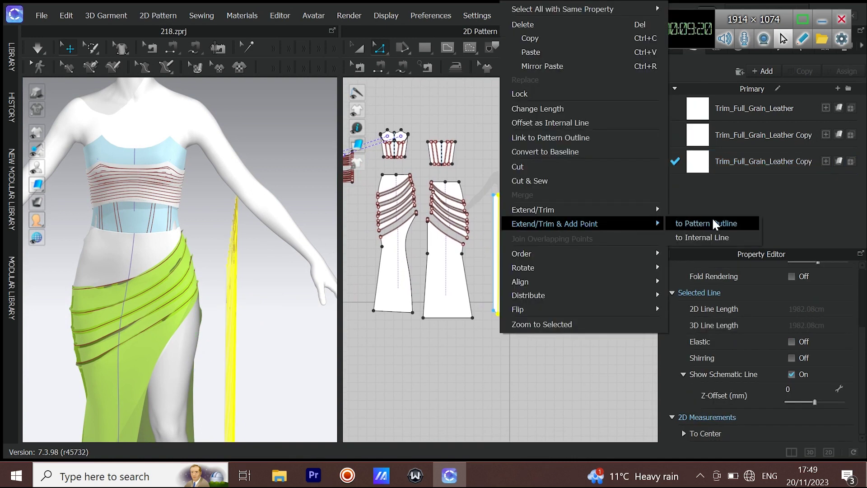
pyautogui.click(715, 222)
# Apply a Pleats Fold with knife pleats across all the panel's internal lines, choosing the number of internal lines per pleat.
pyautogui.click(137, 16)
pyautogui.moveTo(233, 84)
pyautogui.click(275, 97)
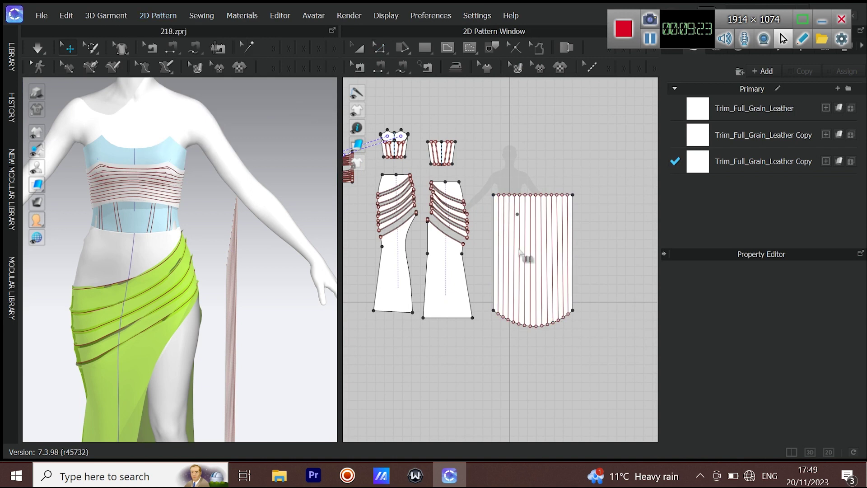
pyautogui.click(597, 236)
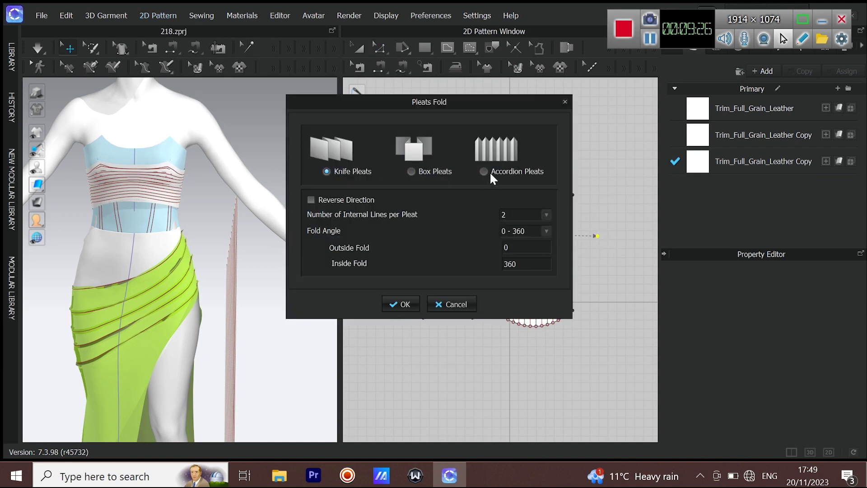
pyautogui.click(505, 216)
pyautogui.click(503, 235)
pyautogui.click(401, 305)
# Use Pleats Sewing to join the front skirt's waistline near the slit side to the panel's pleated top edge.
pyautogui.moveTo(145, 309); pyautogui.dragTo(167, 283, button='right')
pyautogui.moveTo(155, 226); pyautogui.dragTo(175, 237, button='right')
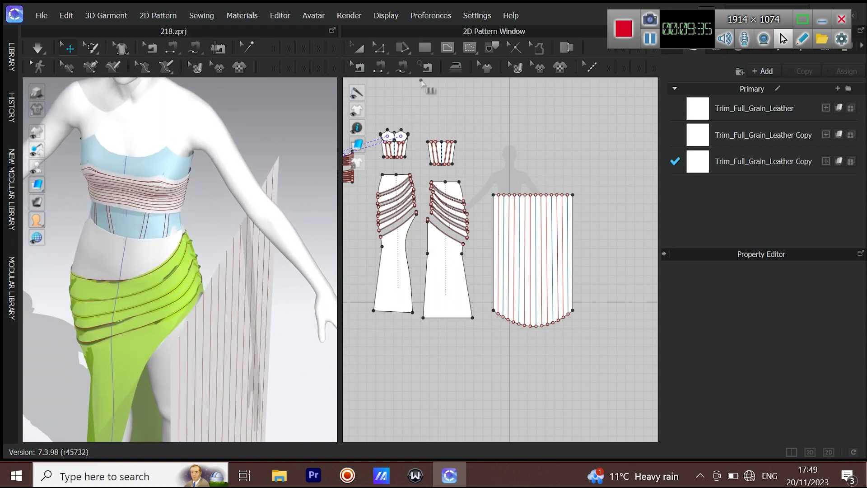
pyautogui.moveTo(419, 246); pyautogui.dragTo(425, 258, button='middle')
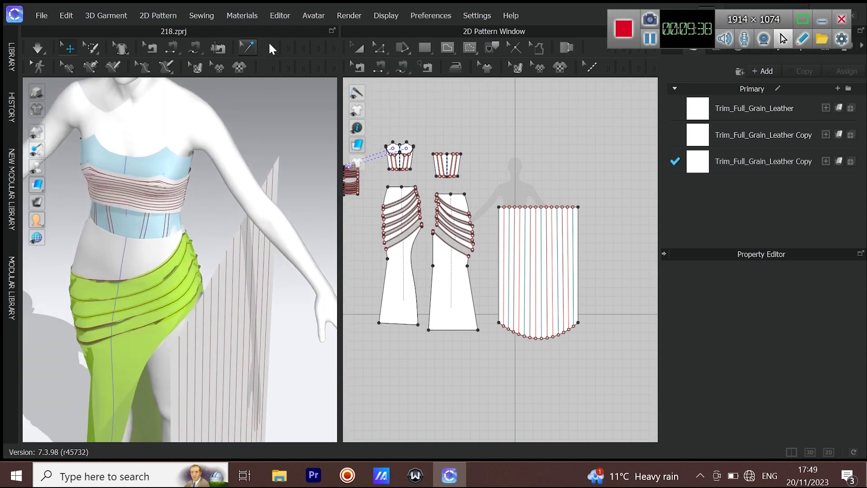
pyautogui.click(158, 15)
pyautogui.moveTo(172, 81)
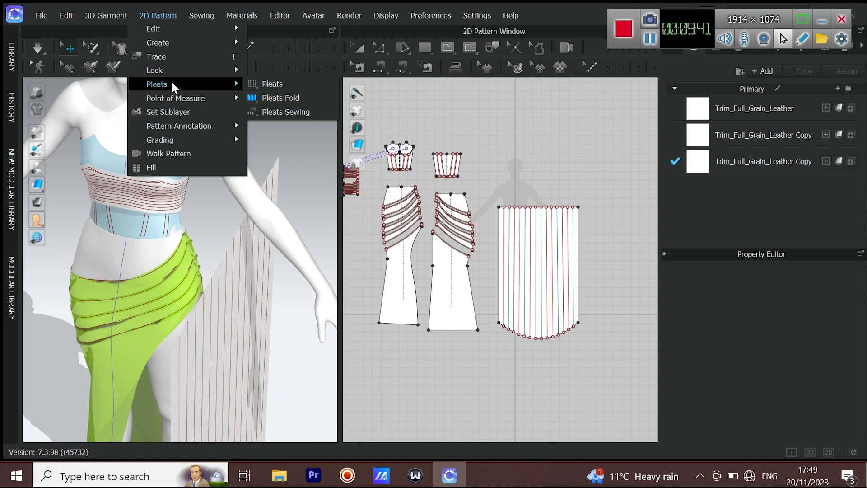
pyautogui.click(271, 110)
pyautogui.moveTo(254, 251); pyautogui.dragTo(240, 264, button='right')
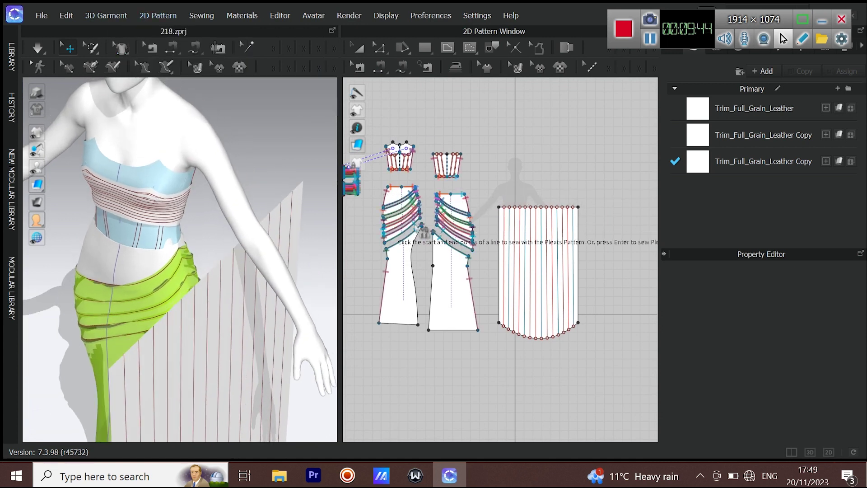
pyautogui.moveTo(408, 210); pyautogui.dragTo(430, 210, button='middle')
pyautogui.moveTo(116, 263); pyautogui.dragTo(85, 258, button='right')
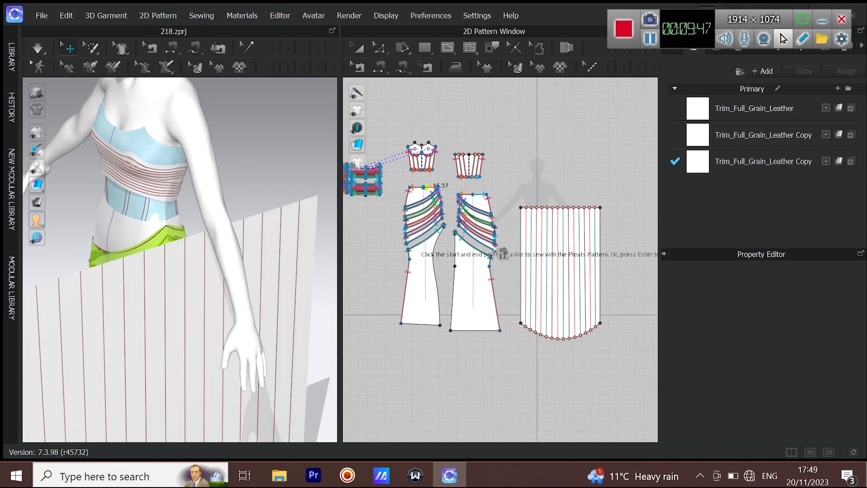
pyautogui.click(596, 211)
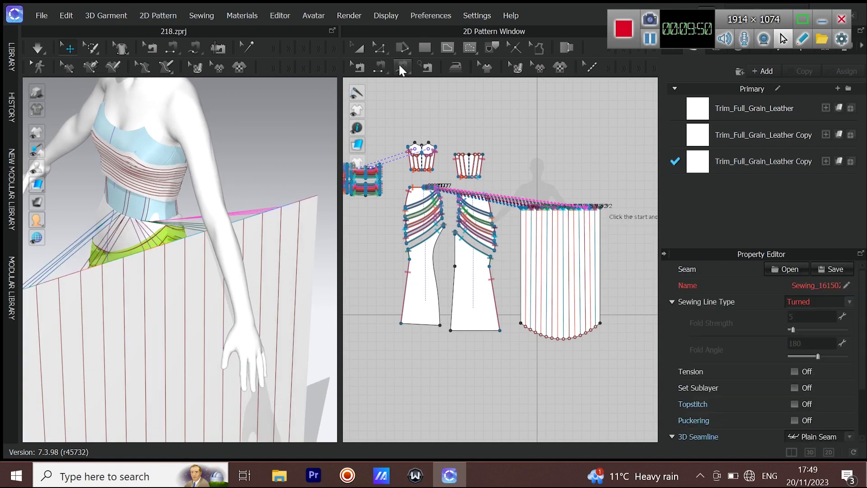
# Delete the sewing lines that connect the front skirt's waistline to the pleated panel.
pyautogui.press('b')
pyautogui.scroll(5, 434, 190)
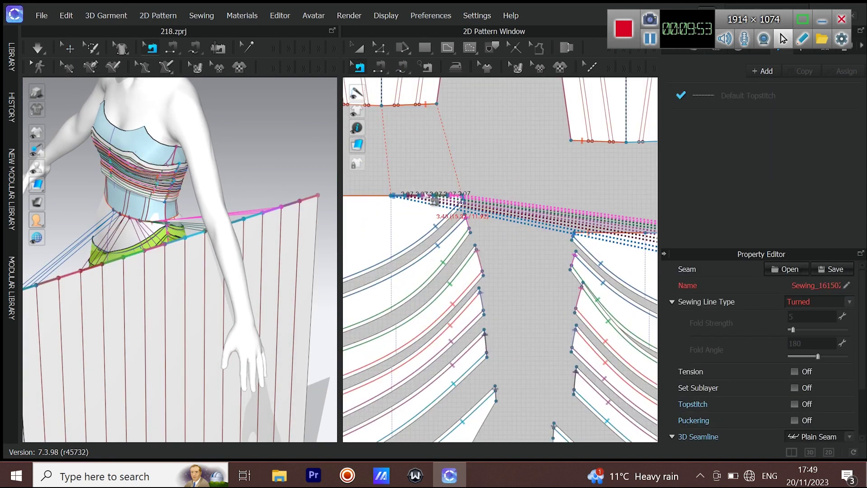
pyautogui.click(428, 195)
pyautogui.click(408, 196)
pyautogui.click(423, 220)
pyautogui.scroll(4, 409, 196)
pyautogui.click(424, 195)
pyautogui.click(449, 223)
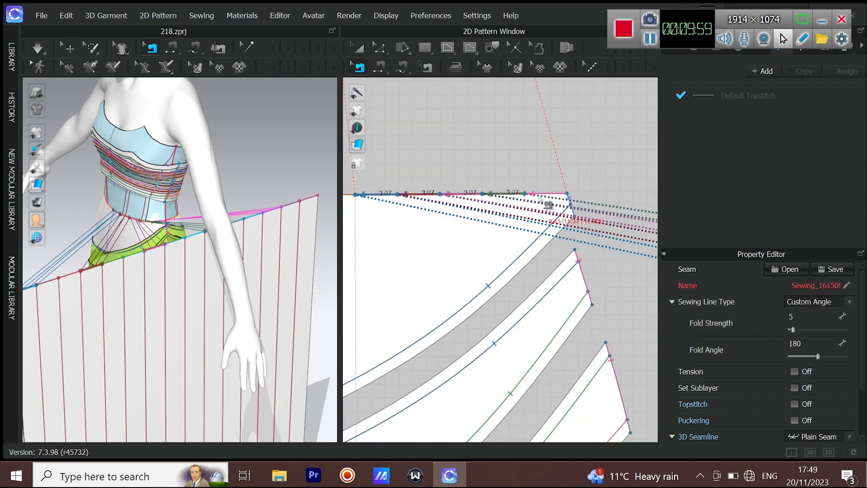
pyautogui.rightClick(464, 196)
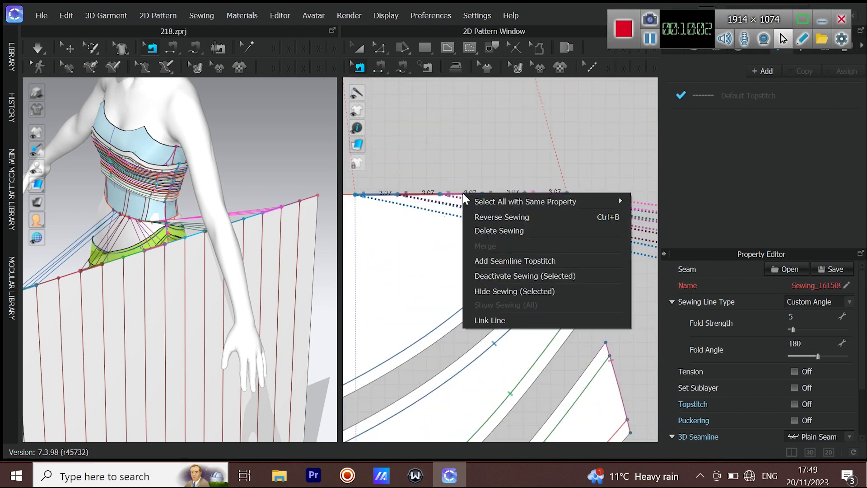
pyautogui.moveTo(445, 198); pyautogui.dragTo(449, 209, button='middle')
pyautogui.press('Delete')
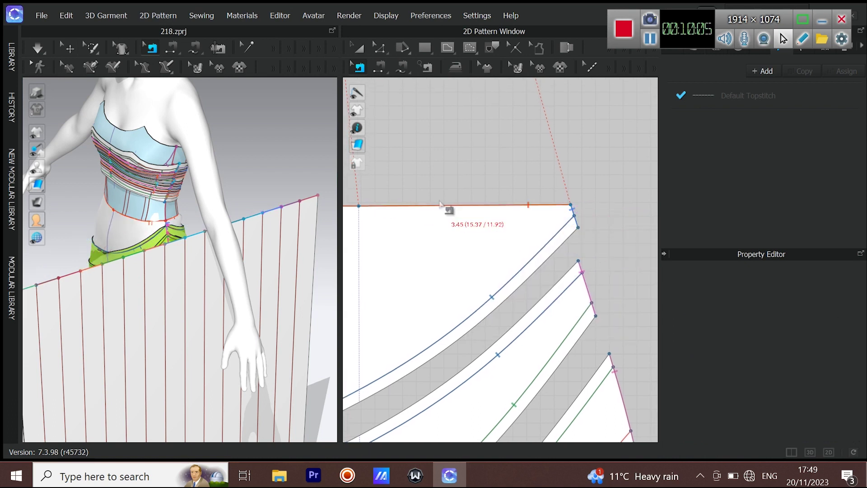
# Apply Strengthen to the pleated panel.
pyautogui.scroll(-5, 195, 270)
pyautogui.moveTo(195, 270); pyautogui.dragTo(271, 258, button='right')
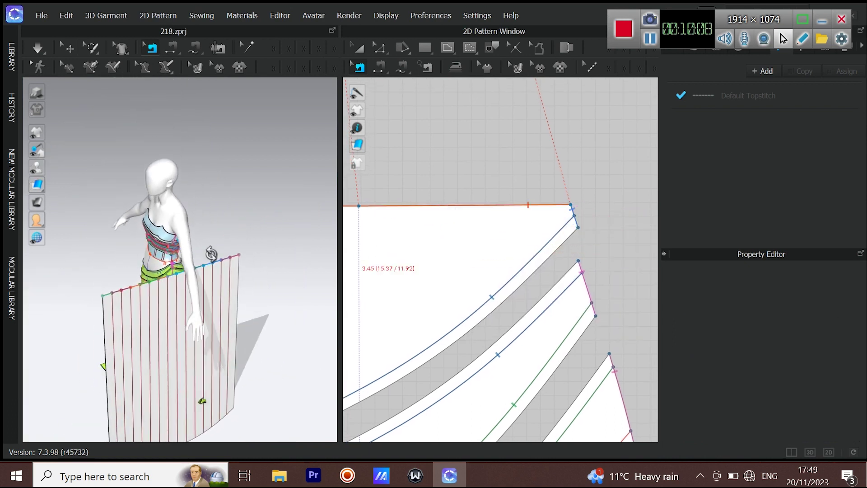
pyautogui.moveTo(212, 254); pyautogui.dragTo(199, 267, button='right')
pyautogui.scroll(-6, 570, 186)
pyautogui.click(360, 48)
pyautogui.click(143, 305)
pyautogui.rightClick(143, 306)
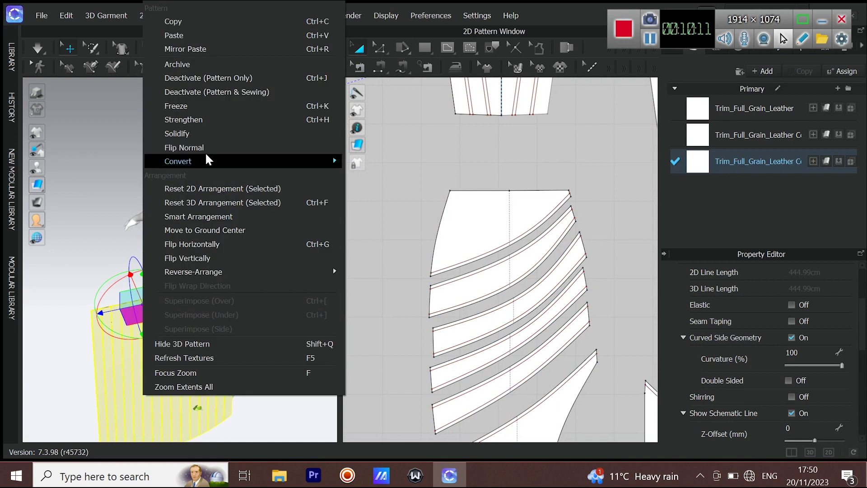
pyautogui.click(204, 120)
# Run the simulation briefly to form the panel's pleats, stop it, and inspect the drape around the avatar.
pyautogui.moveTo(208, 350); pyautogui.dragTo(199, 290, button='right')
pyautogui.press('space')
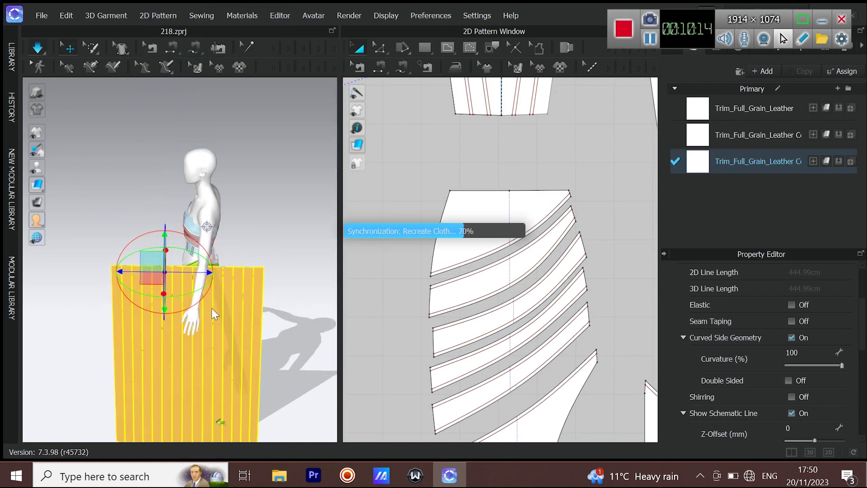
pyautogui.press('space')
pyautogui.moveTo(214, 309); pyautogui.dragTo(258, 308, button='right')
pyautogui.scroll(3, 218, 284)
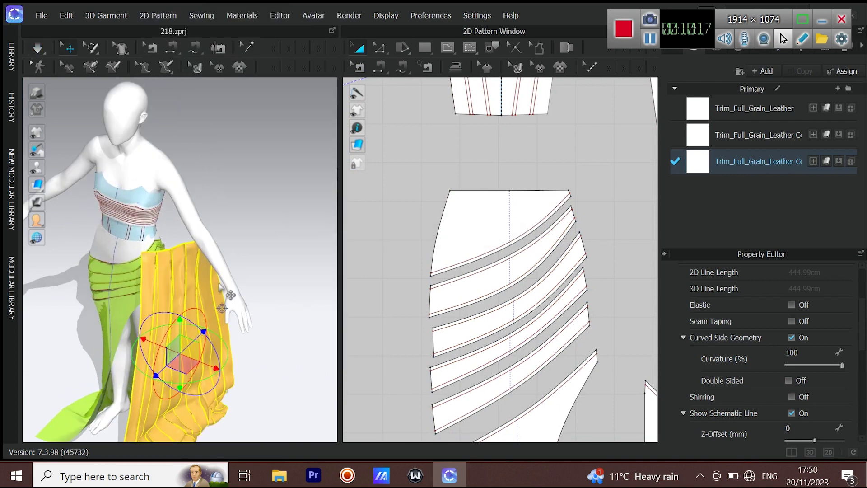
pyautogui.moveTo(219, 284); pyautogui.dragTo(250, 193, button='middle')
pyautogui.moveTo(226, 203); pyautogui.dragTo(252, 194, button='right')
pyautogui.moveTo(251, 194); pyautogui.dragTo(254, 278, button='middle')
pyautogui.moveTo(253, 278); pyautogui.dragTo(264, 257, button='right')
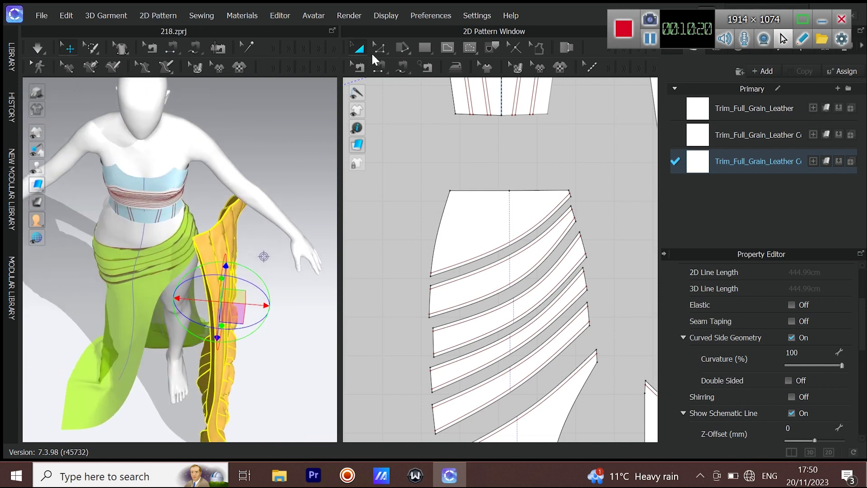
# Try to start a free sewing seam with the first segment at the corner of the pleated panel's top edge.
pyautogui.click(381, 68)
pyautogui.scroll(-8, 538, 226)
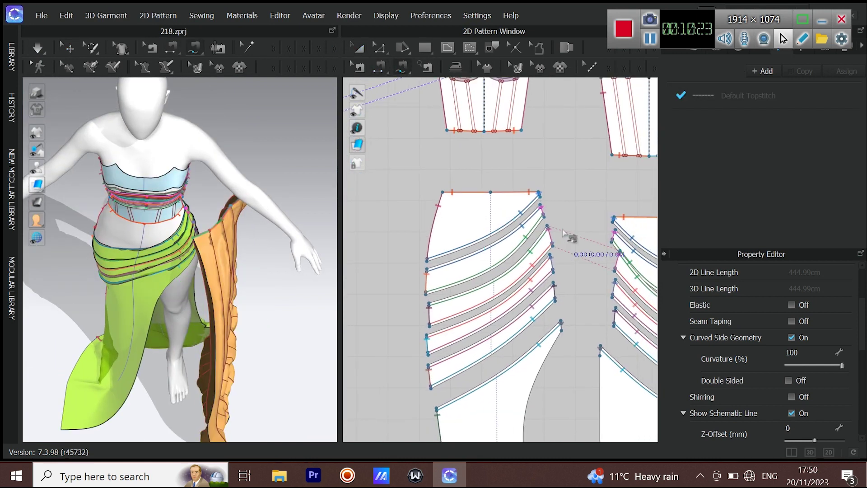
pyautogui.moveTo(300, 271); pyautogui.dragTo(242, 289, button='right')
pyautogui.moveTo(242, 288); pyautogui.dragTo(257, 298, button='middle')
pyautogui.scroll(2, 257, 299)
pyautogui.scroll(2, 257, 298)
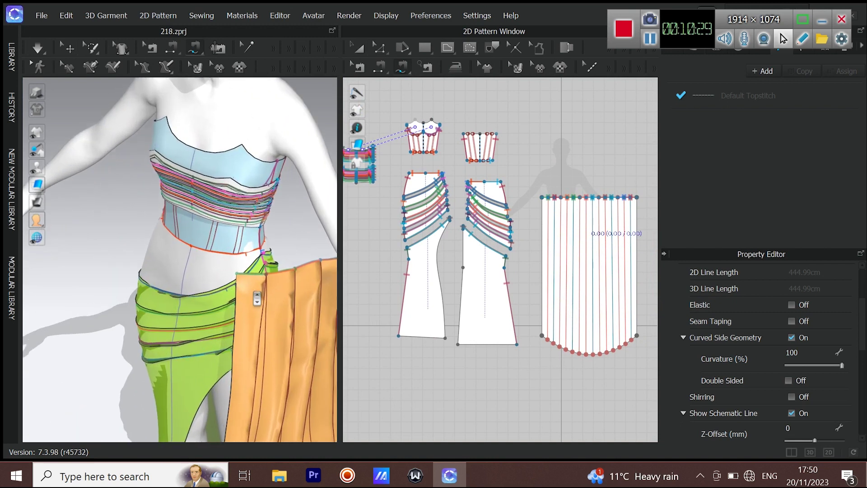
pyautogui.scroll(5, 561, 207)
pyautogui.click(486, 196)
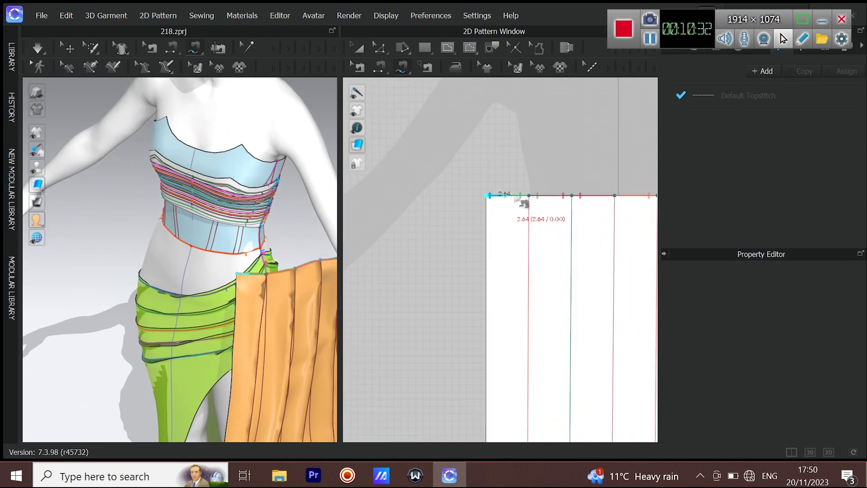
pyautogui.scroll(-6, 529, 195)
pyautogui.scroll(1, 546, 250)
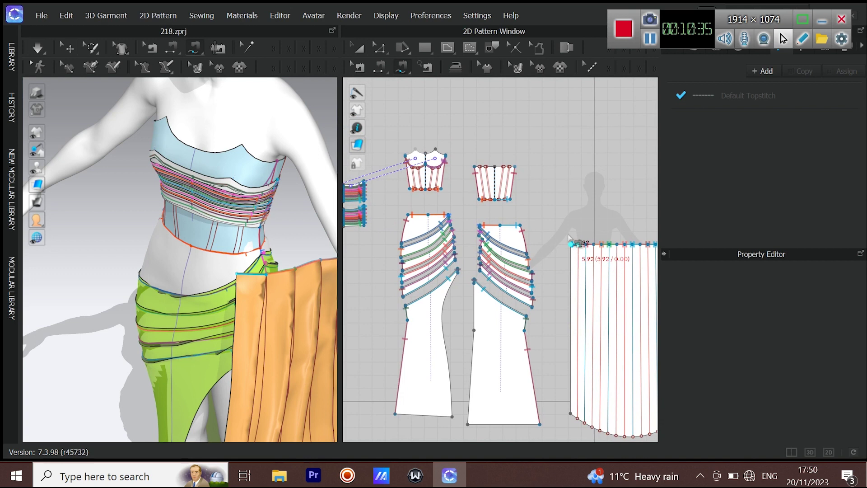
pyautogui.click(564, 237)
# Free-sew a pleat segment about 5.9 cm long from the panel's top edge to the slit-side end of the front skirt's waistline.
pyautogui.moveTo(564, 237); pyautogui.dragTo(530, 230, button='middle')
pyautogui.scroll(5, 596, 240)
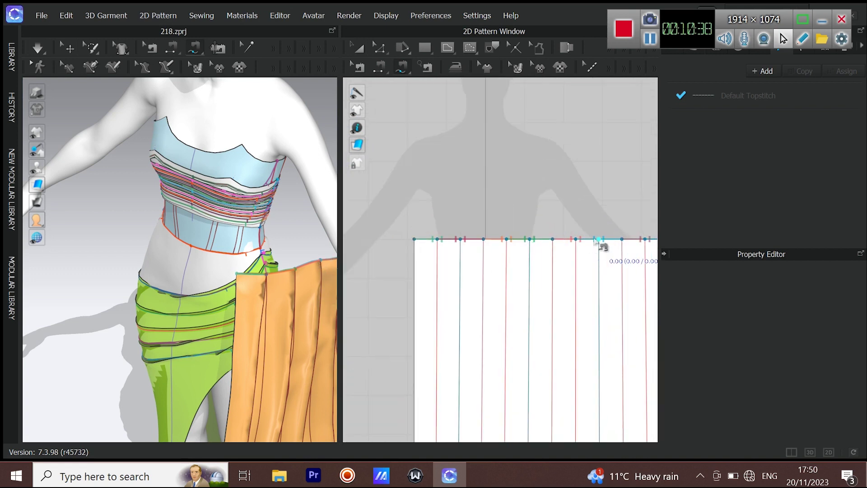
pyautogui.scroll(-5, 566, 245)
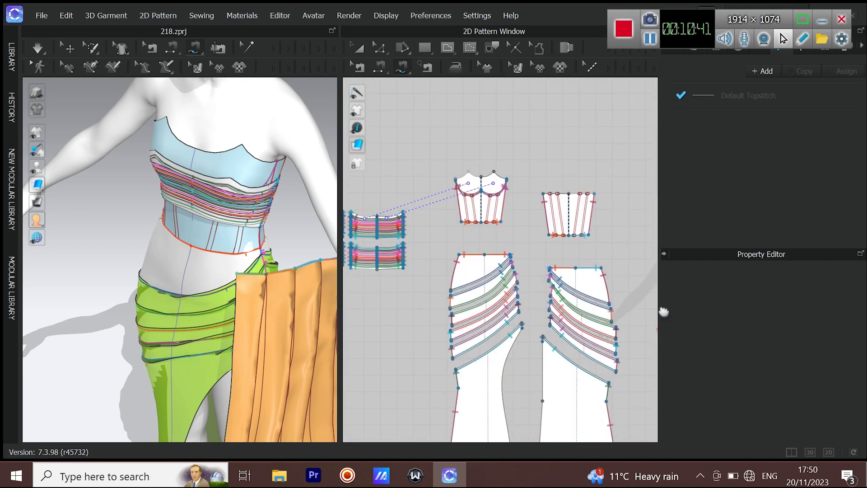
pyautogui.scroll(5, 526, 268)
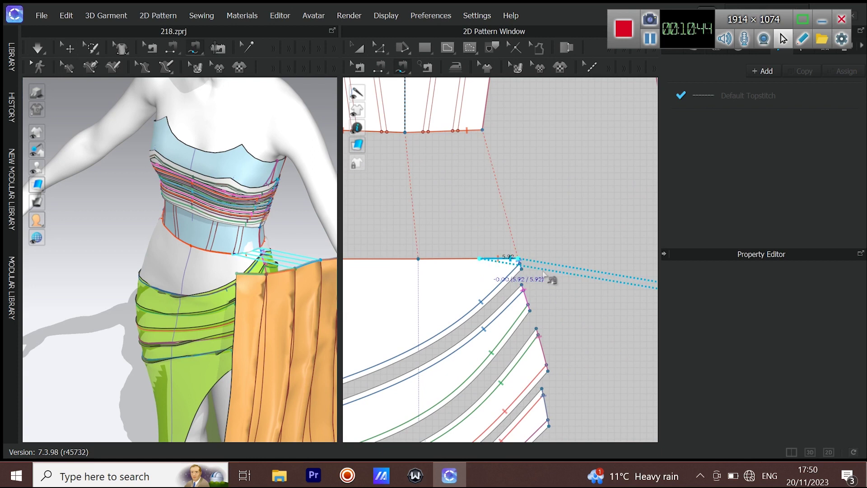
pyautogui.click(542, 273)
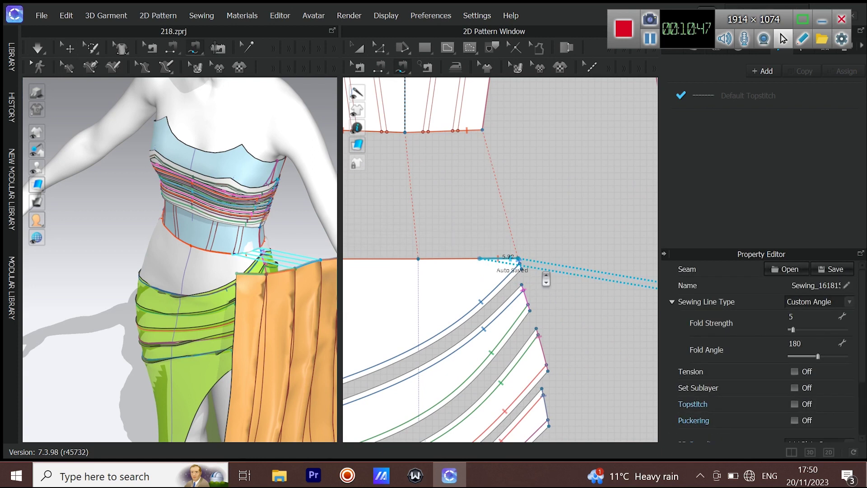
# Free-sew the next pleat segment of the panel's top edge to the front skirt's waistline beside the first pleat seam.
pyautogui.scroll(-3, 538, 280)
pyautogui.moveTo(537, 283); pyautogui.dragTo(386, 205, button='middle')
pyautogui.scroll(4, 604, 253)
pyautogui.scroll(-3, 623, 258)
pyautogui.moveTo(622, 257); pyautogui.dragTo(511, 266, button='middle')
pyautogui.scroll(3, 510, 266)
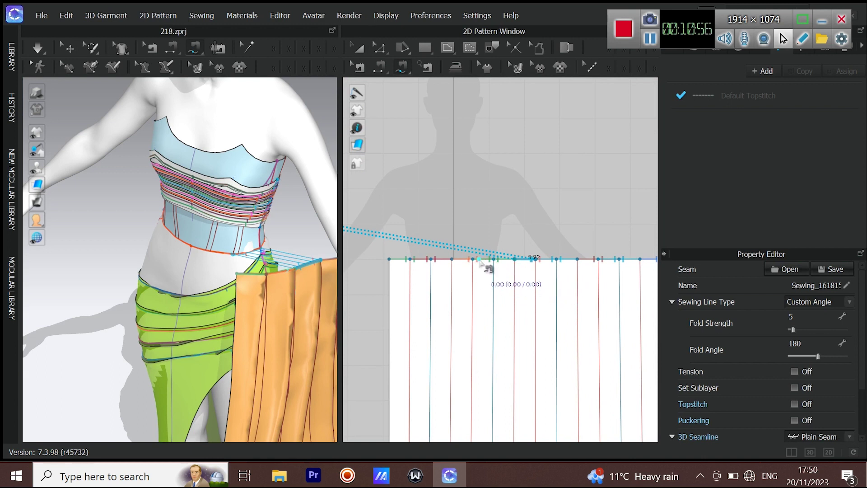
pyautogui.click(494, 259)
pyautogui.click(473, 259)
pyautogui.scroll(-3, 461, 277)
pyautogui.moveTo(462, 277); pyautogui.dragTo(677, 305, button='middle')
pyautogui.moveTo(593, 302); pyautogui.dragTo(640, 312, button='middle')
pyautogui.scroll(1, 462, 250)
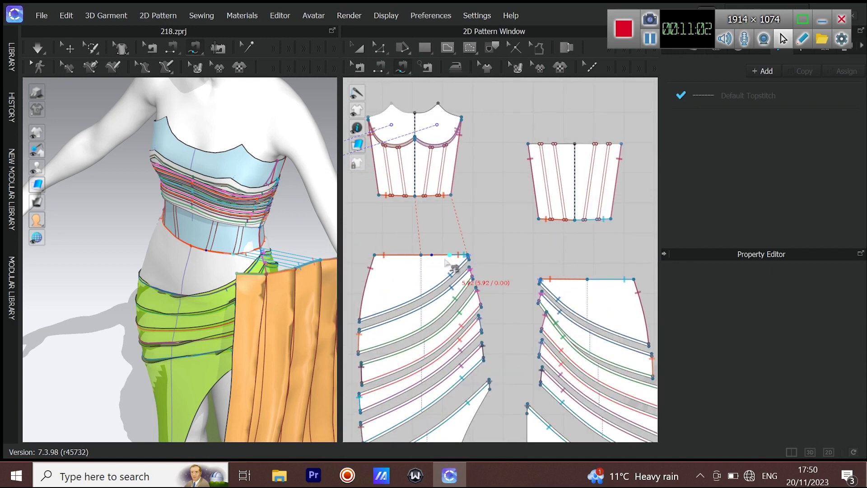
pyautogui.scroll(3, 439, 260)
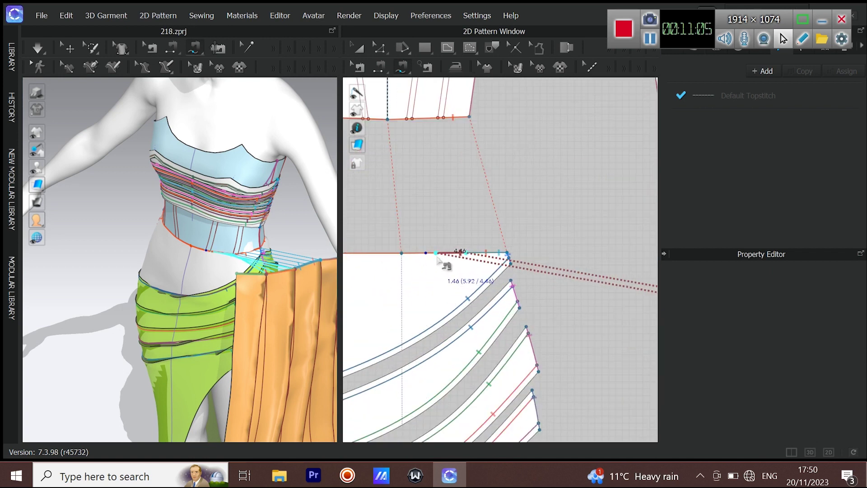
pyautogui.click(437, 258)
# Free-sew the pleat segment at the near corner of the panel's top edge to the front waistline up to its centre point.
pyautogui.scroll(-4, 571, 293)
pyautogui.moveTo(571, 293); pyautogui.dragTo(266, 215, button='middle')
pyautogui.click(561, 267)
pyautogui.click(549, 267)
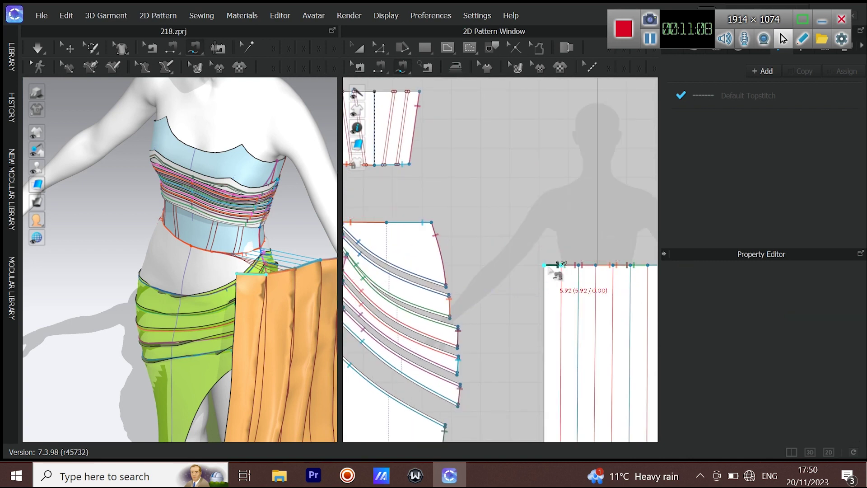
pyautogui.scroll(-3, 547, 268)
pyautogui.scroll(3, 478, 267)
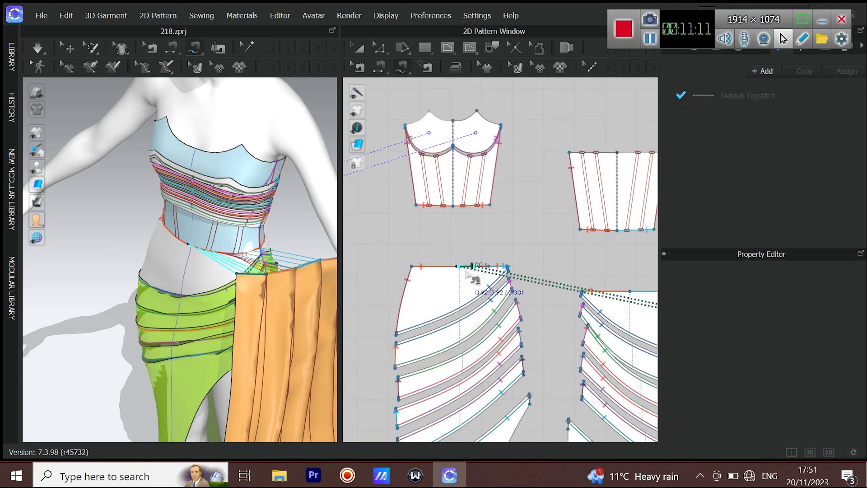
pyautogui.click(465, 272)
# Adjust the ends of the second and third pleat seams on the front waistline to meet their neighbouring seams.
pyautogui.scroll(3, 511, 268)
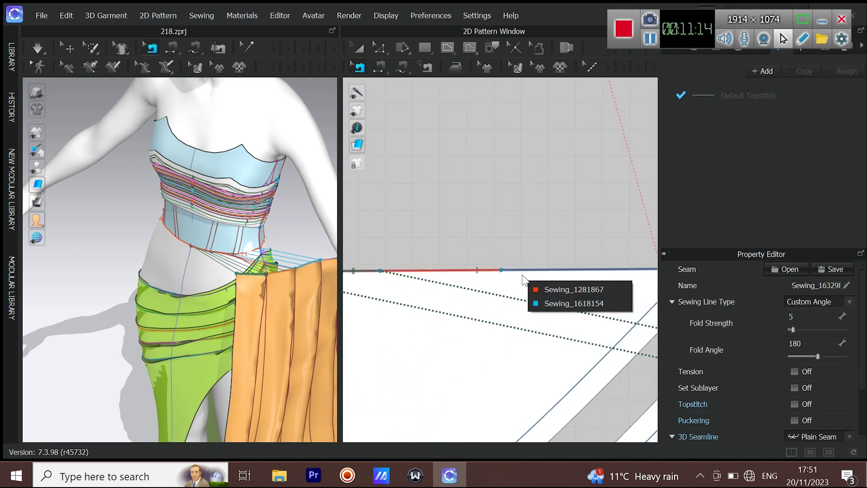
pyautogui.click(548, 303)
pyautogui.click(496, 271)
pyautogui.click(512, 297)
pyautogui.moveTo(483, 271); pyautogui.dragTo(507, 271)
pyautogui.scroll(-3, 533, 293)
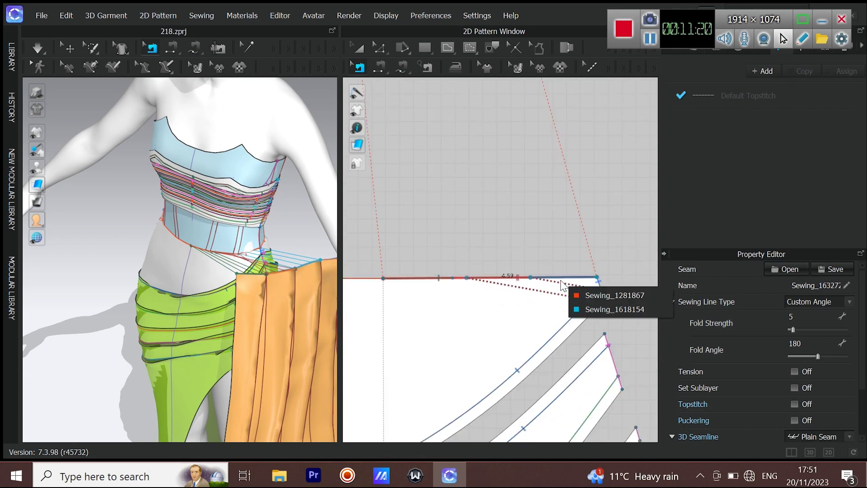
pyautogui.click(588, 311)
pyautogui.scroll(4, 457, 280)
pyautogui.click(447, 278)
pyautogui.click(470, 306)
pyautogui.moveTo(430, 278); pyautogui.dragTo(452, 280)
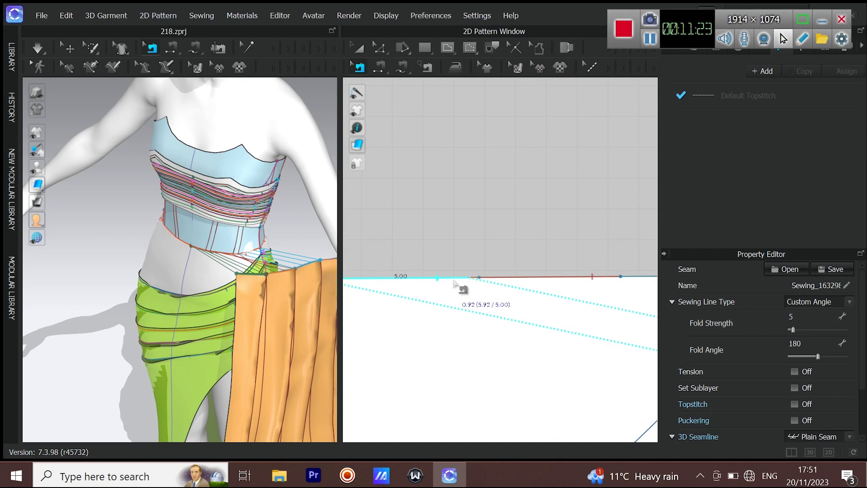
# Check the pleat seam on the front waistline and how the panel connects to the skirt around the avatar.
pyautogui.moveTo(337, 209); pyautogui.dragTo(149, 258, button='right')
pyautogui.click(584, 277)
pyautogui.click(589, 300)
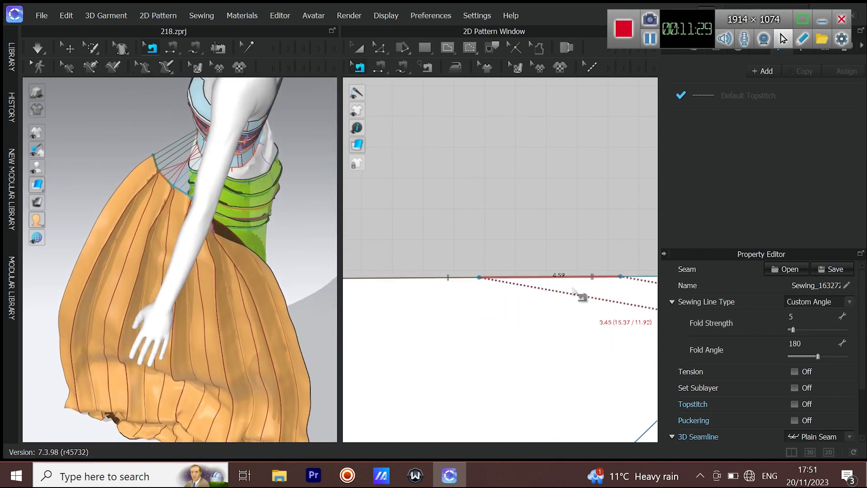
pyautogui.click(558, 277)
pyautogui.rightClick(574, 307)
pyautogui.click(572, 298)
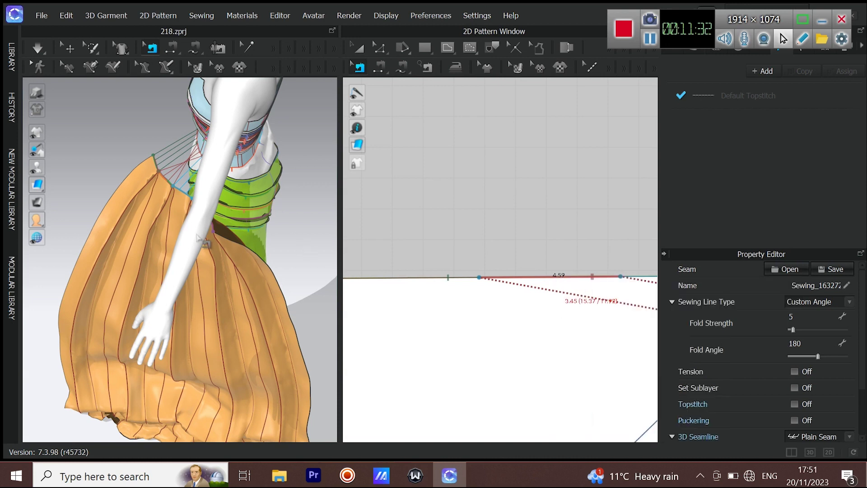
pyautogui.scroll(-2, 455, 231)
pyautogui.scroll(-10, 511, 281)
pyautogui.moveTo(329, 222); pyautogui.dragTo(7, 147, button='right')
pyautogui.click(56, 168)
# Free-sew another 5.92 cm pleat segment from the panel's top edge to the slit-side end of the back skirt's waistline.
pyautogui.moveTo(153, 199); pyautogui.dragTo(329, 201, button='right')
pyautogui.scroll(3, 230, 245)
pyautogui.scroll(4, 465, 234)
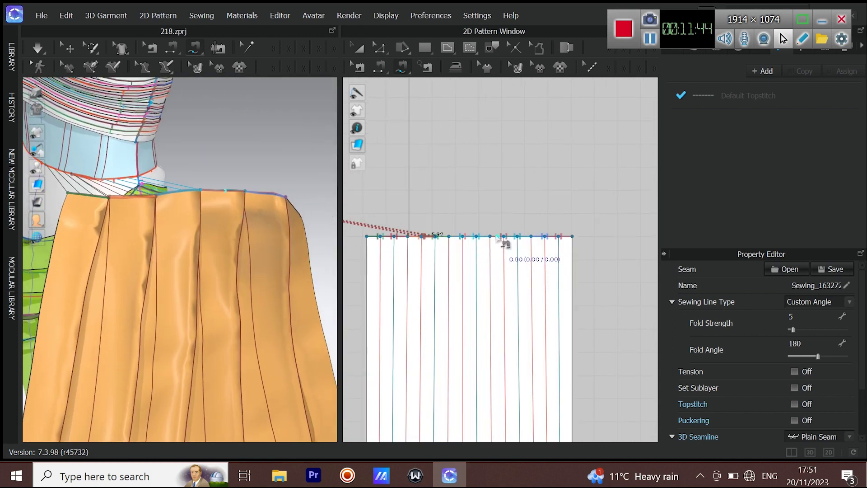
pyautogui.scroll(-1, 507, 242)
pyautogui.moveTo(507, 242); pyautogui.dragTo(630, 335, button='right')
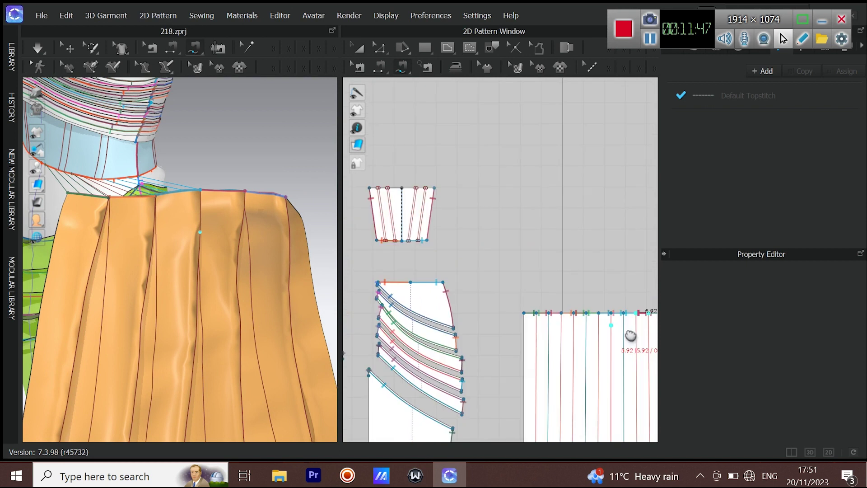
pyautogui.moveTo(631, 335); pyautogui.dragTo(645, 341, button='middle')
pyautogui.moveTo(438, 307); pyautogui.dragTo(517, 310, button='middle')
pyautogui.scroll(2, 464, 288)
pyautogui.moveTo(165, 229); pyautogui.dragTo(202, 243, button='right')
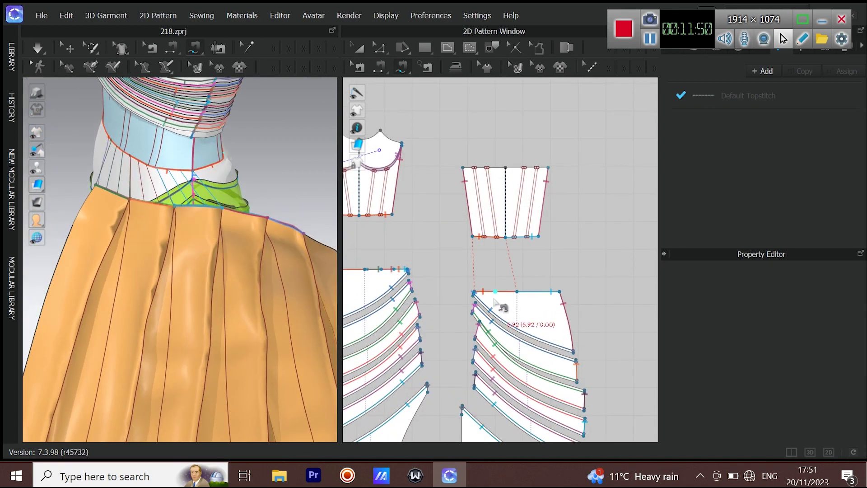
pyautogui.scroll(1, 476, 295)
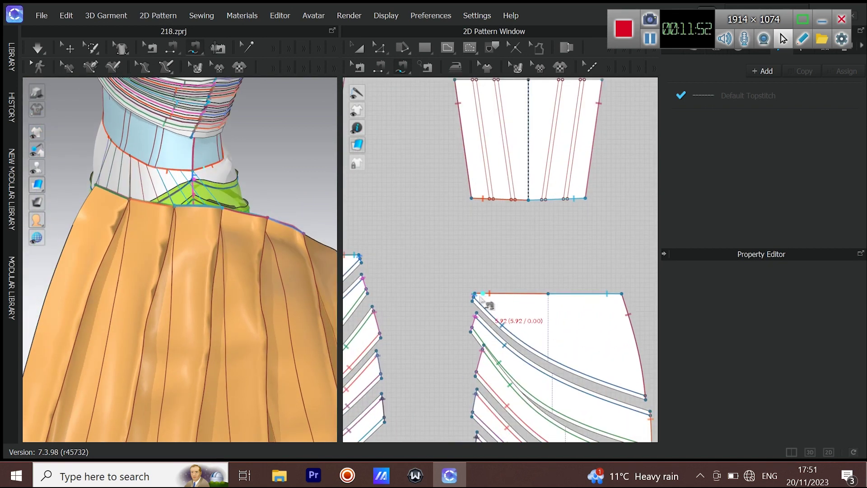
pyautogui.click(503, 294)
pyautogui.scroll(-8, 558, 317)
pyautogui.scroll(-2, 251, 296)
pyautogui.moveTo(252, 296); pyautogui.dragTo(218, 285, button='middle')
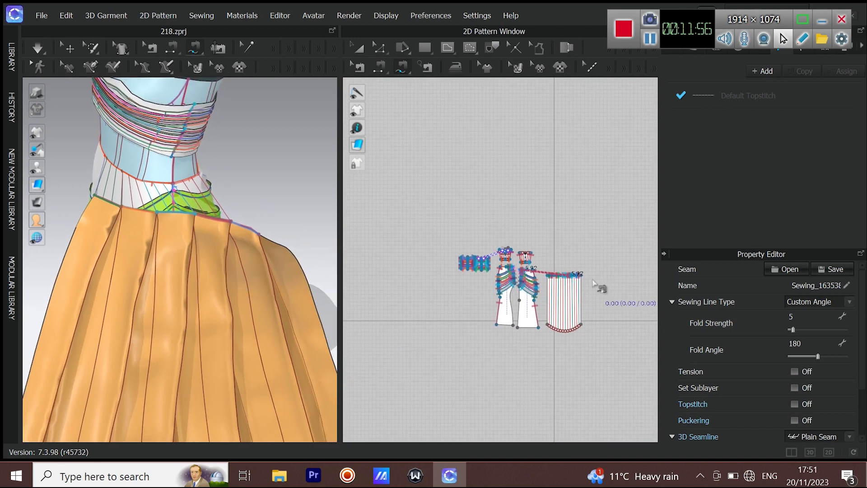
# Free-sew the following 5.92 cm pleat segment of the panel to the back waistline beside the previous seam.
pyautogui.scroll(6, 593, 283)
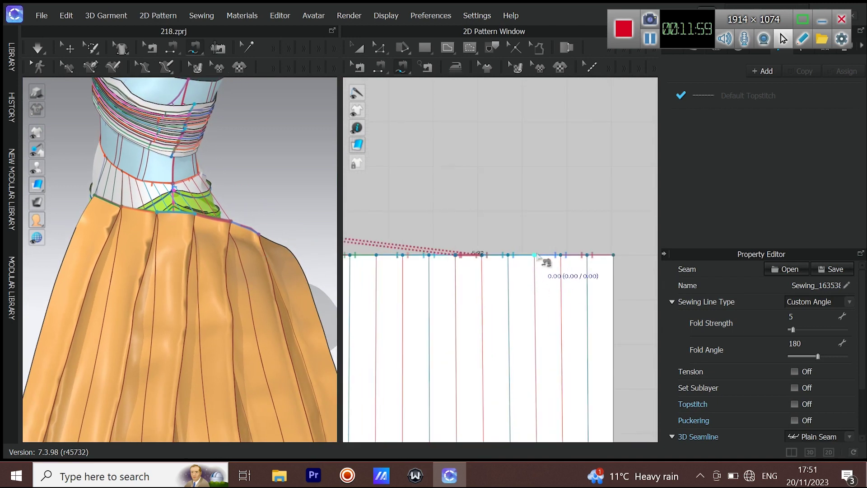
pyautogui.click(536, 256)
pyautogui.click(561, 256)
pyautogui.scroll(-8, 484, 305)
pyautogui.scroll(6, 442, 302)
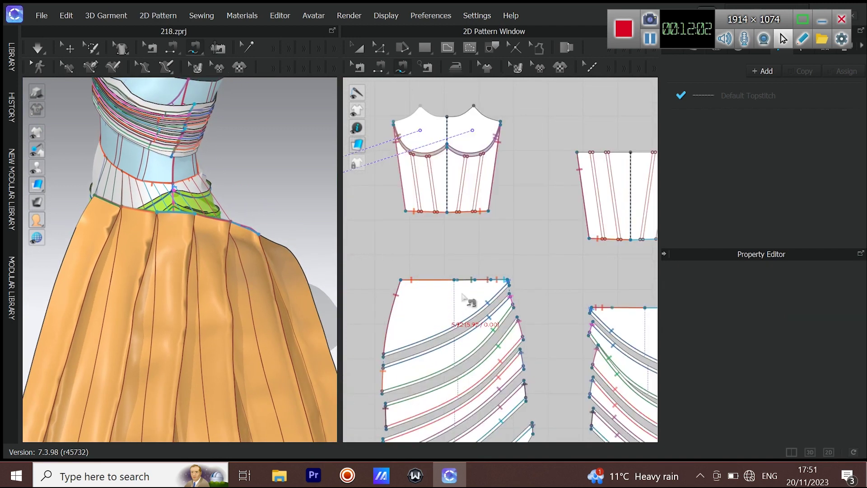
pyautogui.scroll(3, 505, 289)
pyautogui.scroll(-6, 523, 296)
pyautogui.scroll(5, 538, 312)
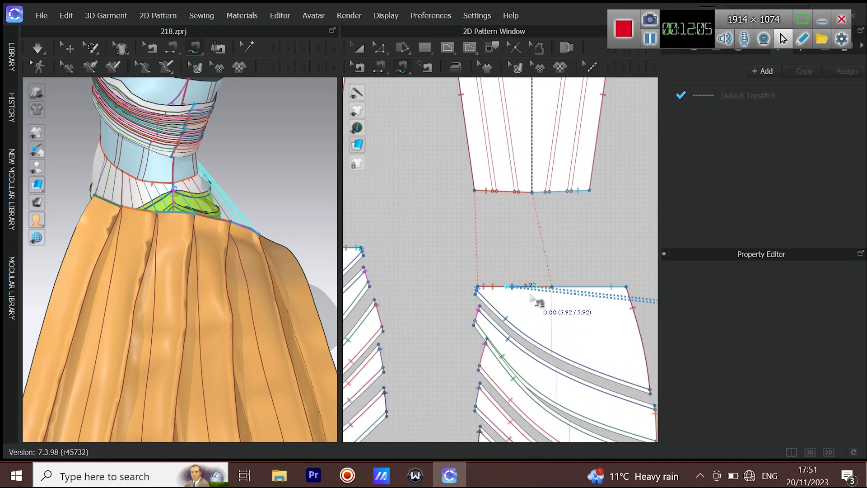
pyautogui.click(531, 295)
# Run the simulation to pull the sewn pleats of the panel onto the skirt's waistline.
pyautogui.scroll(-3, 531, 295)
pyautogui.scroll(5, 611, 299)
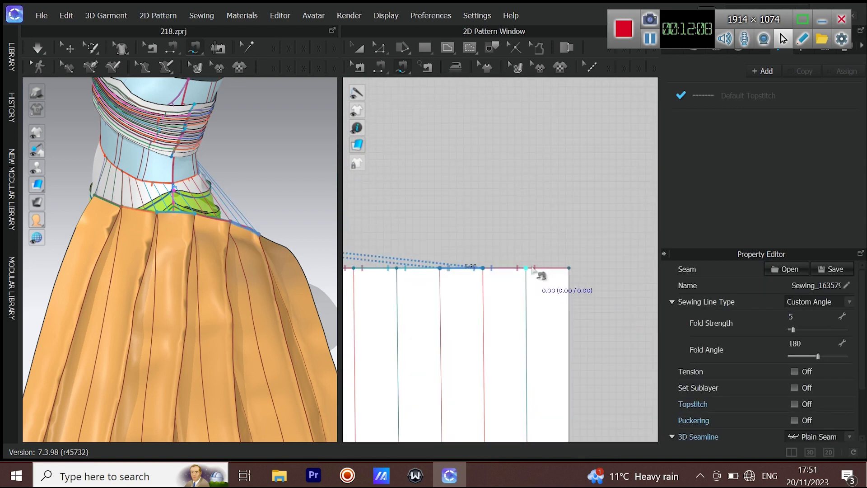
pyautogui.click(539, 269)
pyautogui.scroll(-3, 550, 284)
pyautogui.moveTo(300, 270); pyautogui.dragTo(261, 329, button='right')
pyautogui.moveTo(263, 324); pyautogui.dragTo(257, 245, button='right')
pyautogui.press('space')
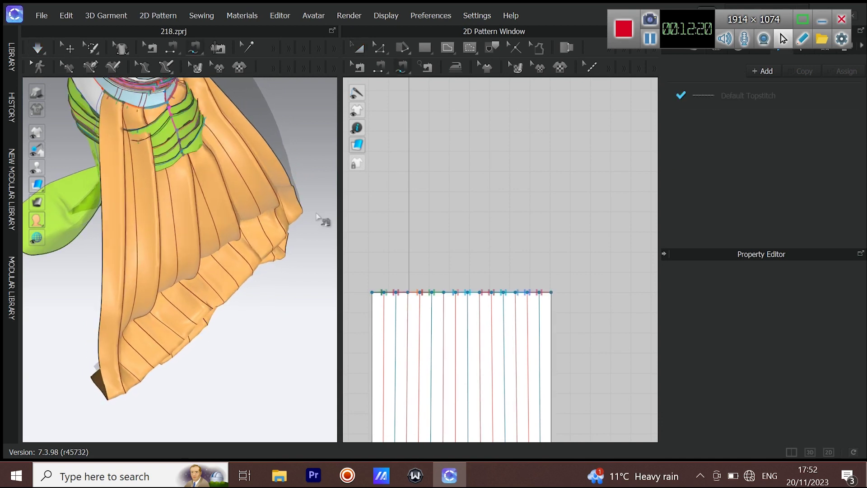
# Set the pleated panel's simulation layer to 6.
pyautogui.click(360, 55)
pyautogui.click(410, 403)
pyautogui.scroll(-2, 845, 405)
pyautogui.press('Return')
pyautogui.moveTo(253, 249); pyautogui.dragTo(121, 233, button='right')
# Simulate the garment again, pull the panel's fabric and hem into place on the avatar, and stop the simulation.
pyautogui.press('space')
pyautogui.moveTo(121, 199); pyautogui.dragTo(143, 193)
pyautogui.moveTo(143, 193); pyautogui.dragTo(217, 282, button='middle')
pyautogui.moveTo(217, 282); pyautogui.dragTo(127, 267, button='right')
pyautogui.click(58, 167)
pyautogui.scroll(-4, 271, 265)
pyautogui.moveTo(272, 265)
pyautogui.mouseDown(button='right')
pyautogui.moveTo(284, 287)
pyautogui.moveTo(281, 258)
pyautogui.mouseUp(button='right')
pyautogui.moveTo(306, 375); pyautogui.dragTo(294, 345)
pyautogui.scroll(10, 293, 332)
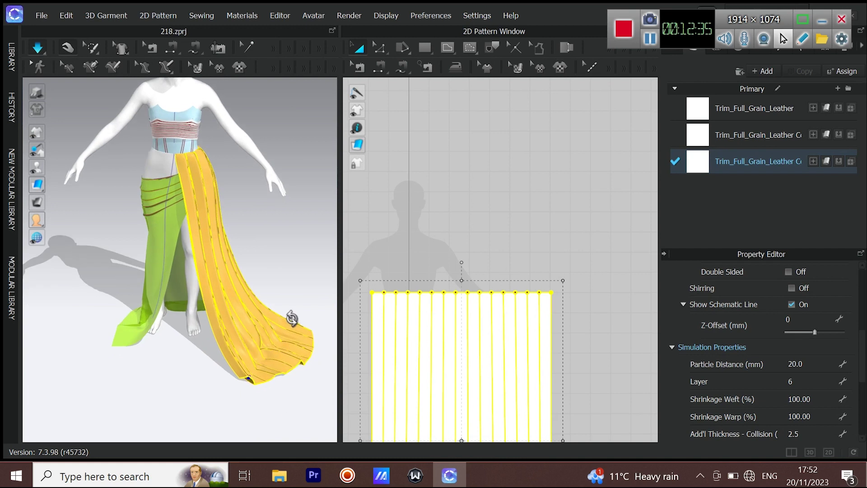
pyautogui.scroll(-8, 192, 291)
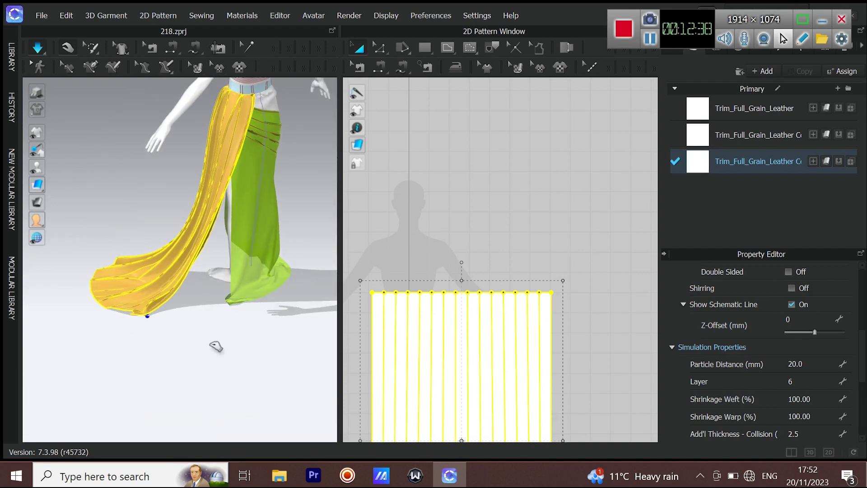
pyautogui.moveTo(225, 348); pyautogui.dragTo(173, 320, button='right')
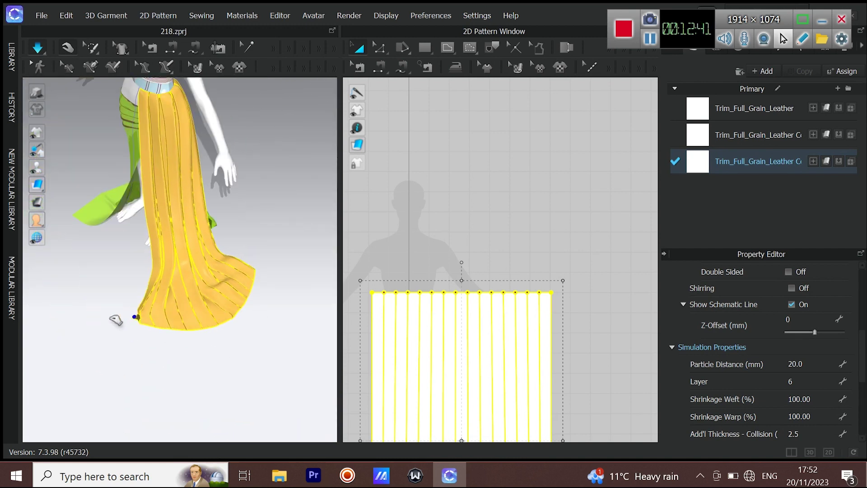
pyautogui.press('space')
# Delete all the internal pleat lines from the panel pattern.
pyautogui.moveTo(516, 318); pyautogui.dragTo(521, 103, button='middle')
pyautogui.scroll(-2, 521, 103)
pyautogui.click(498, 354)
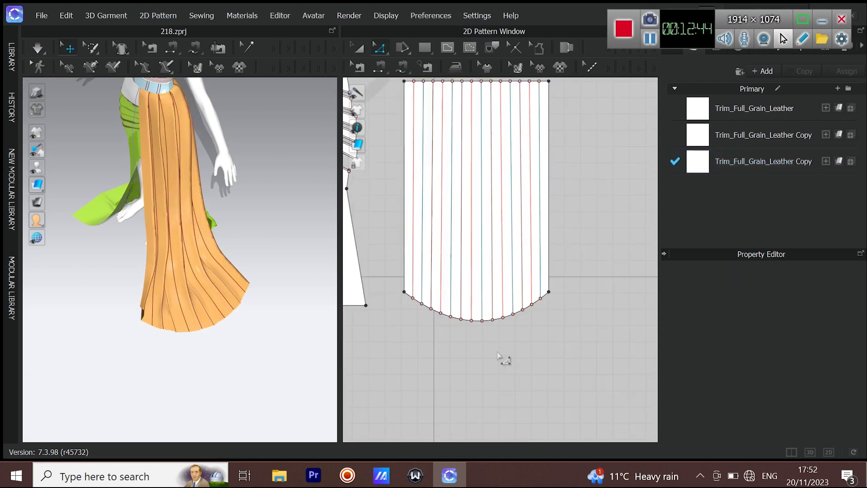
pyautogui.click(468, 322)
pyautogui.click(470, 335)
pyautogui.click(414, 279)
pyautogui.moveTo(414, 279); pyautogui.dragTo(421, 334, button='right')
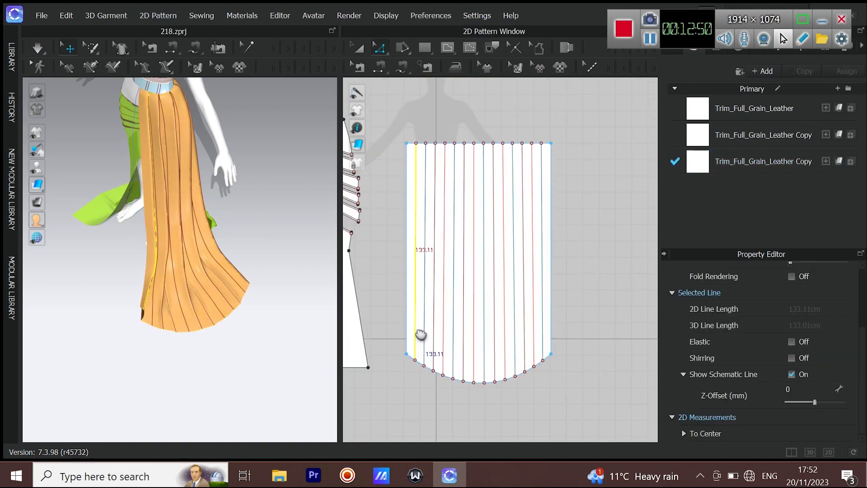
pyautogui.doubleClick(416, 150)
pyautogui.press('Delete')
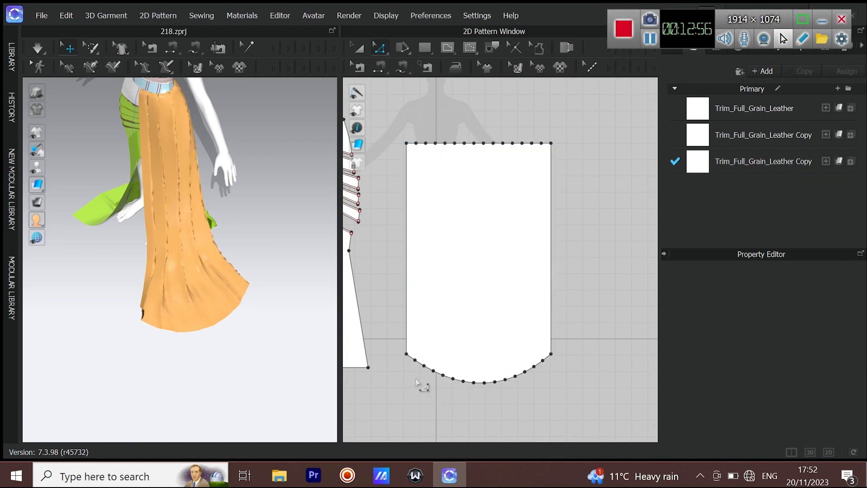
# Convert the points along the panel's curved hem to curve points.
pyautogui.click(459, 384)
pyautogui.doubleClick(473, 385)
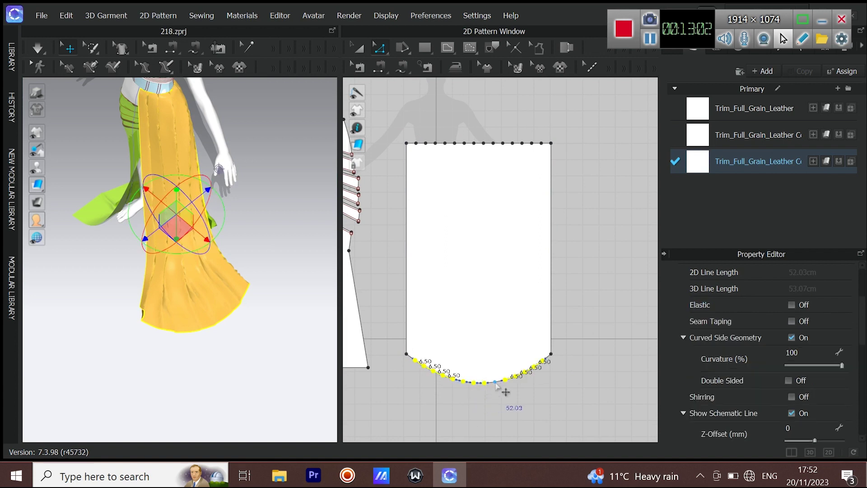
pyautogui.rightClick(496, 382)
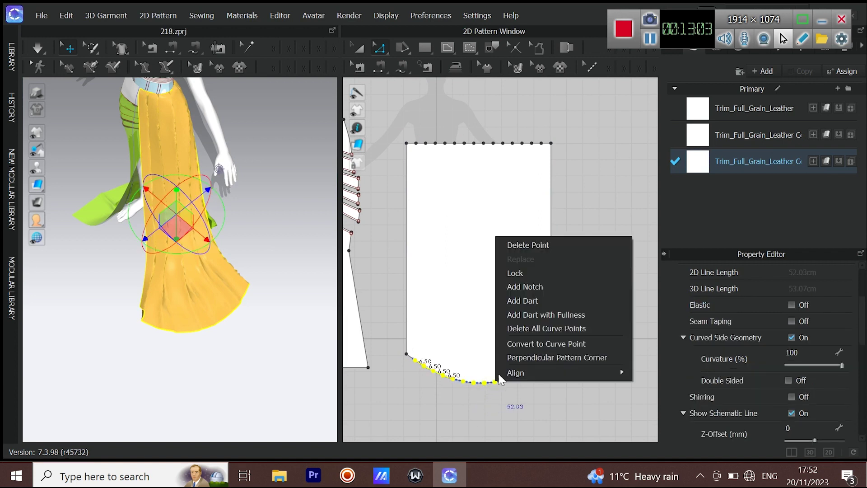
pyautogui.click(538, 346)
# Lengthen the panel's hem curve in both directions, first to 150.54 cm and again to 180 cm.
pyautogui.rightClick(482, 391)
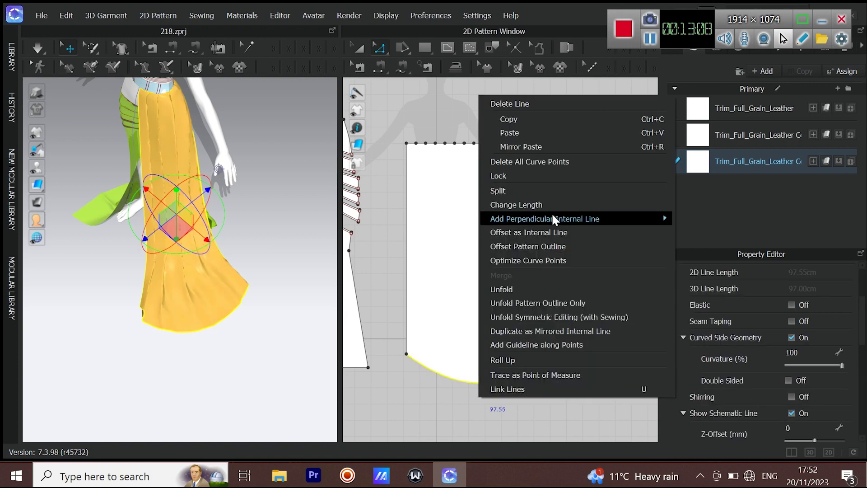
pyautogui.click(501, 205)
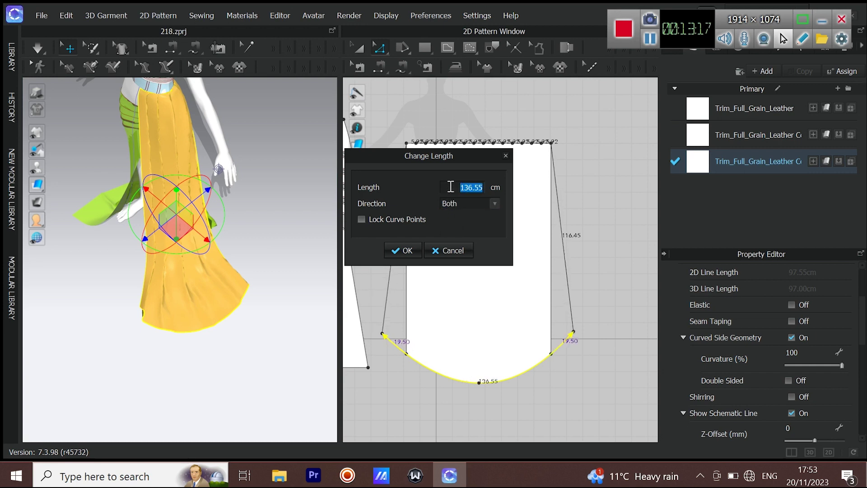
pyautogui.click(402, 250)
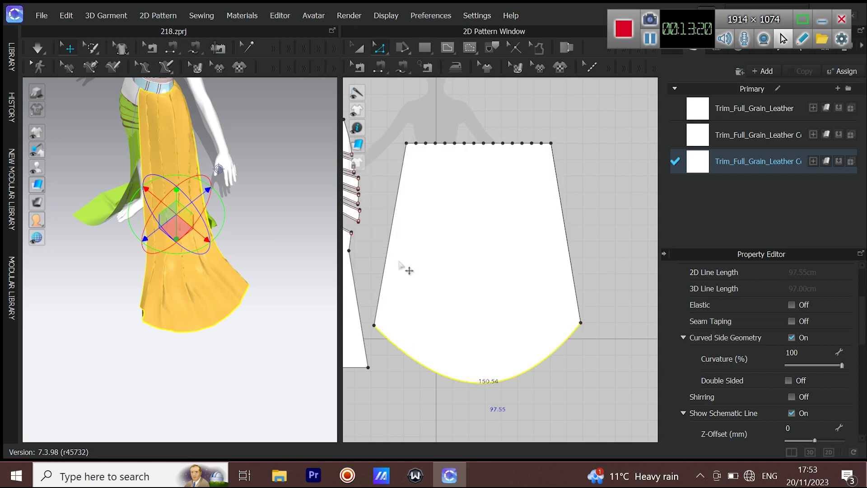
pyautogui.rightClick(440, 376)
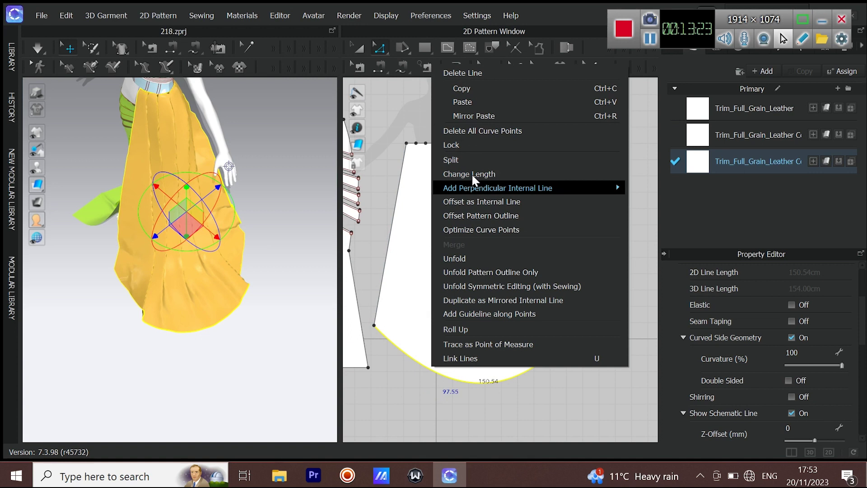
pyautogui.click(479, 177)
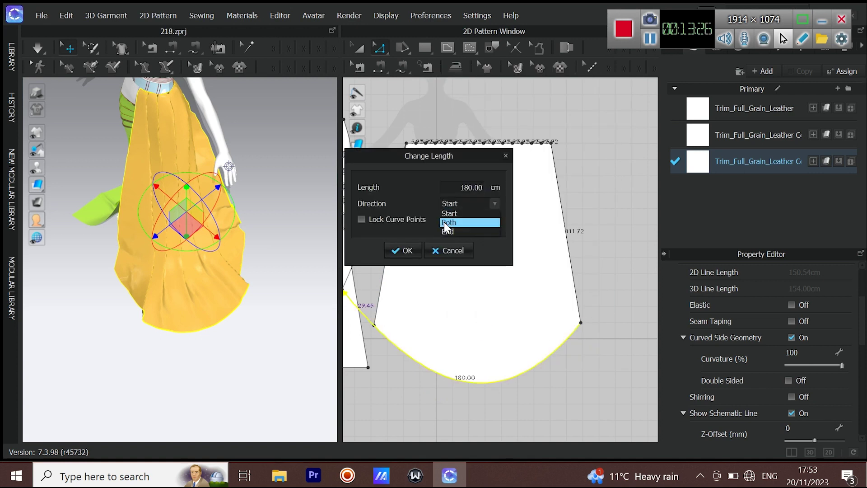
pyautogui.click(419, 250)
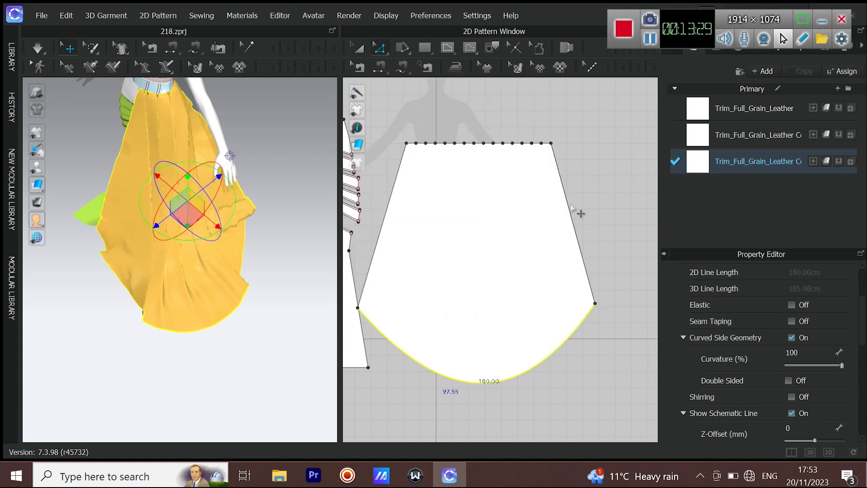
# Distribute 14 internal lines evenly between the panel's two slanted side edges.
pyautogui.rightClick(400, 177)
pyautogui.click(475, 284)
pyautogui.moveTo(443, 114); pyautogui.dragTo(195, 112)
pyautogui.scroll(2, 252, 144)
pyautogui.scroll(10, 252, 144)
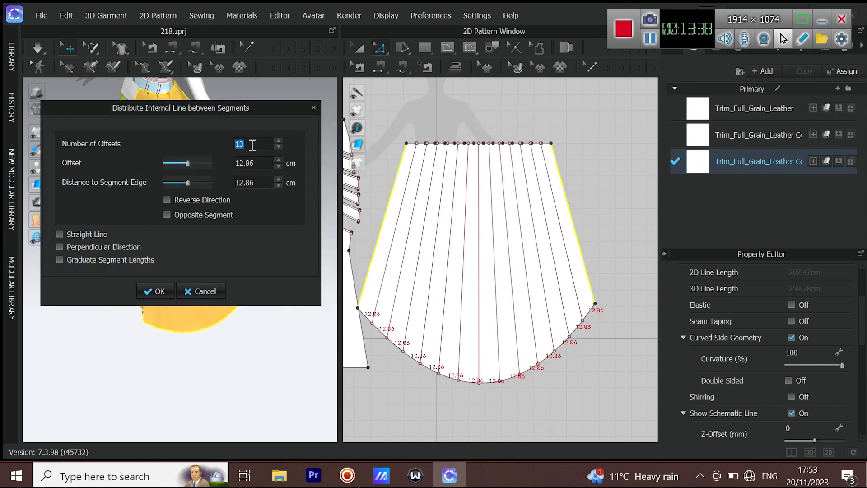
pyautogui.click(279, 141)
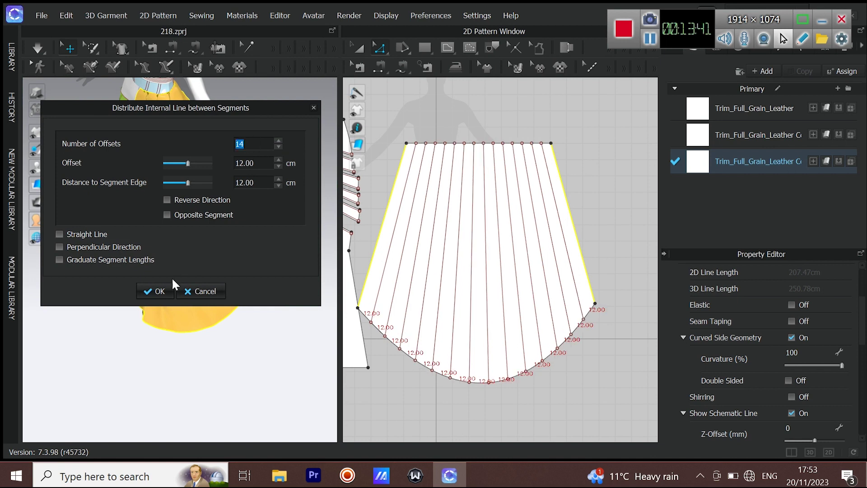
pyautogui.click(155, 291)
# Apply Extend/Trim & Add Point to the new panel lines and fold them as pleats with a line drawn across the panel.
pyautogui.rightClick(412, 197)
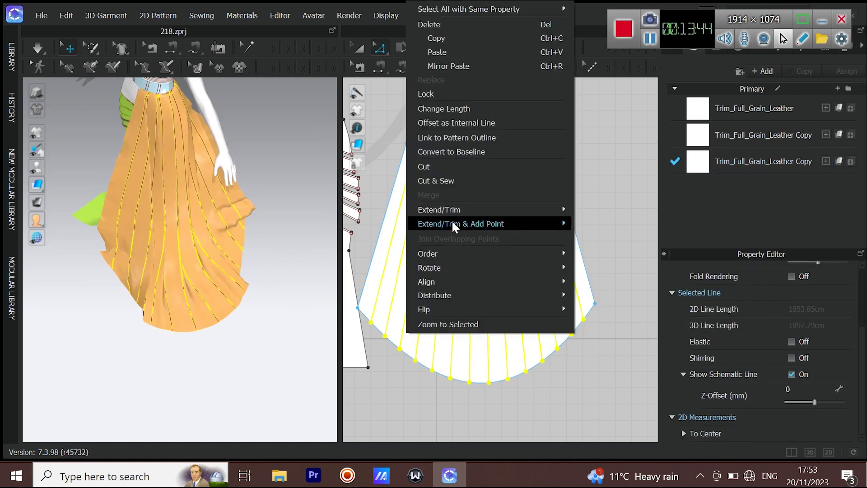
pyautogui.click(597, 225)
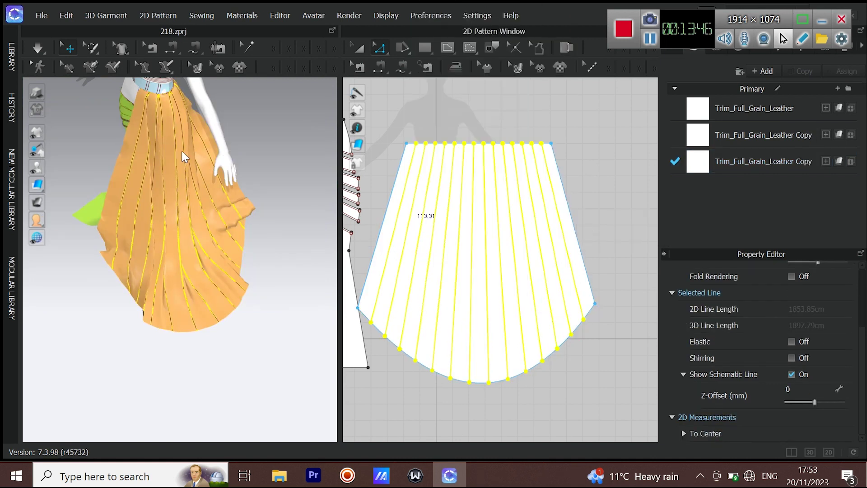
pyautogui.click(158, 16)
pyautogui.moveTo(181, 84)
pyautogui.click(278, 97)
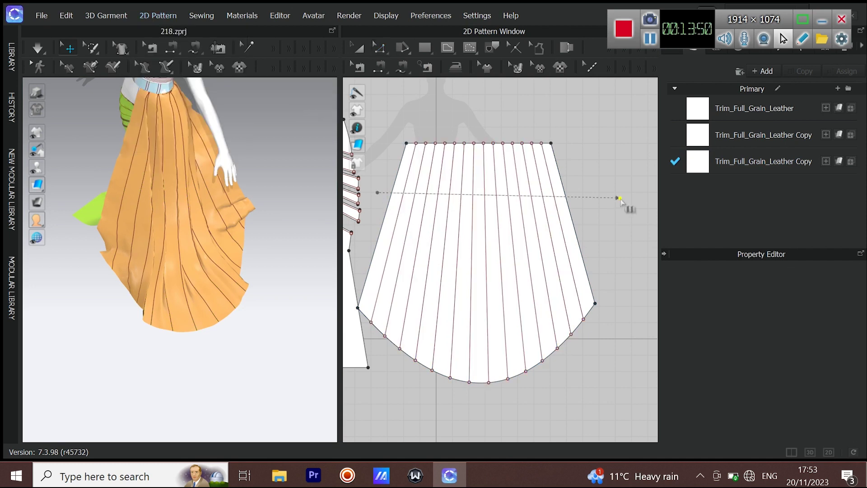
pyautogui.click(619, 198)
pyautogui.click(400, 304)
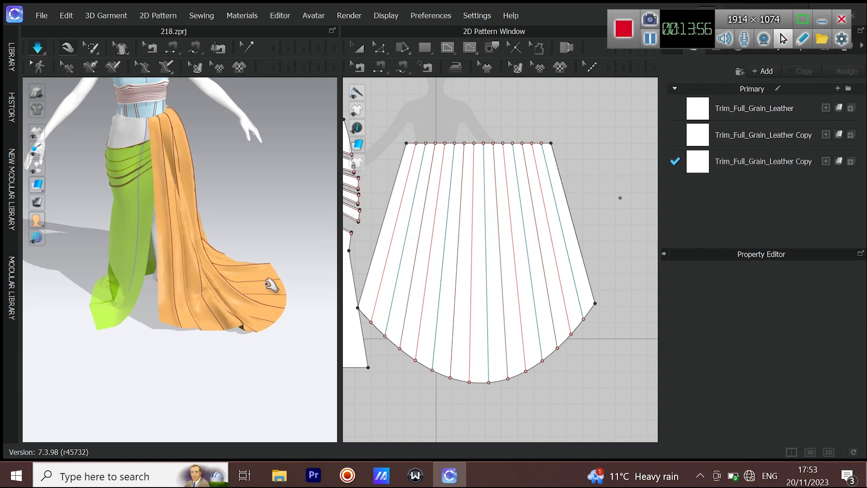
# Drape the folded panel with the simulation running and remove its strengthening.
pyautogui.click(205, 322)
pyautogui.moveTo(205, 322); pyautogui.dragTo(141, 301, button='right')
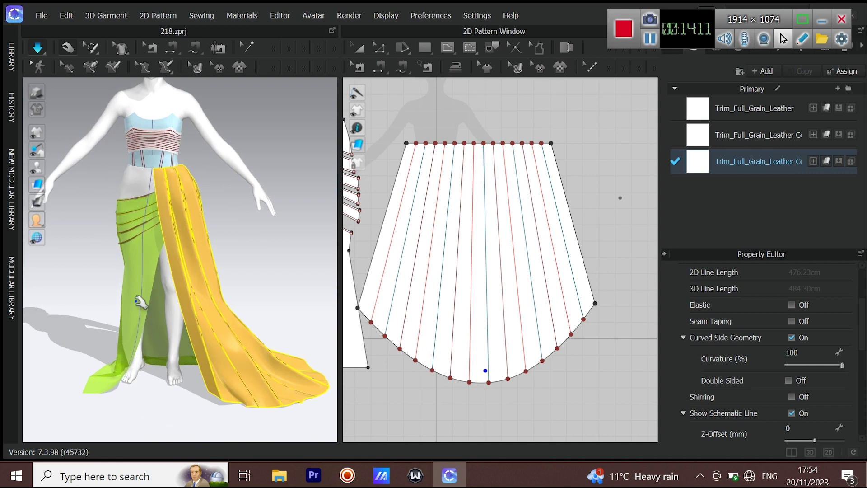
pyautogui.rightClick(191, 254)
pyautogui.click(271, 131)
pyautogui.moveTo(229, 329); pyautogui.dragTo(59, 344, button='right')
# Undo the last three changes and run the garment simulation again.
pyautogui.click(359, 51)
pyautogui.moveTo(493, 218); pyautogui.dragTo(572, 232, button='middle')
pyautogui.hotkey('ctrl', 'z')
pyautogui.hotkey('ctrl', 'z')
pyautogui.hotkey('ctrl', 'z')
pyautogui.moveTo(204, 346); pyautogui.dragTo(236, 348, button='right')
pyautogui.press('space')
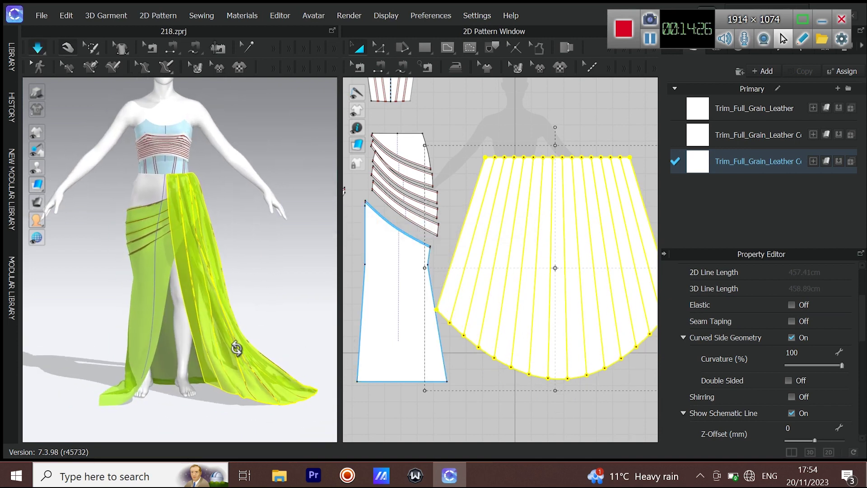
# Strengthen the pleated panel again and pull its hem outward beside the avatar's leg during simulation.
pyautogui.rightClick(217, 335)
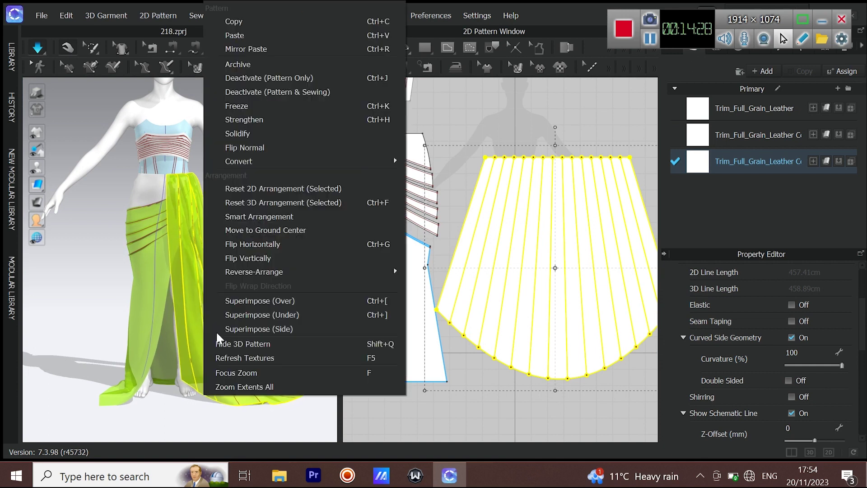
pyautogui.click(257, 119)
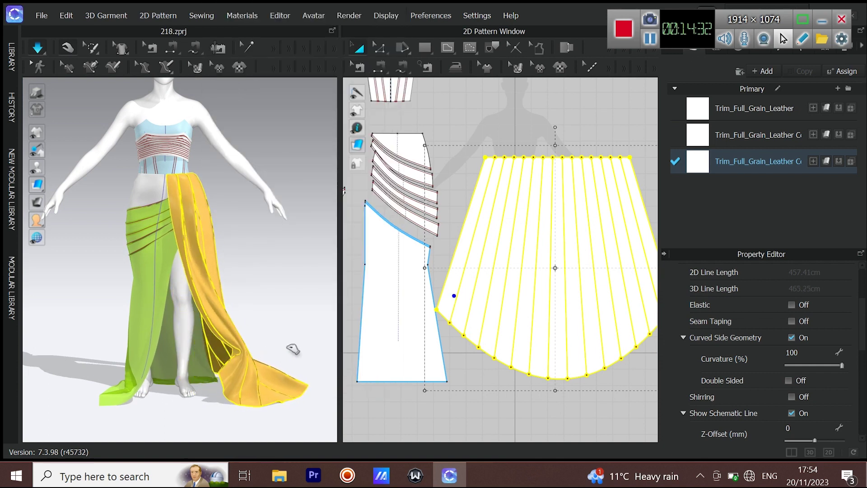
pyautogui.moveTo(263, 361); pyautogui.dragTo(105, 413, button='right')
pyautogui.moveTo(305, 360); pyautogui.dragTo(291, 274, button='right')
pyautogui.moveTo(299, 270); pyautogui.dragTo(385, 250)
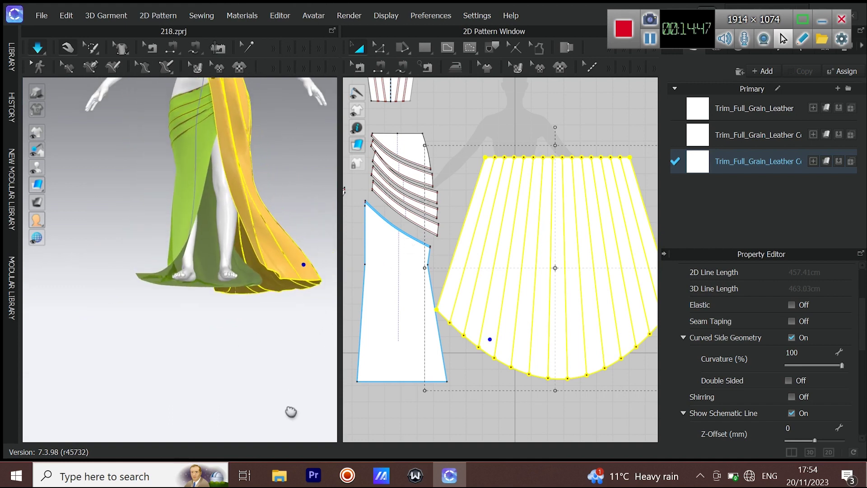
# Turn off strengthening on the pleated side panel.
pyautogui.moveTo(290, 397); pyautogui.dragTo(263, 322, button='right')
pyautogui.rightClick(234, 212)
pyautogui.click(275, 119)
# Select all the garment's patterns and unfreeze them.
pyautogui.scroll(-6, 442, 224)
pyautogui.moveTo(438, 216); pyautogui.dragTo(600, 324)
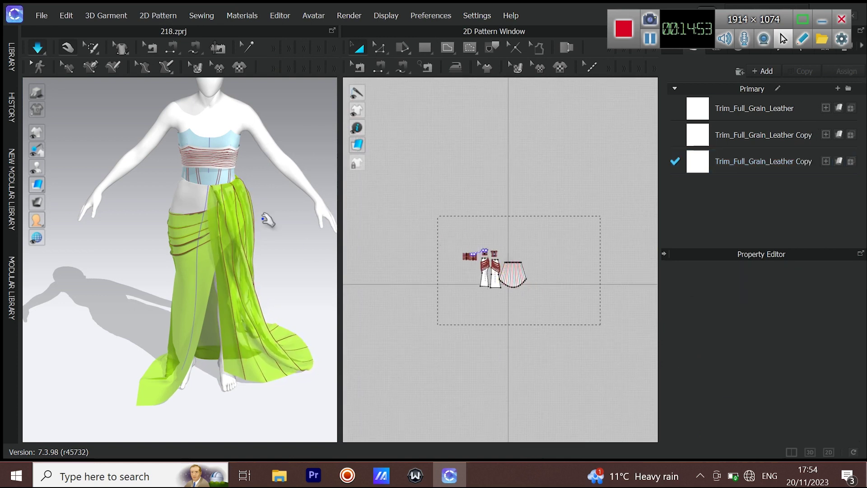
pyautogui.rightClick(196, 187)
pyautogui.click(223, 107)
pyautogui.rightClick(202, 175)
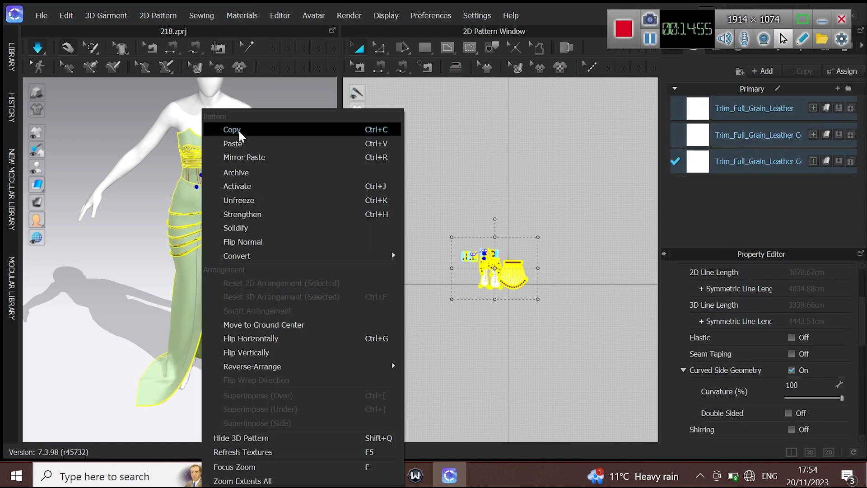
pyautogui.click(234, 199)
# Cut & Sew the lower front bodice pattern along its slanted internal boning lines.
pyautogui.scroll(5, 256, 188)
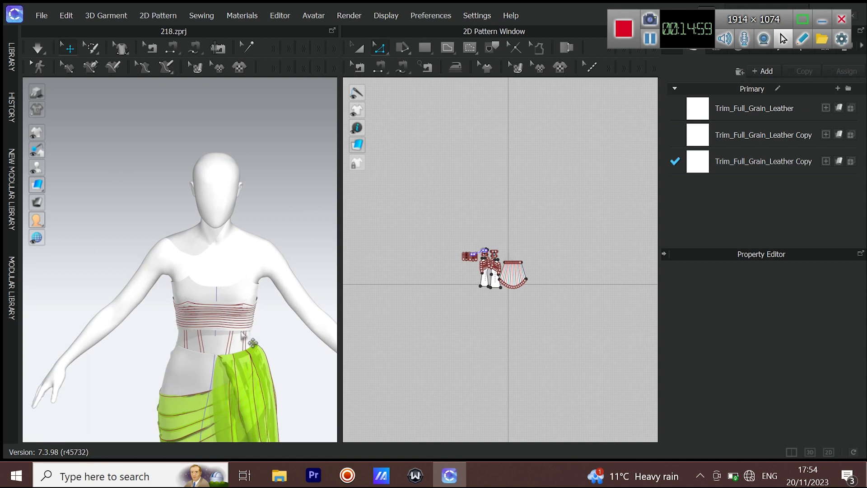
pyautogui.scroll(5, 488, 254)
pyautogui.scroll(5, 502, 251)
pyautogui.click(479, 215)
pyautogui.rightClick(483, 220)
pyautogui.click(513, 168)
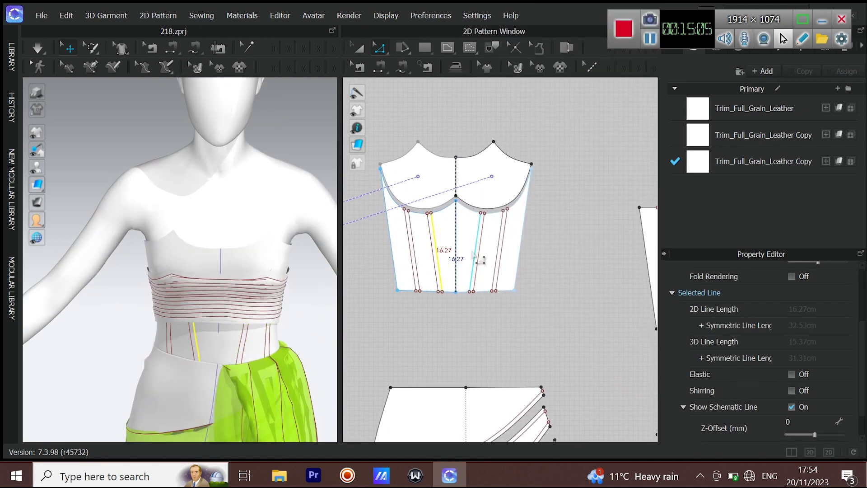
pyautogui.rightClick(434, 232)
pyautogui.click(402, 242)
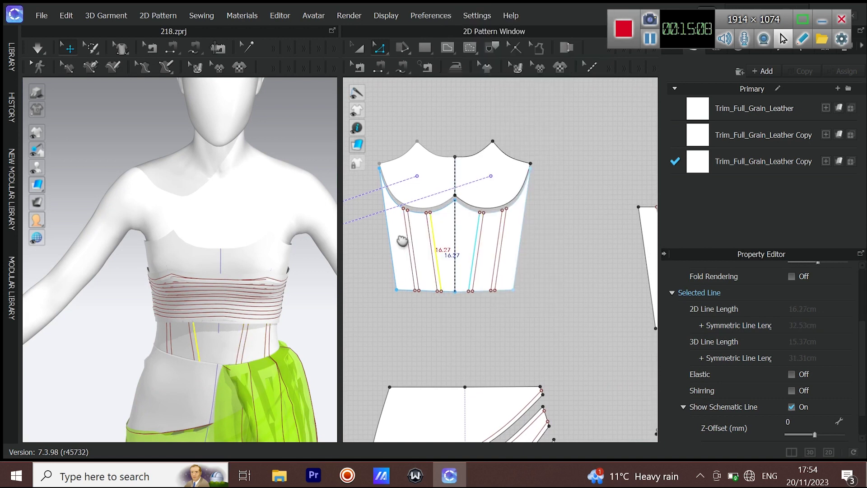
pyautogui.moveTo(402, 242); pyautogui.dragTo(390, 252, button='middle')
pyautogui.scroll(1, 472, 246)
pyautogui.click(464, 243)
pyautogui.rightClick(465, 242)
pyautogui.click(492, 180)
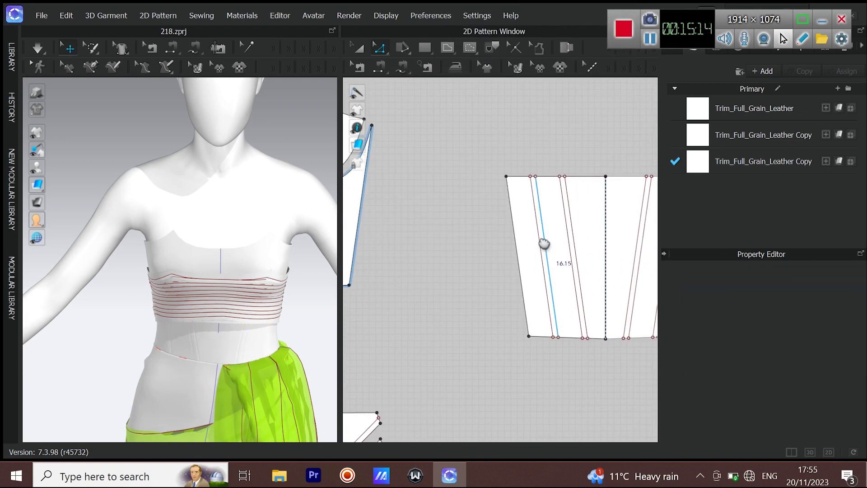
# Cut & Sew the back bodice pattern along its slanted internal boning lines.
pyautogui.moveTo(544, 244); pyautogui.dragTo(537, 243, button='middle')
pyautogui.scroll(1, 539, 230)
pyautogui.click(522, 224)
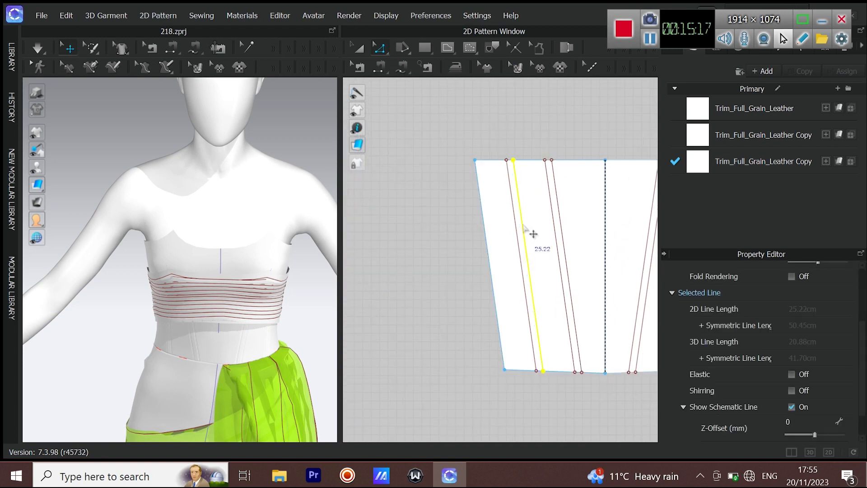
pyautogui.rightClick(524, 225)
pyautogui.click(554, 187)
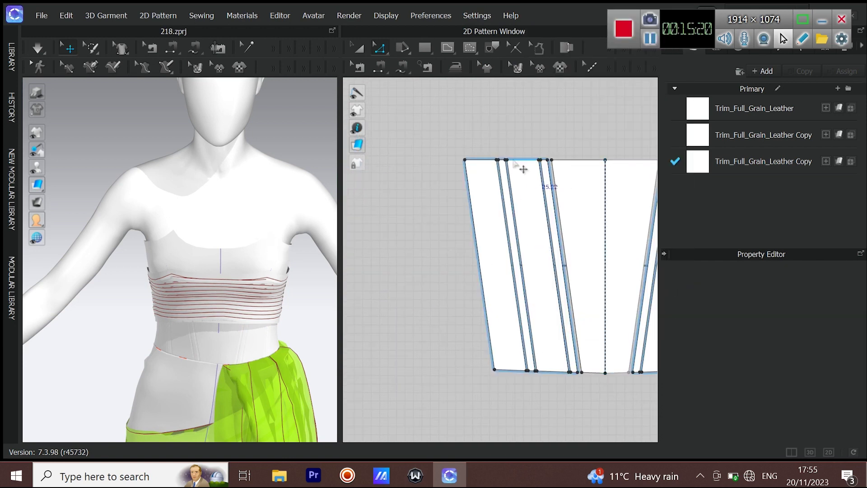
# Set the additional rendering thickness to 2.0 for the narrow boning strips of the front and back bodice.
pyautogui.click(359, 47)
pyautogui.click(551, 229)
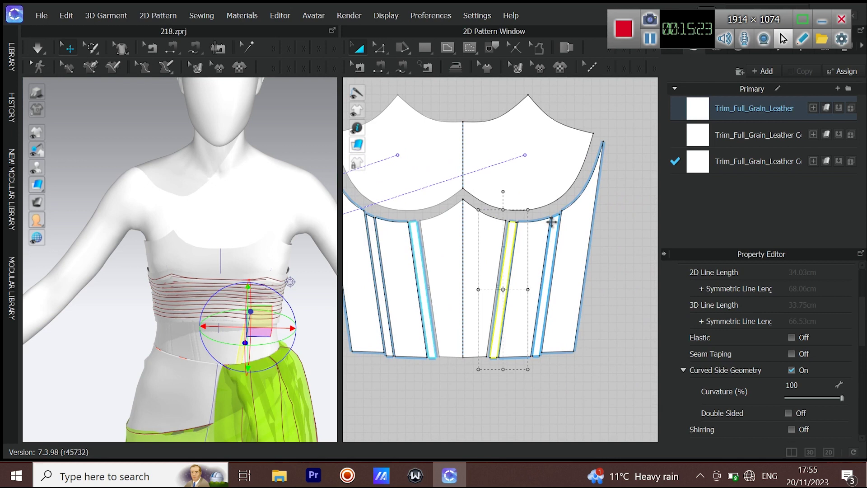
pyautogui.click(560, 230)
pyautogui.click(555, 222)
pyautogui.scroll(5, 526, 233)
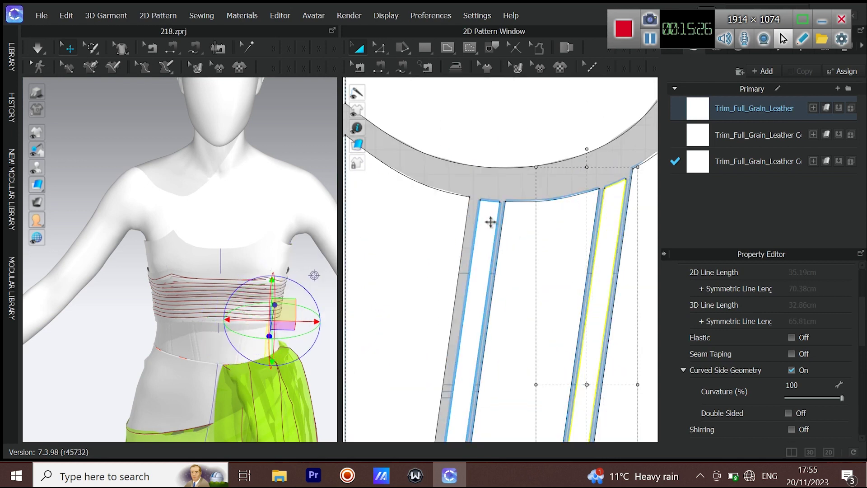
pyautogui.keyDown('shift'); pyautogui.click(492, 223); pyautogui.keyUp('shift')
pyautogui.scroll(-4, 523, 256)
pyautogui.moveTo(603, 320); pyautogui.dragTo(432, 306, button='middle')
pyautogui.scroll(-6, 431, 306)
pyautogui.scroll(6, 538, 314)
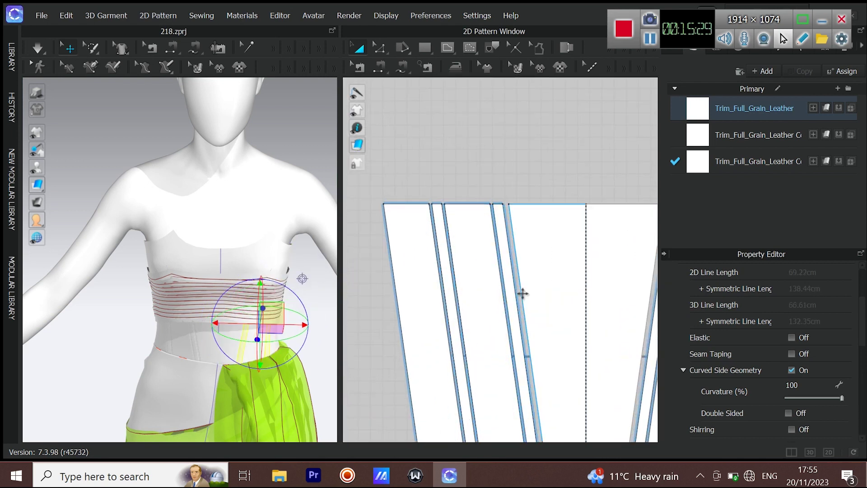
pyautogui.keyDown('shift'); pyautogui.click(513, 294); pyautogui.keyUp('shift')
pyautogui.scroll(-7, 752, 336)
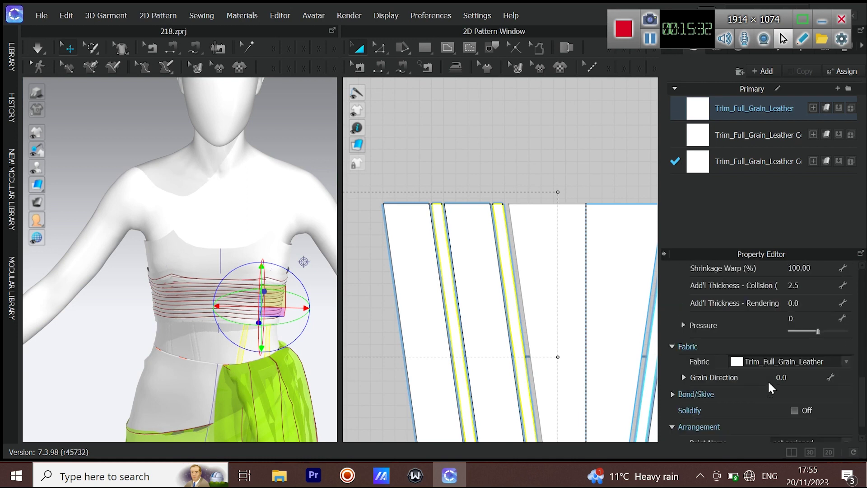
pyautogui.scroll(1, 768, 381)
pyautogui.click(796, 339)
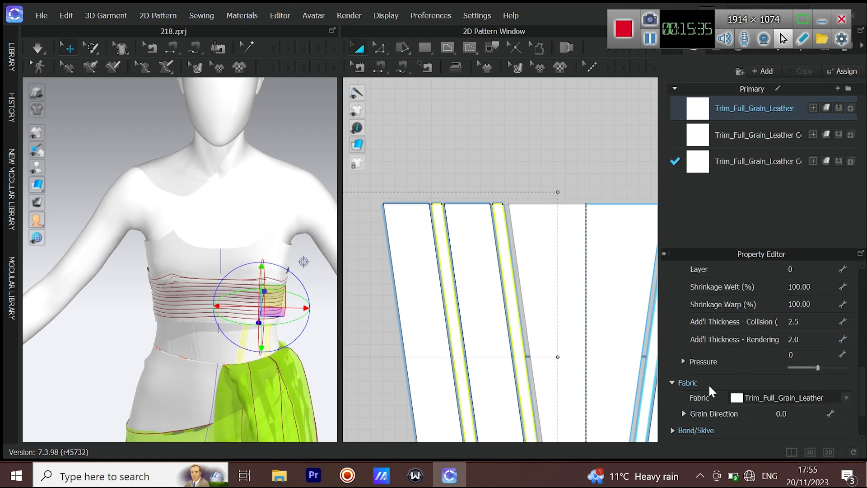
# Switch the garment display to show fabric thickness and inspect the bodice boning from the side.
pyautogui.moveTo(281, 347); pyautogui.dragTo(273, 289, button='middle')
pyautogui.scroll(3, 271, 287)
pyautogui.click(55, 186)
pyautogui.moveTo(174, 307); pyautogui.dragTo(238, 339, button='right')
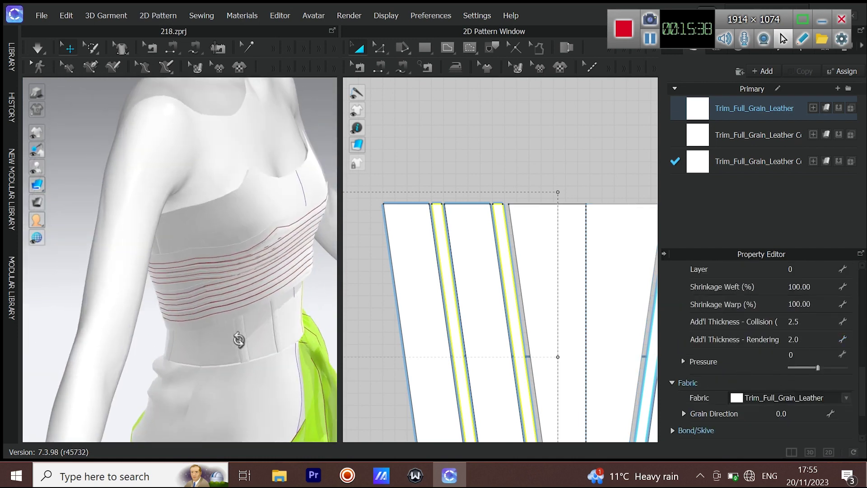
pyautogui.scroll(-4, 239, 361)
pyautogui.moveTo(240, 381); pyautogui.dragTo(222, 324, button='middle')
pyautogui.moveTo(217, 248); pyautogui.dragTo(209, 272, button='right')
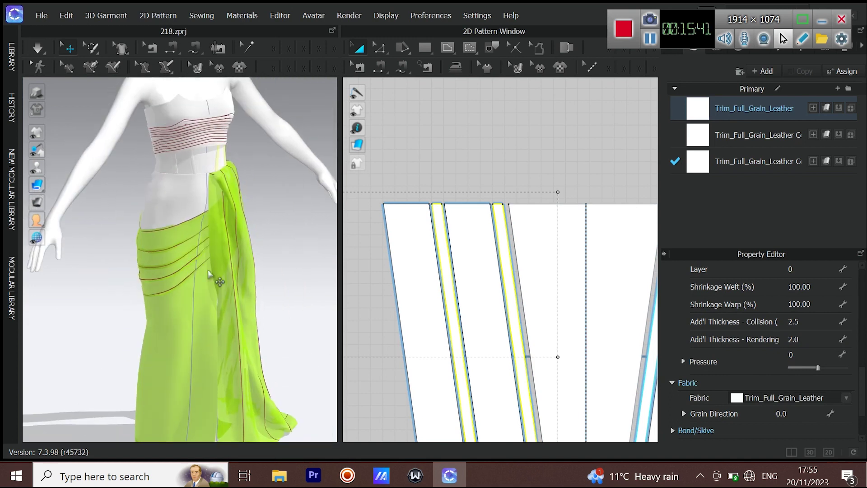
# Simulate the whole garment briefly and check how the skirt and side panel drape.
pyautogui.scroll(-2, 215, 289)
pyautogui.moveTo(219, 300); pyautogui.dragTo(220, 235, button='middle')
pyautogui.moveTo(223, 230); pyautogui.dragTo(197, 226, button='right')
pyautogui.press('space')
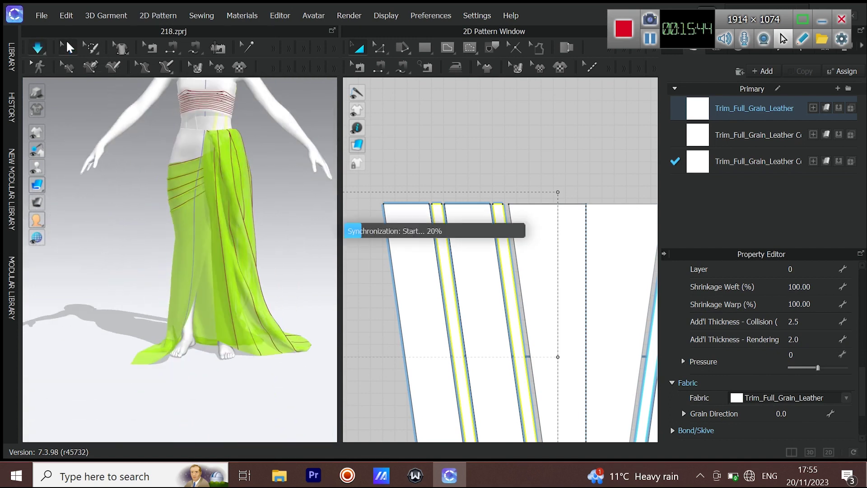
pyautogui.moveTo(226, 176); pyautogui.dragTo(210, 172, button='right')
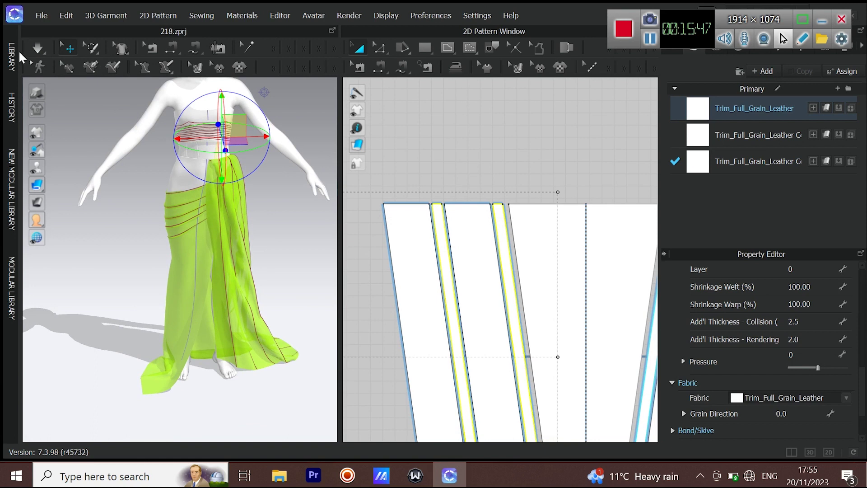
# Browse the avatar library's Female_V2 poses and apply the hand-on-hip pose to the simulated avatar.
pyautogui.click(23, 52)
pyautogui.click(47, 94)
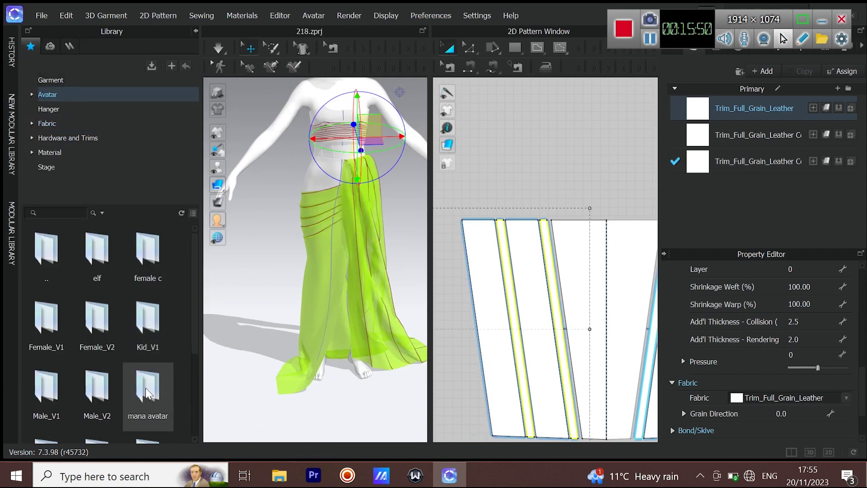
pyautogui.doubleClick(99, 337)
pyautogui.doubleClick(100, 395)
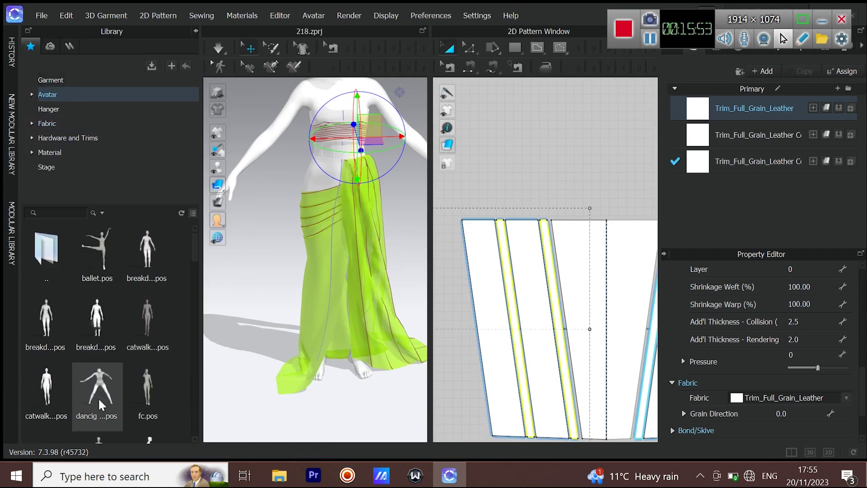
pyautogui.scroll(-3, 97, 409)
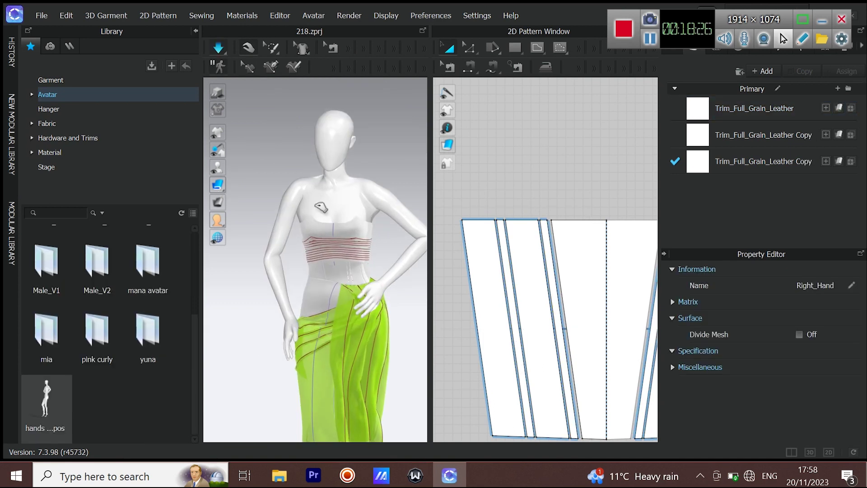
# Pull the upper bodice into place on the posed avatar during simulation and stop the simulation.
pyautogui.moveTo(316, 221); pyautogui.dragTo(335, 59)
pyautogui.moveTo(361, 228)
pyautogui.mouseDown()
pyautogui.moveTo(367, 73)
pyautogui.moveTo(356, 221)
pyautogui.mouseUp()
pyautogui.moveTo(307, 158); pyautogui.dragTo(303, 212)
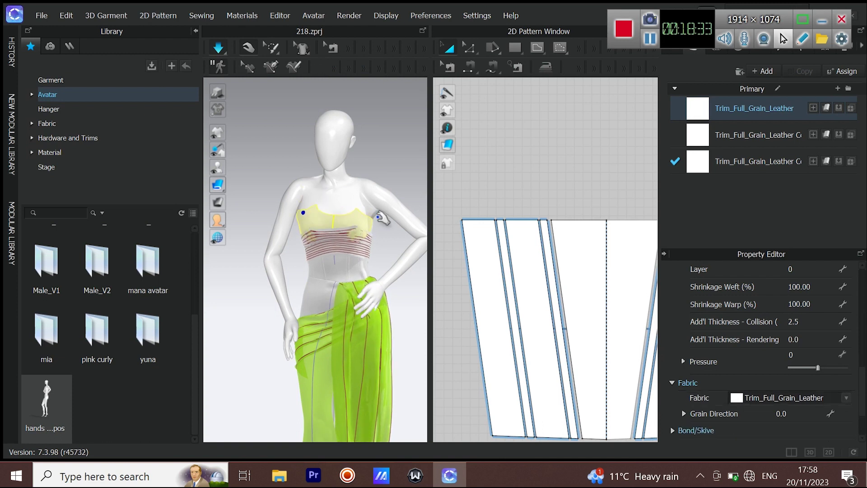
pyautogui.moveTo(350, 265); pyautogui.dragTo(450, 285, button='right')
pyautogui.scroll(-10, 552, 287)
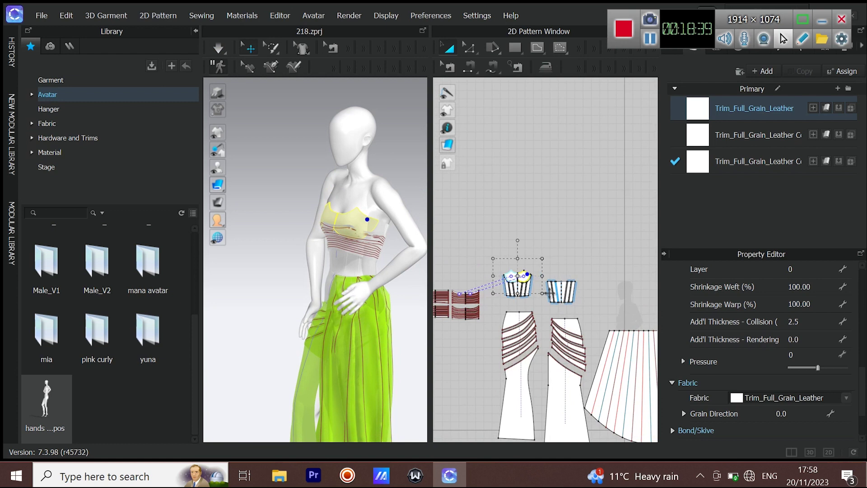
# Set the layer of the lowest curved strip in the lower pleated bodice set to 12.
pyautogui.moveTo(524, 276); pyautogui.dragTo(570, 273, button='middle')
pyautogui.scroll(5, 486, 272)
pyautogui.moveTo(483, 271); pyautogui.dragTo(552, 269, button='middle')
pyautogui.scroll(-1, 552, 269)
pyautogui.scroll(4, 553, 269)
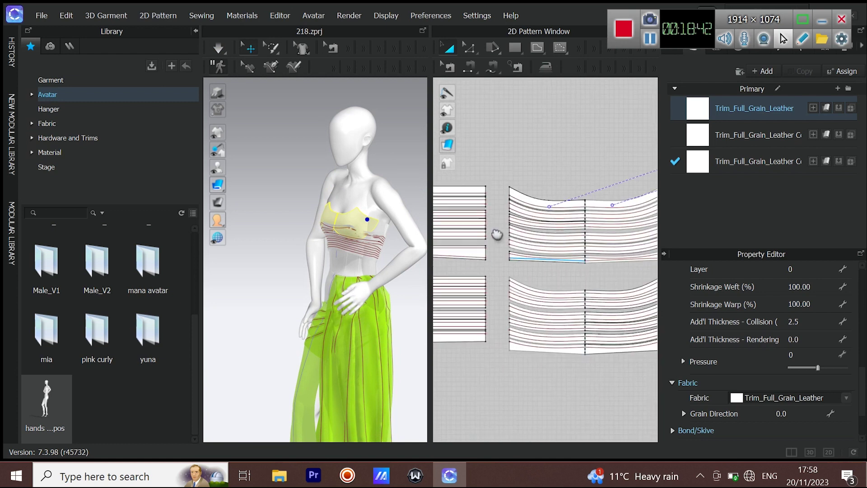
pyautogui.scroll(3, 345, 255)
pyautogui.click(627, 320)
pyautogui.scroll(4, 628, 320)
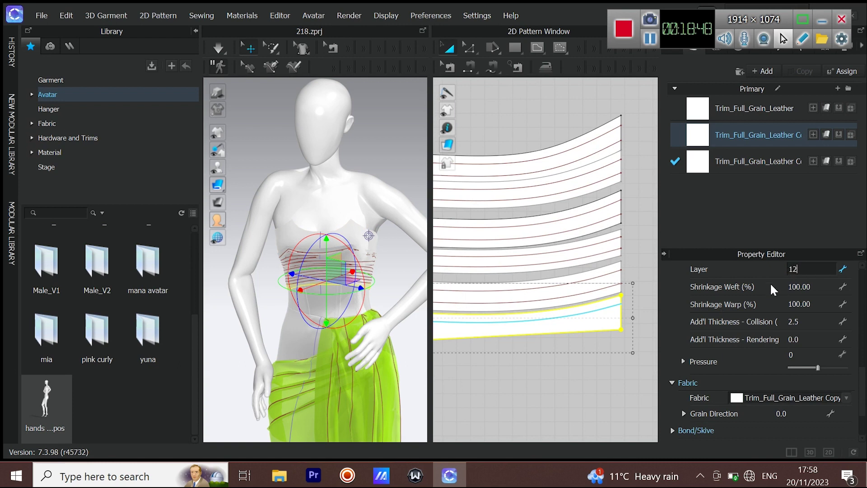
# Set the layers of the next two curved strips above it to 11 and 10.
pyautogui.scroll(5, 613, 294)
pyautogui.click(627, 277)
pyautogui.write('1')
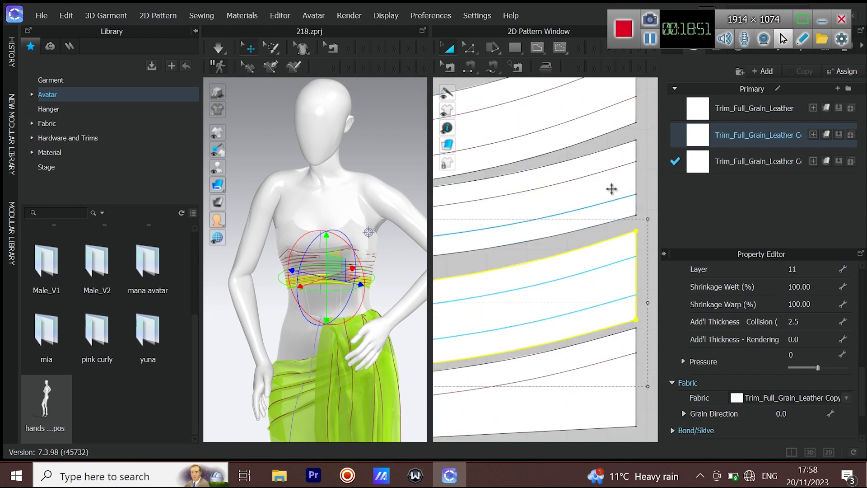
pyautogui.click(612, 188)
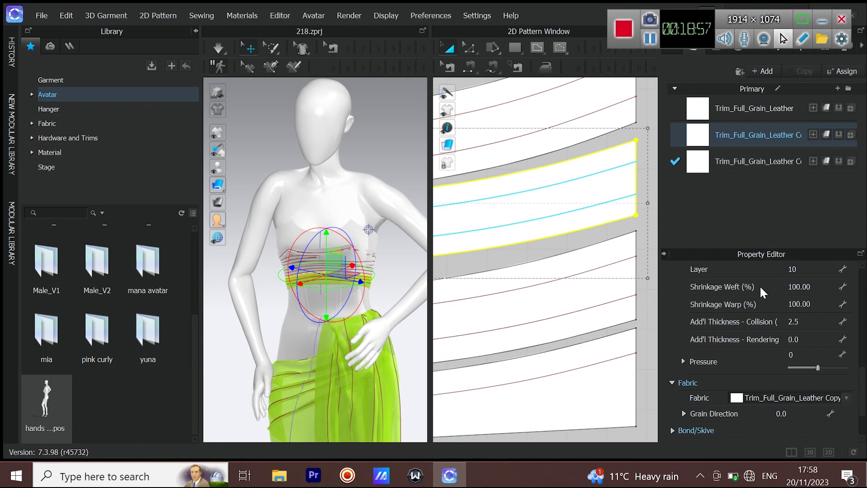
pyautogui.press('Return')
# Close the library and set the lower straight set's bottom three strips to layers 12, 11 and 10, going upward.
pyautogui.scroll(-5, 568, 296)
pyautogui.moveTo(547, 316); pyautogui.dragTo(677, 325, button='middle')
pyautogui.moveTo(502, 334); pyautogui.dragTo(565, 338, button='middle')
pyautogui.click(522, 317)
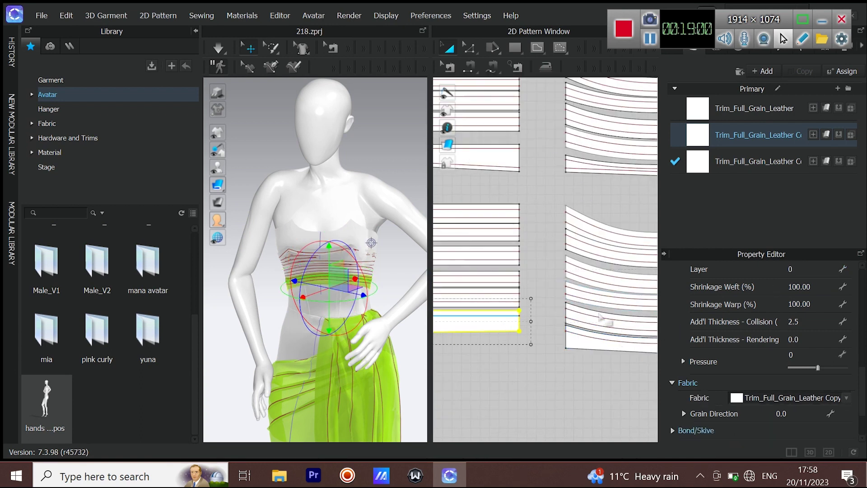
pyautogui.scroll(3, 614, 300)
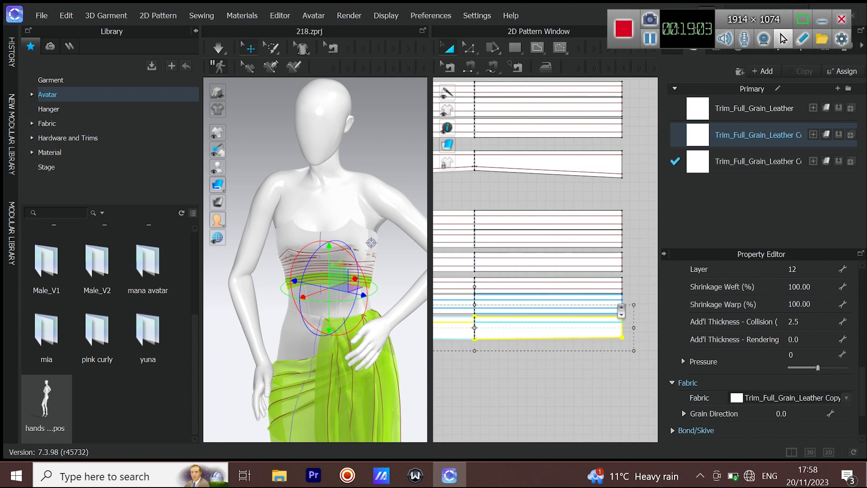
pyautogui.click(196, 32)
pyautogui.click(590, 230)
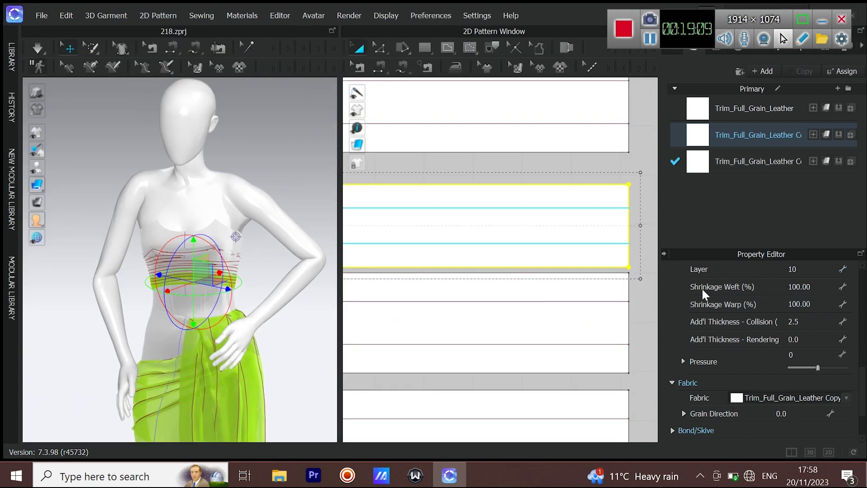
# Set the layer of the lower sets' third-from-top curved and straight strips to 9.
pyautogui.scroll(-8, 521, 291)
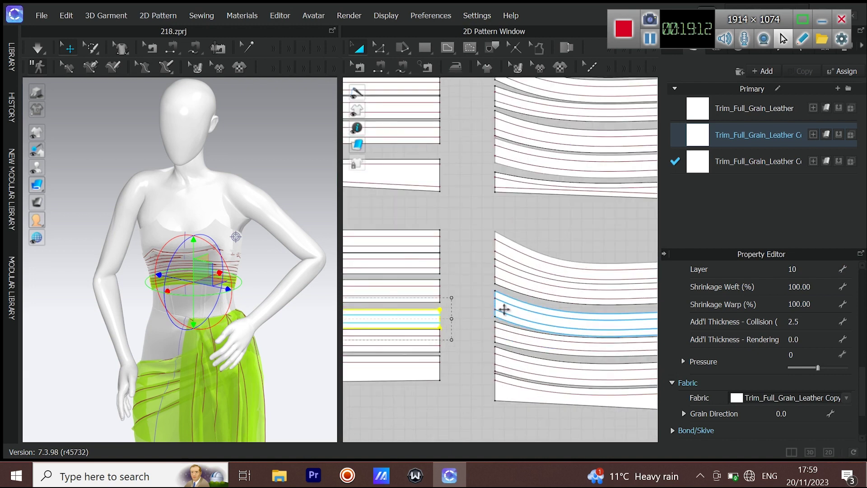
pyautogui.scroll(3, 504, 310)
pyautogui.click(501, 308)
pyautogui.scroll(-4, 501, 309)
pyautogui.scroll(2, 464, 317)
pyautogui.keyDown('shift'); pyautogui.click(441, 310); pyautogui.keyUp('shift')
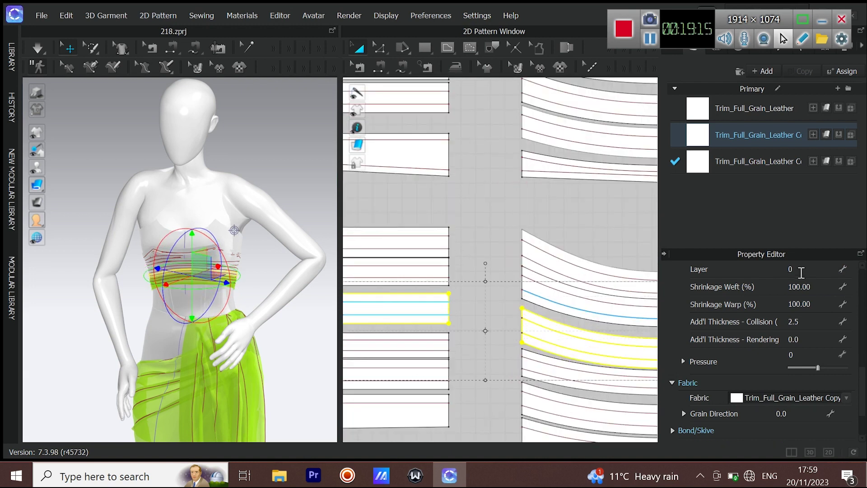
# Set the lower sets' second-from-top strip pair to layer 8 and the top straight strip to layer 7.
pyautogui.scroll(2, 540, 250)
pyautogui.click(525, 312)
pyautogui.keyDown('shift'); pyautogui.click(416, 292); pyautogui.keyUp('shift')
pyautogui.click(814, 269)
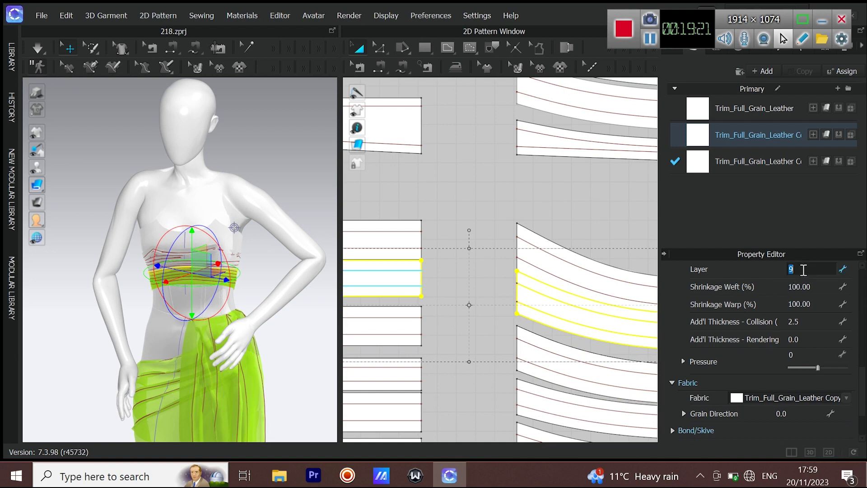
pyautogui.click(527, 240)
pyautogui.click(411, 239)
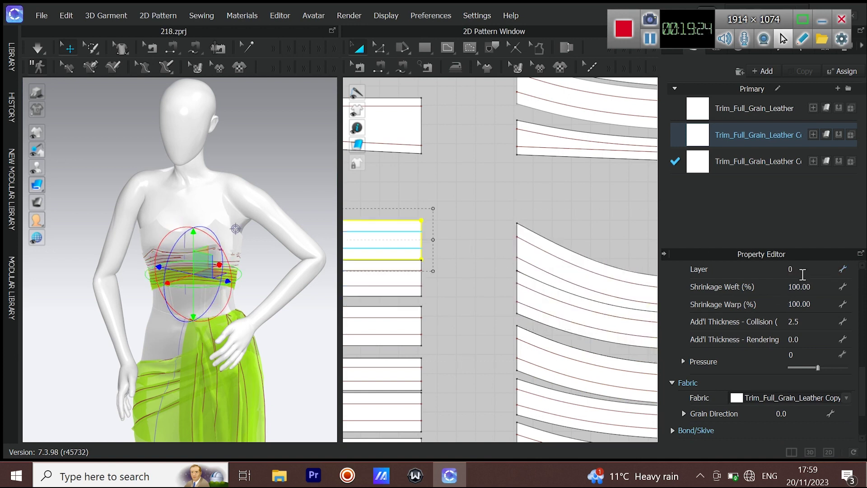
# Set the upper sets' lowest curved and straight strip pair to layer 6 and the pair above it to layer 5.
pyautogui.moveTo(505, 182); pyautogui.dragTo(507, 312, button='middle')
pyautogui.click(520, 270)
pyautogui.keyDown('shift'); pyautogui.click(414, 267); pyautogui.keyUp('shift')
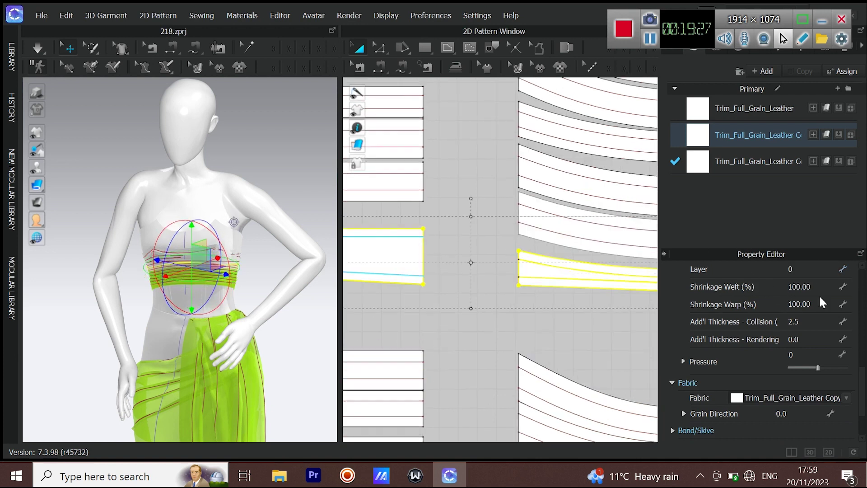
pyautogui.moveTo(540, 221); pyautogui.dragTo(564, 295, button='middle')
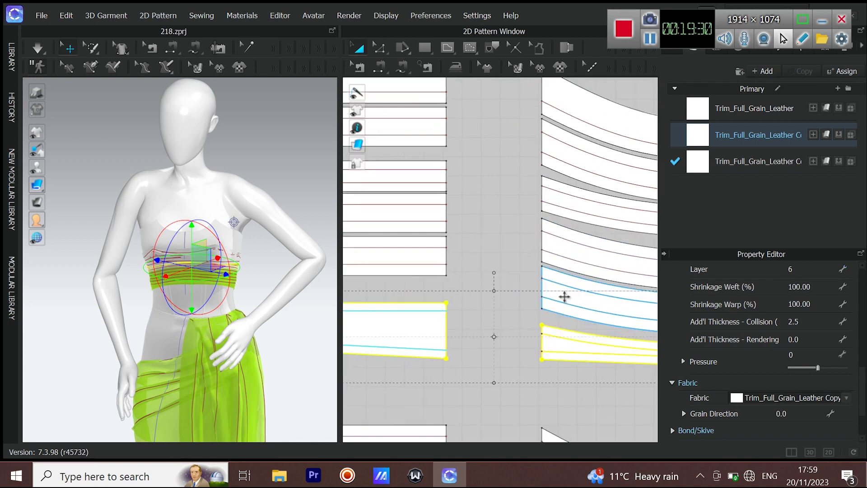
pyautogui.click(563, 295)
pyautogui.keyDown('shift'); pyautogui.click(428, 256); pyautogui.keyUp('shift')
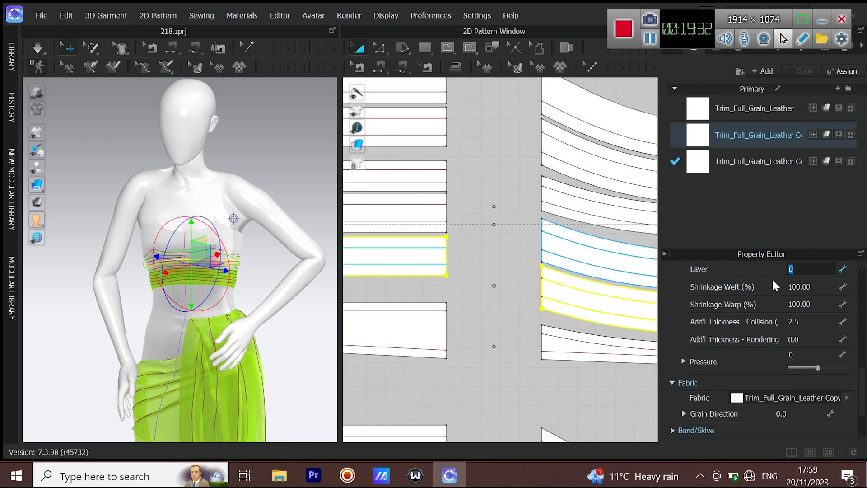
# Set the upper sets' remaining four strip pairs to layers 4, 3, 2 and 1, going upward.
pyautogui.moveTo(506, 269); pyautogui.dragTo(524, 364, button='middle')
pyautogui.click(572, 341)
pyautogui.keyDown('shift'); pyautogui.click(453, 307); pyautogui.keyUp('shift')
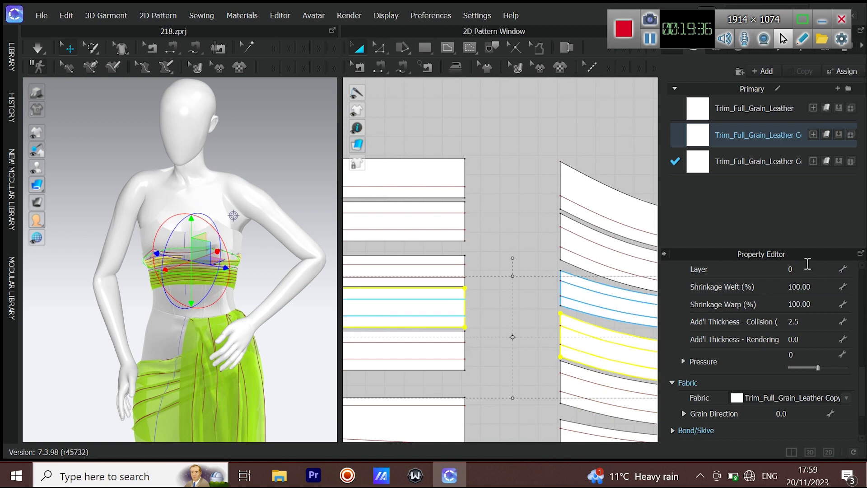
pyautogui.click(567, 291)
pyautogui.keyDown('shift'); pyautogui.click(455, 271); pyautogui.keyUp('shift')
pyautogui.click(794, 269)
pyautogui.click(582, 245)
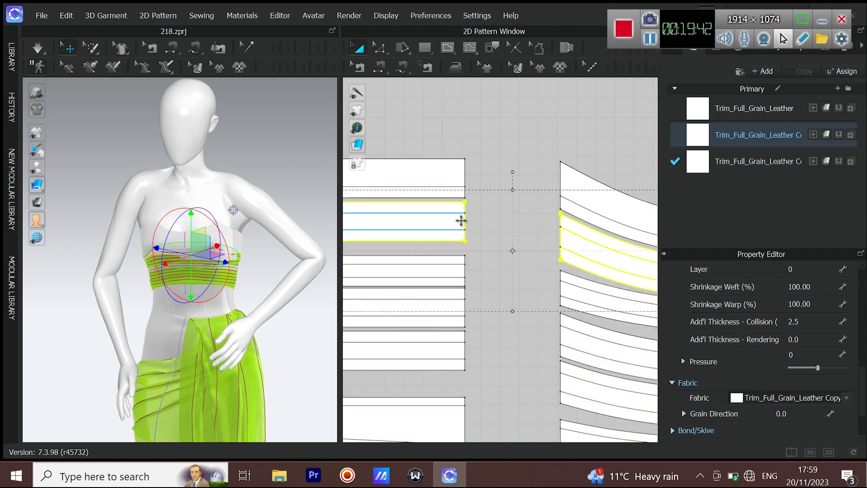
pyautogui.click(580, 181)
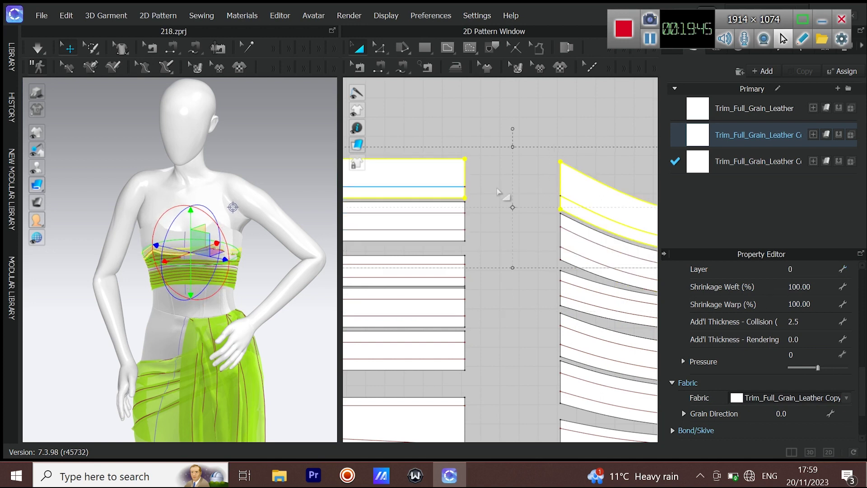
# Select the curved and straight bodice strip sets and examine how they lie around the avatar.
pyautogui.moveTo(247, 261); pyautogui.dragTo(234, 292, button='right')
pyautogui.scroll(-6, 540, 289)
pyautogui.moveTo(453, 238); pyautogui.dragTo(620, 350)
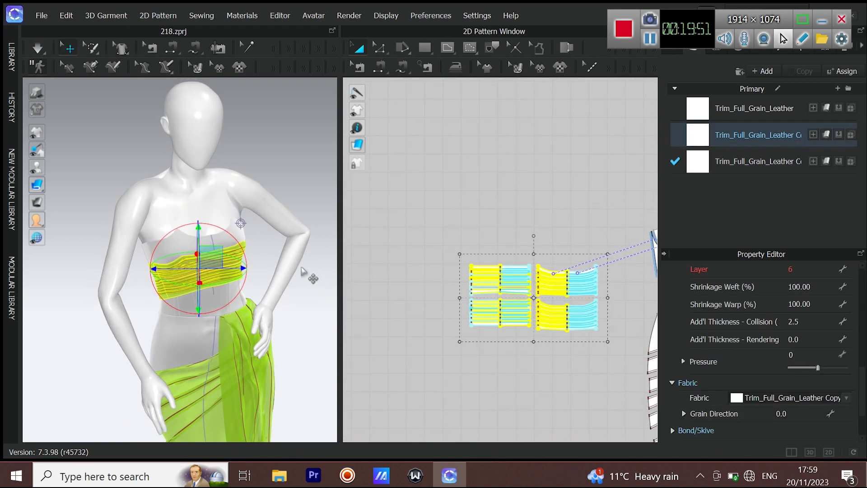
pyautogui.moveTo(266, 268); pyautogui.dragTo(299, 262, button='right')
pyautogui.moveTo(534, 248); pyautogui.dragTo(637, 356)
pyautogui.moveTo(137, 264); pyautogui.dragTo(243, 245, button='right')
pyautogui.moveTo(438, 242); pyautogui.dragTo(541, 339)
pyautogui.moveTo(185, 260)
pyautogui.mouseDown(button='right')
pyautogui.moveTo(240, 266)
pyautogui.moveTo(190, 266)
pyautogui.mouseUp(button='right')
# Pull the upper bodice strips up toward the shoulder during simulation and stop the simulation.
pyautogui.moveTo(243, 241); pyautogui.dragTo(279, 182)
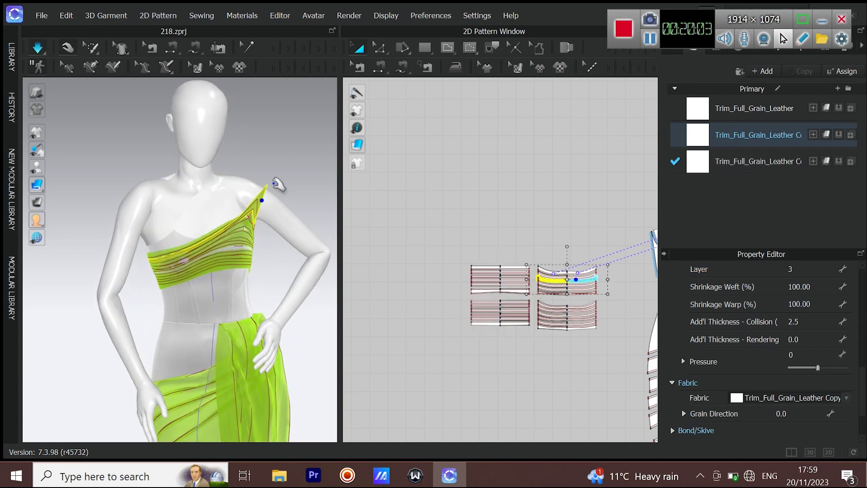
pyautogui.moveTo(246, 234); pyautogui.dragTo(278, 178)
pyautogui.moveTo(223, 249); pyautogui.dragTo(223, 223, button='middle')
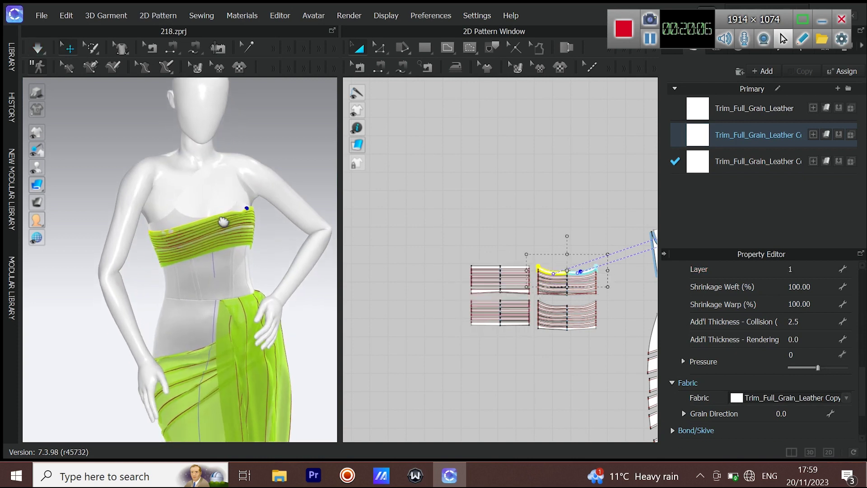
pyautogui.scroll(2, 222, 221)
pyautogui.press('space')
# Adjust the tack joining the top strip to the bodice cup, and pull the strips up at the side while simulating.
pyautogui.scroll(-3, 402, 246)
pyautogui.scroll(5, 556, 266)
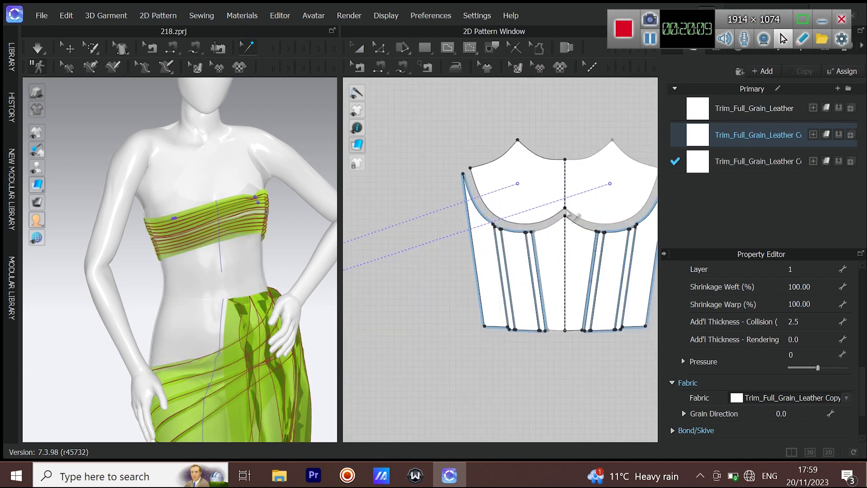
pyautogui.click(248, 47)
pyautogui.moveTo(555, 246); pyautogui.dragTo(647, 275, button='middle')
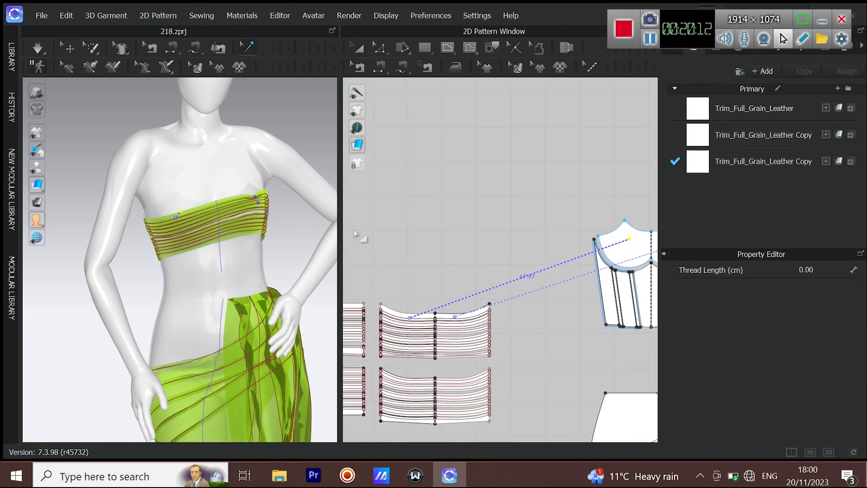
pyautogui.press('space')
pyautogui.moveTo(156, 218); pyautogui.dragTo(137, 119)
pyautogui.press('space')
# Examine the gap between the bodice strips up close and check the layer of the upper set's lowest straight strip.
pyautogui.moveTo(193, 256); pyautogui.dragTo(270, 256, button='middle')
pyautogui.scroll(5, 270, 256)
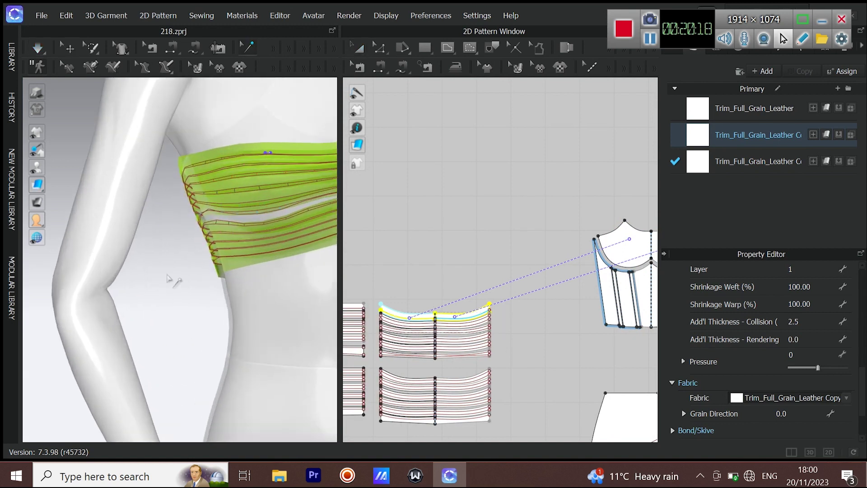
pyautogui.moveTo(166, 285); pyautogui.dragTo(102, 318, button='middle')
pyautogui.click(359, 48)
pyautogui.moveTo(307, 235); pyautogui.dragTo(296, 202, button='middle')
pyautogui.scroll(3, 295, 201)
pyautogui.moveTo(402, 348); pyautogui.dragTo(565, 253, button='middle')
pyautogui.scroll(5, 513, 285)
pyautogui.click(474, 183)
pyautogui.moveTo(151, 187); pyautogui.dragTo(124, 257, button='middle')
pyautogui.scroll(3, 124, 256)
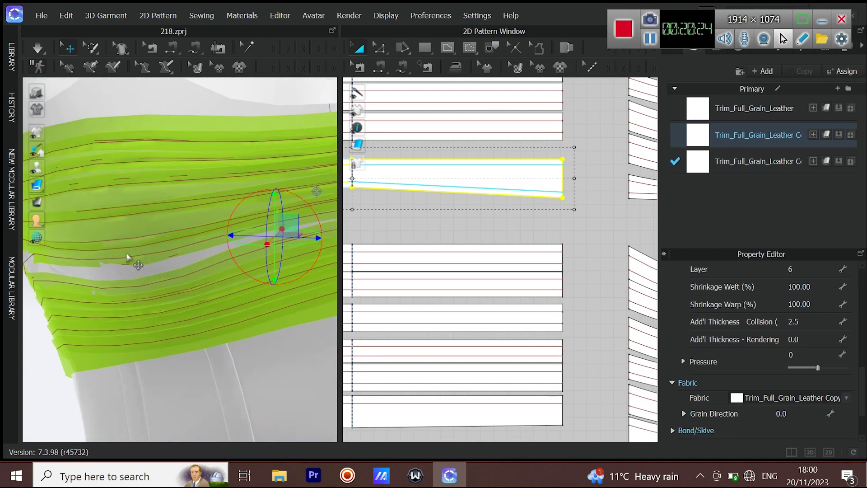
# Compare the layer values of the curved and straight strips bordering the gap.
pyautogui.click(127, 252)
pyautogui.click(639, 250)
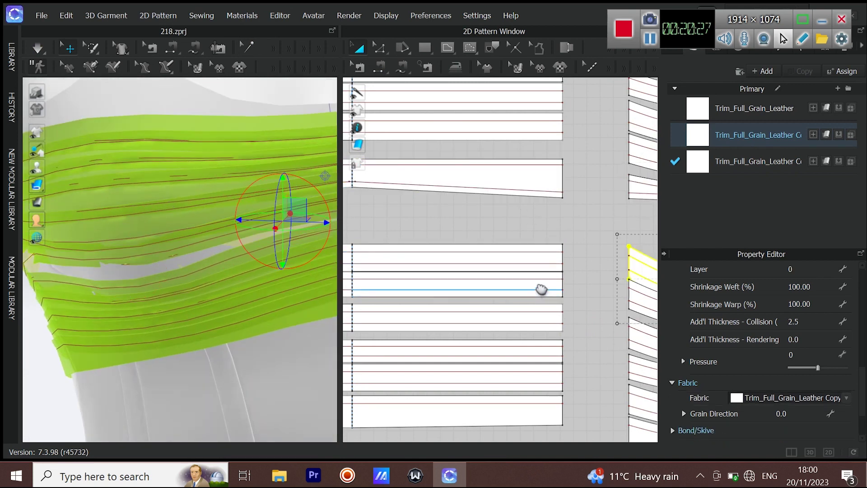
pyautogui.moveTo(542, 290); pyautogui.dragTo(483, 277, button='right')
pyautogui.scroll(2, 762, 349)
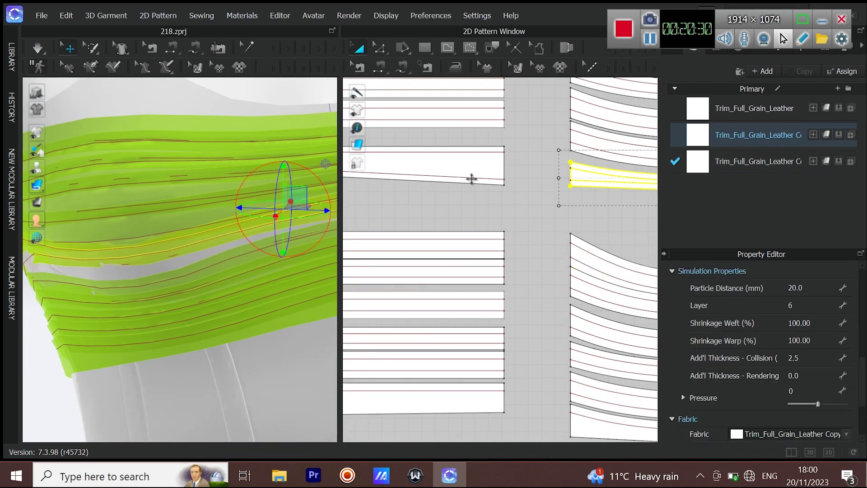
pyautogui.click(498, 283)
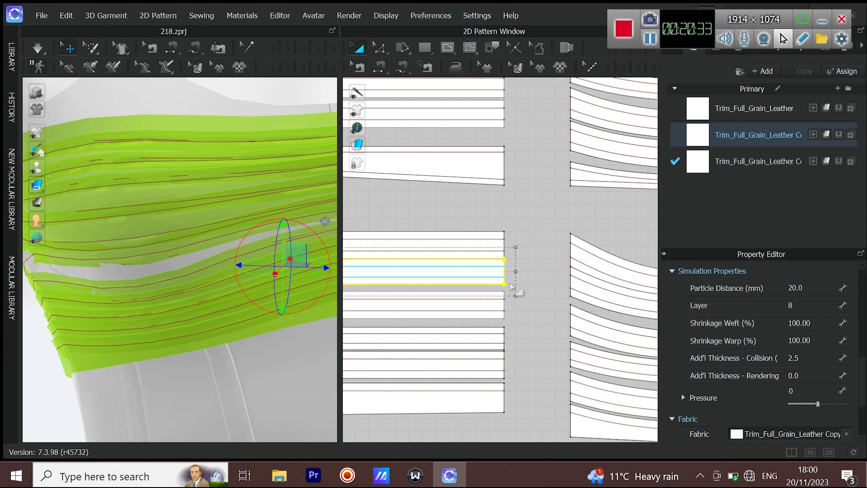
pyautogui.scroll(2, 577, 257)
pyautogui.click(457, 318)
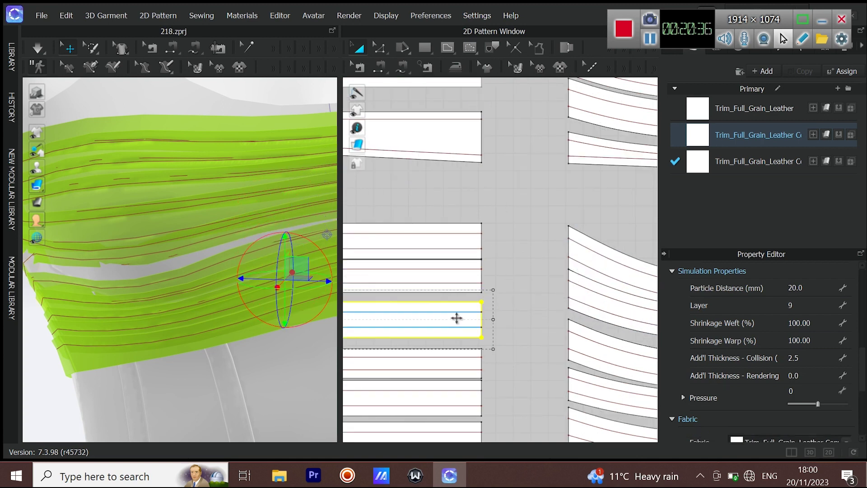
# Set the layer of the lower sets' top curved and straight strips to 7.
pyautogui.click(572, 240)
pyautogui.keyDown('shift'); pyautogui.click(469, 241); pyautogui.keyUp('shift')
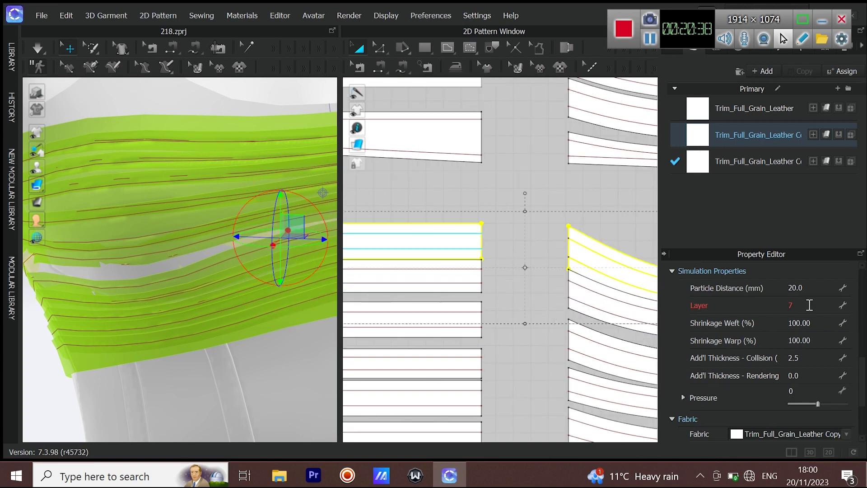
pyautogui.click(495, 218)
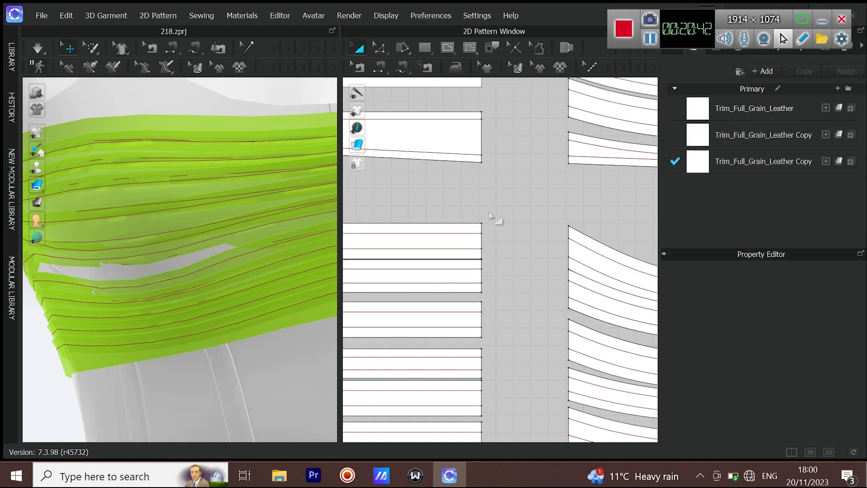
# Simulate the relayered bodice strips briefly, adjust them on the avatar and bring the whole gown into view.
pyautogui.scroll(-6, 100, 222)
pyautogui.scroll(-3, 193, 284)
pyautogui.moveTo(194, 284); pyautogui.dragTo(194, 195, button='middle')
pyautogui.scroll(-2, 194, 196)
pyautogui.moveTo(193, 195); pyautogui.dragTo(190, 230, button='right')
pyautogui.press('space')
pyautogui.click(161, 208)
pyautogui.press('space')
pyautogui.press('0')
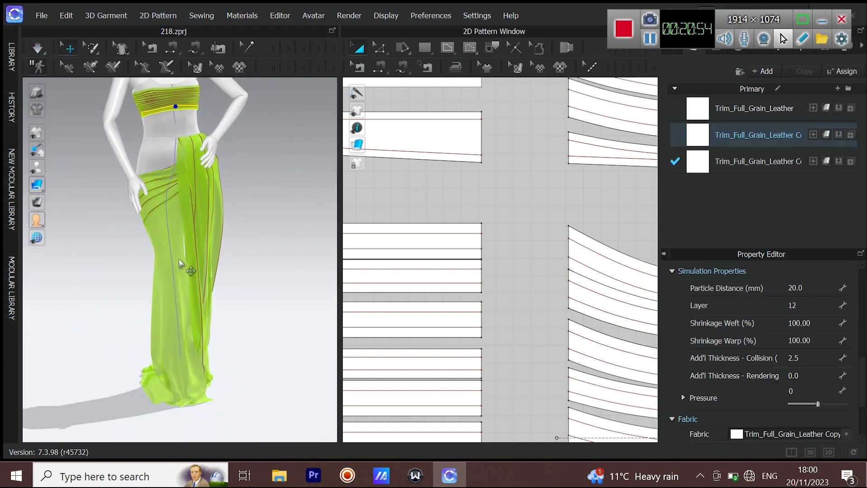
# Restart the simulation, pull the flared side panel's hem outward and strengthen the panel.
pyautogui.click(42, 52)
pyautogui.moveTo(244, 311); pyautogui.dragTo(180, 357, button='right')
pyautogui.moveTo(181, 359); pyautogui.dragTo(291, 397)
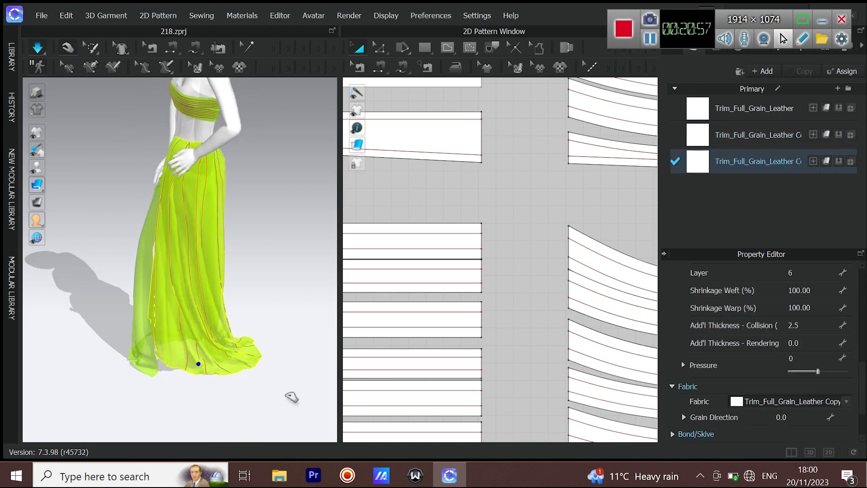
pyautogui.rightClick(226, 300)
pyautogui.click(268, 121)
# Pull the strengthened side panel's hem outward from several sides so its pleats spread, and stop the simulation.
pyautogui.moveTo(319, 368); pyautogui.dragTo(287, 360, button='right')
pyautogui.moveTo(273, 356); pyautogui.dragTo(348, 360)
pyautogui.moveTo(234, 364); pyautogui.dragTo(221, 413, button='right')
pyautogui.moveTo(195, 414); pyautogui.dragTo(220, 384)
pyautogui.moveTo(226, 382); pyautogui.dragTo(190, 357, button='right')
pyautogui.moveTo(152, 361); pyautogui.dragTo(81, 314)
pyautogui.moveTo(158, 341); pyautogui.dragTo(221, 316, button='right')
pyautogui.moveTo(218, 342); pyautogui.dragTo(273, 349)
pyautogui.moveTo(266, 355); pyautogui.dragTo(258, 358, button='right')
pyautogui.press('space')
# Lengthen the flared pleated side panel by stretching its pattern downward at the hem.
pyautogui.scroll(-10, 484, 296)
pyautogui.moveTo(633, 352); pyautogui.dragTo(366, 189, button='middle')
pyautogui.scroll(-2, 367, 188)
pyautogui.click(538, 360)
pyautogui.moveTo(530, 373); pyautogui.dragTo(532, 390)
# Simulate the lengthened side panel and check how it drapes on the floor.
pyautogui.press('space')
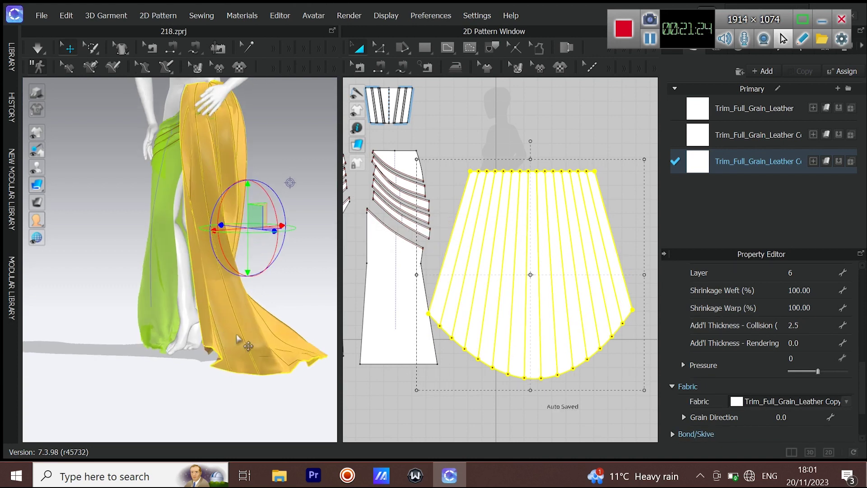
pyautogui.press('space')
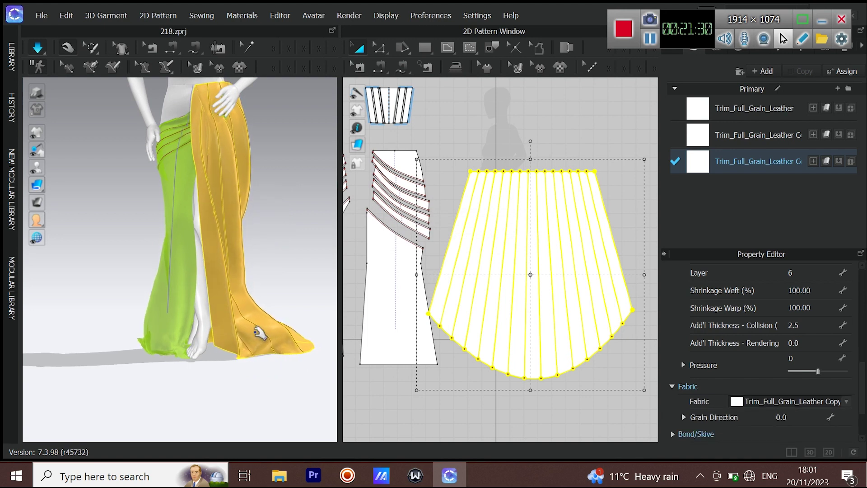
pyautogui.moveTo(259, 333); pyautogui.dragTo(271, 392, button='middle')
pyautogui.press('space')
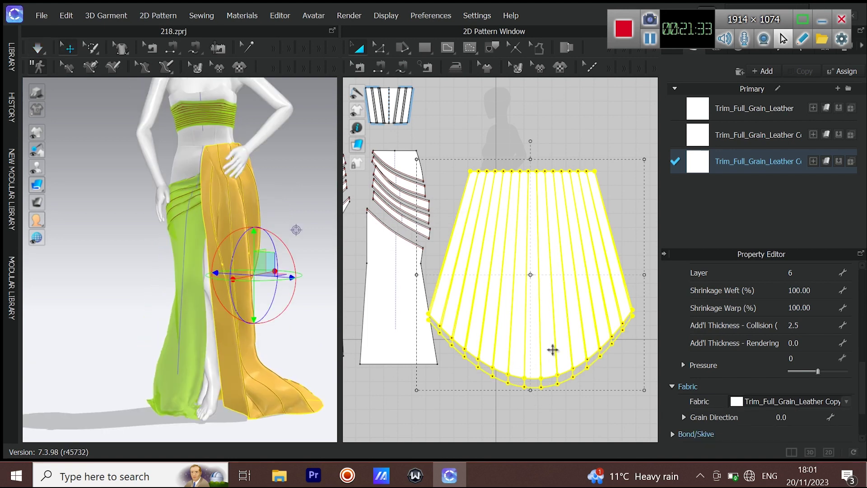
# Set the avatar's skin offset to 0.5 mm and start the simulation.
pyautogui.scroll(-5, 544, 348)
pyautogui.hotkey('ctrl', 'a')
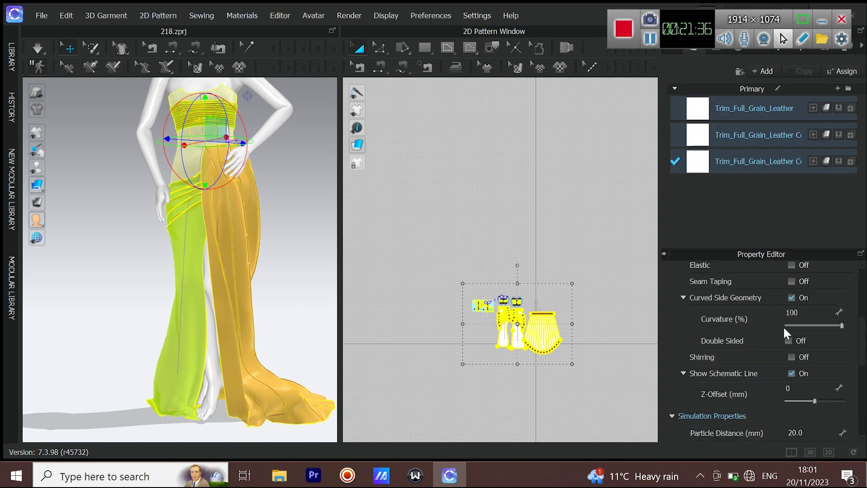
pyautogui.scroll(-5, 836, 366)
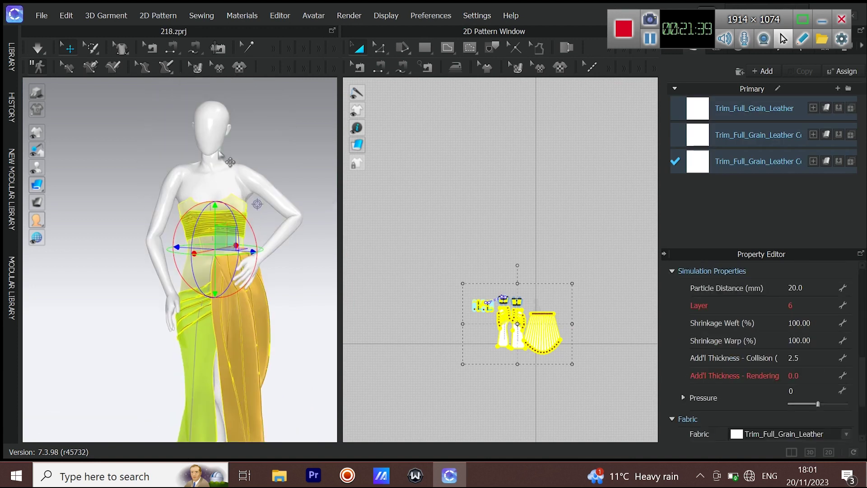
pyautogui.click(211, 121)
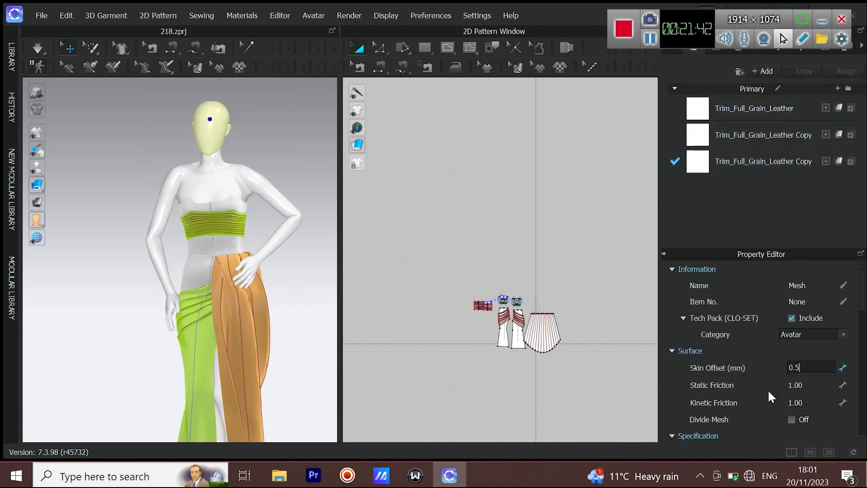
pyautogui.press('Return')
pyautogui.press('space')
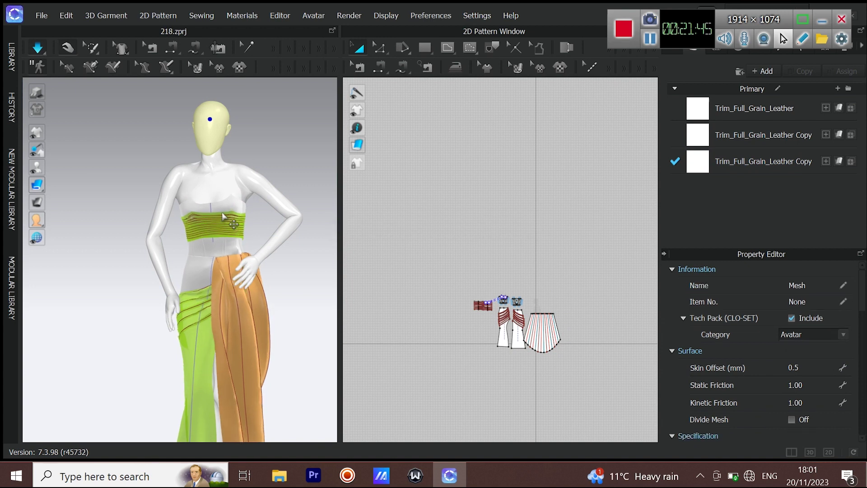
# Pull the bodice's upper edge upward at several points so the bust cups emerge above the strips, and stop the simulation.
pyautogui.moveTo(296, 339); pyautogui.dragTo(263, 319, button='right')
pyautogui.scroll(2, 263, 319)
pyautogui.scroll(-2, 224, 188)
pyautogui.moveTo(263, 319); pyautogui.dragTo(242, 315, button='middle')
pyautogui.scroll(5, 230, 269)
pyautogui.scroll(1, 230, 270)
pyautogui.moveTo(195, 194); pyautogui.dragTo(196, 18)
pyautogui.moveTo(285, 195); pyautogui.dragTo(294, 6)
pyautogui.moveTo(172, 190); pyautogui.dragTo(150, 5)
pyautogui.moveTo(290, 179); pyautogui.dragTo(315, 68)
pyautogui.scroll(3, 455, 270)
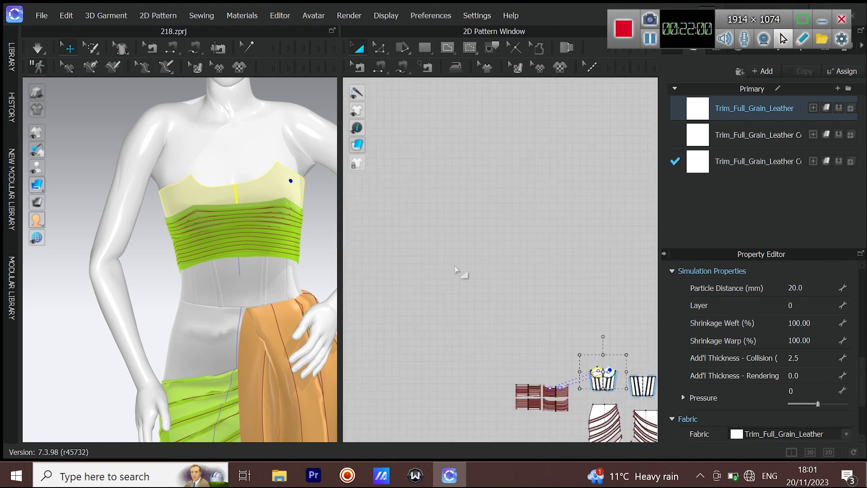
# Freeze the bust cup patterns of the bodice.
pyautogui.rightClick(269, 176)
pyautogui.click(298, 107)
pyautogui.scroll(5, 545, 318)
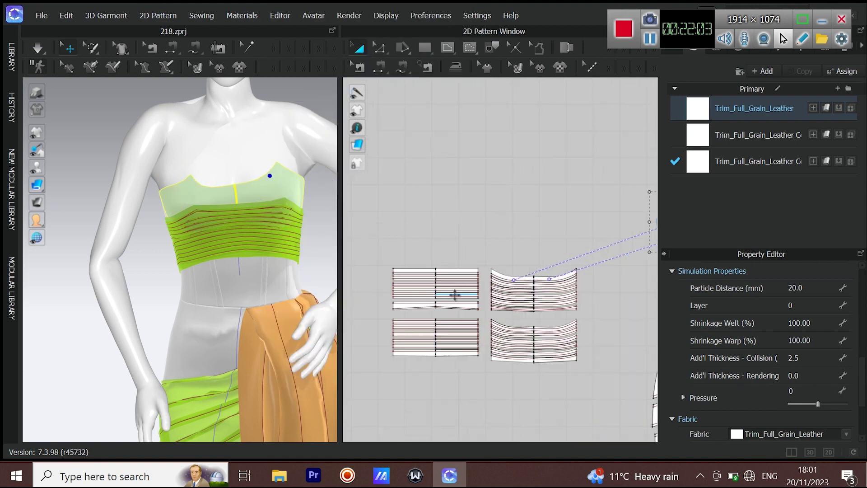
# Move the front pleated bodice strips and the back pleated bodice strips outward, clear of the bodice.
pyautogui.moveTo(483, 246); pyautogui.dragTo(603, 384)
pyautogui.moveTo(188, 271); pyautogui.dragTo(232, 253, button='right')
pyautogui.moveTo(232, 223); pyautogui.dragTo(272, 195)
pyautogui.moveTo(289, 192); pyautogui.dragTo(247, 182, button='right')
pyautogui.moveTo(385, 252); pyautogui.dragTo(498, 370)
pyautogui.moveTo(203, 279); pyautogui.dragTo(265, 271, button='right')
pyautogui.moveTo(183, 231); pyautogui.dragTo(156, 199)
pyautogui.moveTo(158, 199); pyautogui.dragTo(267, 199, button='right')
pyautogui.moveTo(206, 195); pyautogui.dragTo(174, 196)
pyautogui.moveTo(714, 109); pyautogui.dragTo(689, 189)
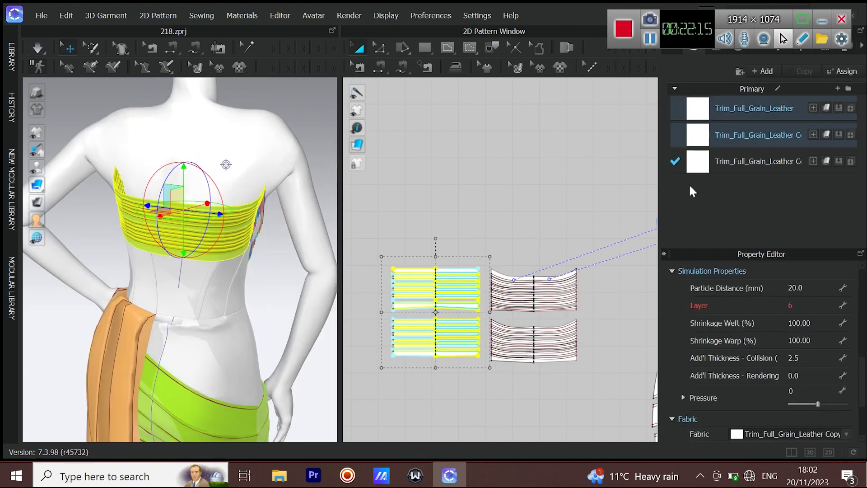
pyautogui.click(747, 108)
pyautogui.keyDown('shift'); pyautogui.click(747, 161); pyautogui.keyUp('shift')
pyautogui.scroll(-15, 751, 375)
# Simulate the bodice strips, pull them upward on the chest, and stop the simulation with all the strips selected.
pyautogui.moveTo(239, 187); pyautogui.dragTo(228, 226, button='right')
pyautogui.press('space')
pyautogui.moveTo(298, 208); pyautogui.dragTo(325, 31)
pyautogui.moveTo(243, 218); pyautogui.dragTo(245, 80)
pyautogui.scroll(-3, 272, 240)
pyautogui.moveTo(273, 240); pyautogui.dragTo(216, 189, button='right')
pyautogui.scroll(-2, 216, 188)
pyautogui.press('space')
pyautogui.moveTo(377, 240); pyautogui.dragTo(619, 398)
# Reshape the top edge of the bust cup patterns into outward-bulging curves by pulling the outer and inner edge curve points outward.
pyautogui.moveTo(246, 195); pyautogui.dragTo(240, 227, button='middle')
pyautogui.scroll(-5, 548, 211)
pyautogui.moveTo(521, 211); pyautogui.dragTo(446, 213, button='middle')
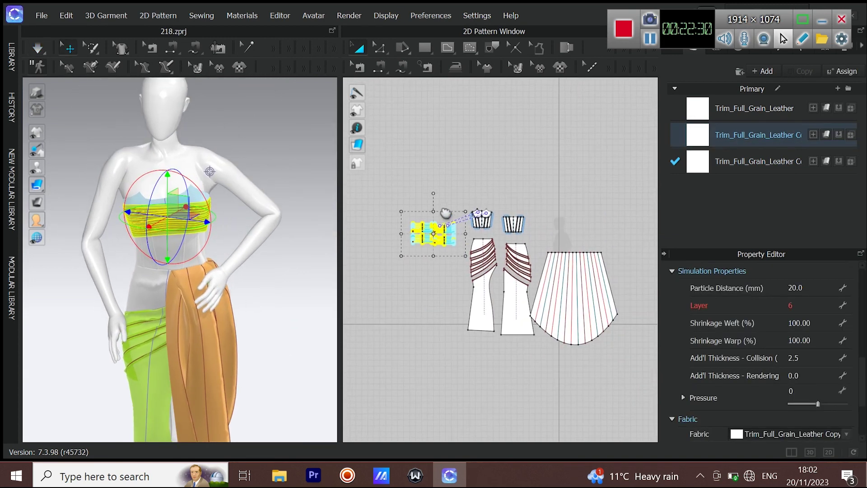
pyautogui.scroll(5, 503, 211)
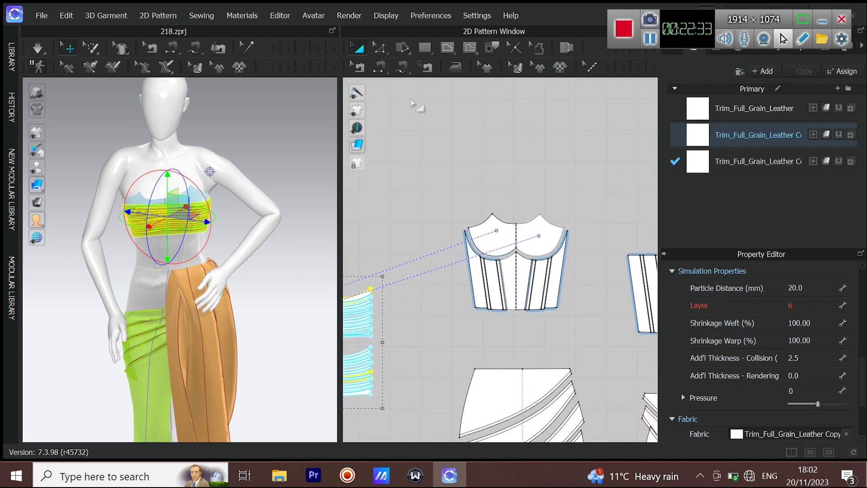
pyautogui.click(380, 47)
pyautogui.moveTo(383, 53); pyautogui.dragTo(429, 106)
pyautogui.scroll(6, 488, 221)
pyautogui.click(484, 216)
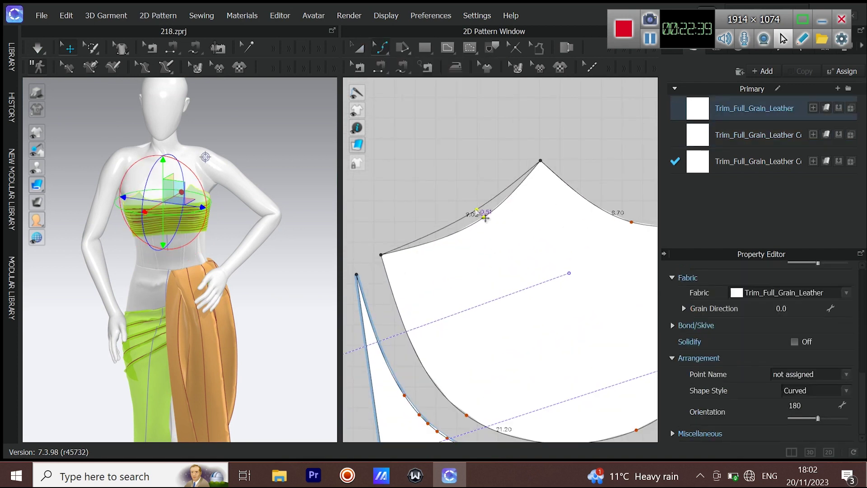
pyautogui.moveTo(476, 210); pyautogui.dragTo(456, 192)
pyautogui.moveTo(653, 226); pyautogui.dragTo(570, 224, button='middle')
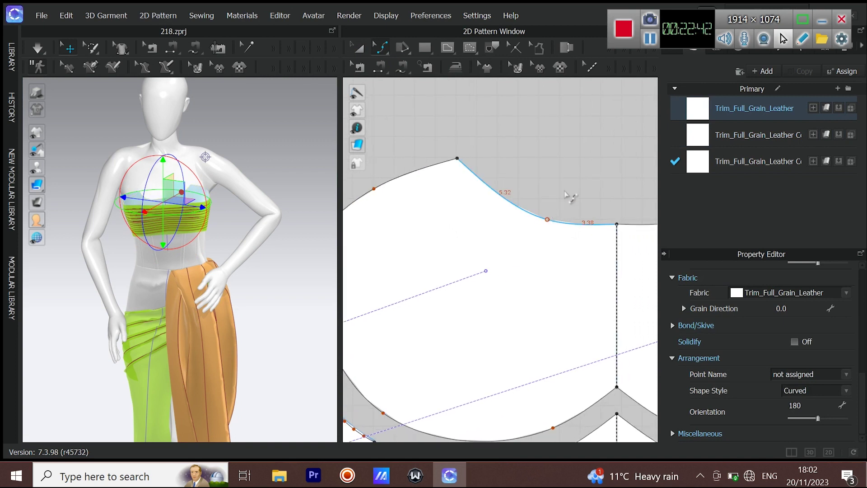
pyautogui.moveTo(552, 199); pyautogui.dragTo(553, 192)
pyautogui.scroll(5, 113, 212)
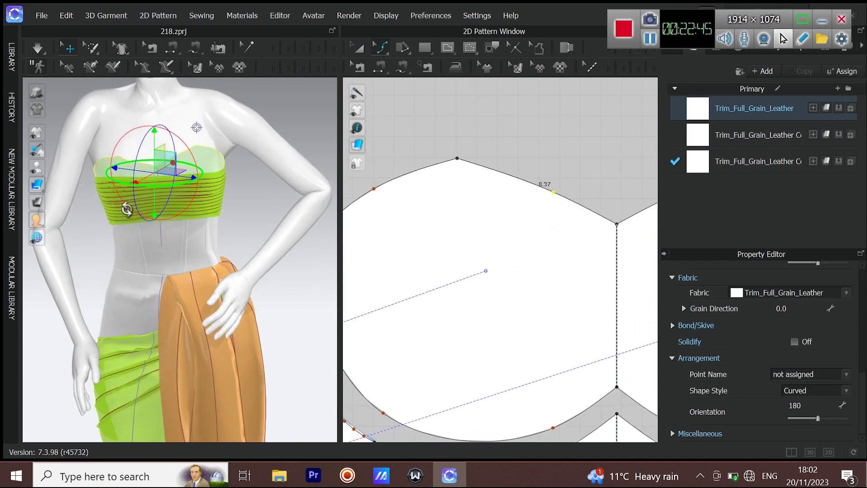
# Unfreeze the reshaped bust cups and freeze the back corset pieces.
pyautogui.click(359, 49)
pyautogui.rightClick(169, 166)
pyautogui.click(218, 92)
pyautogui.moveTo(191, 156); pyautogui.dragTo(203, 202, button='middle')
pyautogui.scroll(-9, 451, 232)
pyautogui.moveTo(555, 272); pyautogui.dragTo(528, 238, button='middle')
pyautogui.scroll(1, 528, 238)
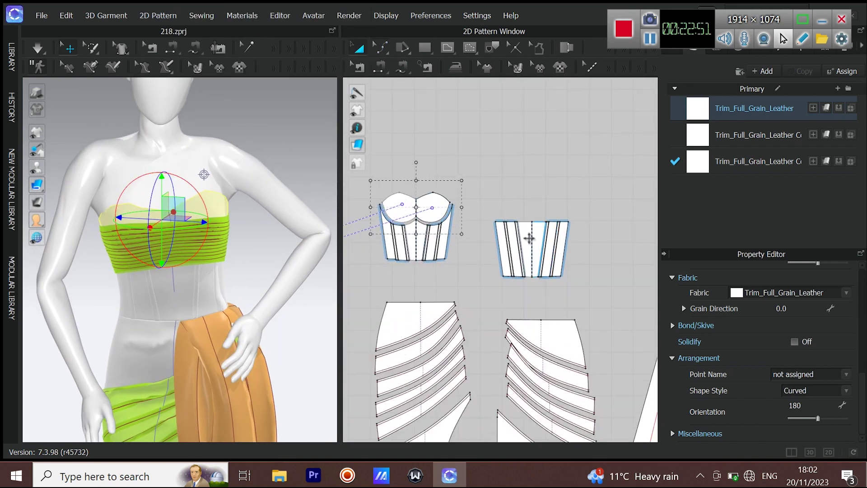
pyautogui.moveTo(589, 200); pyautogui.dragTo(474, 293)
pyautogui.rightClick(178, 260)
pyautogui.click(233, 110)
# Simulate the bodice briefly with the reshaped bust cups, and stop the simulation.
pyautogui.press('space')
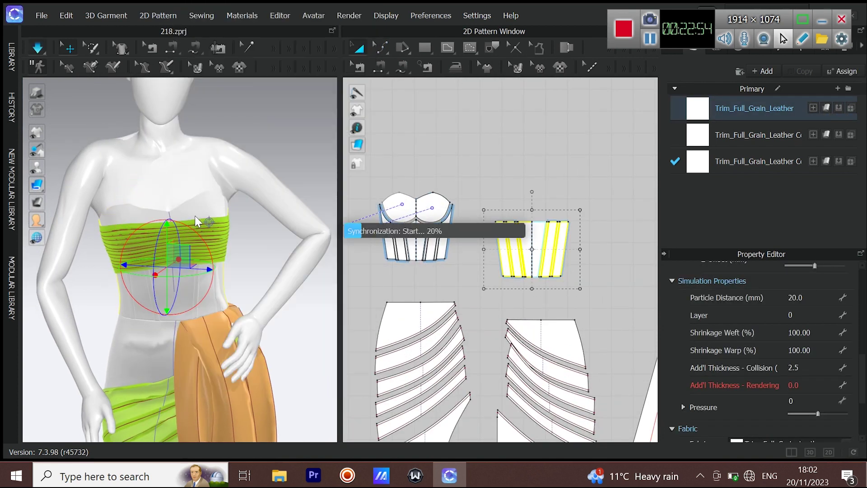
pyautogui.moveTo(224, 228); pyautogui.dragTo(187, 230, button='right')
pyautogui.press('space')
pyautogui.scroll(-5, 225, 217)
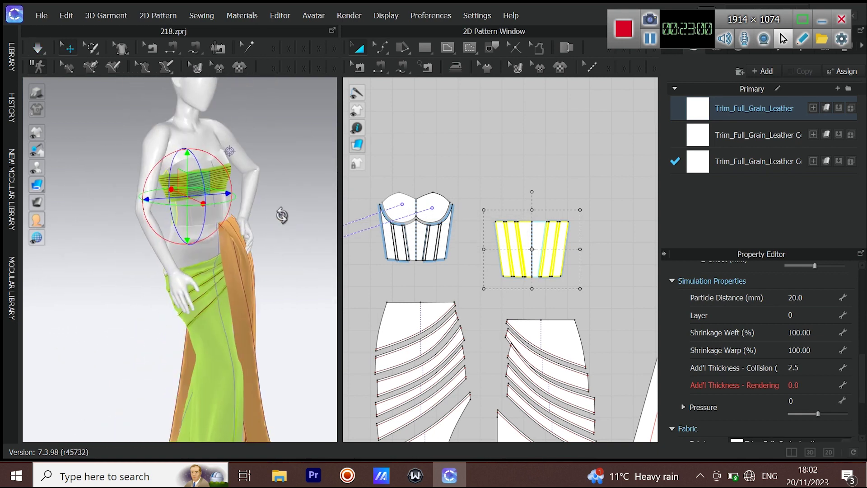
pyautogui.scroll(-3, 256, 164)
# Set the particle distance of all patterns to 7 mm and simulate the whole gown.
pyautogui.scroll(-6, 454, 238)
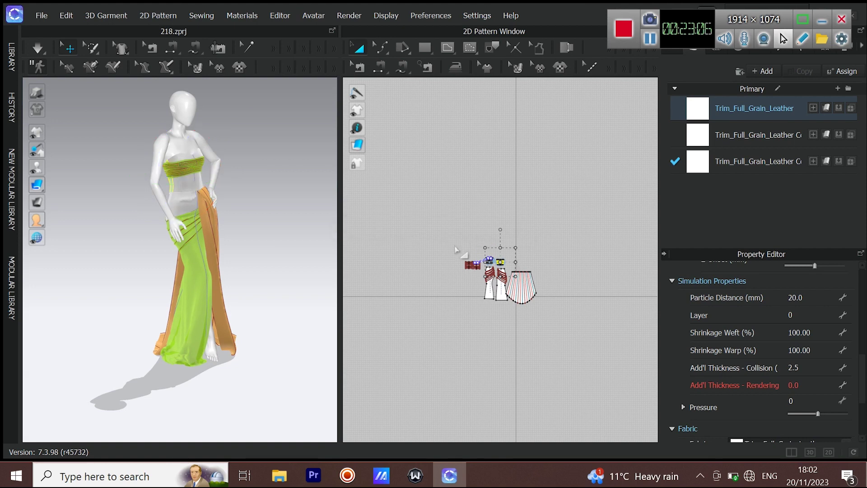
pyautogui.moveTo(456, 249); pyautogui.dragTo(608, 363)
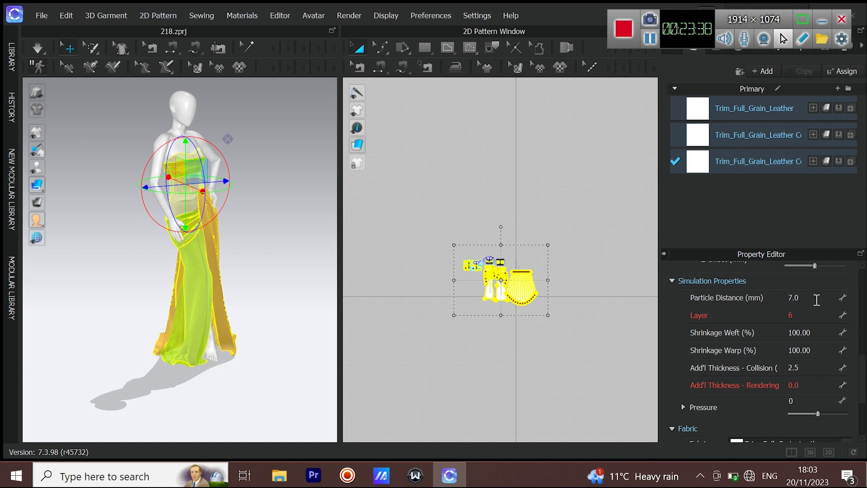
pyautogui.click(41, 47)
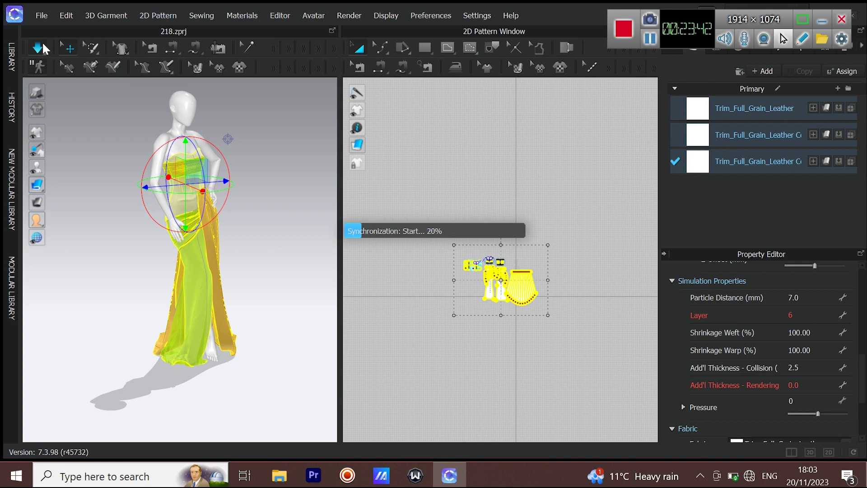
pyautogui.moveTo(128, 170); pyautogui.dragTo(215, 259, button='right')
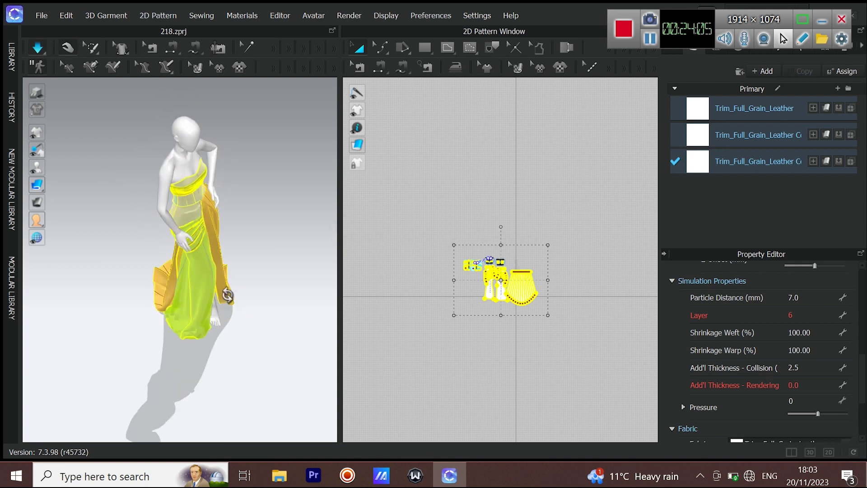
pyautogui.moveTo(236, 302); pyautogui.dragTo(238, 248, button='middle')
pyautogui.scroll(4, 237, 248)
pyautogui.moveTo(253, 169); pyautogui.dragTo(217, 114, button='right')
pyautogui.moveTo(230, 157); pyautogui.dragTo(219, 217, button='right')
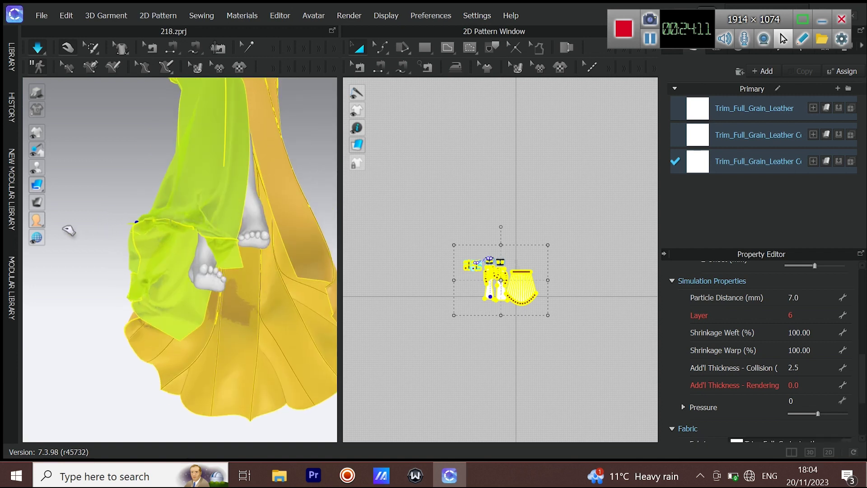
# Pull the green skirt's hem outward from the legs at several points so it opens into folds.
pyautogui.moveTo(171, 262); pyautogui.dragTo(93, 277)
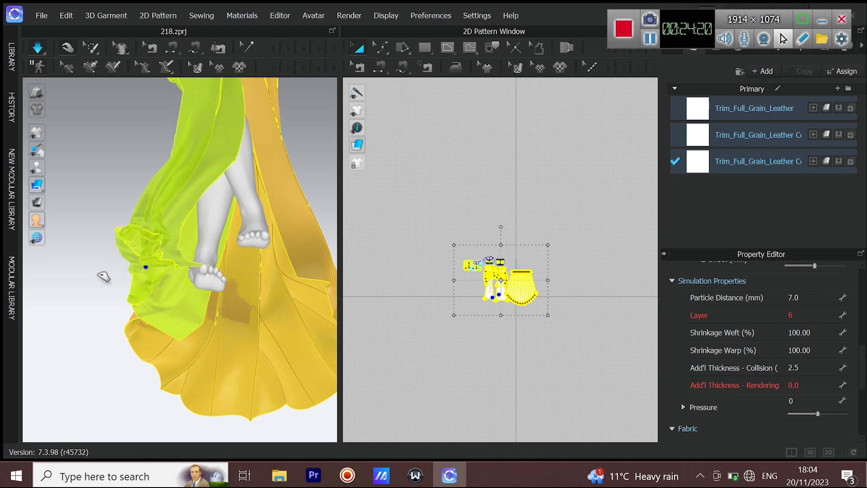
pyautogui.moveTo(170, 252); pyautogui.dragTo(107, 254)
pyautogui.moveTo(155, 271); pyautogui.dragTo(85, 254)
pyautogui.scroll(-2, 228, 265)
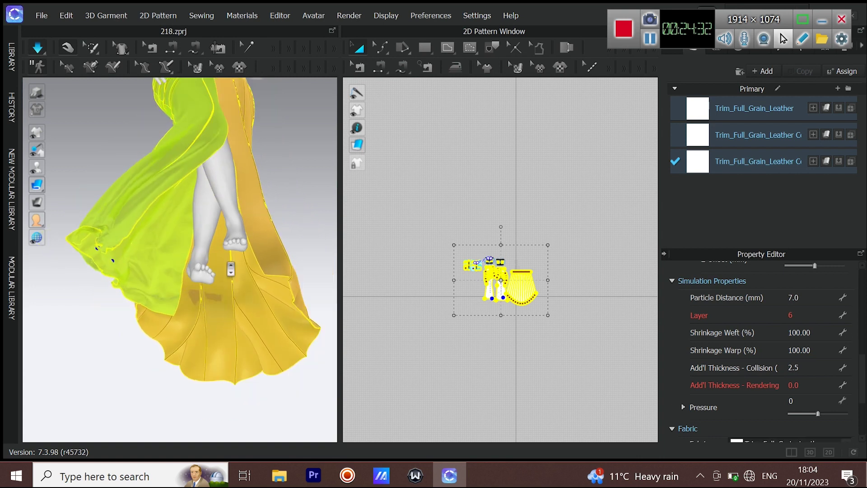
pyautogui.scroll(-2, 232, 311)
pyautogui.moveTo(232, 321); pyautogui.dragTo(191, 212, button='right')
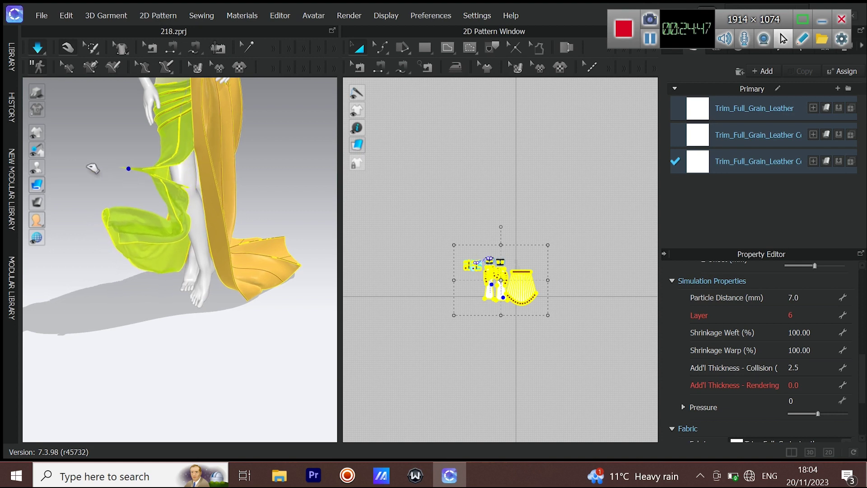
pyautogui.moveTo(208, 243); pyautogui.dragTo(188, 209, button='right')
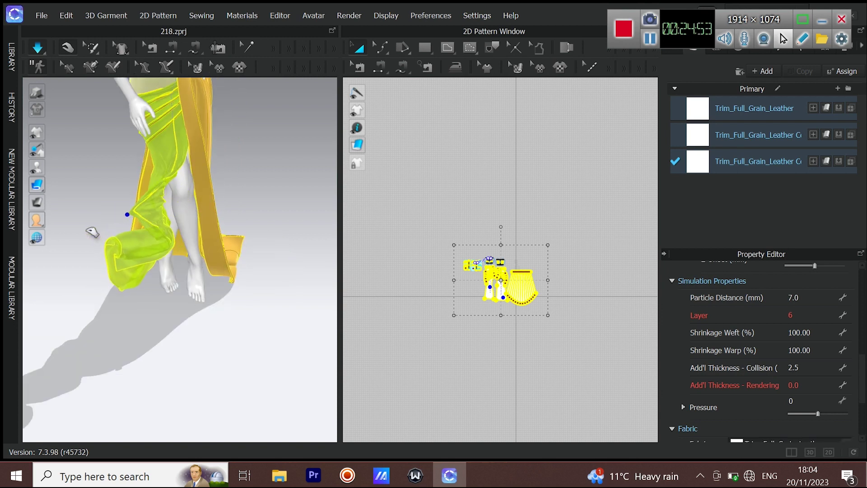
# Pull the pleated side panel's hem outward from several sides so it spreads across the floor.
pyautogui.moveTo(152, 266); pyautogui.dragTo(265, 157, button='right')
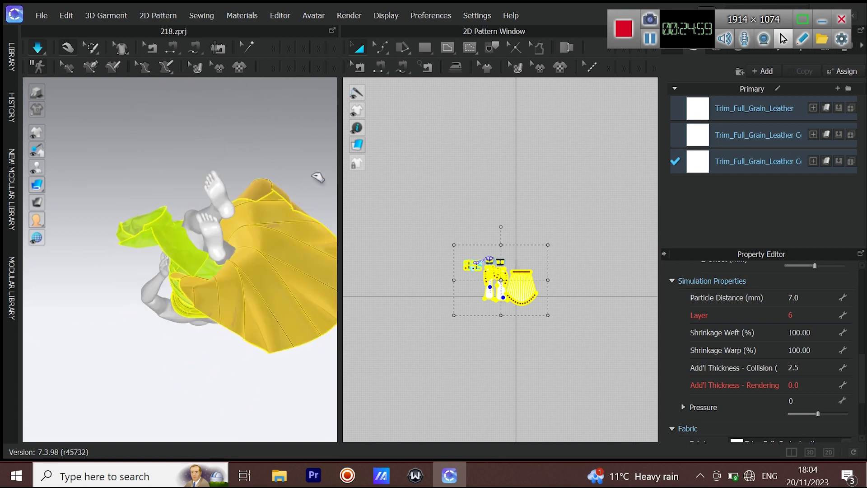
pyautogui.moveTo(299, 194); pyautogui.dragTo(315, 160)
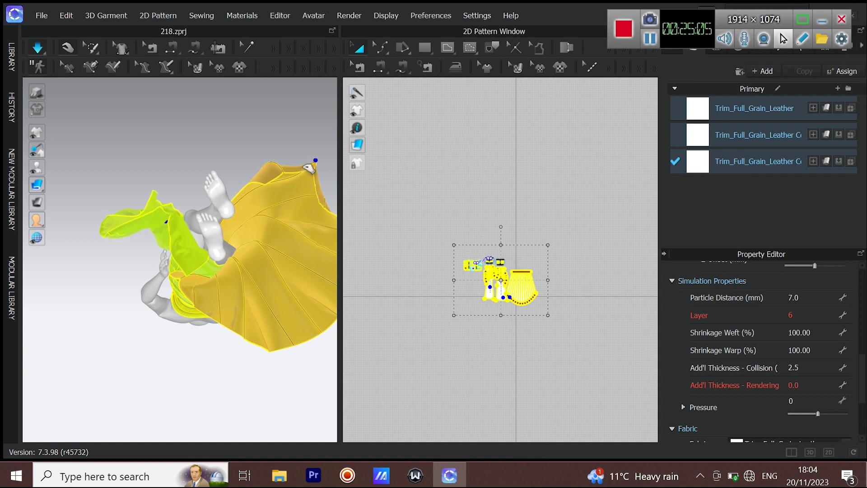
pyautogui.moveTo(258, 299); pyautogui.dragTo(256, 339, button='right')
pyautogui.moveTo(246, 288); pyautogui.dragTo(246, 266, button='right')
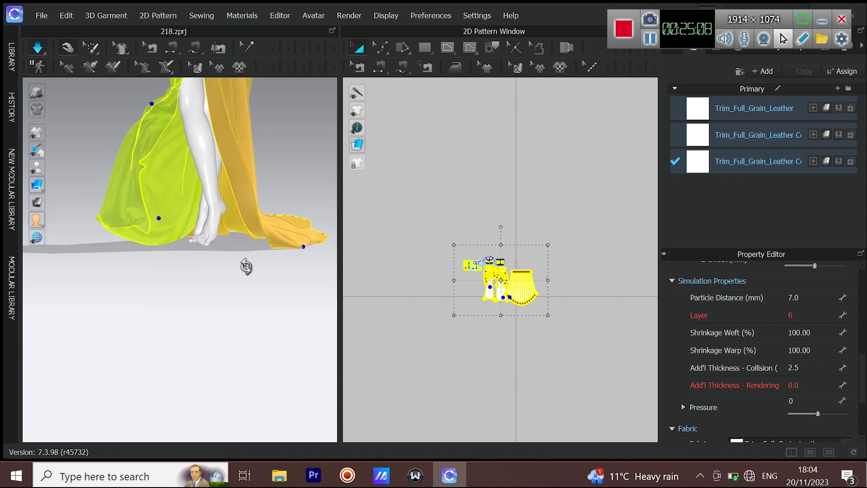
pyautogui.moveTo(257, 307); pyautogui.dragTo(193, 362, button='right')
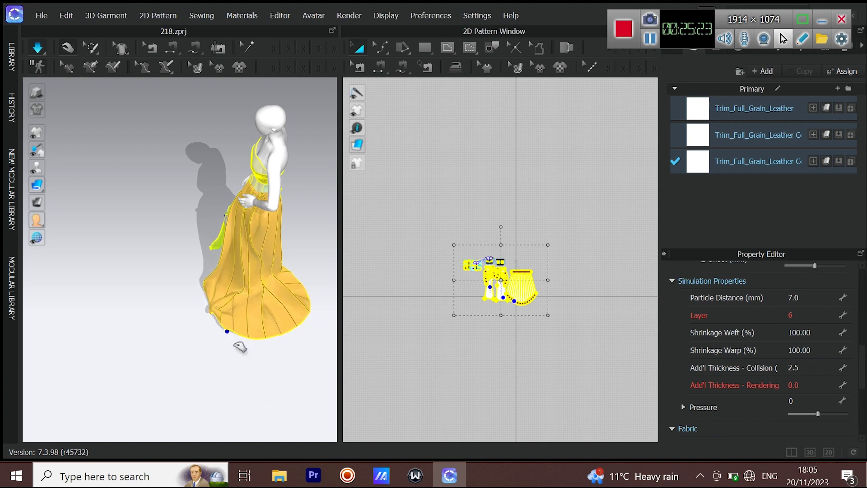
pyautogui.moveTo(255, 372); pyautogui.dragTo(197, 349, button='right')
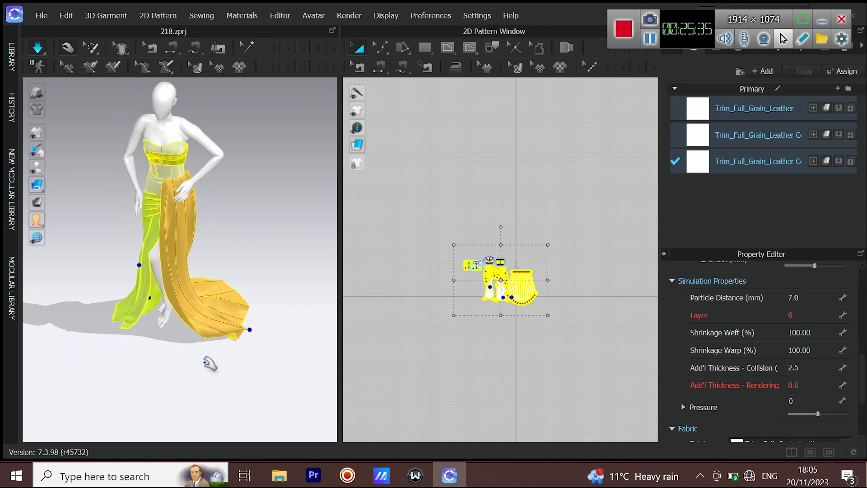
pyautogui.moveTo(224, 389); pyautogui.dragTo(216, 372, button='right')
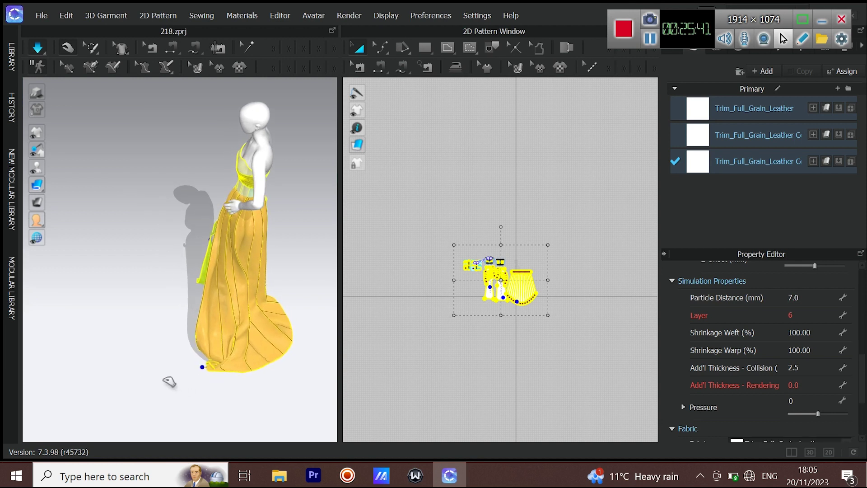
pyautogui.moveTo(193, 371); pyautogui.dragTo(231, 371, button='right')
pyautogui.scroll(3, 240, 344)
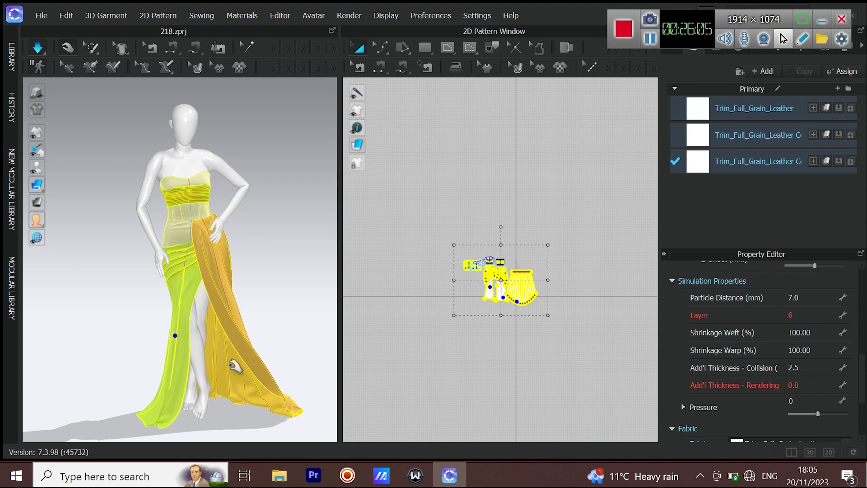
# Stop the simulation and freeze the pleated side panel, the draped front hip strips and the lower front skirt panel.
pyautogui.click(226, 117)
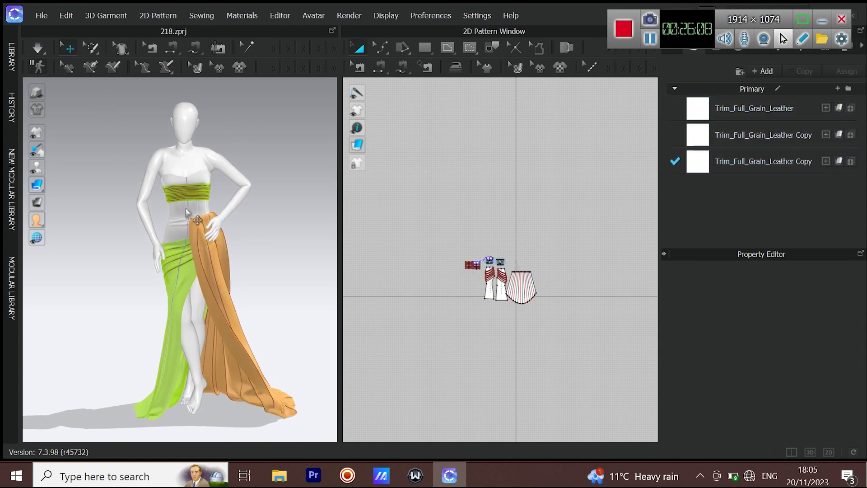
pyautogui.scroll(3, 187, 213)
pyautogui.rightClick(231, 311)
pyautogui.click(266, 107)
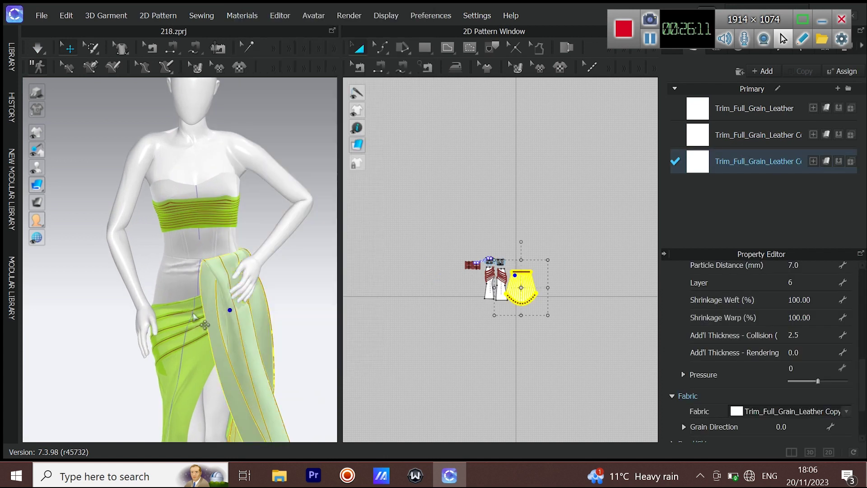
pyautogui.rightClick(190, 315)
pyautogui.click(237, 107)
pyautogui.moveTo(459, 265); pyautogui.dragTo(462, 276, button='middle')
pyautogui.rightClick(183, 370)
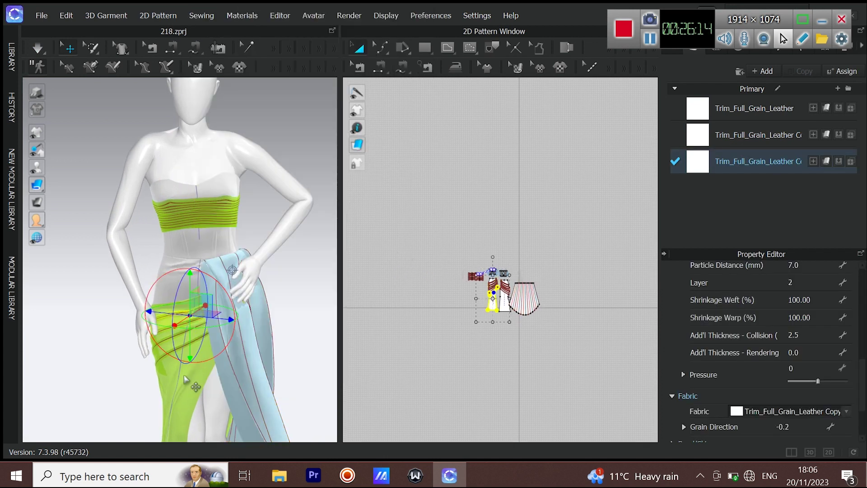
pyautogui.click(228, 107)
pyautogui.moveTo(188, 267); pyautogui.dragTo(214, 265, button='right')
pyautogui.scroll(5, 479, 273)
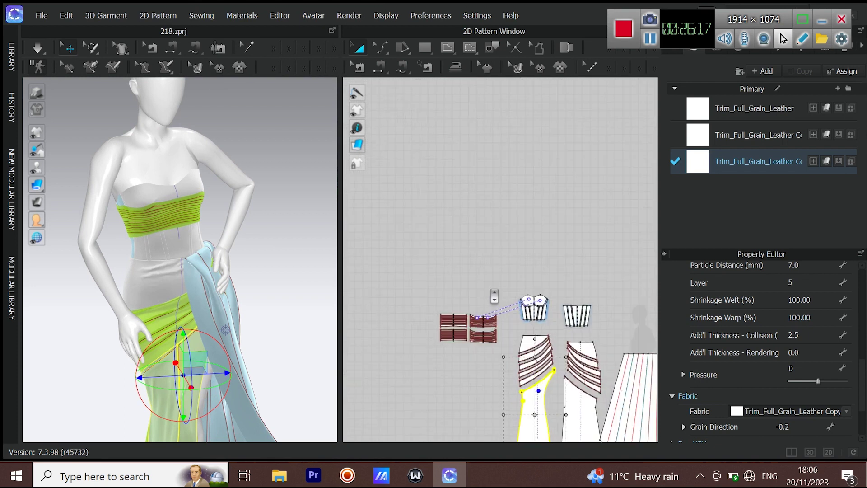
# Move the pleated front bust strips forward off the chest and simulate them against the bodice.
pyautogui.click(534, 326)
pyautogui.moveTo(452, 228); pyautogui.dragTo(534, 327)
pyautogui.moveTo(131, 290); pyautogui.dragTo(190, 288, button='right')
pyautogui.moveTo(139, 209); pyautogui.dragTo(163, 211)
pyautogui.moveTo(158, 205); pyautogui.dragTo(41, 200, button='right')
pyautogui.moveTo(172, 224); pyautogui.dragTo(226, 225, button='right')
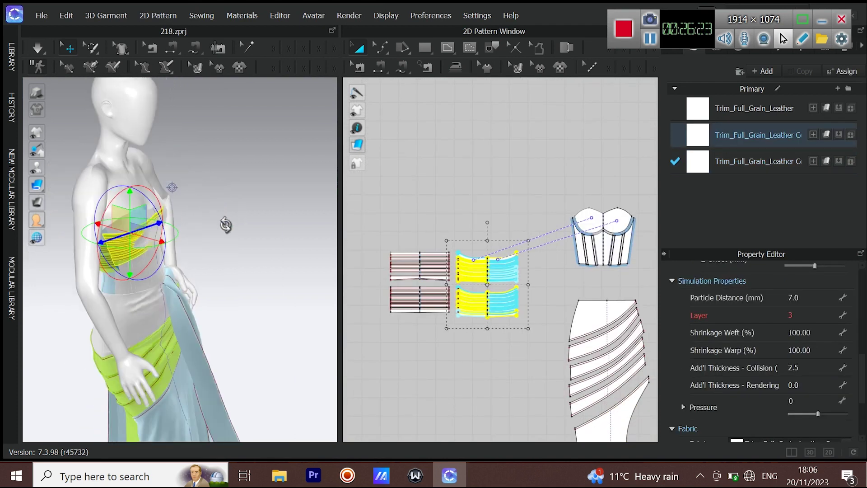
pyautogui.moveTo(381, 238); pyautogui.dragTo(462, 325)
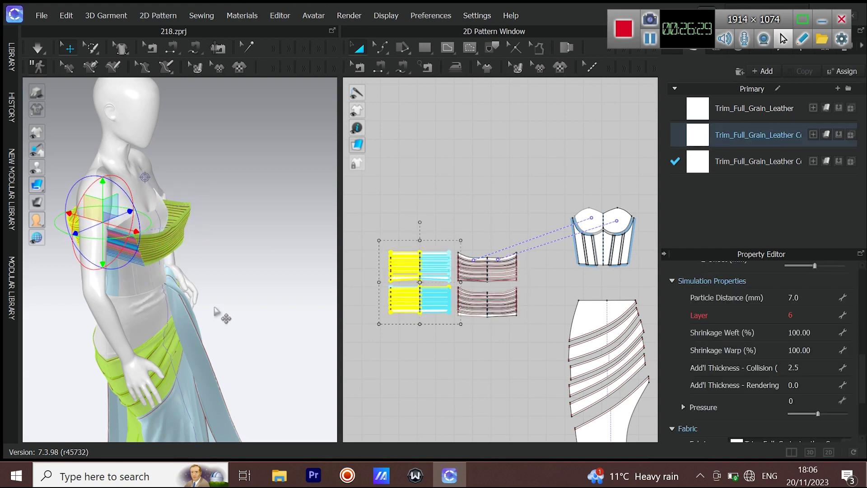
pyautogui.press('space')
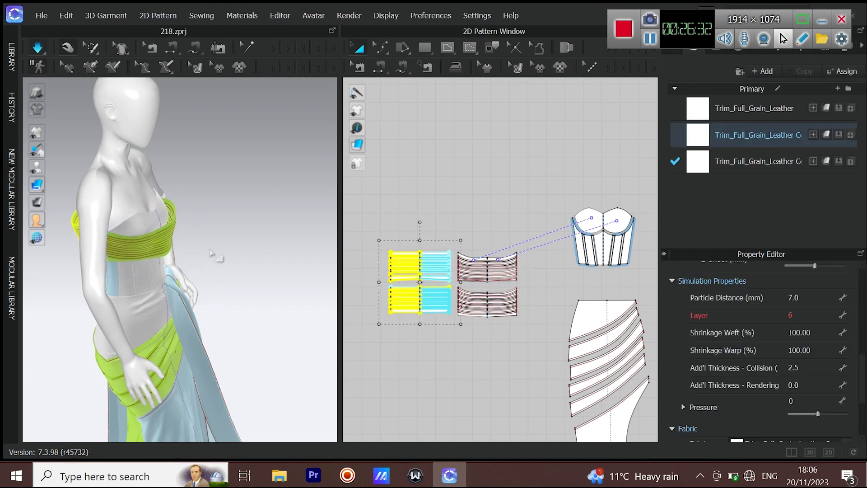
pyautogui.moveTo(147, 223); pyautogui.dragTo(128, 235, button='right')
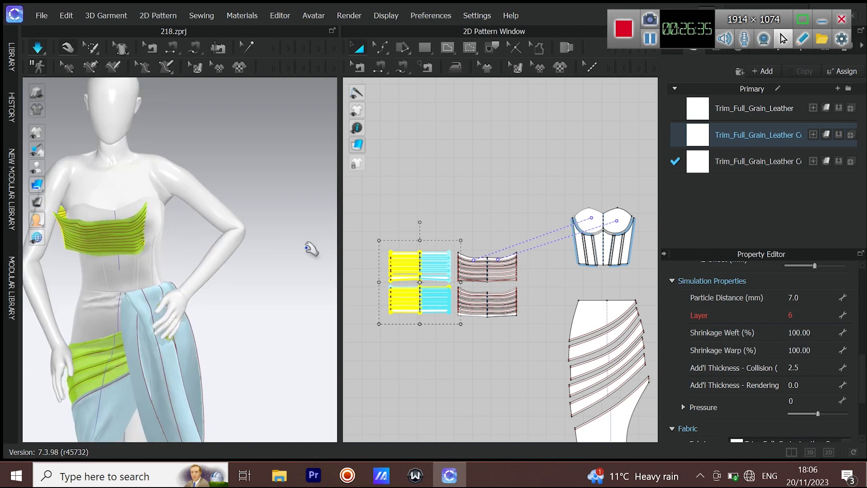
# Shift the pleated front bust strips sideways and slightly up across the chest, and simulate.
pyautogui.press('space')
pyautogui.moveTo(455, 217); pyautogui.dragTo(526, 326)
pyautogui.moveTo(104, 211); pyautogui.dragTo(126, 202)
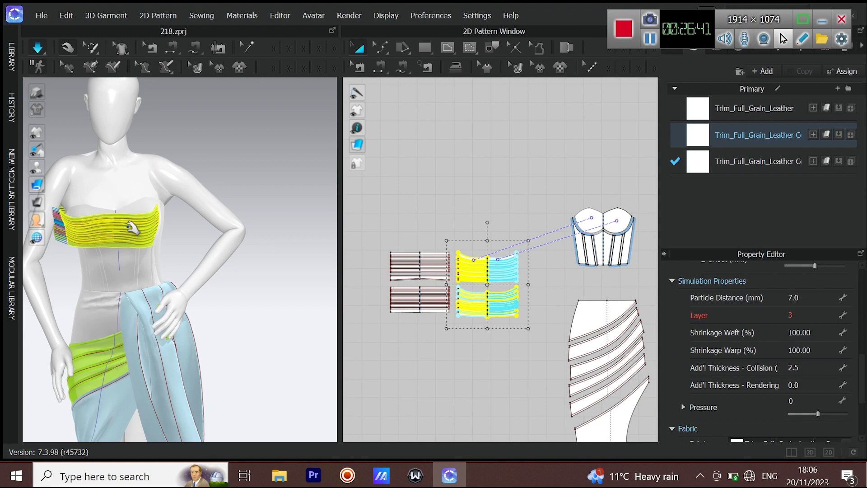
pyautogui.moveTo(168, 255); pyautogui.dragTo(7, 253, button='right')
pyautogui.press('space')
# Shift the pleated back strips sideways across the avatar's back and simulate.
pyautogui.moveTo(380, 228); pyautogui.dragTo(455, 232, button='middle')
pyautogui.moveTo(451, 227); pyautogui.dragTo(523, 330)
pyautogui.moveTo(115, 218); pyautogui.dragTo(91, 220, button='right')
pyautogui.moveTo(91, 220); pyautogui.dragTo(136, 227, button='middle')
pyautogui.moveTo(136, 228); pyautogui.dragTo(107, 235)
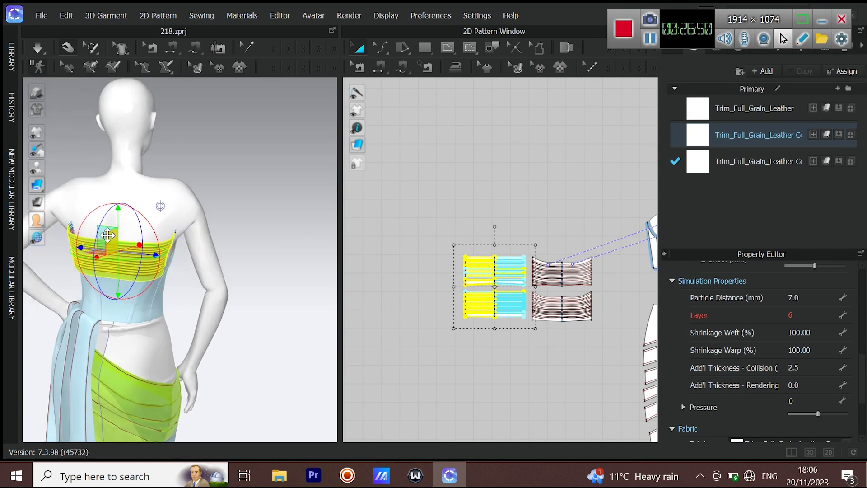
pyautogui.press('space')
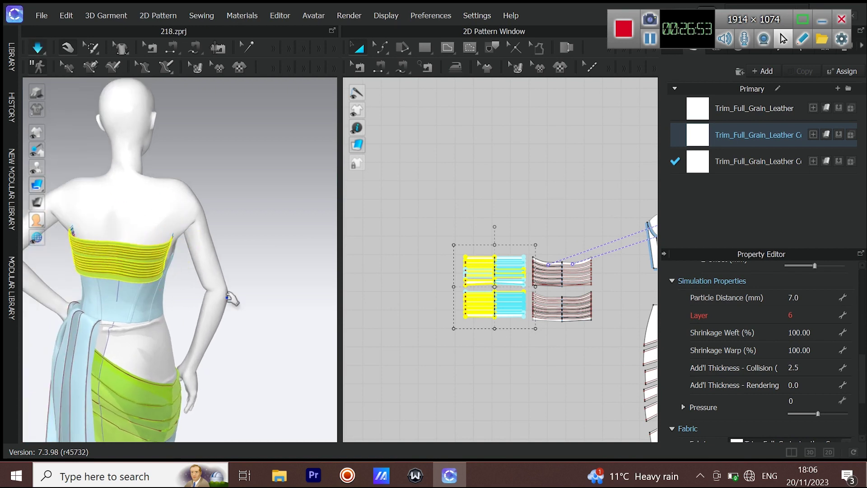
pyautogui.moveTo(220, 293); pyautogui.dragTo(115, 291, button='right')
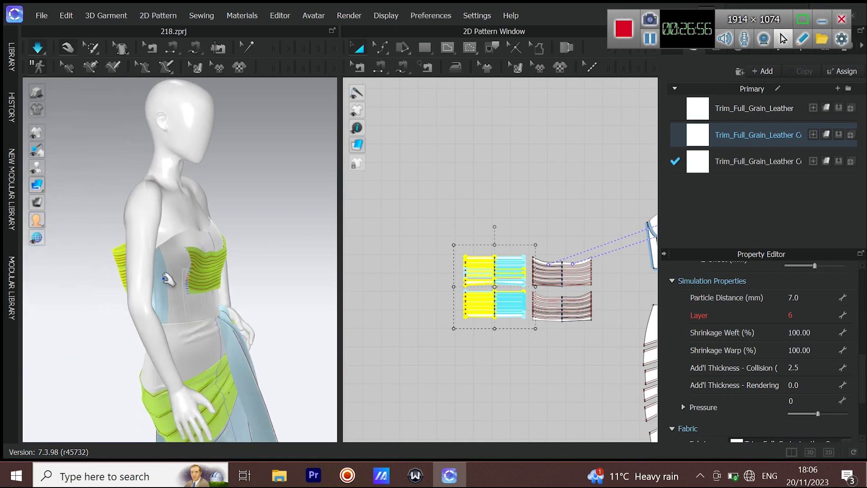
pyautogui.moveTo(217, 259); pyautogui.dragTo(177, 259, button='right')
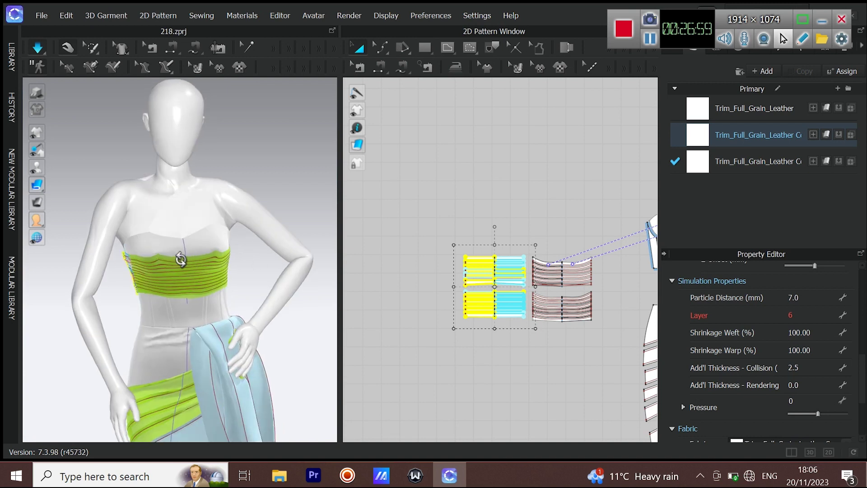
# Stop the simulation and raise the pleated front bust strips higher on the chest.
pyautogui.press('space')
pyautogui.moveTo(529, 238); pyautogui.dragTo(605, 336)
pyautogui.moveTo(184, 249); pyautogui.dragTo(185, 225)
pyautogui.moveTo(203, 243); pyautogui.dragTo(258, 248, button='right')
pyautogui.moveTo(191, 234); pyautogui.dragTo(188, 236)
# Stretch all the front and back pleated bust strip patterns wider together.
pyautogui.moveTo(453, 227); pyautogui.dragTo(604, 337)
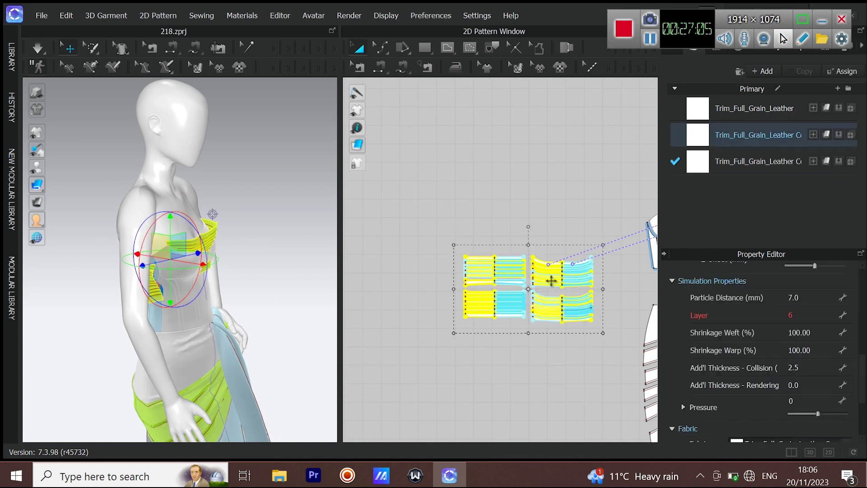
pyautogui.click(452, 252)
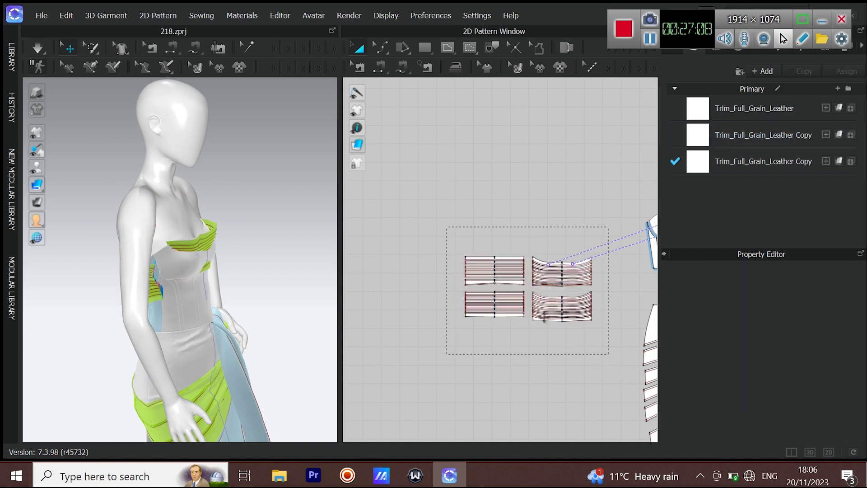
pyautogui.moveTo(568, 338); pyautogui.dragTo(567, 337)
pyautogui.moveTo(452, 289); pyautogui.dragTo(435, 291)
# Reposition the widened front strips squarely in front of the bust from several angles and simulate the bands.
pyautogui.moveTo(231, 250); pyautogui.dragTo(248, 273, button='right')
pyautogui.moveTo(509, 205); pyautogui.dragTo(614, 357)
pyautogui.moveTo(216, 265); pyautogui.dragTo(248, 251, button='right')
pyautogui.moveTo(177, 232); pyautogui.dragTo(220, 242)
pyautogui.moveTo(220, 242); pyautogui.dragTo(136, 230, button='right')
pyautogui.moveTo(242, 296); pyautogui.dragTo(173, 247)
pyautogui.moveTo(173, 246); pyautogui.dragTo(314, 338, button='right')
pyautogui.moveTo(184, 270); pyautogui.dragTo(206, 276)
pyautogui.moveTo(205, 276); pyautogui.dragTo(122, 225, button='right')
pyautogui.moveTo(174, 268); pyautogui.dragTo(185, 262)
pyautogui.press('space')
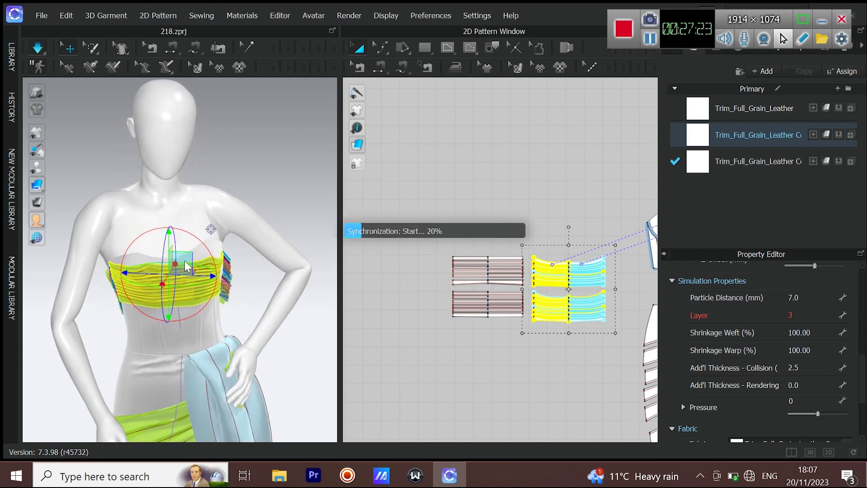
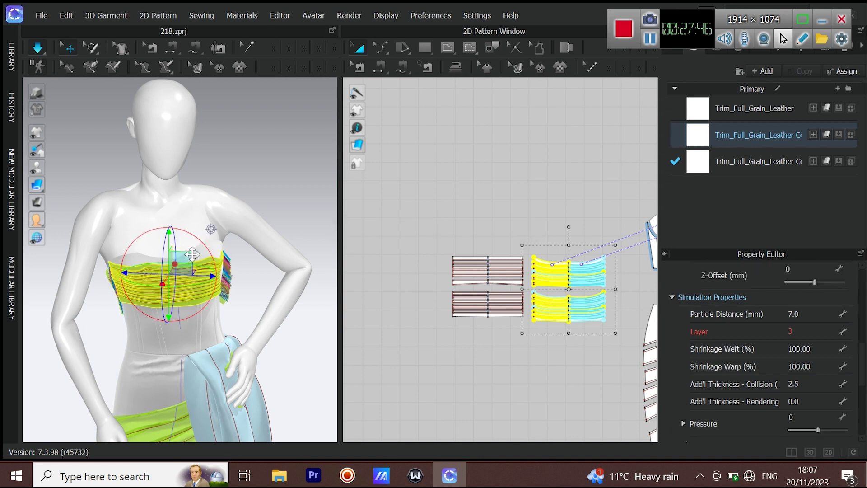
pyautogui.press('space')
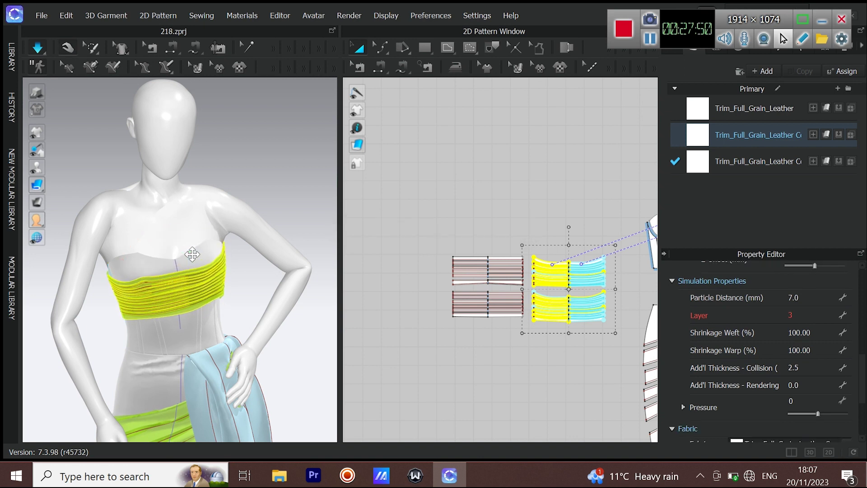
pyautogui.moveTo(184, 290)
pyautogui.mouseDown(button='right')
pyautogui.moveTo(172, 286)
pyautogui.moveTo(194, 289)
pyautogui.mouseUp(button='right')
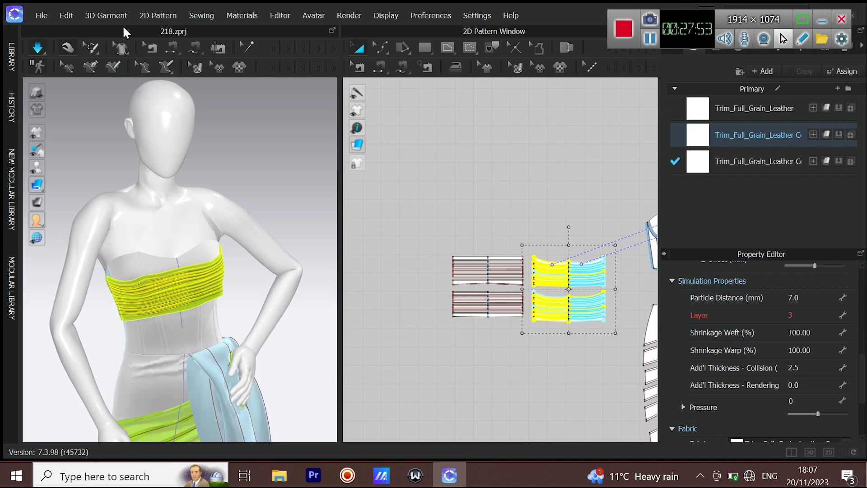
# Box-select the mesh at the front strips' upper outer corner, pull it up and outward, and simulate.
pyautogui.click(95, 44)
pyautogui.click(121, 76)
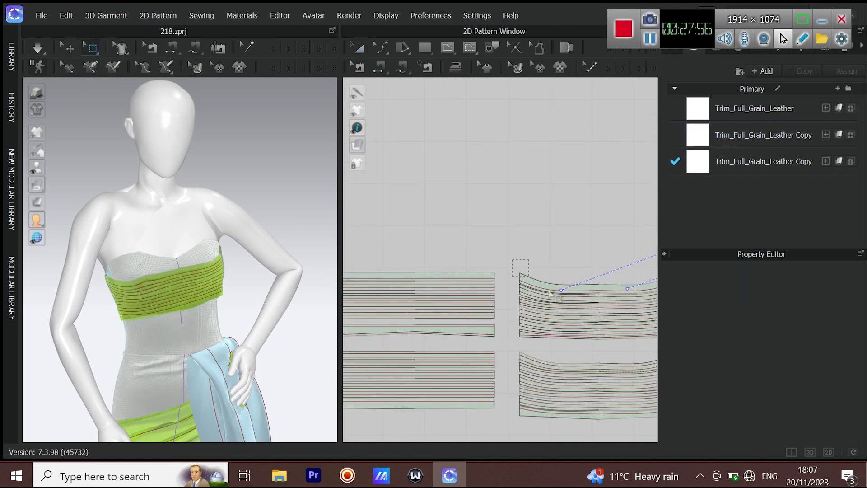
pyautogui.moveTo(542, 289); pyautogui.dragTo(571, 301)
pyautogui.moveTo(147, 290); pyautogui.dragTo(149, 282, button='right')
pyautogui.moveTo(132, 283); pyautogui.dragTo(102, 266)
pyautogui.moveTo(139, 271); pyautogui.dragTo(104, 274, button='right')
pyautogui.press('space')
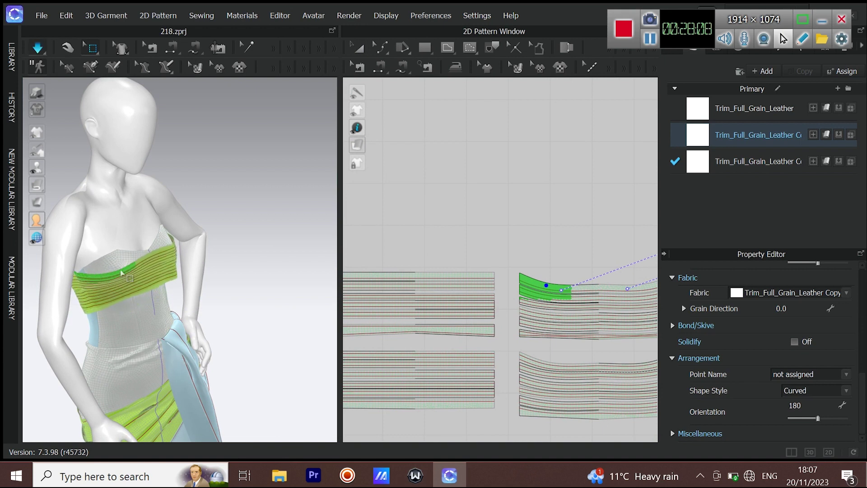
pyautogui.moveTo(110, 275); pyautogui.dragTo(109, 300, button='right')
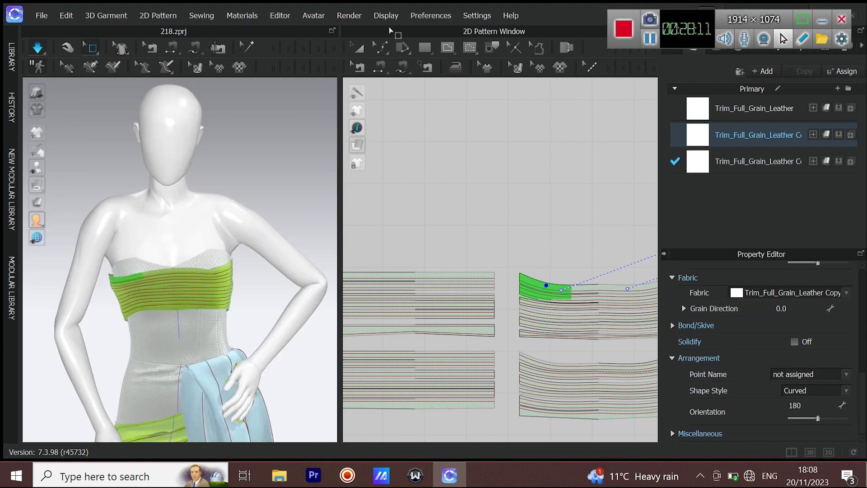
# Freeze all the pleated bust strips on the front and back of the bodice.
pyautogui.click(361, 49)
pyautogui.scroll(-9, 445, 211)
pyautogui.moveTo(408, 191); pyautogui.dragTo(486, 248)
pyautogui.rightClick(190, 287)
pyautogui.click(229, 108)
pyautogui.scroll(-6, 151, 327)
pyautogui.moveTo(151, 327); pyautogui.dragTo(149, 244, button='middle')
pyautogui.moveTo(152, 247); pyautogui.dragTo(152, 265, button='right')
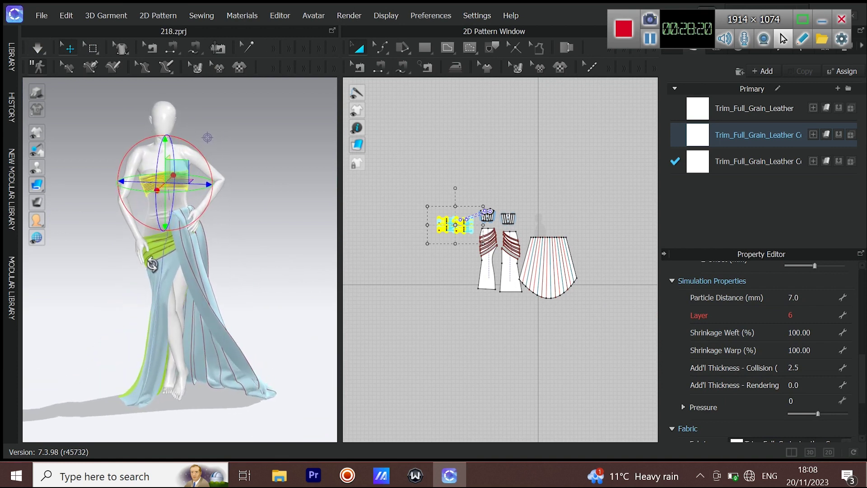
# Open the render view, set the light preset to Storagestreet and start an interactive render of the full gown.
pyautogui.doubleClick(739, 107)
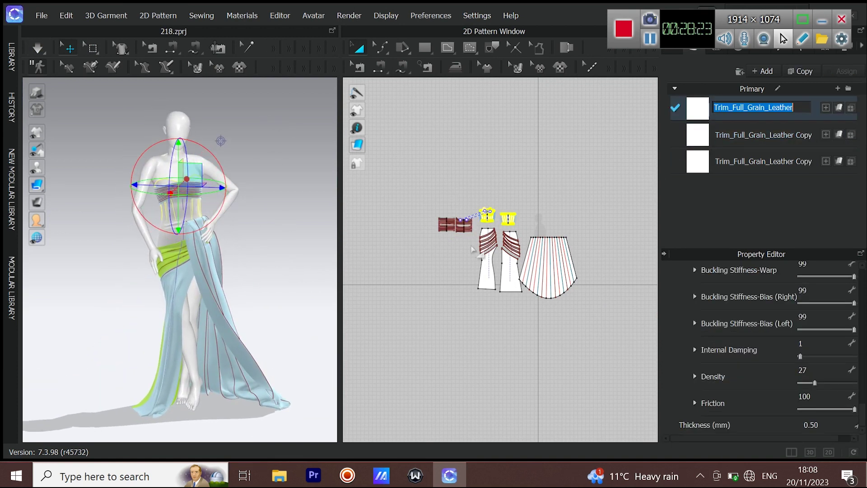
pyautogui.scroll(3, 510, 235)
pyautogui.moveTo(510, 215); pyautogui.dragTo(512, 231, button='middle')
pyautogui.moveTo(261, 269); pyautogui.dragTo(248, 254, button='right')
pyautogui.click(349, 15)
pyautogui.click(354, 27)
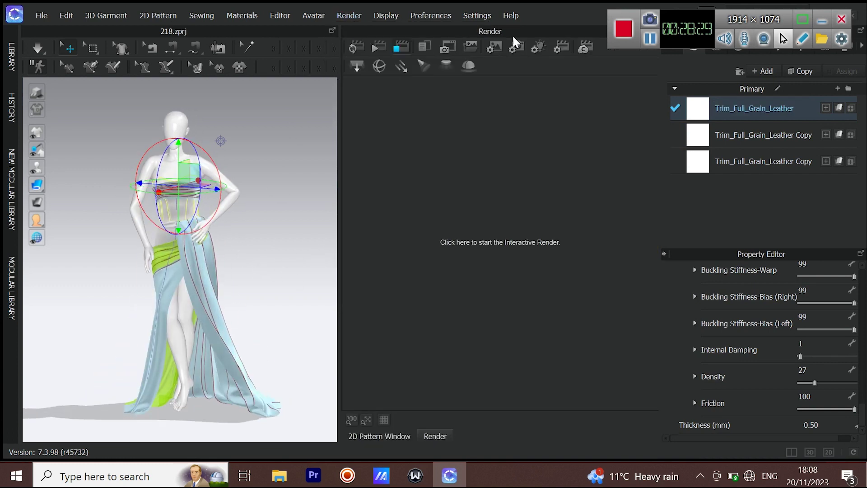
pyautogui.click(810, 286)
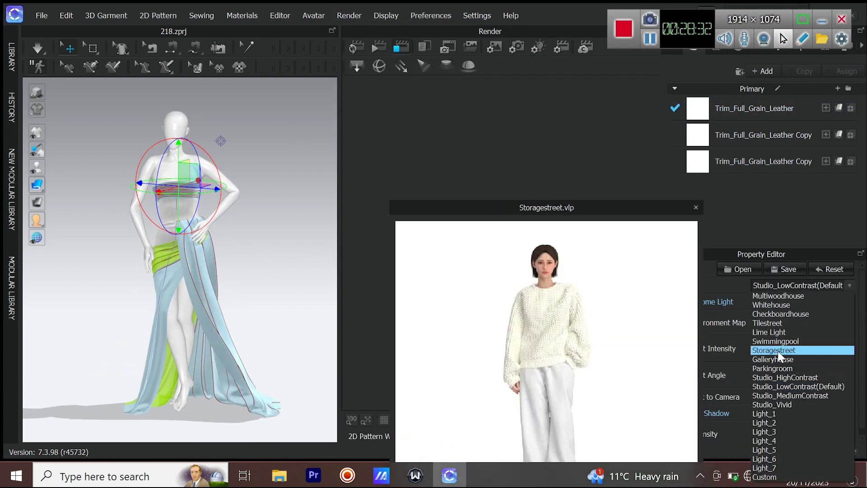
pyautogui.click(496, 189)
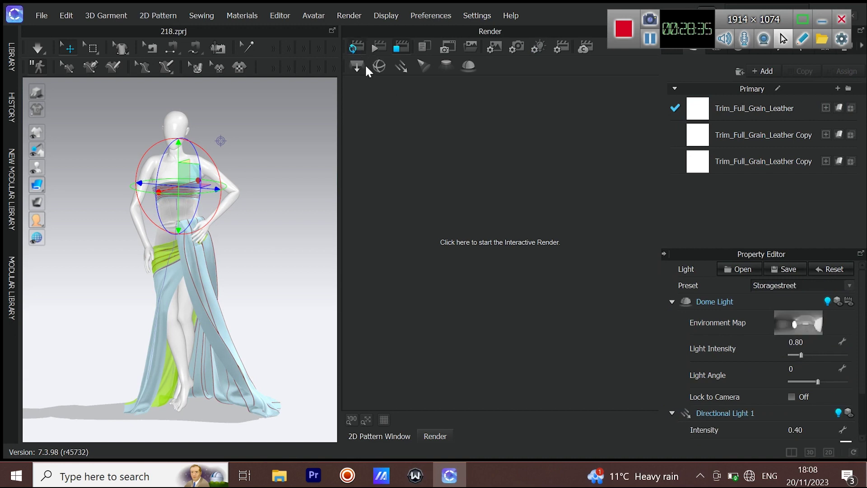
pyautogui.click(364, 64)
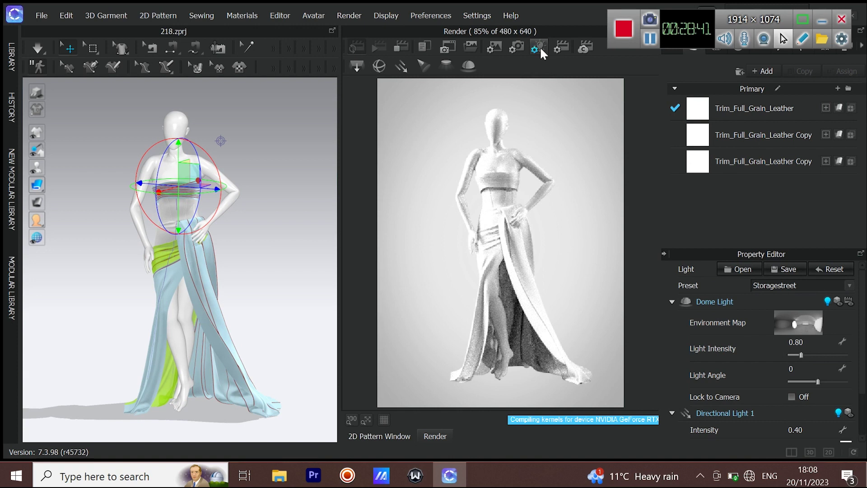
pyautogui.scroll(-2, 846, 407)
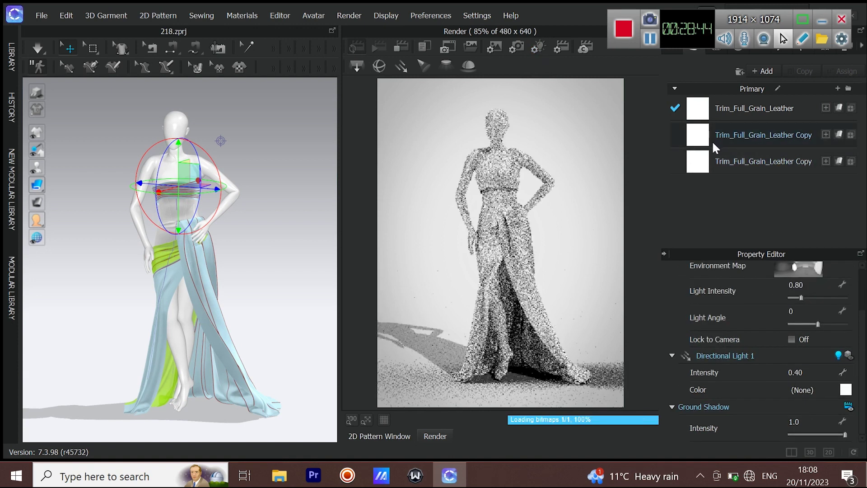
# Rename the skirt fabric SKIRT, the pleated strips' fabric PLEATS and the bodice fabric TOP.
pyautogui.click(713, 159)
pyautogui.click(699, 137)
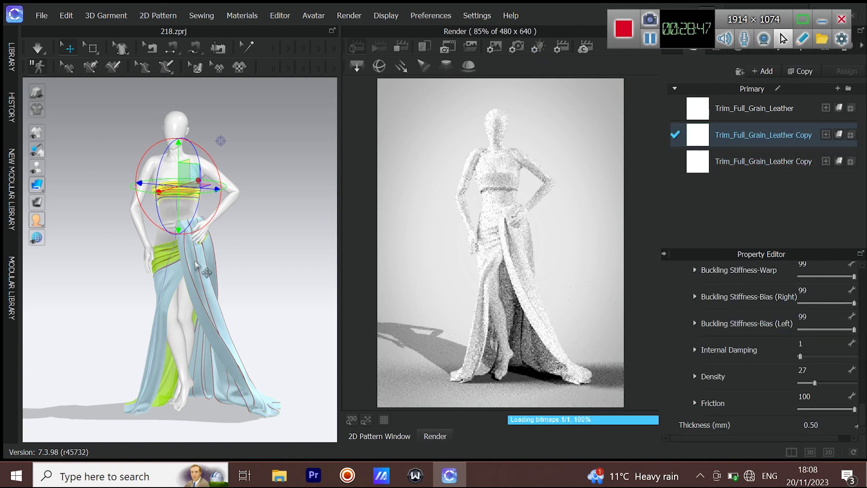
pyautogui.moveTo(682, 38)
pyautogui.mouseDown()
pyautogui.moveTo(703, 23)
pyautogui.moveTo(691, 81)
pyautogui.moveTo(698, 116)
pyautogui.moveTo(693, 31)
pyautogui.mouseUp()
pyautogui.moveTo(681, 83); pyautogui.dragTo(685, 86)
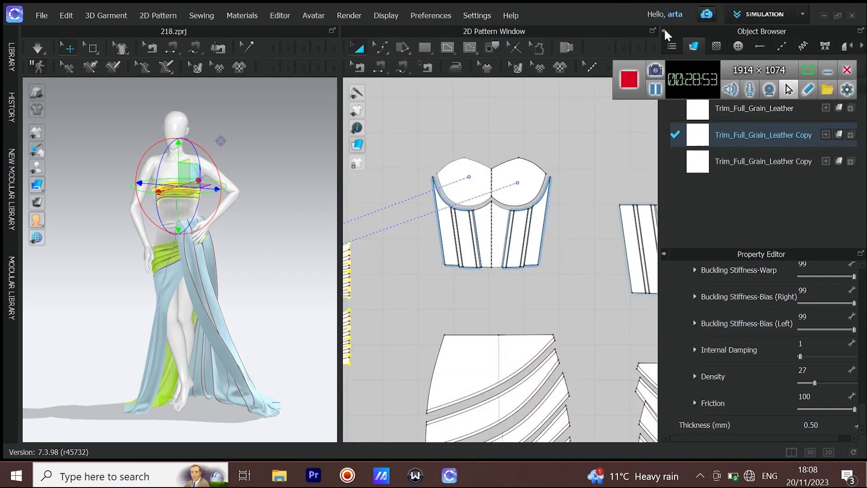
pyautogui.click(721, 163)
pyautogui.doubleClick(756, 160)
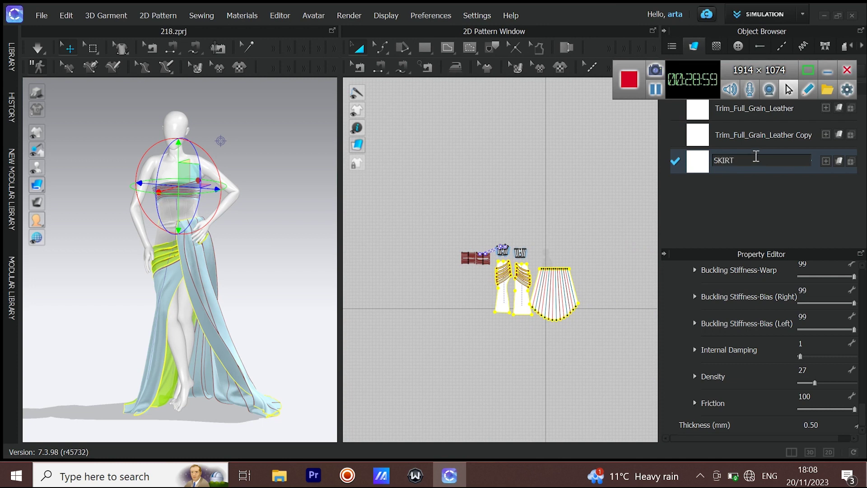
pyautogui.doubleClick(746, 134)
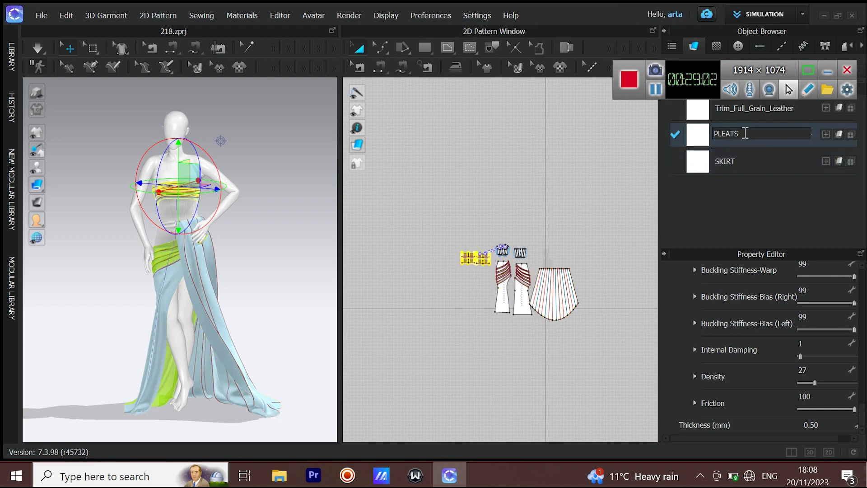
pyautogui.doubleClick(729, 115)
pyautogui.press('Return')
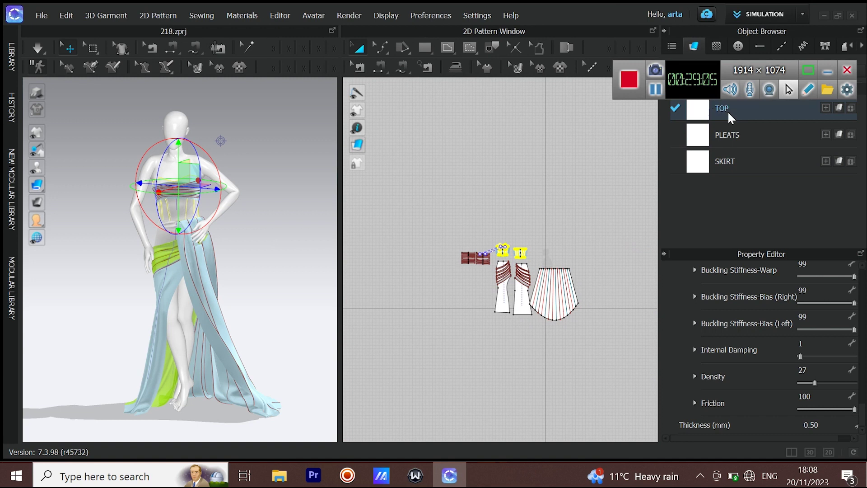
# Duplicate the TOP fabric.
pyautogui.scroll(3, 194, 181)
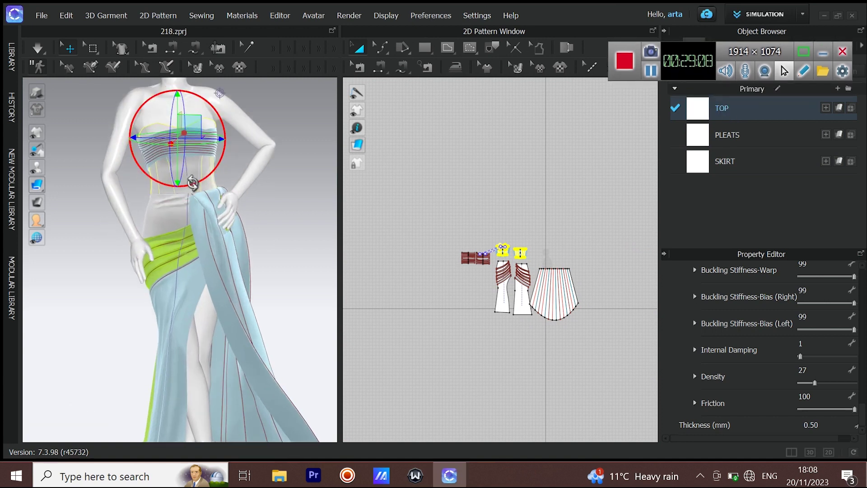
pyautogui.scroll(2, 194, 181)
pyautogui.moveTo(694, 59); pyautogui.dragTo(568, 26)
pyautogui.click(801, 71)
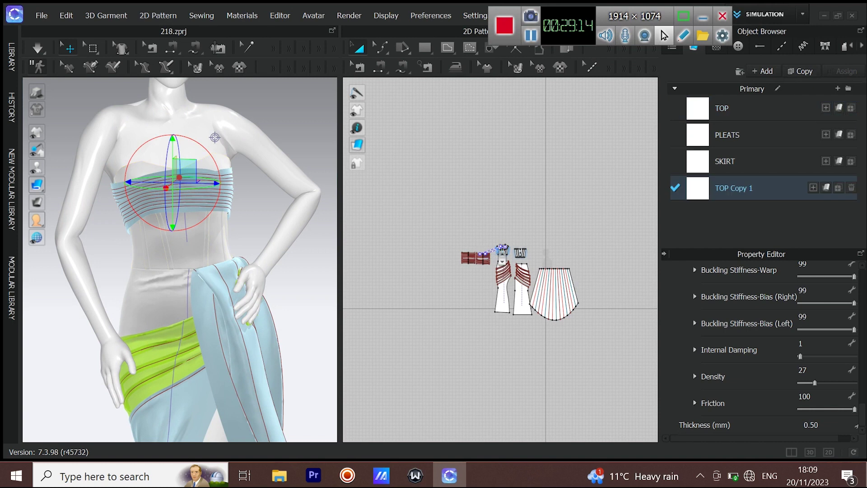
# Assign the TOP Copy 1 fabric to all the narrow boning strips of the front and back bodice.
pyautogui.scroll(8, 503, 254)
pyautogui.moveTo(489, 227); pyautogui.dragTo(513, 267, button='middle')
pyautogui.scroll(3, 498, 267)
pyautogui.click(453, 236)
pyautogui.keyDown('shift'); pyautogui.click(497, 226); pyautogui.keyUp('shift')
pyautogui.keyDown('shift'); pyautogui.click(590, 194); pyautogui.keyUp('shift')
pyautogui.keyDown('shift'); pyautogui.click(637, 184); pyautogui.keyUp('shift')
pyautogui.moveTo(639, 203); pyautogui.dragTo(403, 271, button='middle')
pyautogui.scroll(-5, 468, 284)
pyautogui.moveTo(510, 320); pyautogui.dragTo(444, 299, button='middle')
pyautogui.scroll(7, 485, 270)
pyautogui.keyDown('shift'); pyautogui.click(486, 269); pyautogui.keyUp('shift')
pyautogui.keyDown('shift'); pyautogui.click(420, 269); pyautogui.keyUp('shift')
pyautogui.keyDown('shift'); pyautogui.click(632, 231); pyautogui.keyUp('shift')
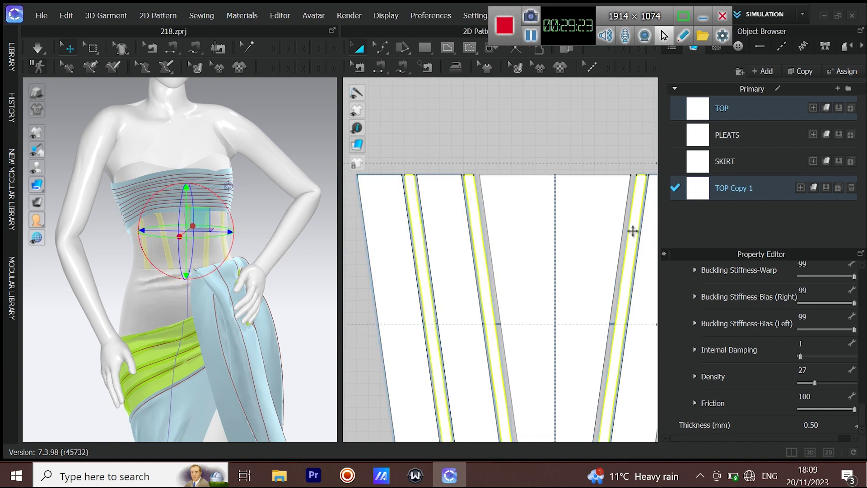
pyautogui.moveTo(634, 229); pyautogui.dragTo(512, 249, button='middle')
pyautogui.keyDown('shift'); pyautogui.click(578, 221); pyautogui.keyUp('shift')
pyautogui.click(838, 187)
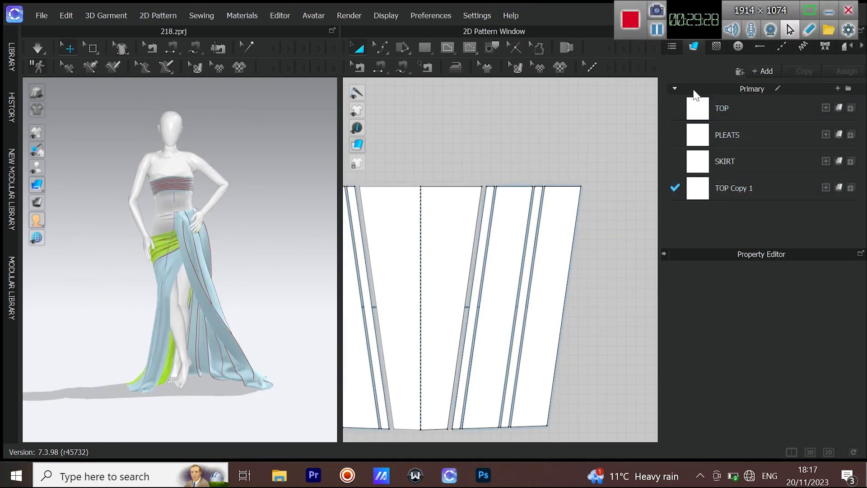
# For the TOP fabric's texture, browse to the lace folder inside TEXXT on drive D.
pyautogui.click(698, 104)
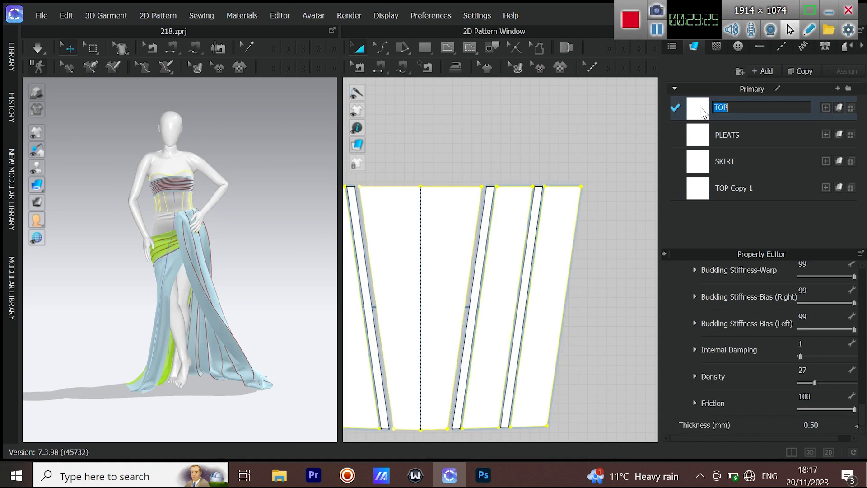
pyautogui.scroll(10, 786, 382)
pyautogui.scroll(6, 787, 367)
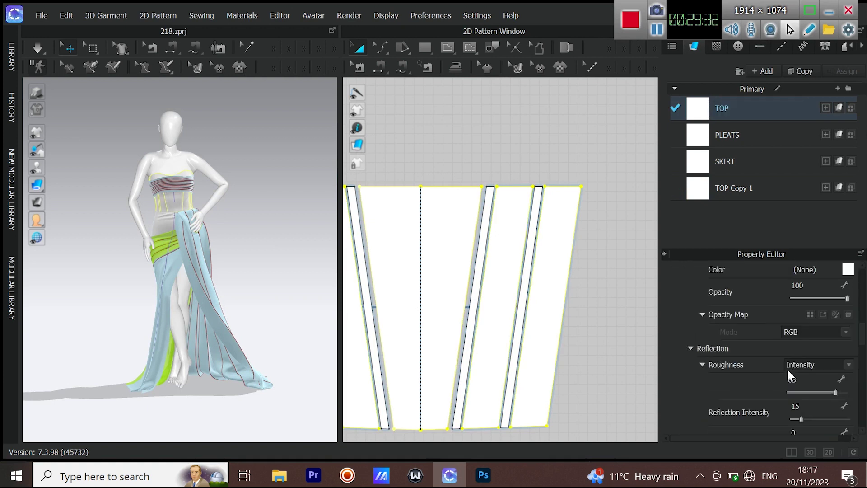
pyautogui.click(822, 338)
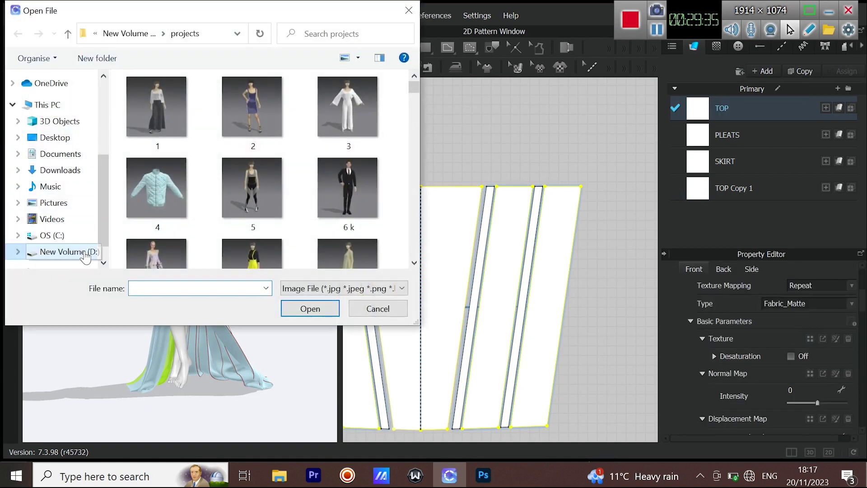
pyautogui.click(64, 251)
pyautogui.doubleClick(244, 225)
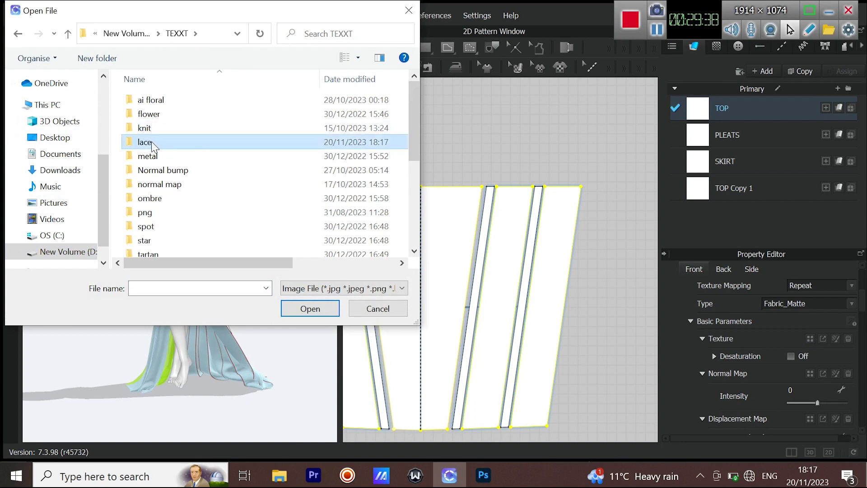
pyautogui.doubleClick(169, 141)
# Apply an outlined floral lace image as the TOP fabric's texture and check it on the bodice.
pyautogui.click(254, 124)
pyautogui.scroll(-3, 251, 208)
pyautogui.click(252, 207)
pyautogui.doubleClick(323, 208)
pyautogui.scroll(7, 194, 247)
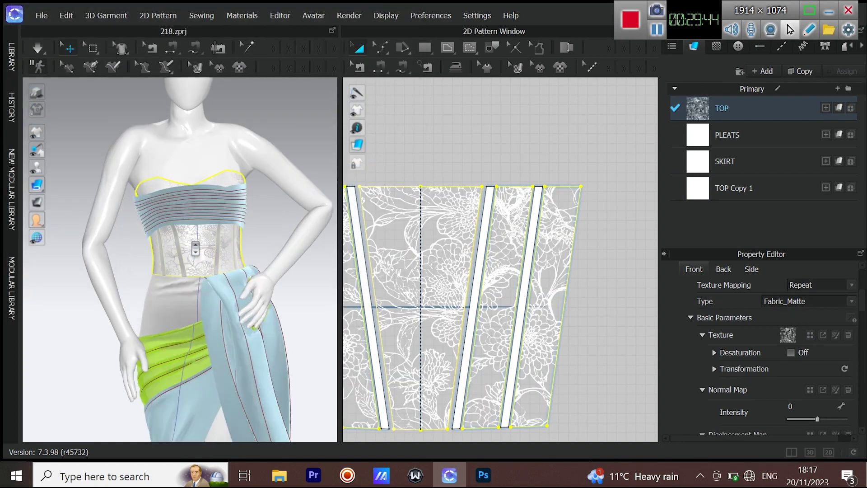
pyautogui.moveTo(421, 278); pyautogui.dragTo(516, 275, button='middle')
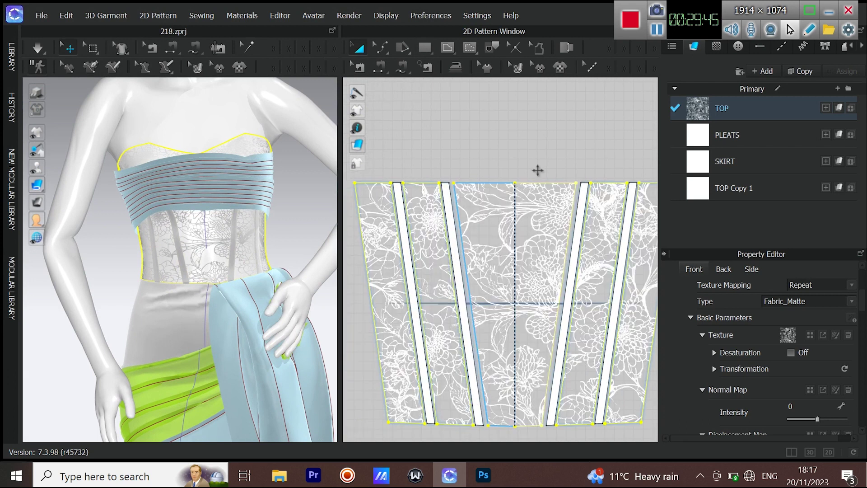
# Replace the TOP fabric's texture with the LACE SEAMLESS4 image.
pyautogui.click(789, 335)
pyautogui.scroll(-3, 291, 192)
pyautogui.click(271, 220)
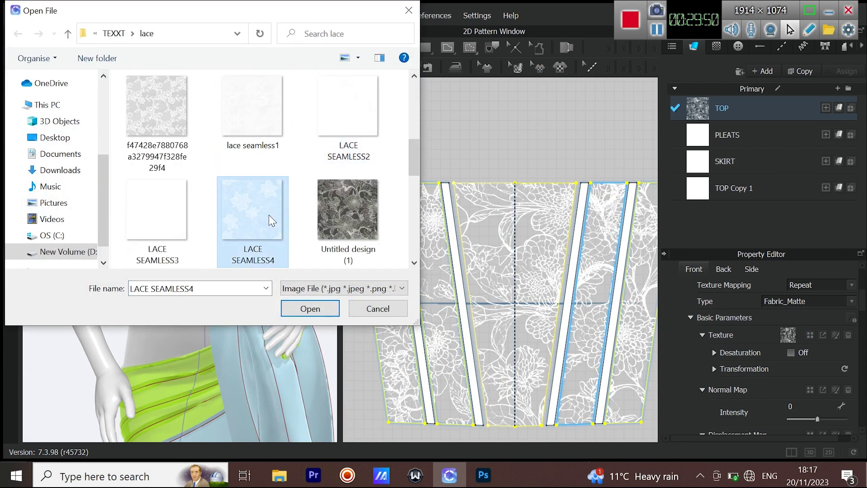
pyautogui.doubleClick(270, 220)
# Scale down the lace pattern on the bodice with the Edit Texture tool.
pyautogui.scroll(-5, 515, 253)
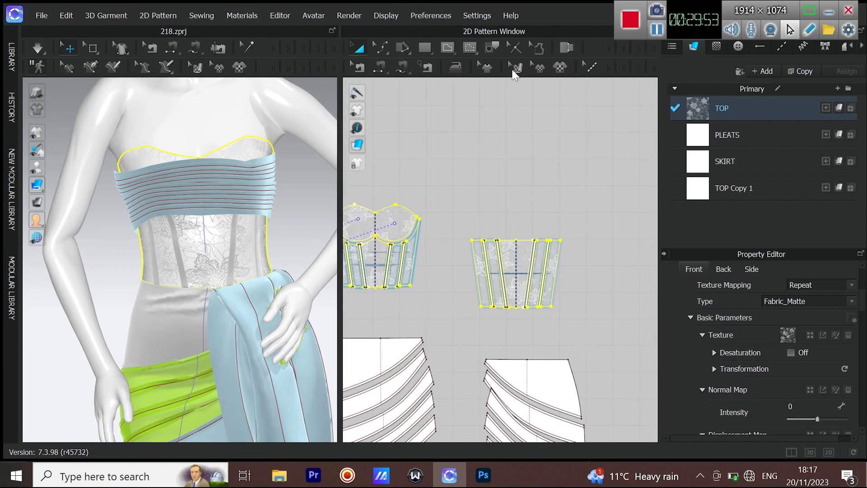
pyautogui.click(515, 67)
pyautogui.scroll(5, 522, 198)
pyautogui.moveTo(608, 127); pyautogui.dragTo(600, 135)
pyautogui.moveTo(151, 256); pyautogui.dragTo(191, 247, button='right')
pyautogui.moveTo(192, 247); pyautogui.dragTo(192, 283, button='middle')
# Replace the TOP fabric's texture with the LACE SEAMLESS3 image.
pyautogui.doubleClick(724, 108)
pyautogui.click(810, 335)
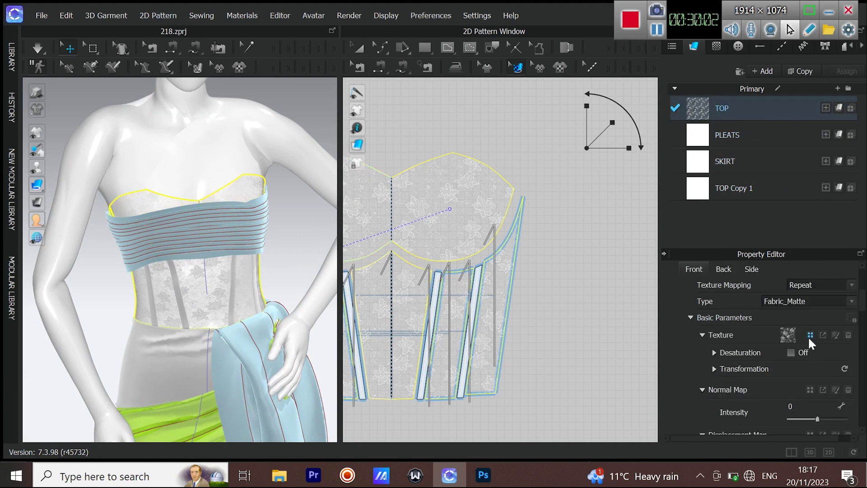
pyautogui.click(810, 335)
pyautogui.scroll(-3, 239, 170)
pyautogui.click(251, 125)
pyautogui.click(335, 133)
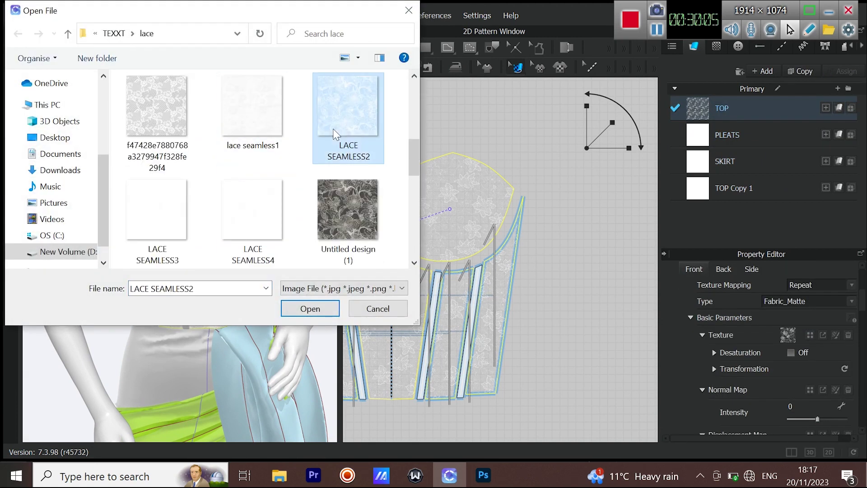
pyautogui.click(174, 223)
pyautogui.doubleClick(176, 222)
# Shrink the rose lace pattern on the bodice pieces to a finer scale.
pyautogui.click(184, 236)
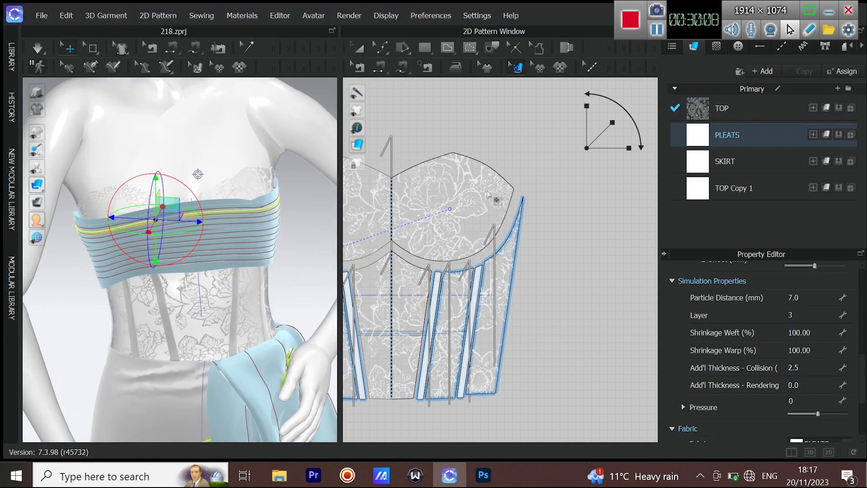
pyautogui.click(489, 195)
pyautogui.moveTo(199, 291); pyautogui.dragTo(248, 146, button='right')
pyautogui.scroll(-2, 241, 162)
# Set the TOP fabric's roughness intensity to 100.
pyautogui.click(234, 162)
pyautogui.scroll(-3, 729, 361)
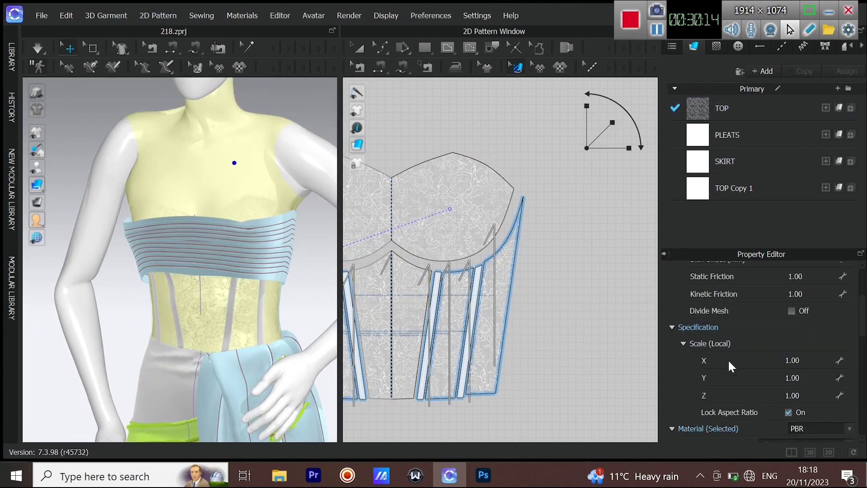
pyautogui.click(708, 110)
pyautogui.scroll(-10, 784, 360)
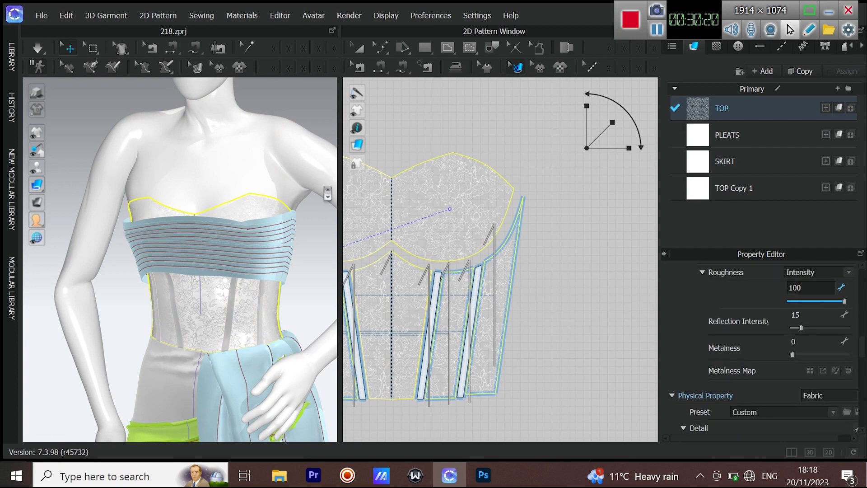
# Set the material type of the PLEATS and SKIRT fabrics together to Metal.
pyautogui.scroll(-5, 257, 197)
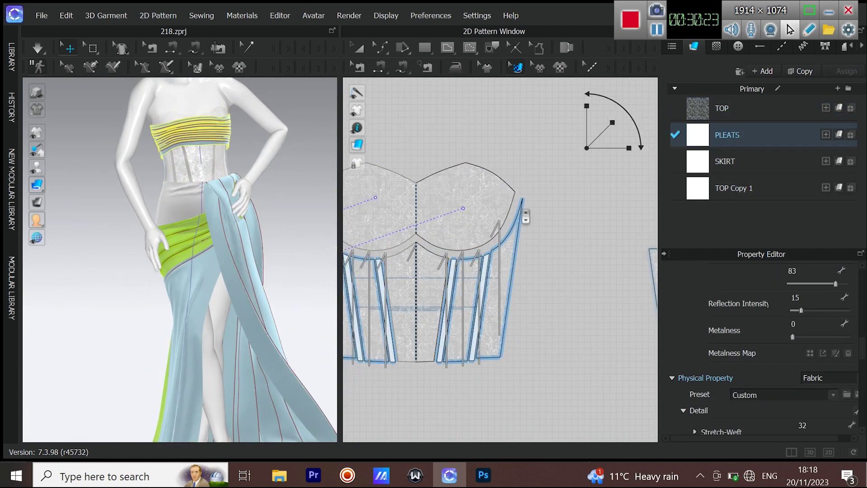
pyautogui.click(709, 156)
pyautogui.scroll(3, 829, 341)
pyautogui.scroll(6, 827, 344)
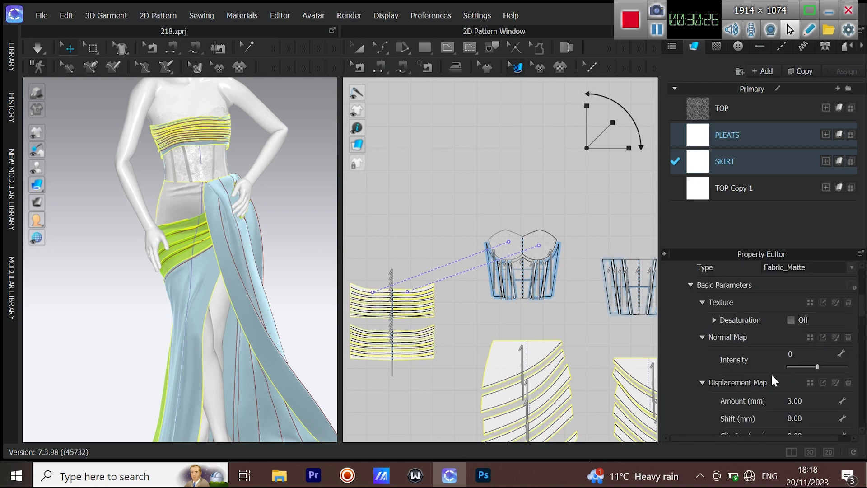
pyautogui.click(795, 410)
pyautogui.click(773, 393)
# Colour the PLEATS and SKIRT fabrics light green, hex A9FF9F.
pyautogui.scroll(-4, 777, 397)
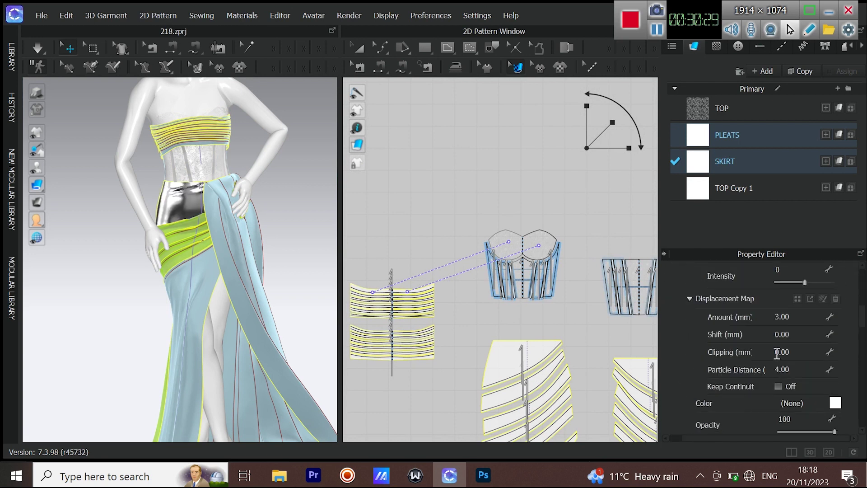
pyautogui.click(836, 367)
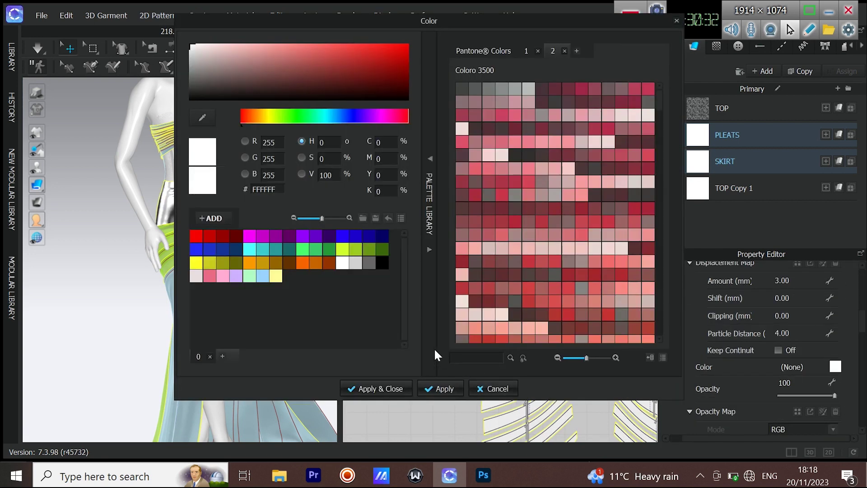
pyautogui.click(249, 276)
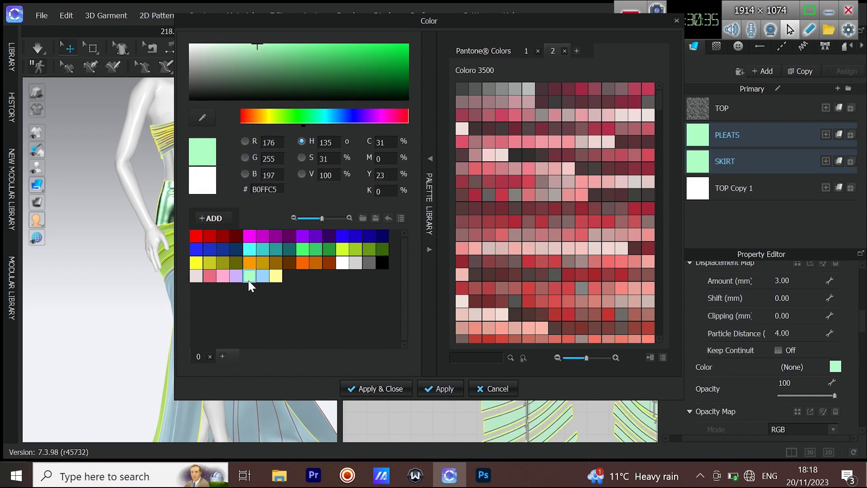
pyautogui.click(294, 120)
pyautogui.click(273, 45)
pyautogui.click(296, 115)
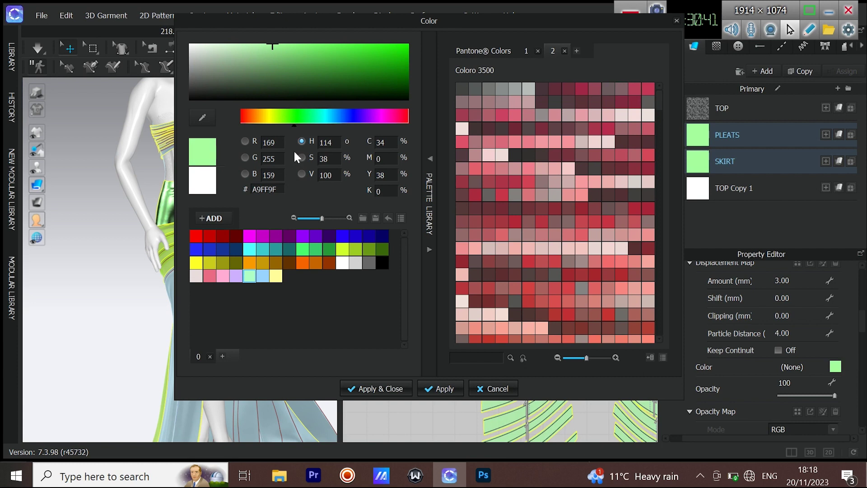
pyautogui.click(381, 388)
# Darken the PLEATS and SKIRT colour to the muted green 77B470.
pyautogui.scroll(-5, 802, 382)
pyautogui.scroll(4, 803, 382)
pyautogui.click(835, 330)
pyautogui.click(273, 57)
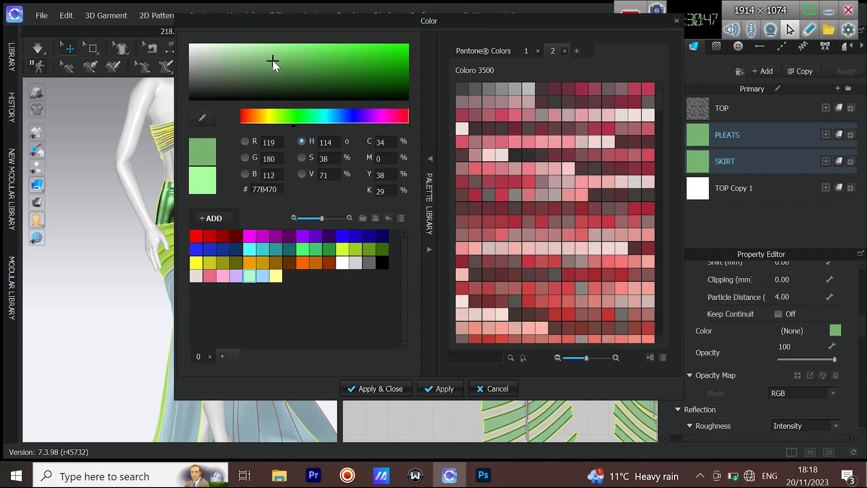
pyautogui.click(381, 388)
# Set the roughness of the PLEATS and SKIRT fabrics to about 58 and their metalness to about 42.
pyautogui.scroll(-3, 809, 334)
pyautogui.moveTo(782, 309); pyautogui.dragTo(812, 309)
pyautogui.moveTo(835, 362); pyautogui.dragTo(801, 358)
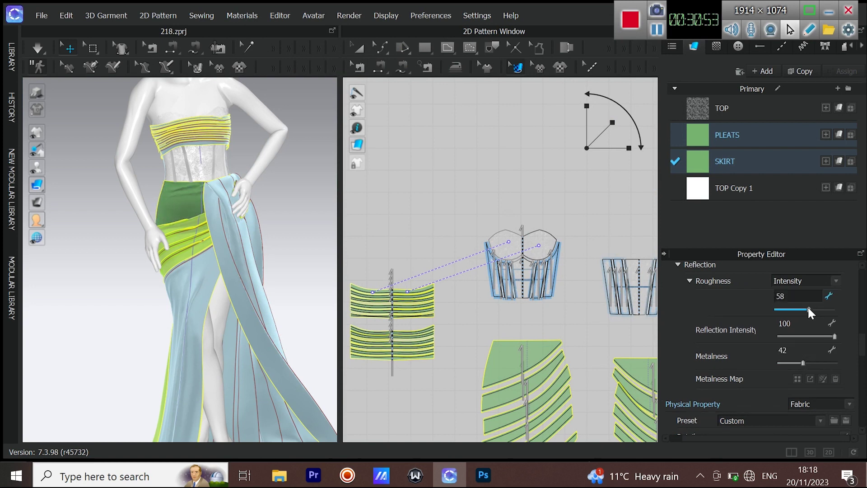
# Set the material type of the TOP Copy 1 boning fabric to Metal.
pyautogui.doubleClick(699, 199)
pyautogui.scroll(5, 567, 259)
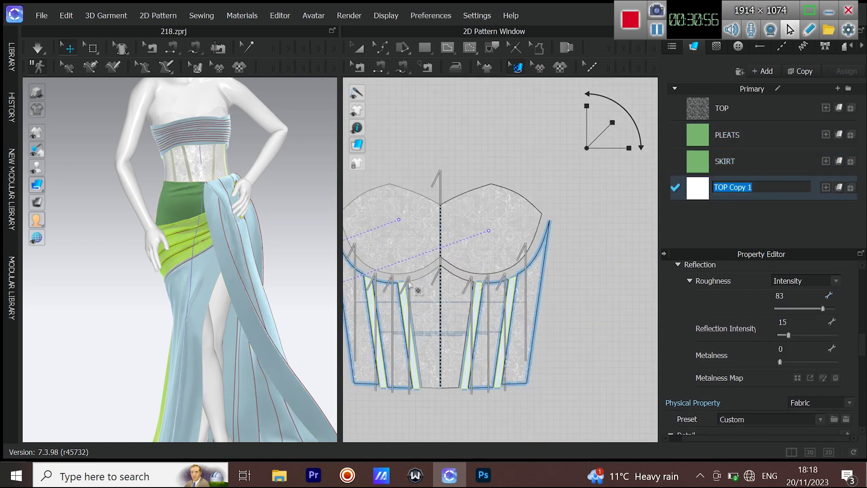
pyautogui.moveTo(243, 198); pyautogui.dragTo(242, 251, button='middle')
pyautogui.scroll(3, 253, 246)
pyautogui.click(730, 162)
pyautogui.click(727, 188)
pyautogui.scroll(5, 767, 356)
pyautogui.click(784, 399)
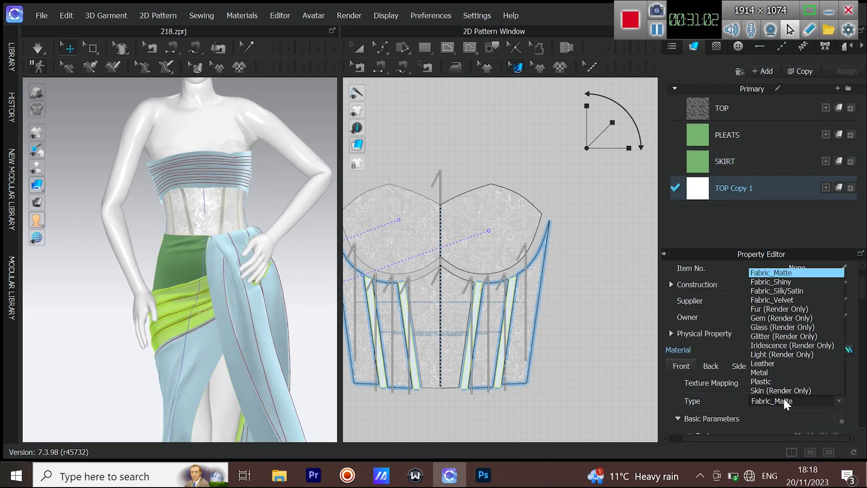
pyautogui.click(771, 371)
# Give the TOP Copy 1 fabric the same green as the SKIRT fabric by sampling its swatch with the eyedropper.
pyautogui.scroll(-8, 771, 362)
pyautogui.scroll(3, 835, 303)
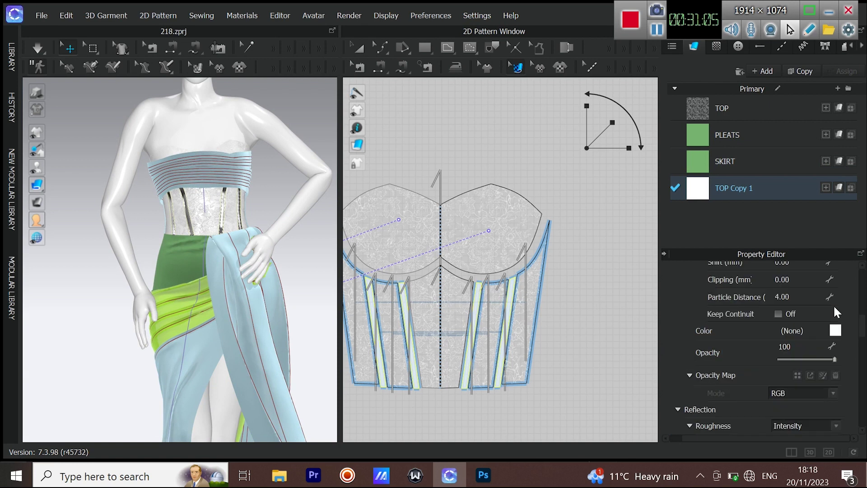
pyautogui.scroll(2, 833, 304)
pyautogui.click(835, 331)
pyautogui.moveTo(451, 20); pyautogui.dragTo(299, 25)
pyautogui.click(50, 122)
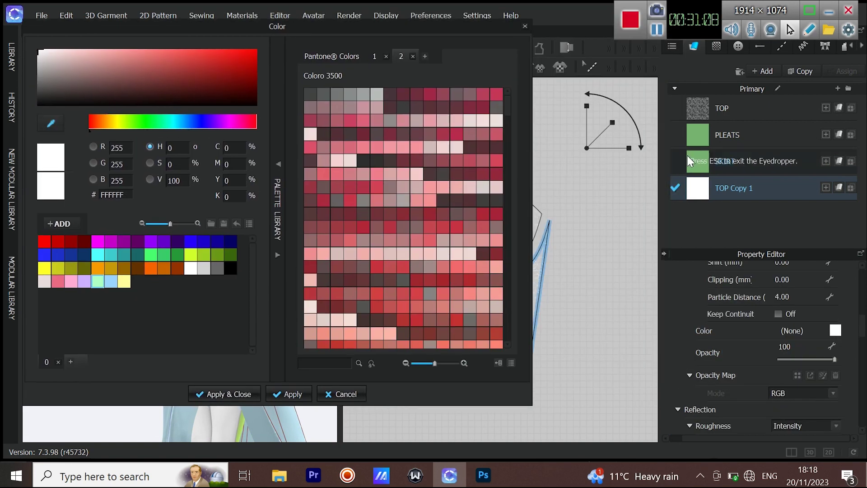
pyautogui.click(705, 159)
pyautogui.click(224, 393)
# Reduce the TOP Copy 1 fabric's metalness to about 40 and its roughness to about 40.
pyautogui.scroll(-5, 799, 369)
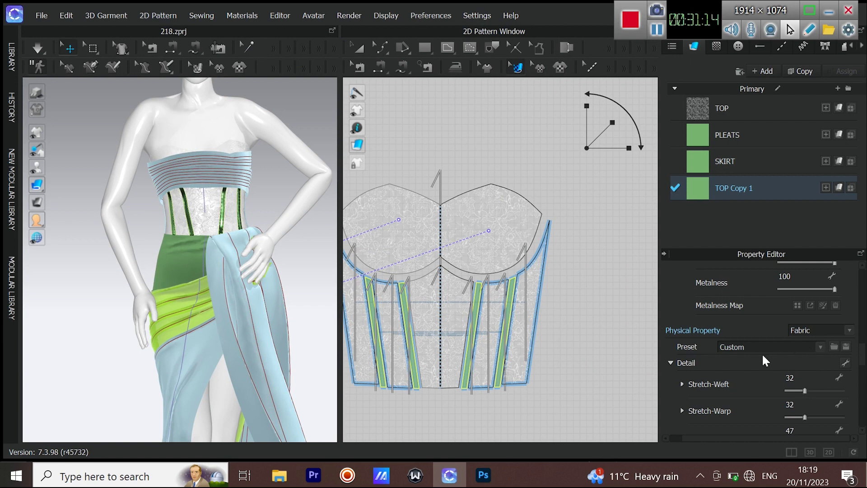
pyautogui.scroll(4, 766, 359)
pyautogui.moveTo(834, 399); pyautogui.dragTo(810, 399)
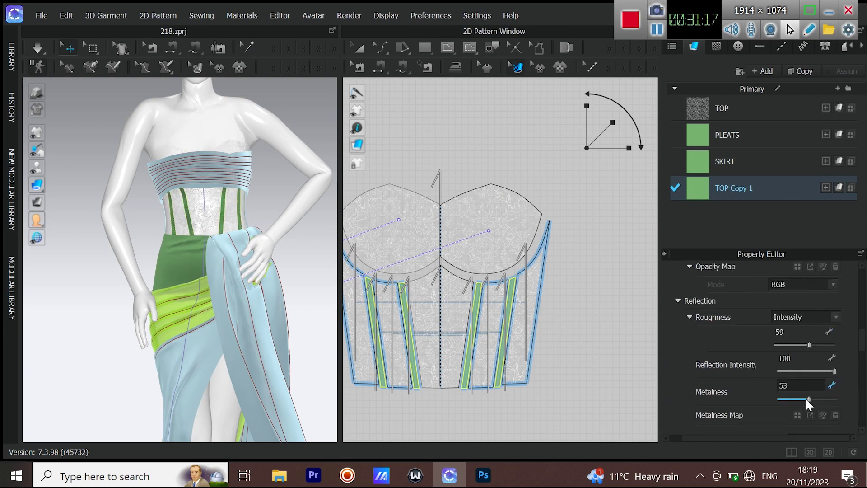
pyautogui.moveTo(808, 346); pyautogui.dragTo(798, 346)
# Open the render view, run an interactive render of the gown framed from the front, and stop it.
pyautogui.scroll(-5, 266, 286)
pyautogui.moveTo(271, 315); pyautogui.dragTo(285, 271, button='right')
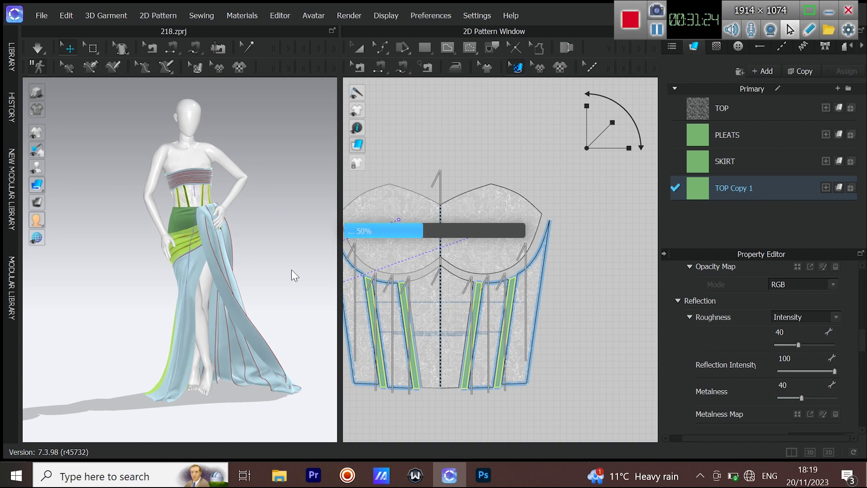
pyautogui.click(349, 16)
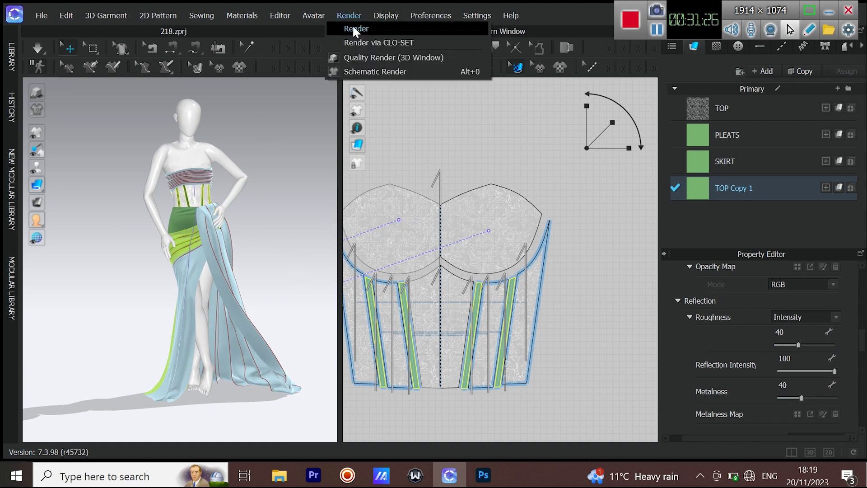
pyautogui.click(370, 55)
pyautogui.moveTo(252, 171); pyautogui.dragTo(236, 182, button='middle')
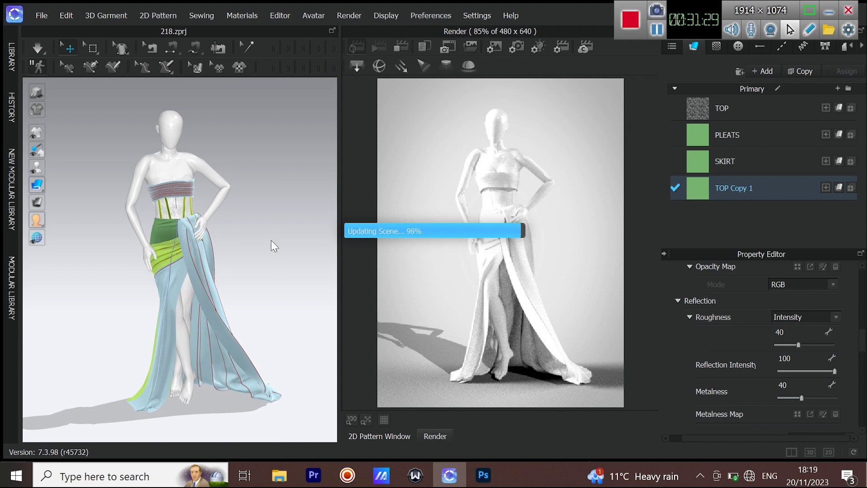
pyautogui.moveTo(248, 232); pyautogui.dragTo(205, 270, button='middle')
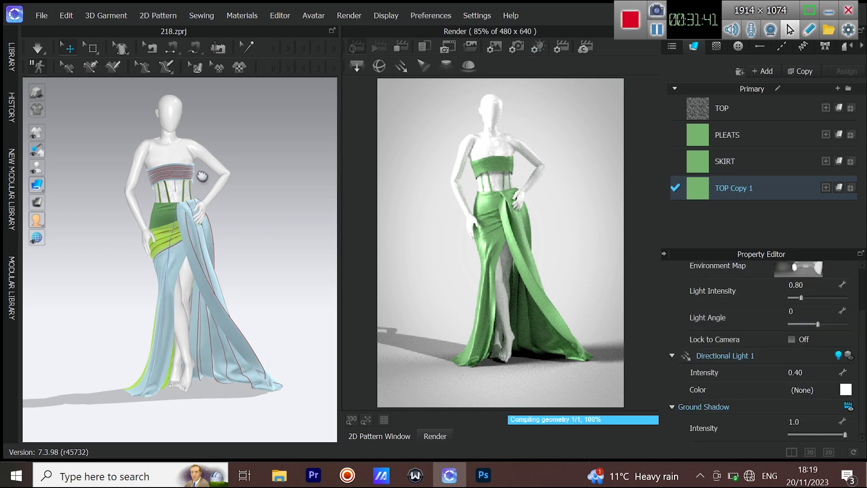
pyautogui.moveTo(202, 177); pyautogui.dragTo(204, 200, button='middle')
pyautogui.scroll(3, 172, 145)
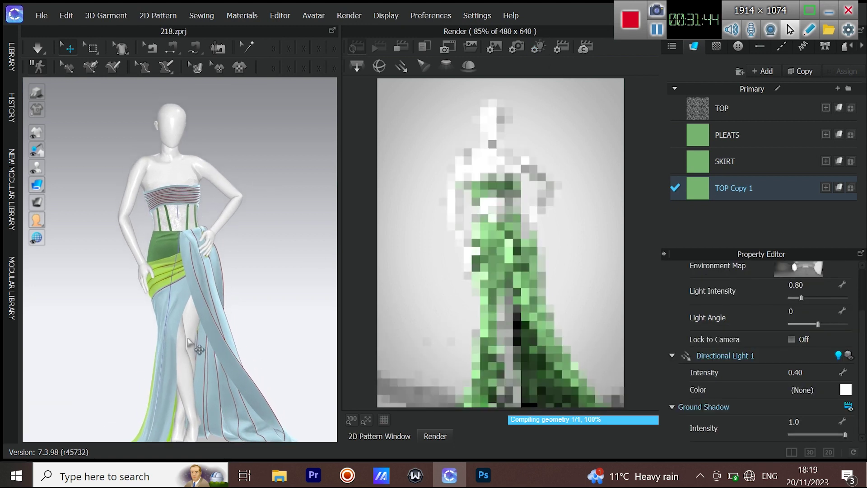
pyautogui.click(397, 48)
# Select the avatar's head, torso, arms and legs and set their material type to Metal.
pyautogui.keyDown('shift'); pyautogui.click(225, 184); pyautogui.keyUp('shift')
pyautogui.keyDown('shift'); pyautogui.click(168, 159); pyautogui.keyUp('shift')
pyautogui.keyDown('shift'); pyautogui.click(167, 117); pyautogui.keyUp('shift')
pyautogui.scroll(-4, 761, 347)
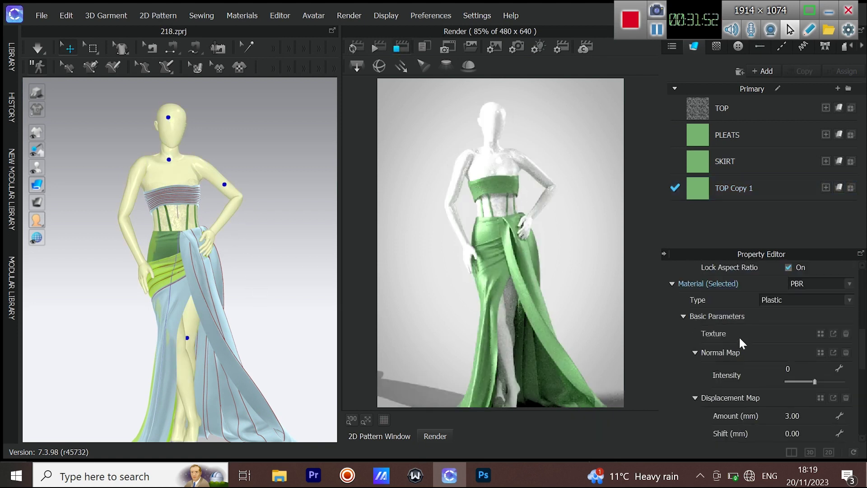
pyautogui.click(762, 300)
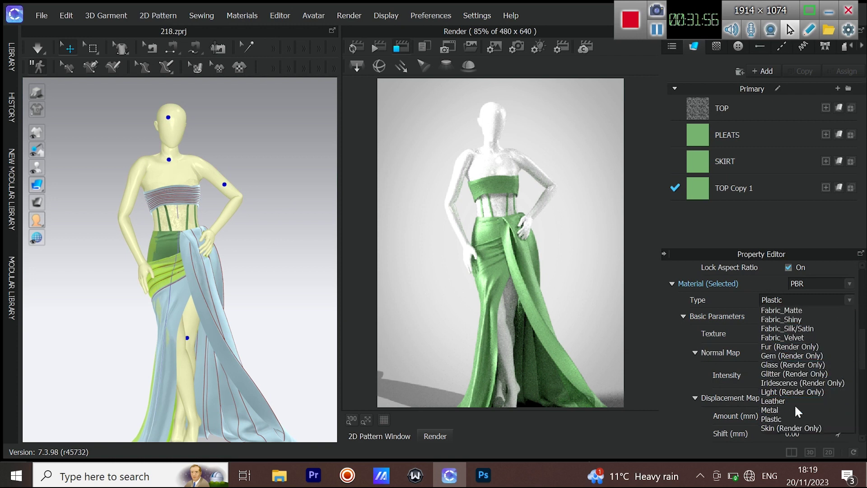
pyautogui.click(775, 410)
pyautogui.scroll(-3, 768, 352)
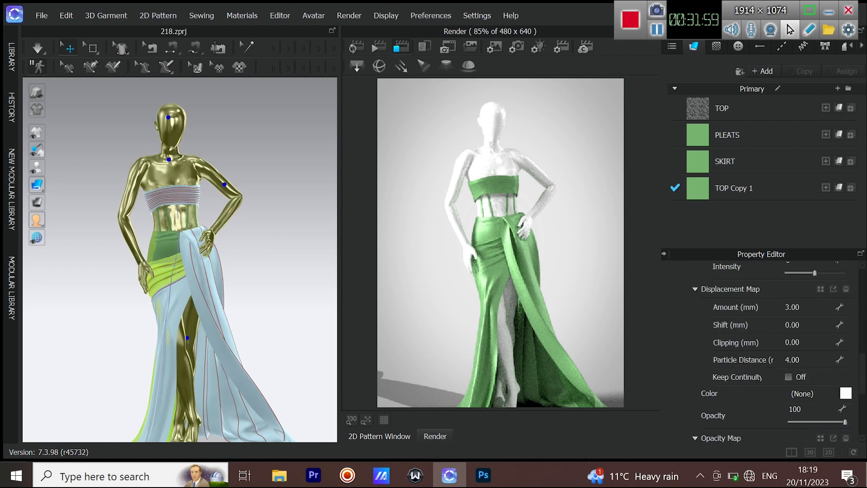
# Set the selected avatar parts' material color to a dark gray based on the Gray 2 swatch.
pyautogui.click(845, 392)
pyautogui.click(218, 268)
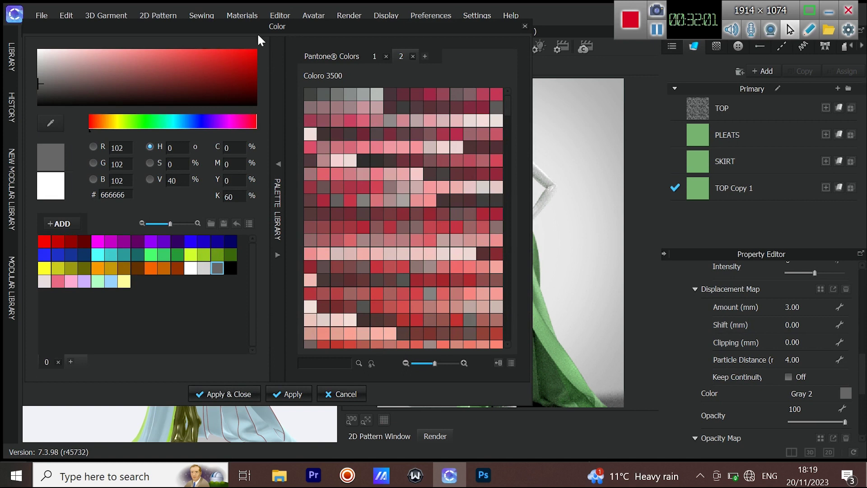
pyautogui.click(40, 85)
pyautogui.click(220, 393)
# Raise the avatar material's roughness to about 58 and lower its metalness to about 93.
pyautogui.scroll(-4, 787, 346)
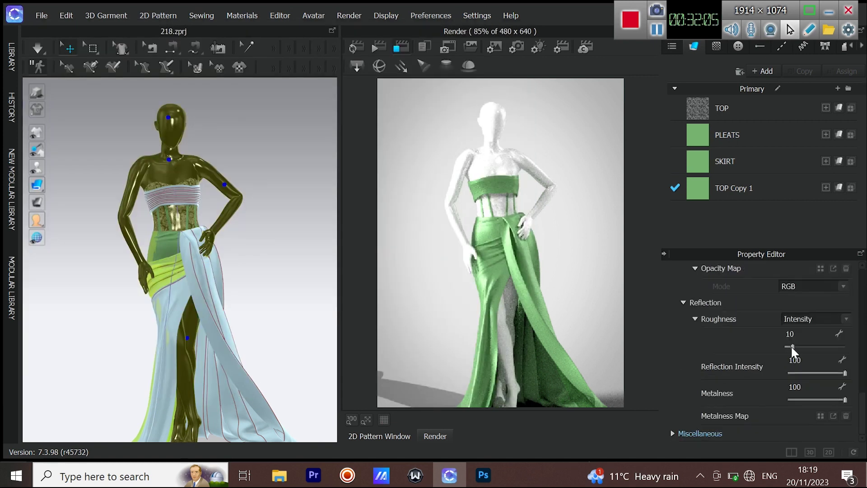
pyautogui.moveTo(792, 347); pyautogui.dragTo(816, 348)
pyautogui.moveTo(845, 401); pyautogui.dragTo(843, 401)
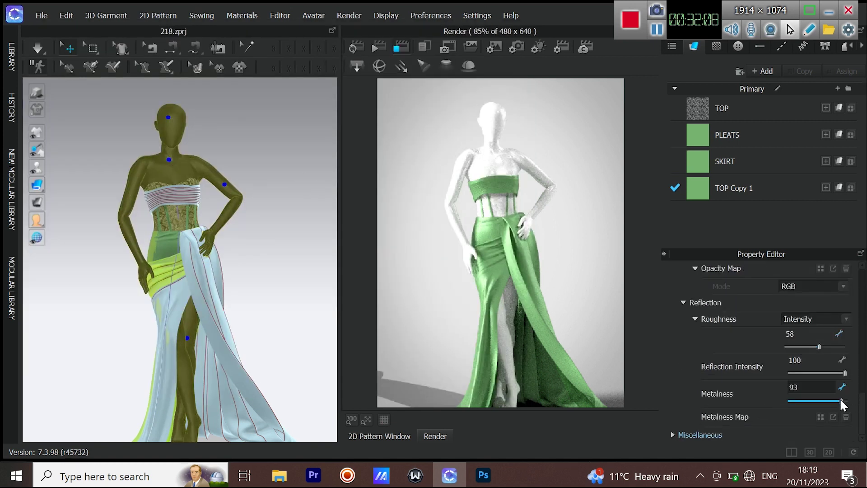
# Deselect the avatar, run an interactive render of the full gown from the front, and stop it.
pyautogui.click(248, 173)
pyautogui.press('2')
pyautogui.click(364, 45)
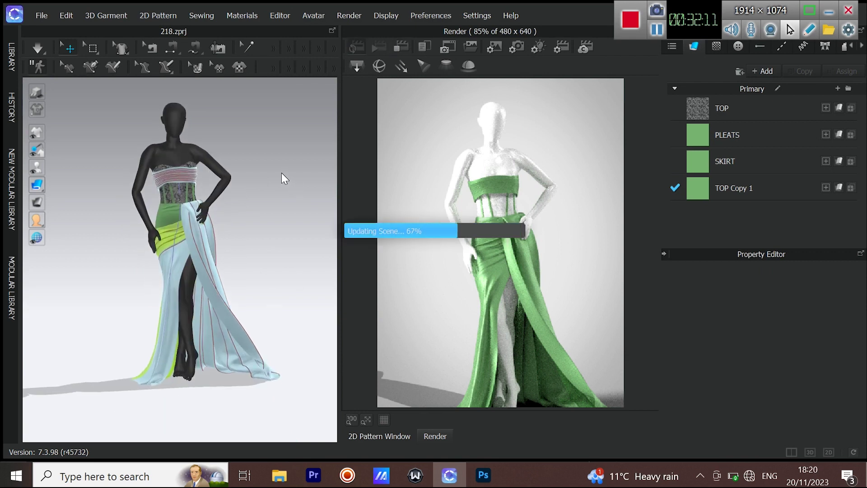
pyautogui.scroll(2, 253, 163)
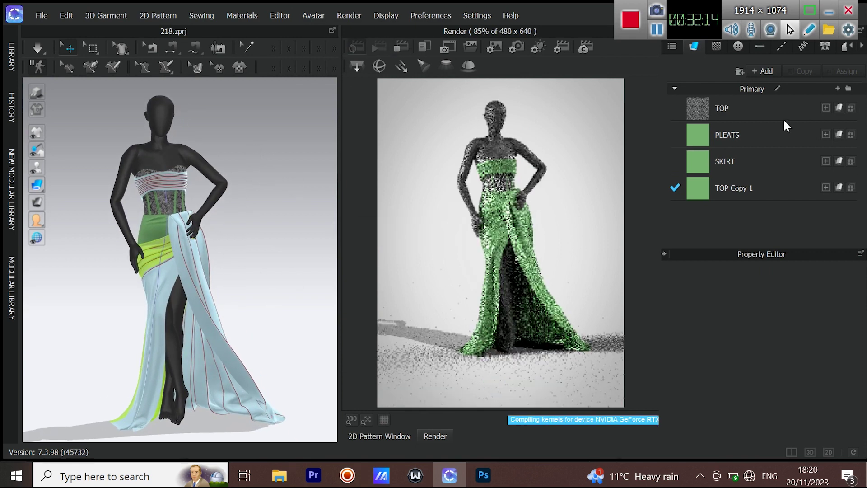
pyautogui.click(714, 108)
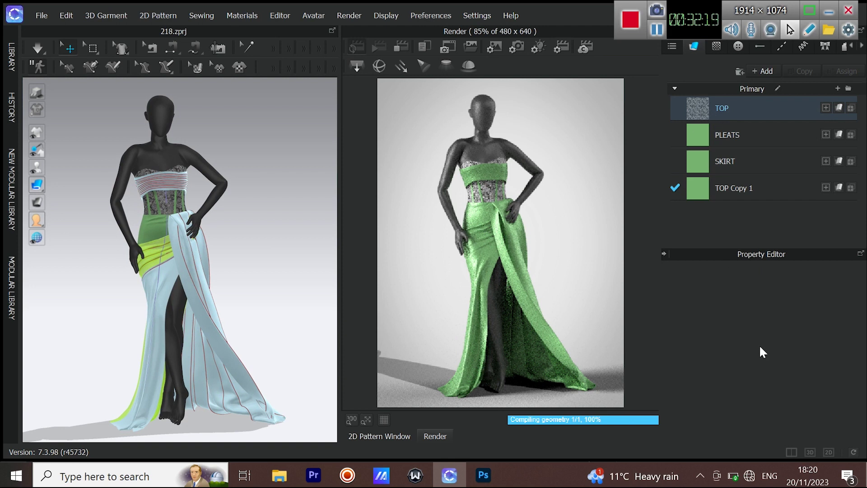
pyautogui.click(399, 44)
# Give the TOP fabric the same green as PLEATS by sampling that fabric's swatch with the eyedropper.
pyautogui.scroll(3, 843, 353)
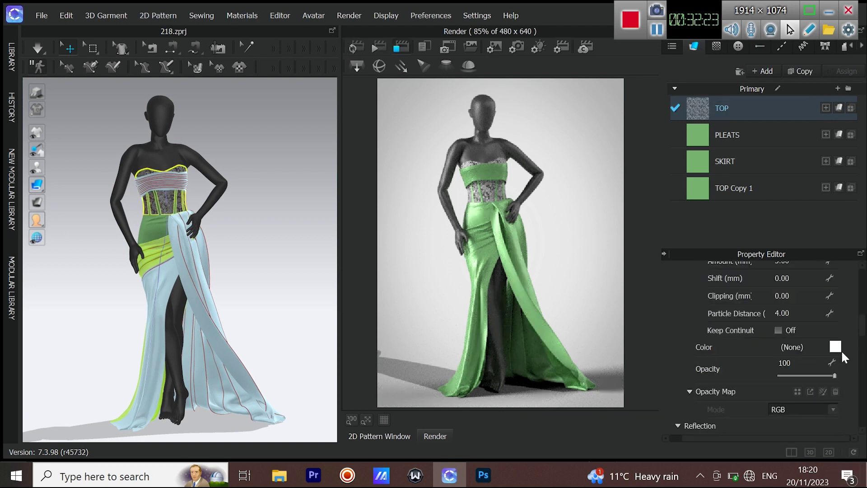
pyautogui.click(835, 346)
pyautogui.click(50, 123)
pyautogui.click(704, 133)
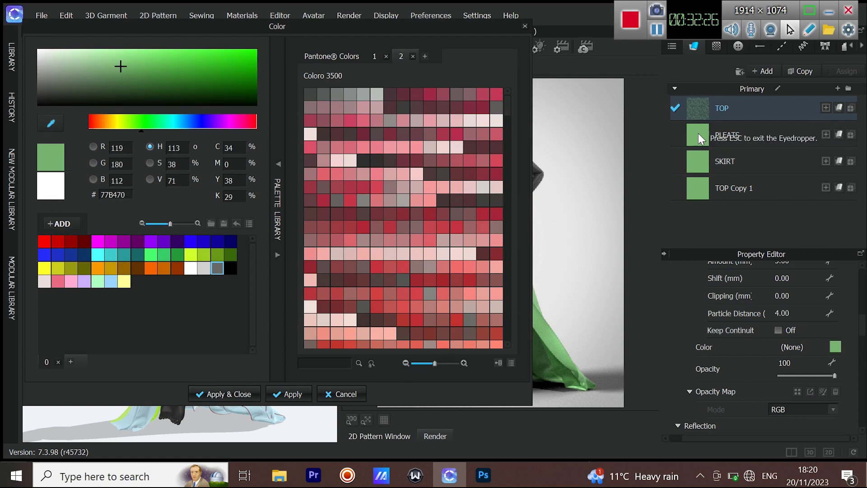
pyautogui.click(224, 393)
# Select the TOP, PLEATS, SKIRT and TOP Copy 1 fabrics together and set their color to Red 2.
pyautogui.click(703, 185)
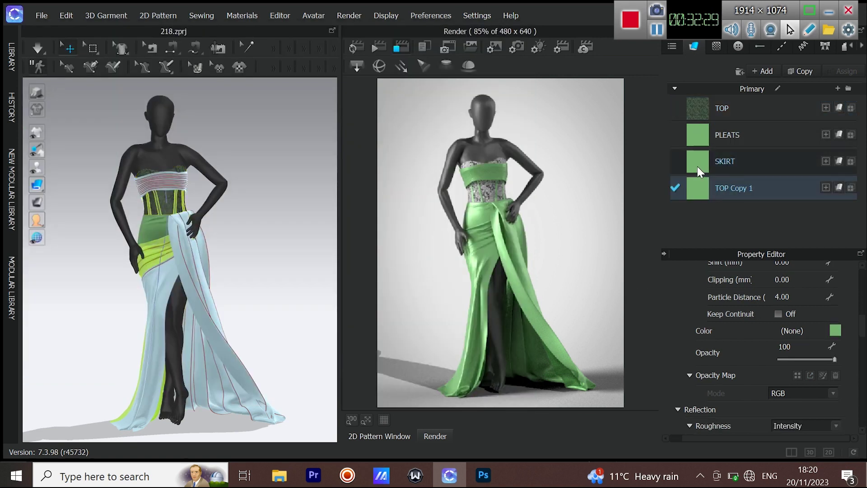
pyautogui.keyDown('ctrl'); pyautogui.click(697, 166); pyautogui.keyUp('ctrl')
pyautogui.keyDown('ctrl'); pyautogui.click(698, 131); pyautogui.keyUp('ctrl')
pyautogui.keyDown('ctrl'); pyautogui.click(719, 116); pyautogui.keyUp('ctrl')
pyautogui.click(835, 346)
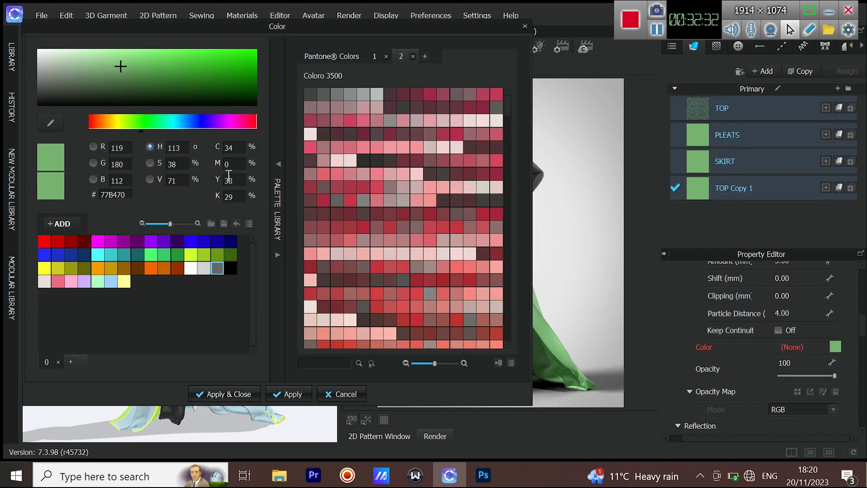
pyautogui.moveTo(125, 67); pyautogui.dragTo(98, 75)
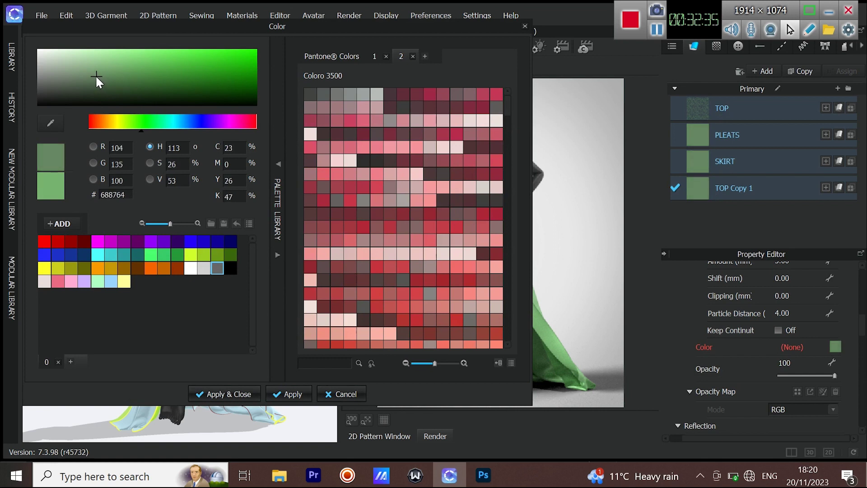
pyautogui.click(58, 242)
pyautogui.click(212, 393)
# Start an interactive render of the red gown and try the Galleryhouse light preset before settling on Swimmingpool.
pyautogui.click(356, 47)
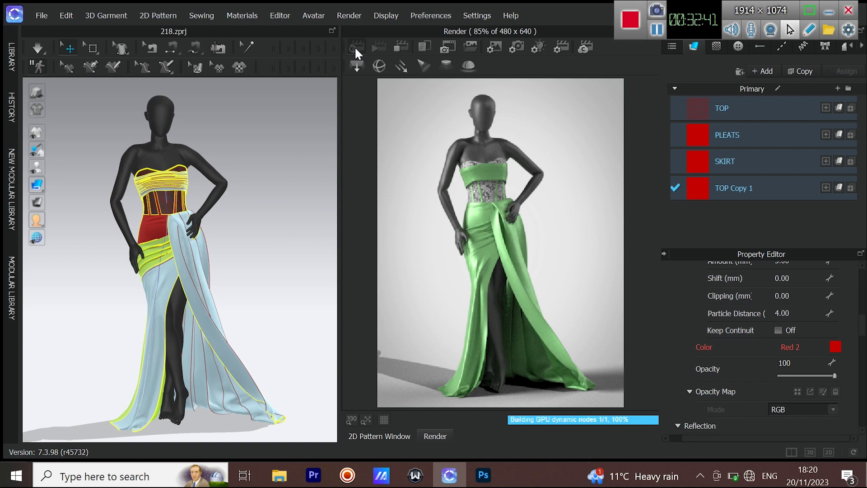
pyautogui.moveTo(216, 233); pyautogui.dragTo(181, 218, button='right')
pyautogui.click(537, 46)
pyautogui.click(783, 284)
pyautogui.click(776, 358)
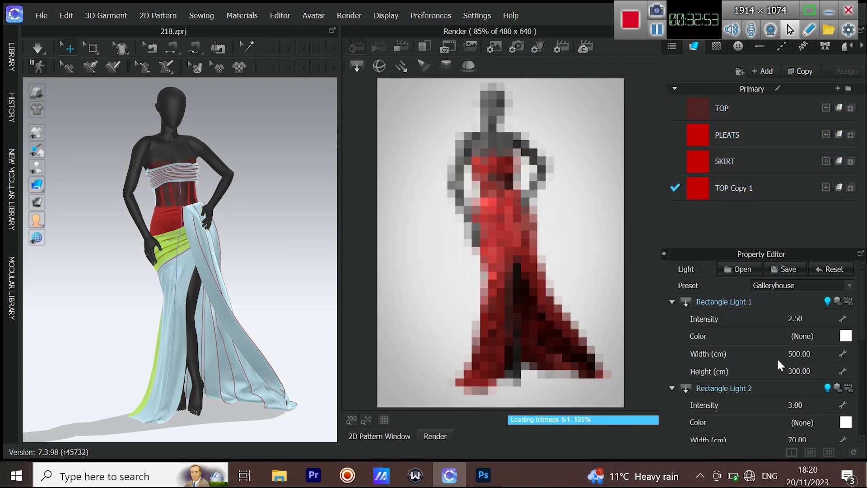
pyautogui.click(770, 285)
pyautogui.click(794, 340)
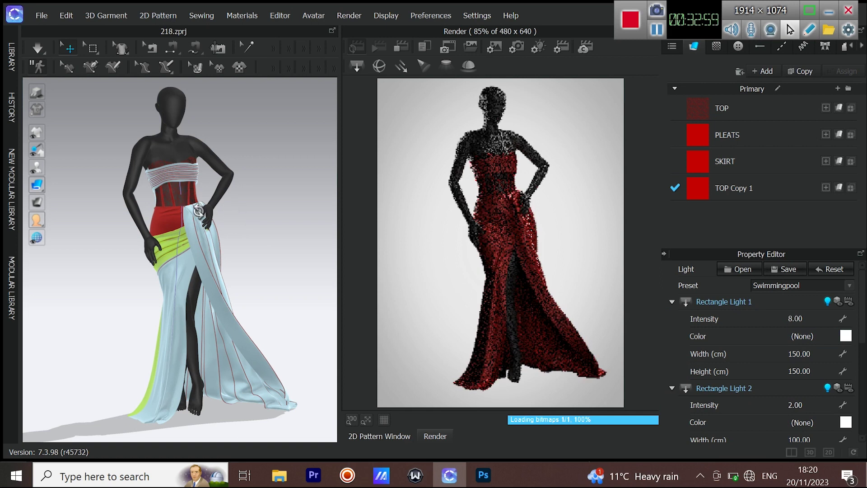
# Preview the other light presets, examine the light properties, and check the gown's render from a turned angle.
pyautogui.click(784, 283)
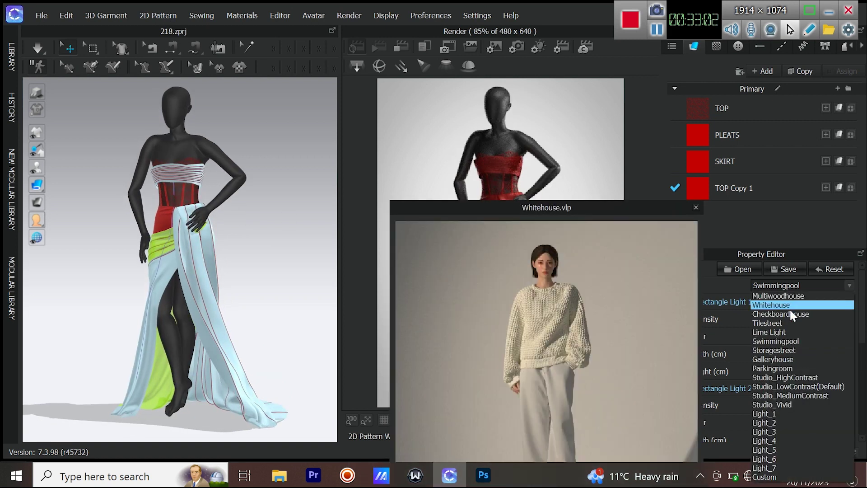
pyautogui.click(751, 288)
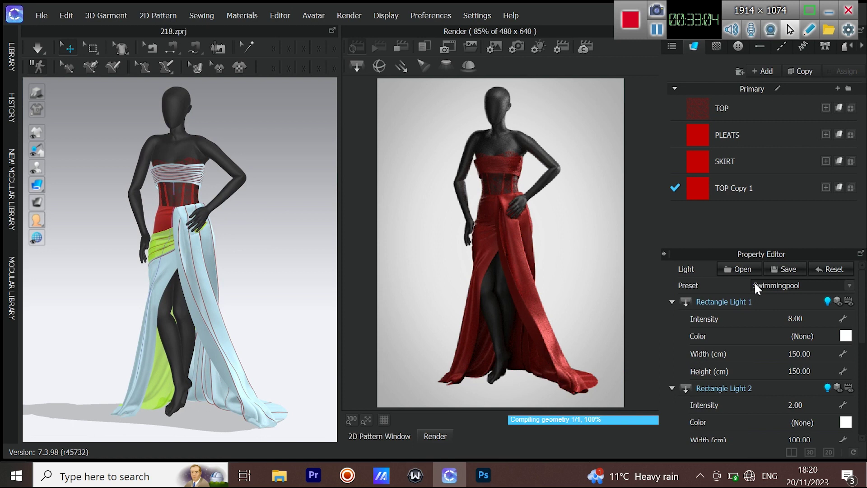
pyautogui.scroll(-1, 754, 281)
pyautogui.scroll(-3, 779, 357)
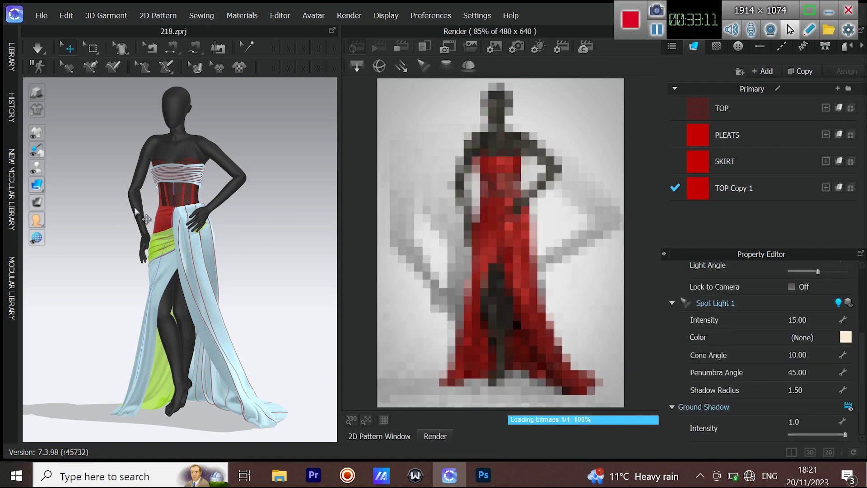
pyautogui.moveTo(135, 213); pyautogui.dragTo(224, 241, button='right')
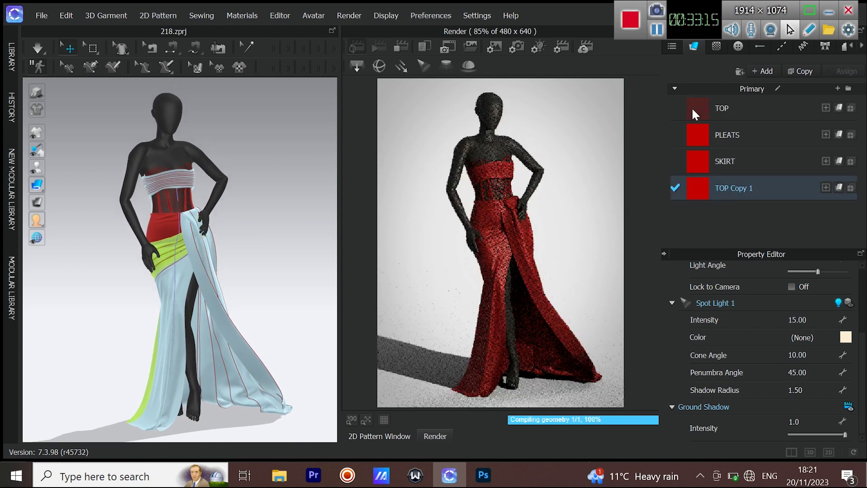
pyautogui.click(725, 162)
pyautogui.keyDown('shift'); pyautogui.click(723, 109); pyautogui.keyUp('shift')
pyautogui.scroll(-8, 756, 311)
pyautogui.click(835, 346)
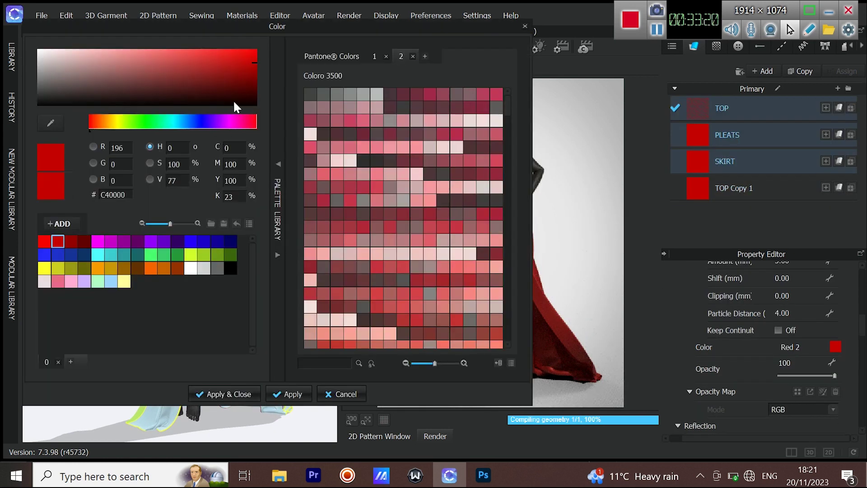
pyautogui.click(190, 241)
pyautogui.moveTo(267, 25); pyautogui.dragTo(186, 85)
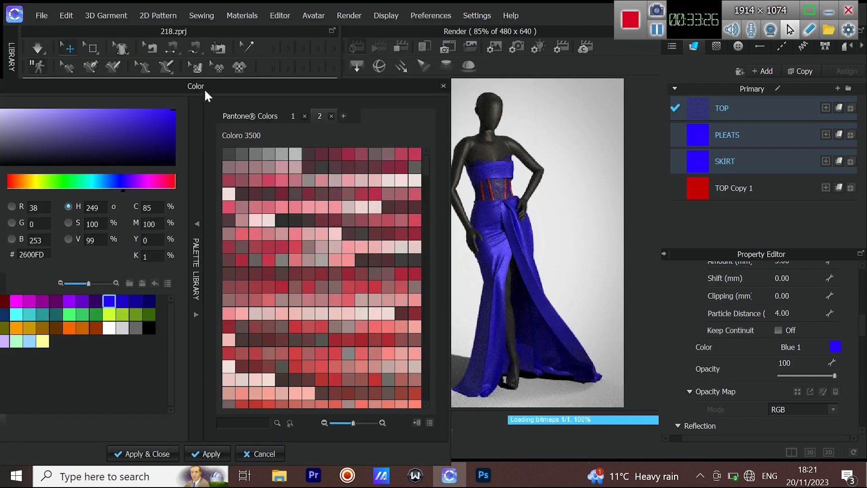
pyautogui.moveTo(206, 94); pyautogui.dragTo(214, 19)
pyautogui.press('Escape')
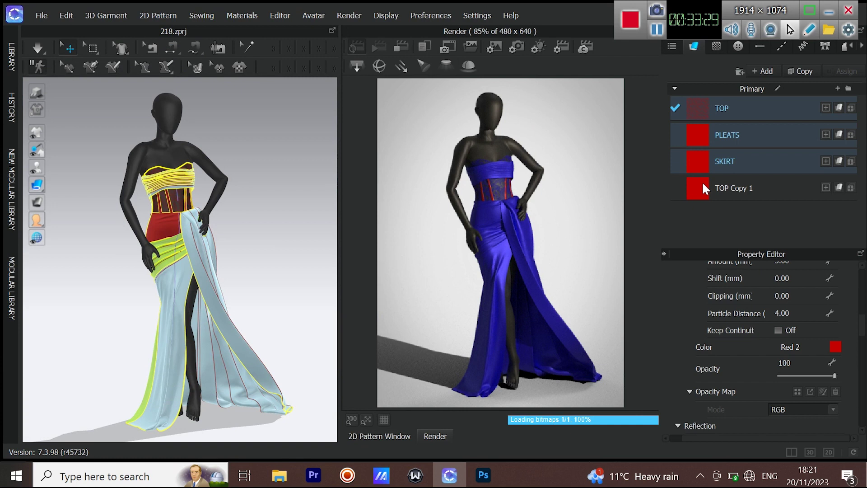
# Recolor all four fabrics, including TOP Copy 1, a near-black gray after previewing Blue 1, Navy and Gray 2.
pyautogui.click(702, 181)
pyautogui.click(835, 347)
pyautogui.click(117, 226)
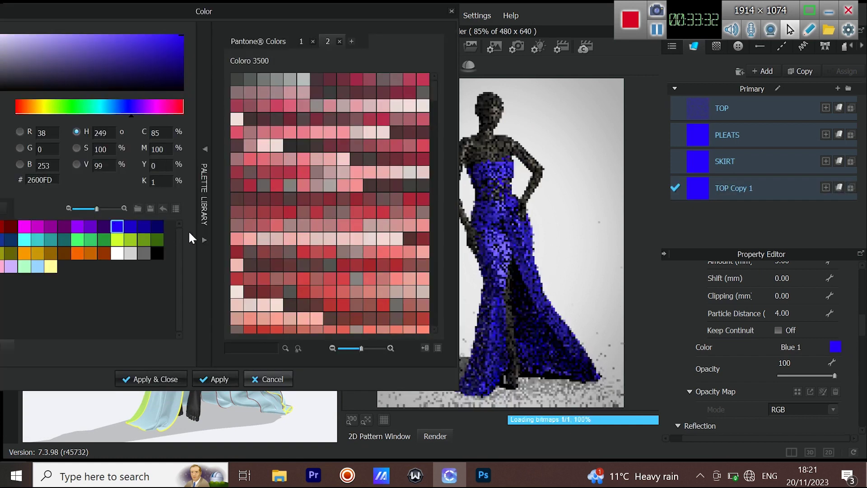
pyautogui.click(155, 226)
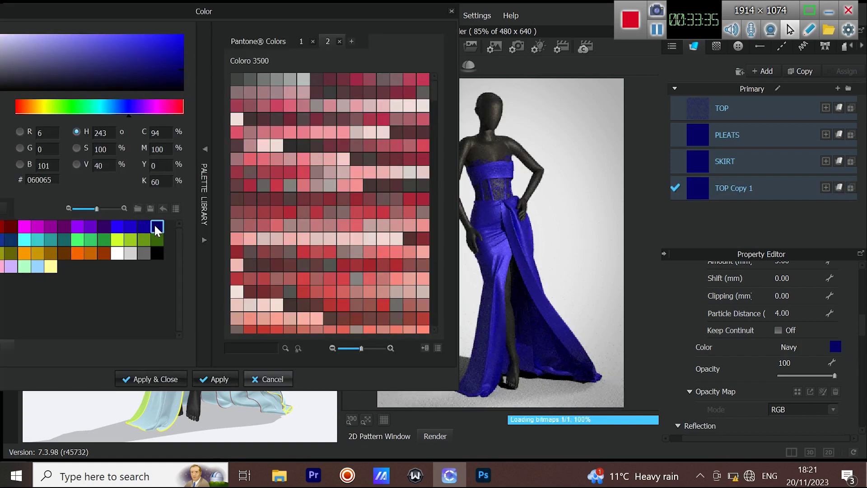
pyautogui.click(144, 253)
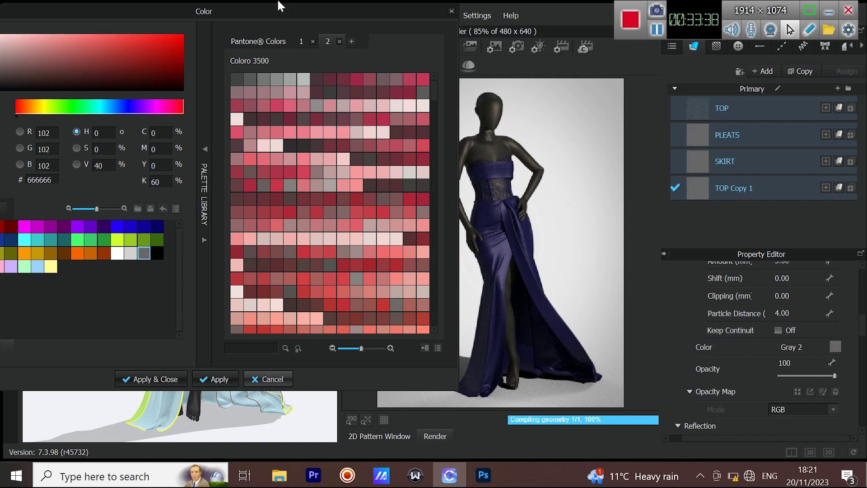
pyautogui.moveTo(206, 27); pyautogui.dragTo(173, 27)
pyautogui.click(33, 98)
pyautogui.click(102, 391)
# Set only the TOP fabric's color to White.
pyautogui.click(693, 116)
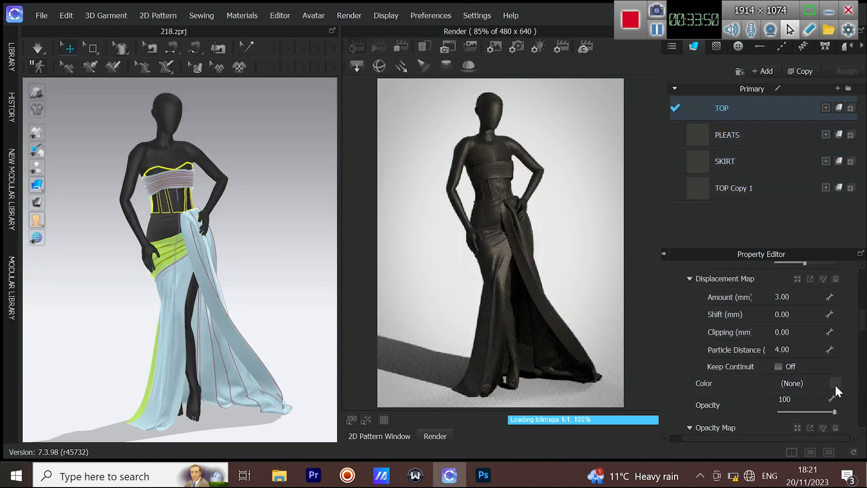
pyautogui.click(835, 384)
pyautogui.click(74, 268)
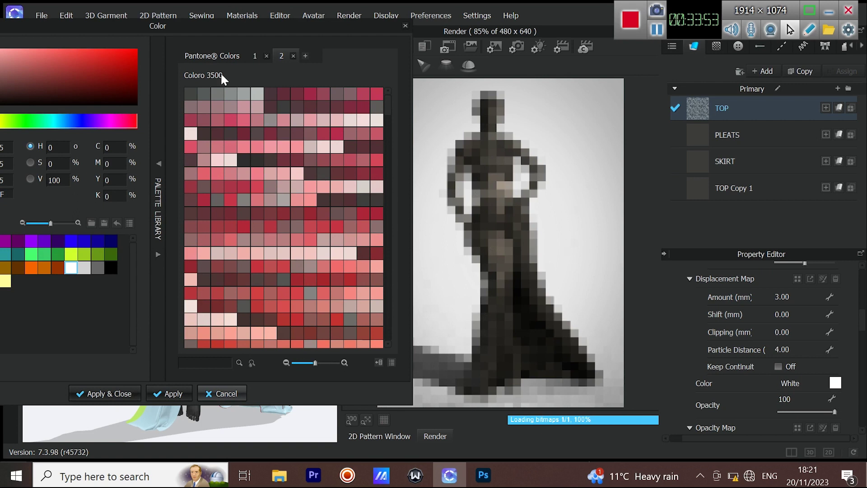
pyautogui.click(104, 393)
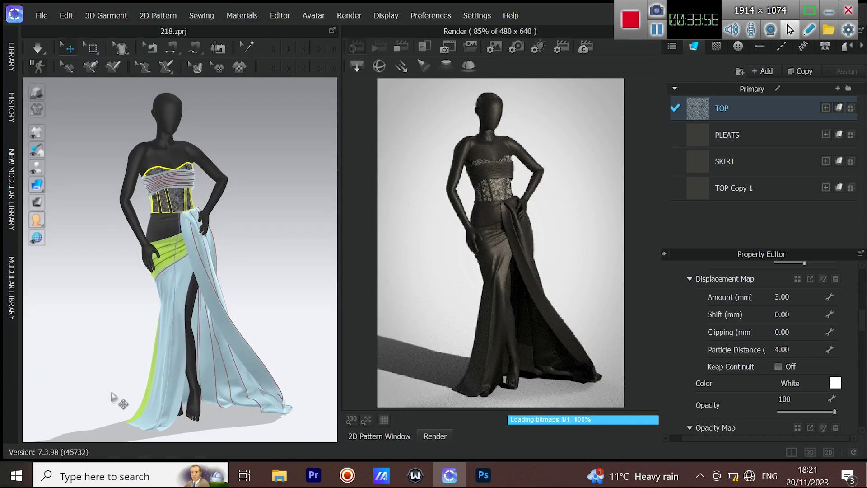
# Examine the black gown and its lace bodice in the interactive render from closer angles, and stop the render.
pyautogui.moveTo(161, 308); pyautogui.dragTo(200, 302, button='right')
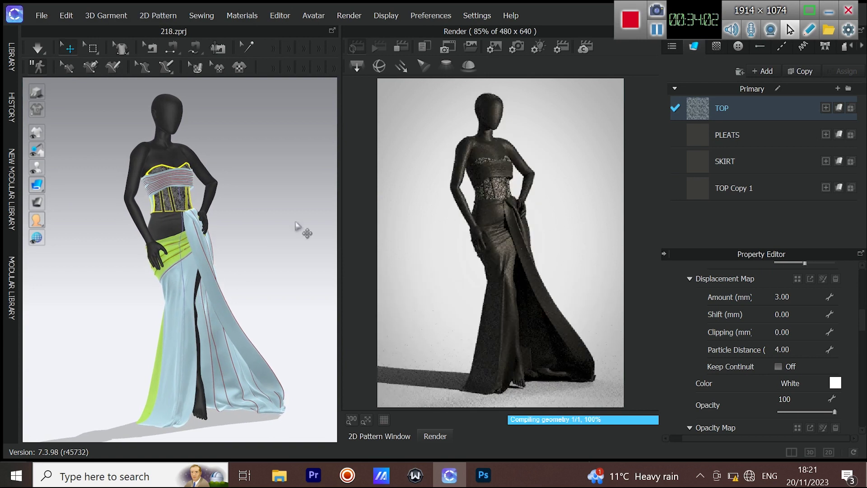
pyautogui.scroll(6, 239, 253)
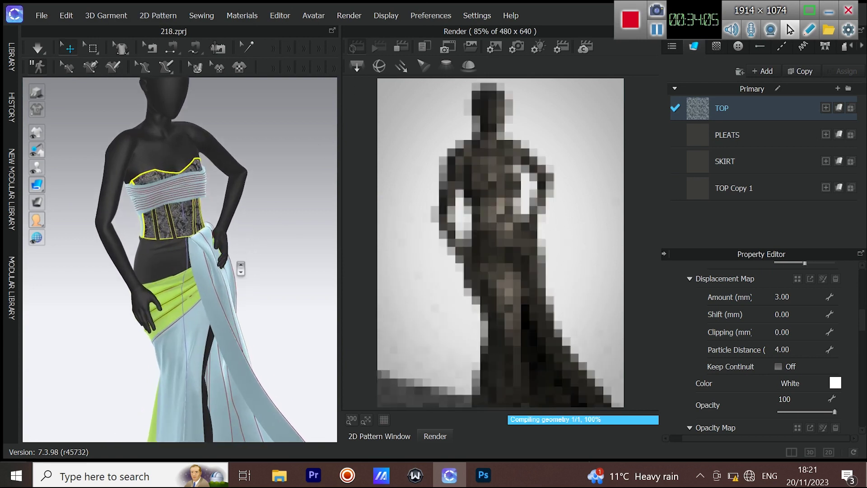
pyautogui.scroll(-4, 227, 254)
pyautogui.moveTo(228, 256); pyautogui.dragTo(231, 251, button='right')
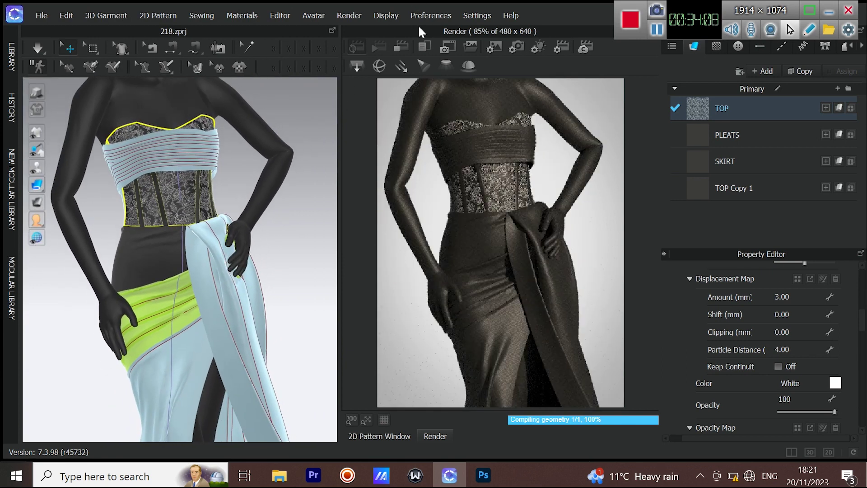
pyautogui.click(396, 46)
# Return to the 2D patterns, enlarge the lace texture on the bust cup with its texture gizmo, and check the draped result.
pyautogui.moveTo(221, 205); pyautogui.dragTo(179, 181, button='right')
pyautogui.scroll(5, 181, 183)
pyautogui.moveTo(700, 21); pyautogui.dragTo(716, 108)
pyautogui.click(653, 30)
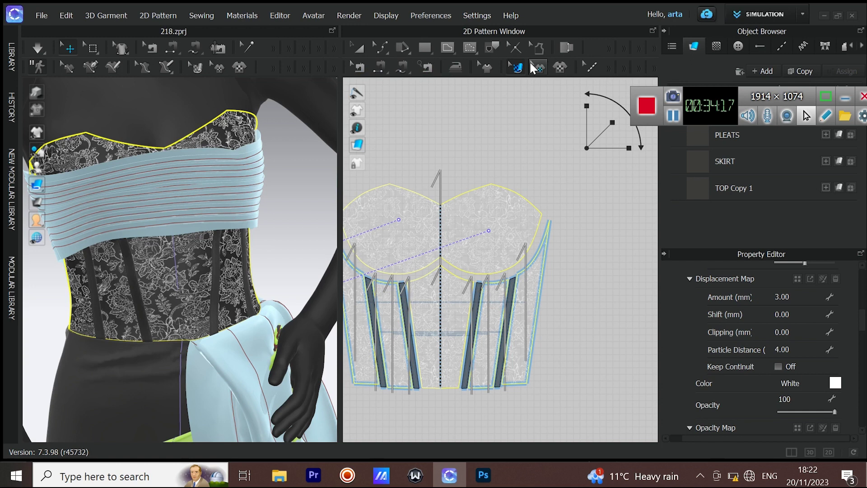
pyautogui.click(495, 227)
pyautogui.moveTo(602, 137); pyautogui.dragTo(605, 123)
pyautogui.scroll(-3, 204, 152)
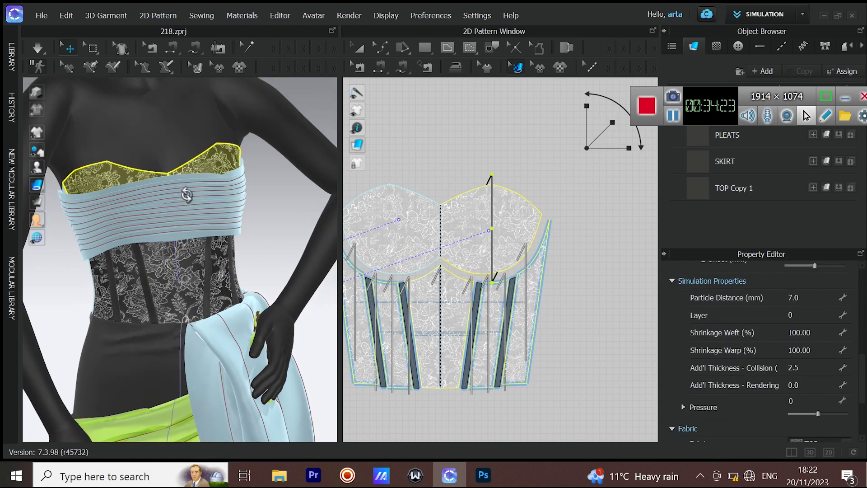
pyautogui.moveTo(187, 195); pyautogui.dragTo(273, 139, button='right')
pyautogui.click(275, 139)
pyautogui.scroll(-2, 269, 147)
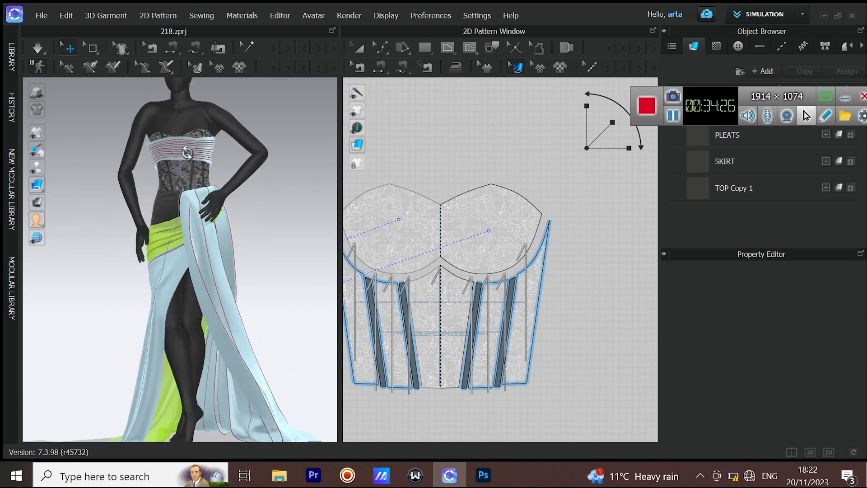